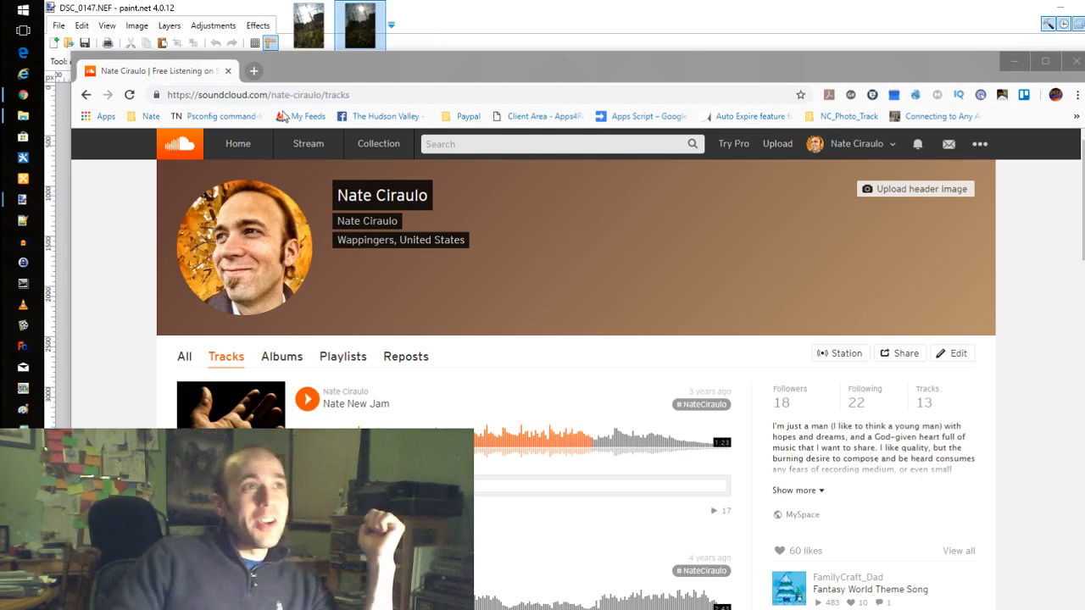
Play the first track on the profile page, and minimize the browser and file explorer windows to uncover the photo
{"action": "left_click", "coordinate": [306, 401]}
{"action": "left_click", "coordinate": [306, 402]}
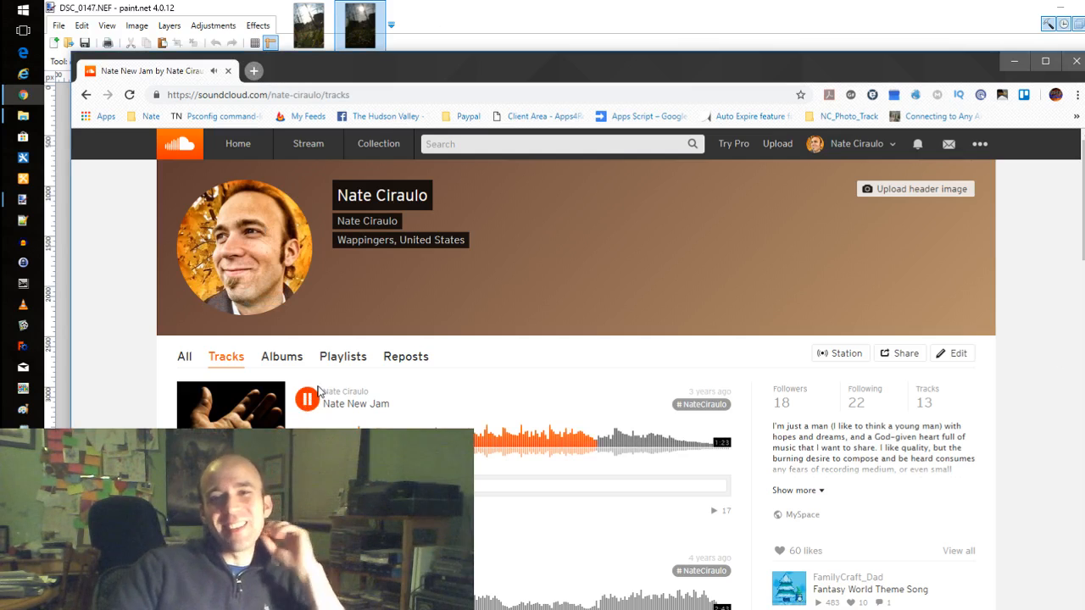
{"action": "left_click", "coordinate": [1014, 61]}
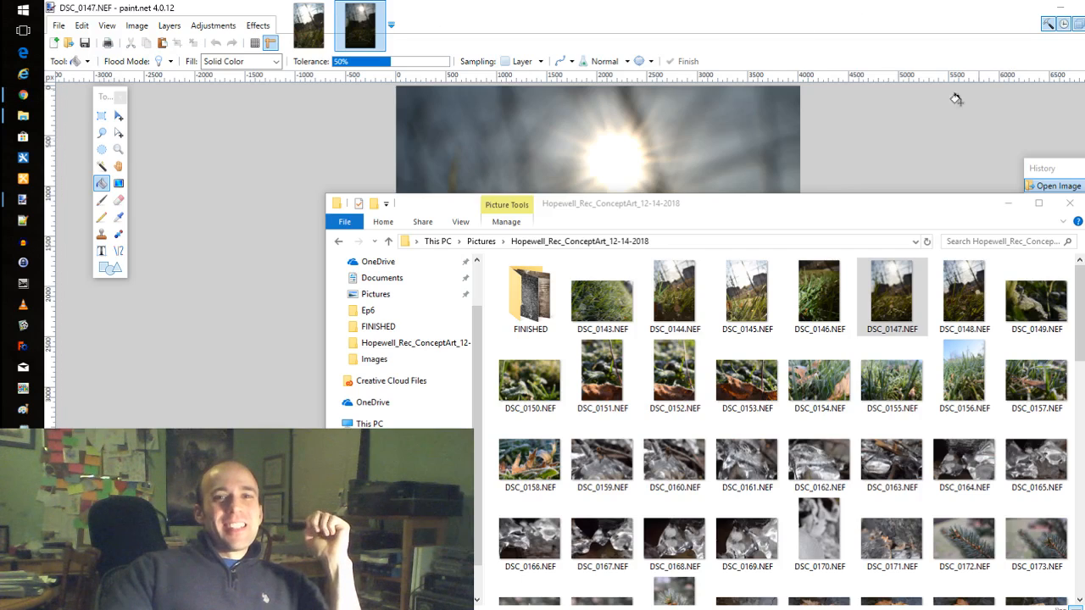
{"action": "left_click", "coordinate": [1001, 203]}
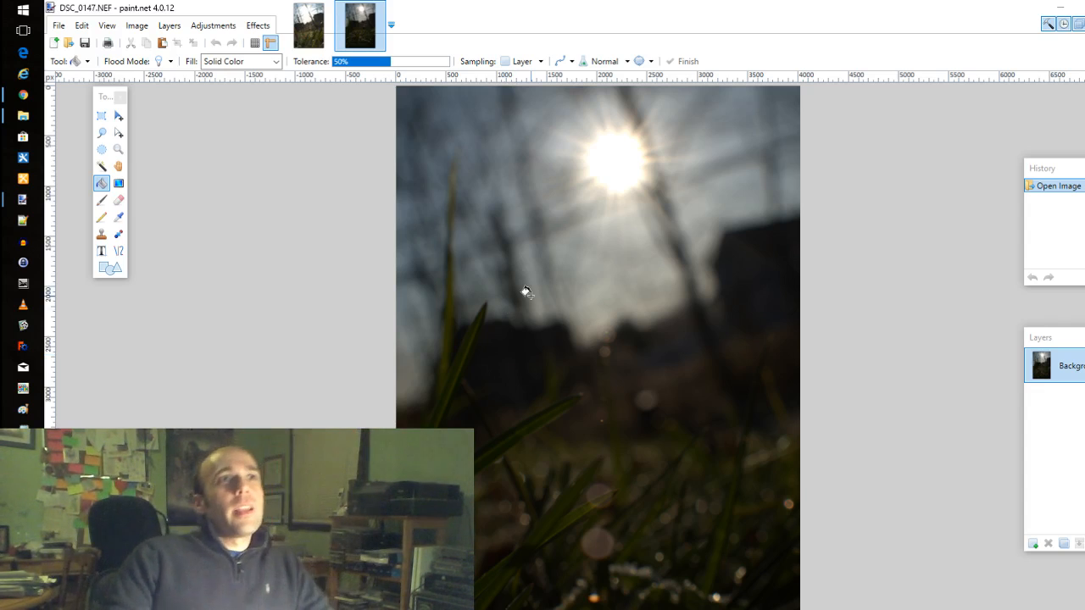
Duplicate the Background layer twice and hide the lowest layer
{"action": "left_click", "coordinate": [1063, 543]}
{"action": "left_click", "coordinate": [1064, 543]}
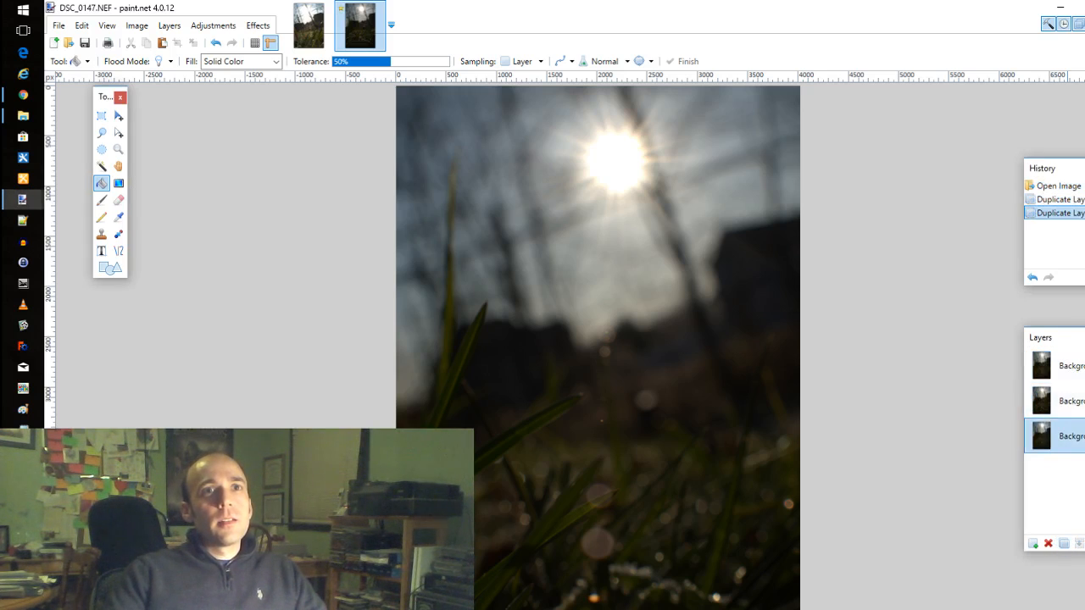
{"action": "left_click", "coordinate": [1084, 436]}
Set the uppermost layer's blending mode to Additive with an opacity of 129
{"action": "left_click", "coordinate": [1071, 401]}
{"action": "left_click", "coordinate": [1072, 366]}
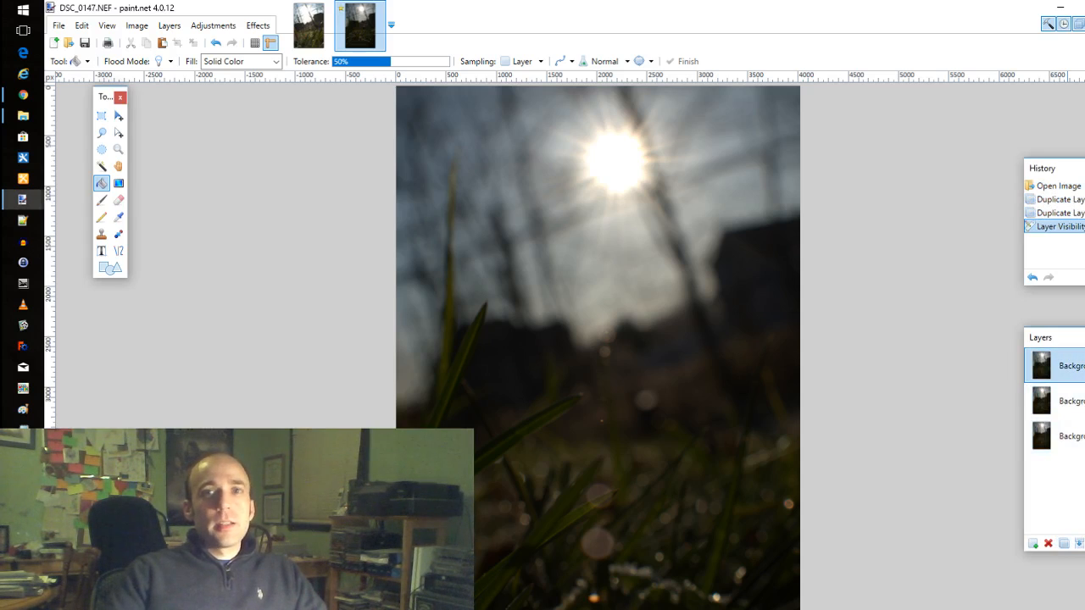
{"action": "left_click", "coordinate": [329, 414]}
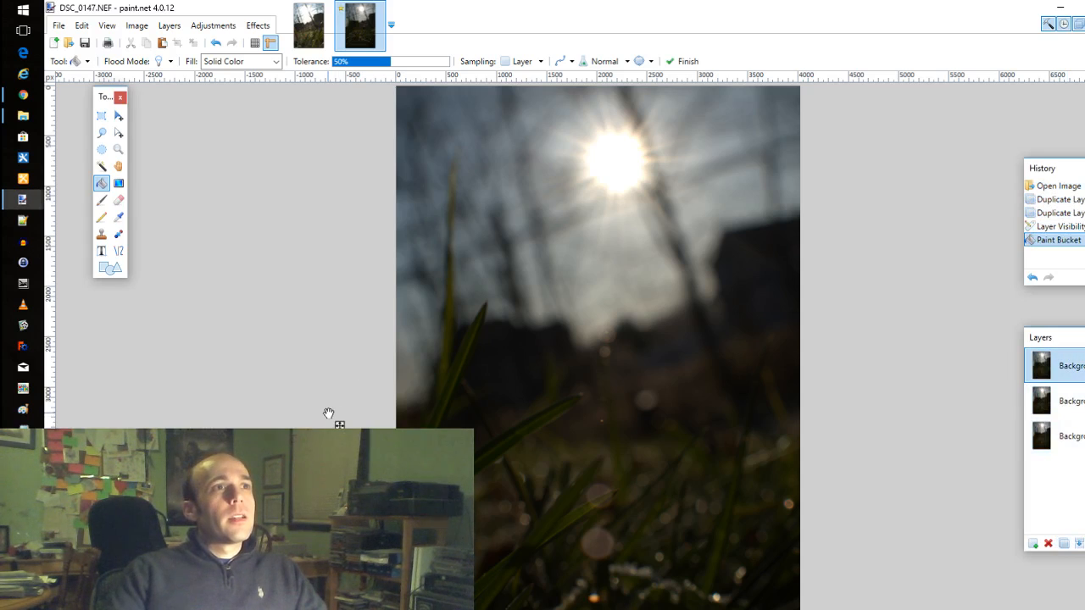
{"action": "left_click", "coordinate": [170, 25]}
{"action": "left_click", "coordinate": [206, 167]}
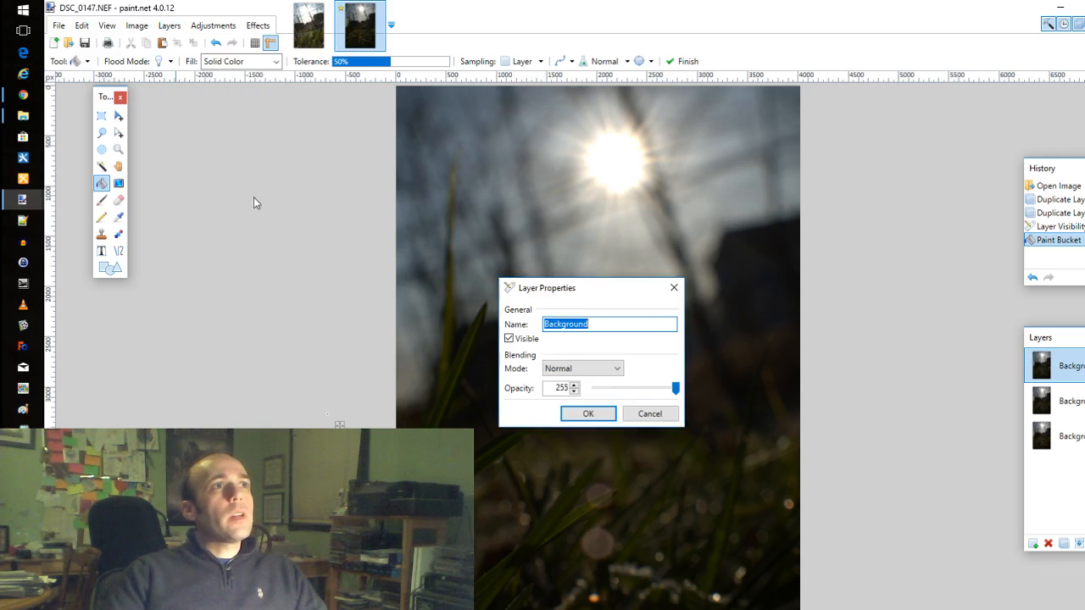
{"action": "left_click", "coordinate": [620, 373]}
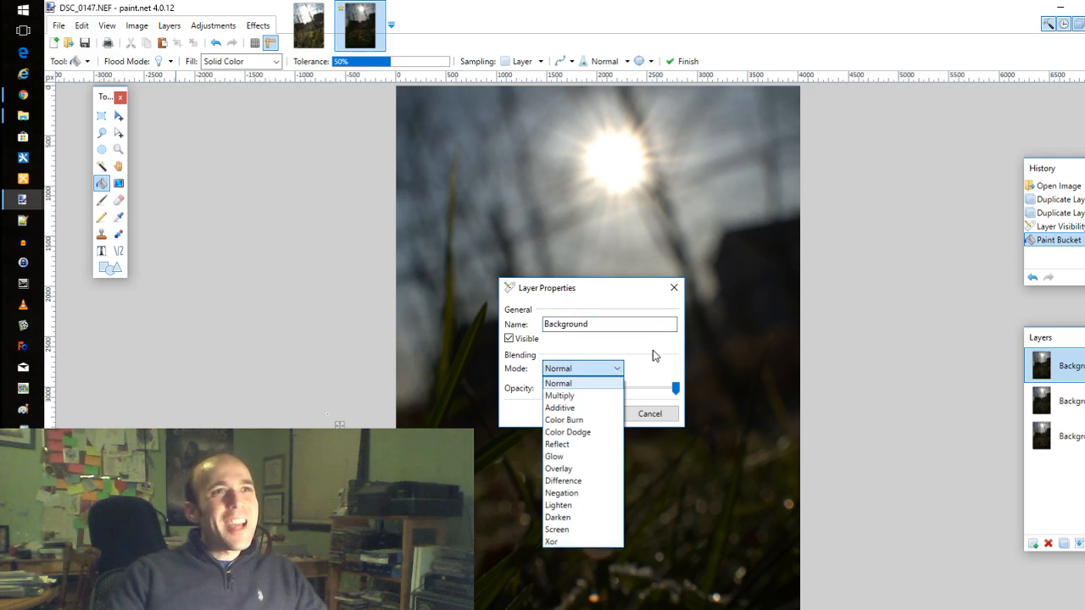
{"action": "left_click", "coordinate": [564, 407]}
{"action": "left_click_drag", "start_coordinate": [675, 388], "coordinate": [637, 390]}
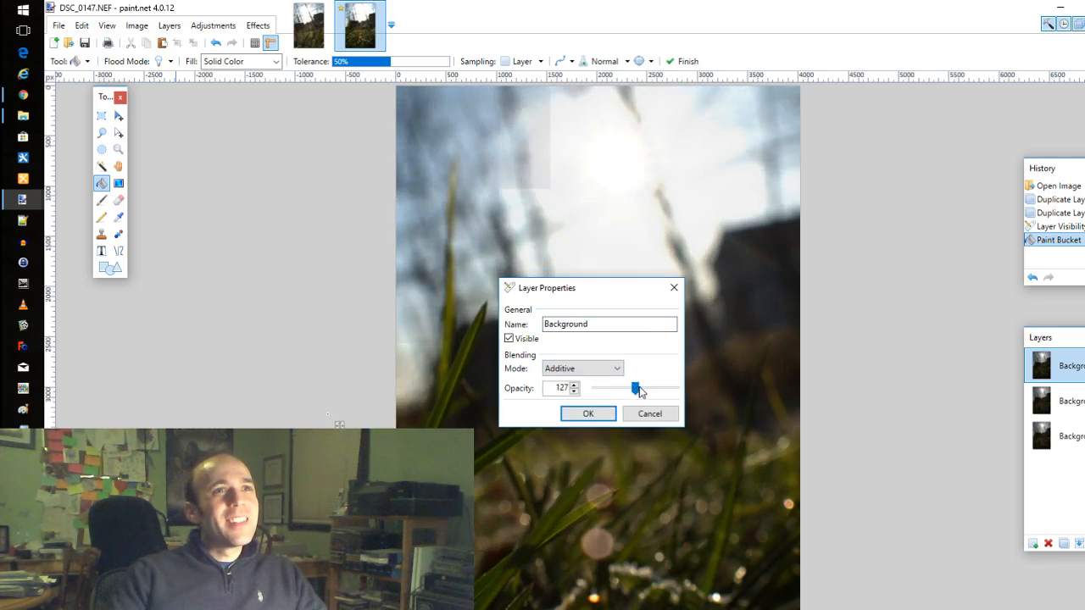
{"action": "left_click", "coordinate": [640, 389]}
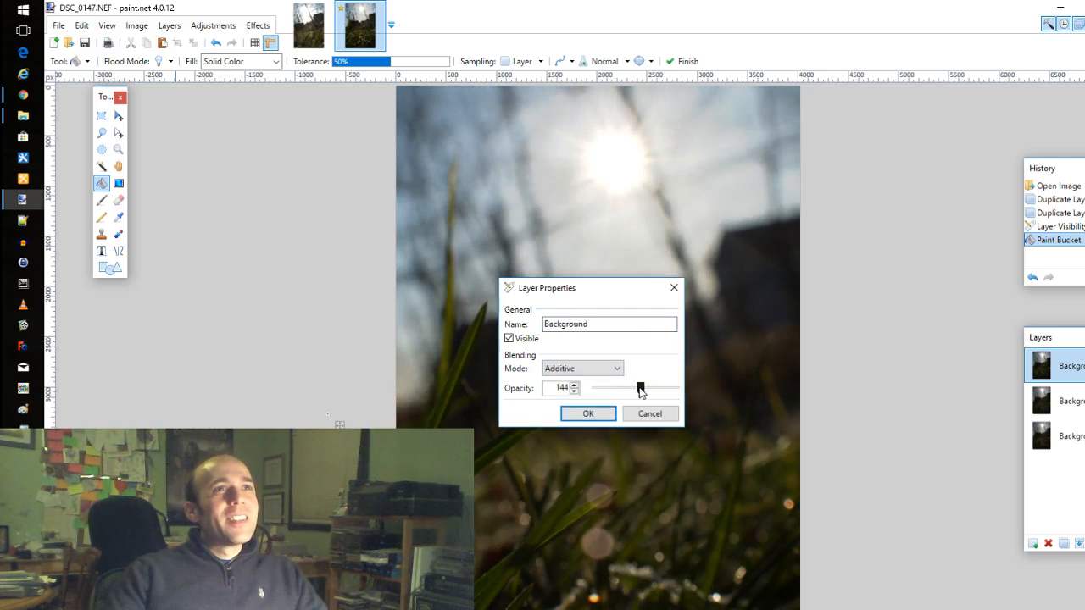
{"action": "left_click_drag", "start_coordinate": [641, 390], "coordinate": [636, 391]}
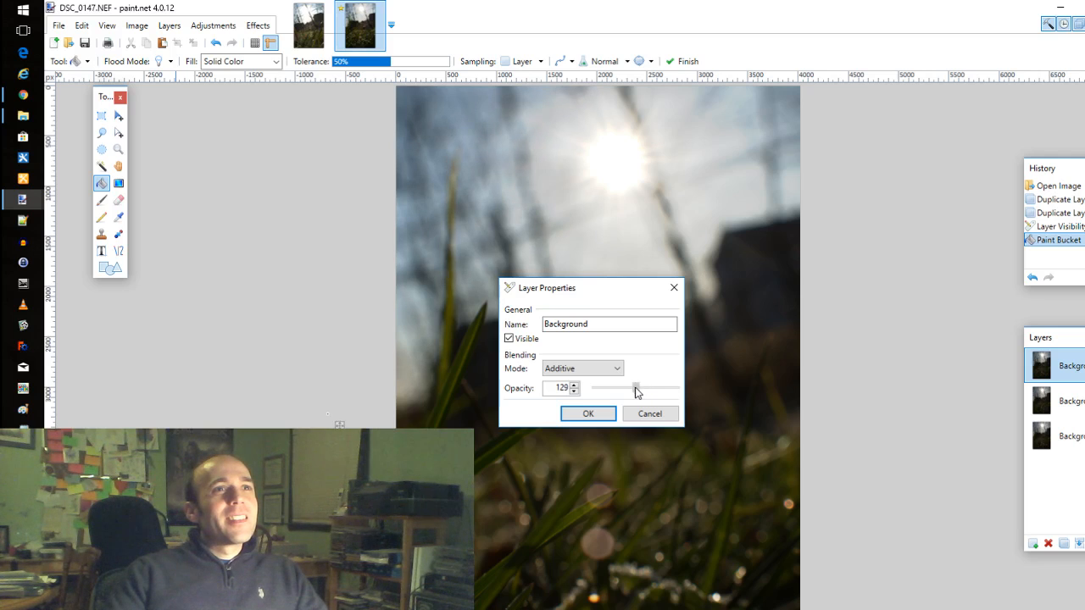
{"action": "left_click", "coordinate": [585, 413]}
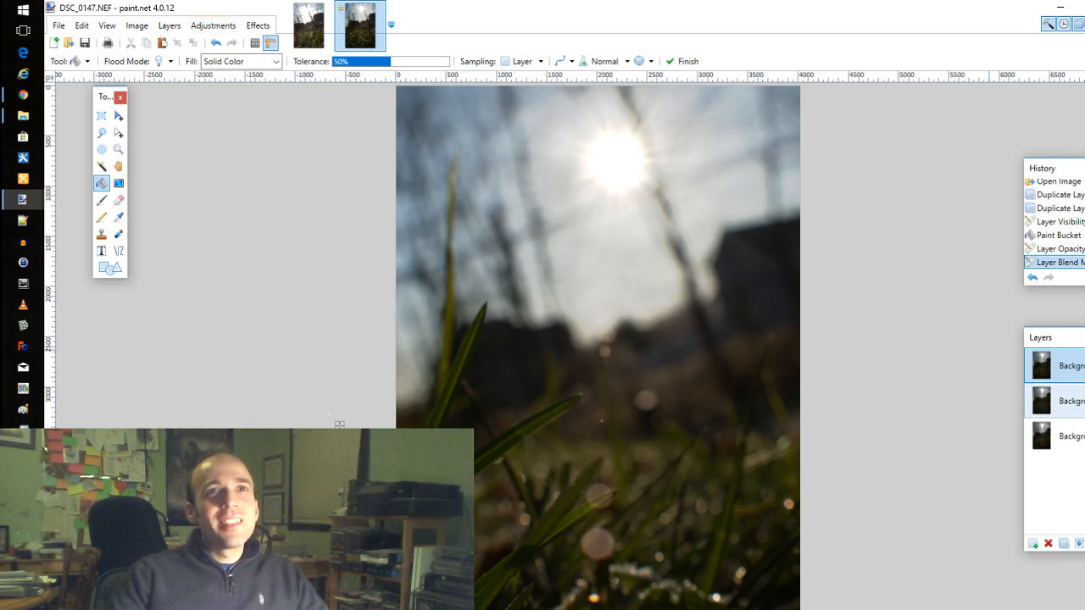
Merge the uppermost layer down into the one below it and duplicate the merged layer
{"action": "left_click", "coordinate": [1078, 545]}
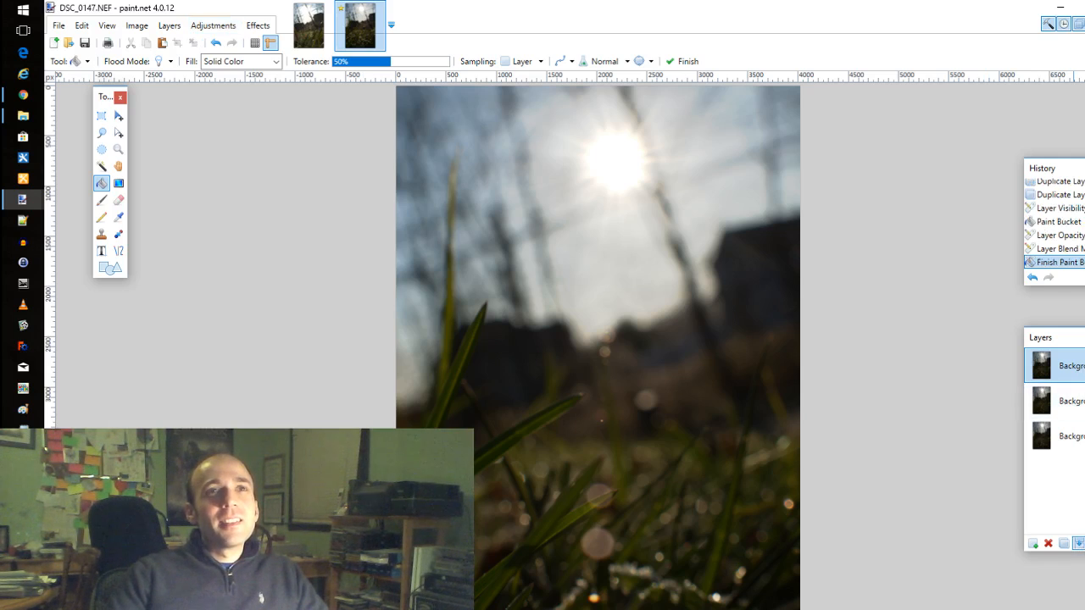
{"action": "left_click", "coordinate": [1079, 544]}
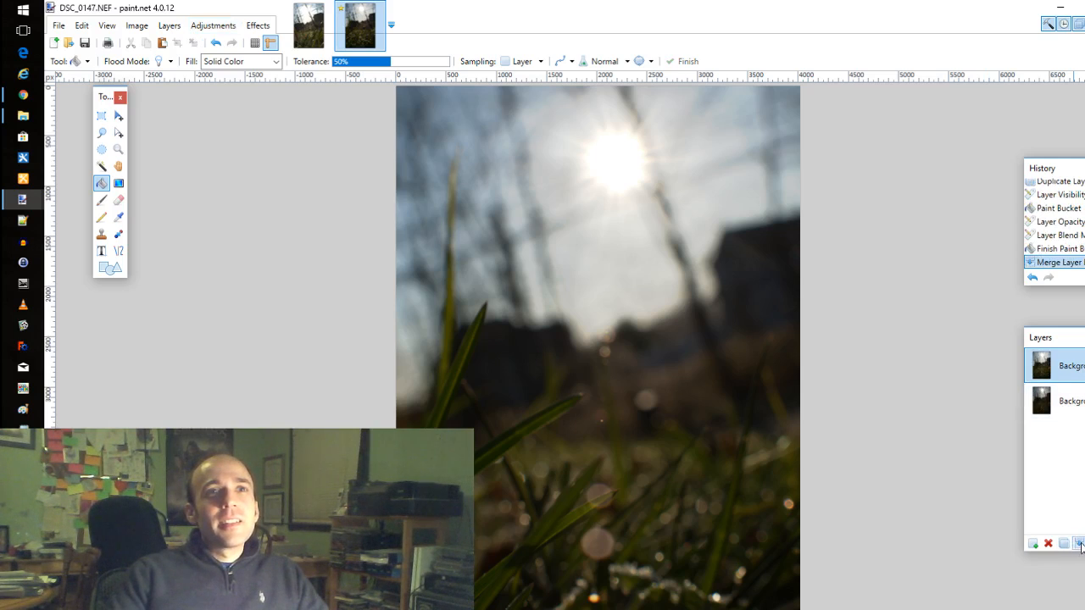
{"action": "left_click", "coordinate": [1064, 544]}
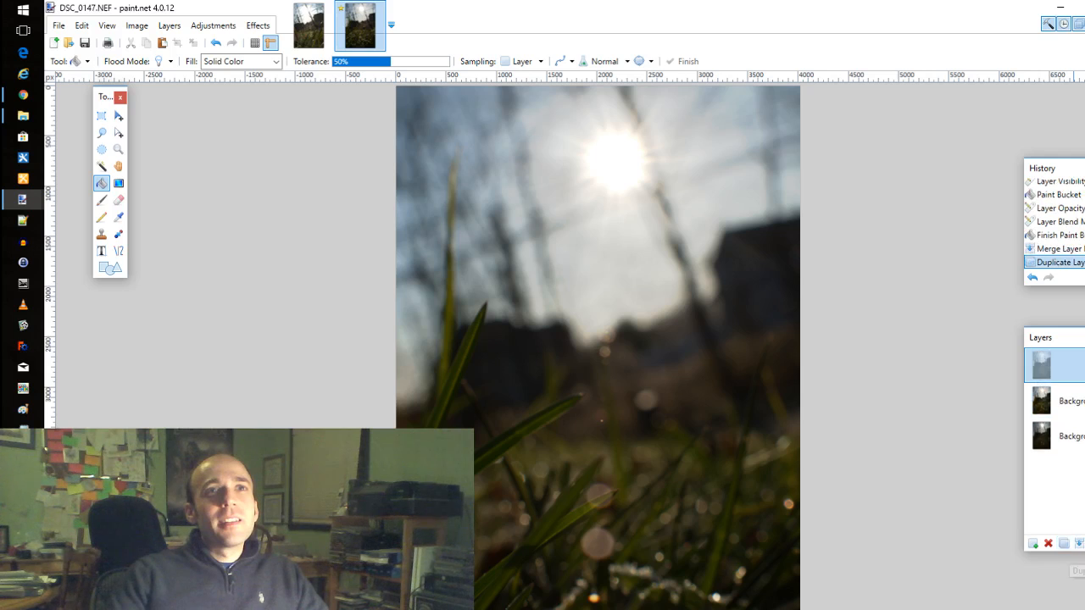
{"action": "left_click", "coordinate": [176, 27]}
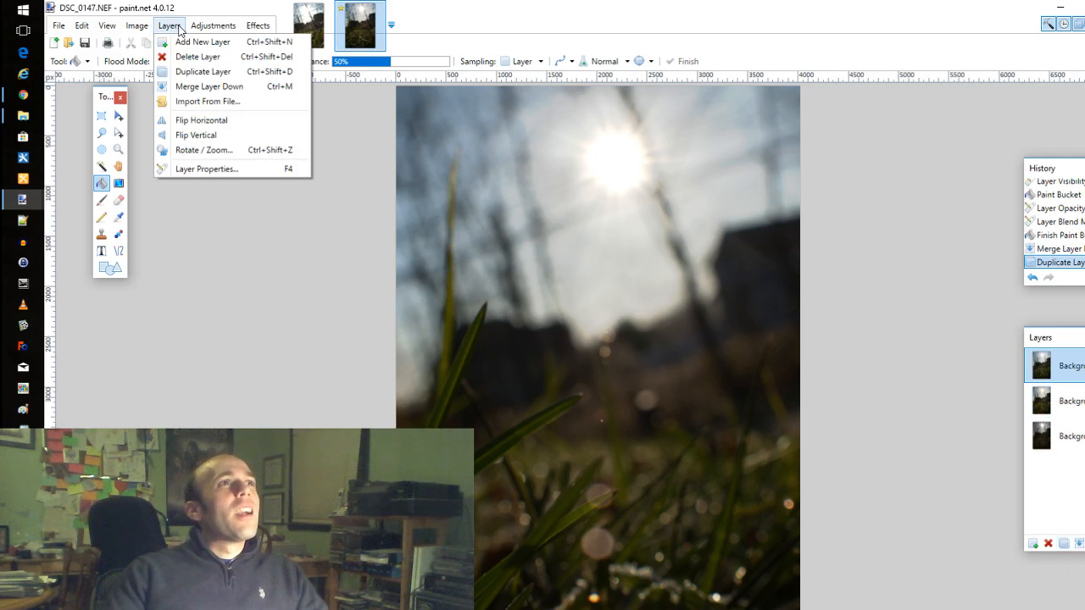
{"action": "left_click", "coordinate": [208, 174]}
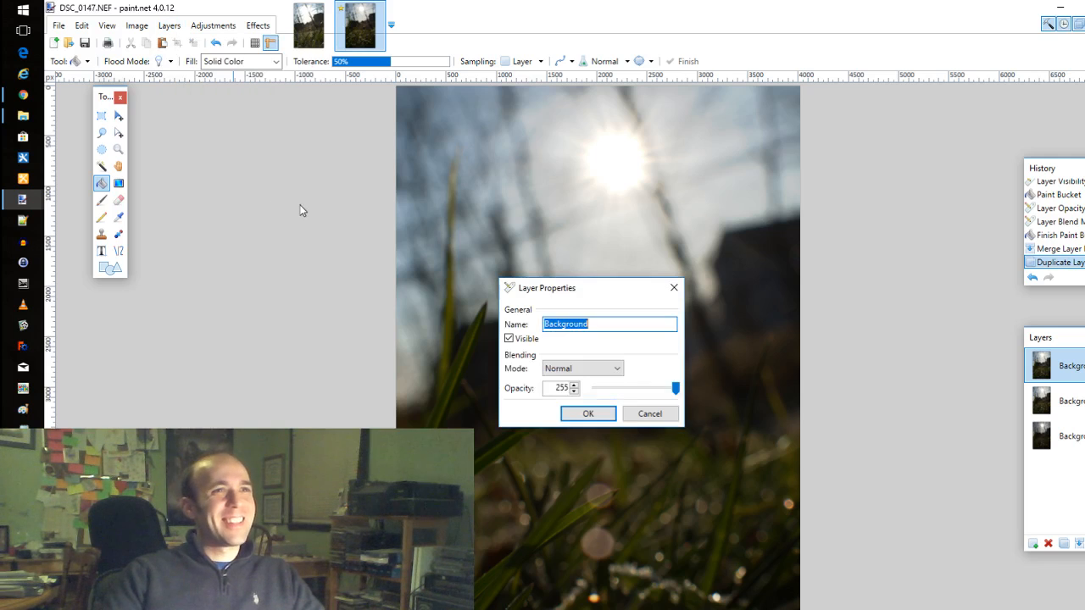
{"action": "left_click", "coordinate": [603, 376]}
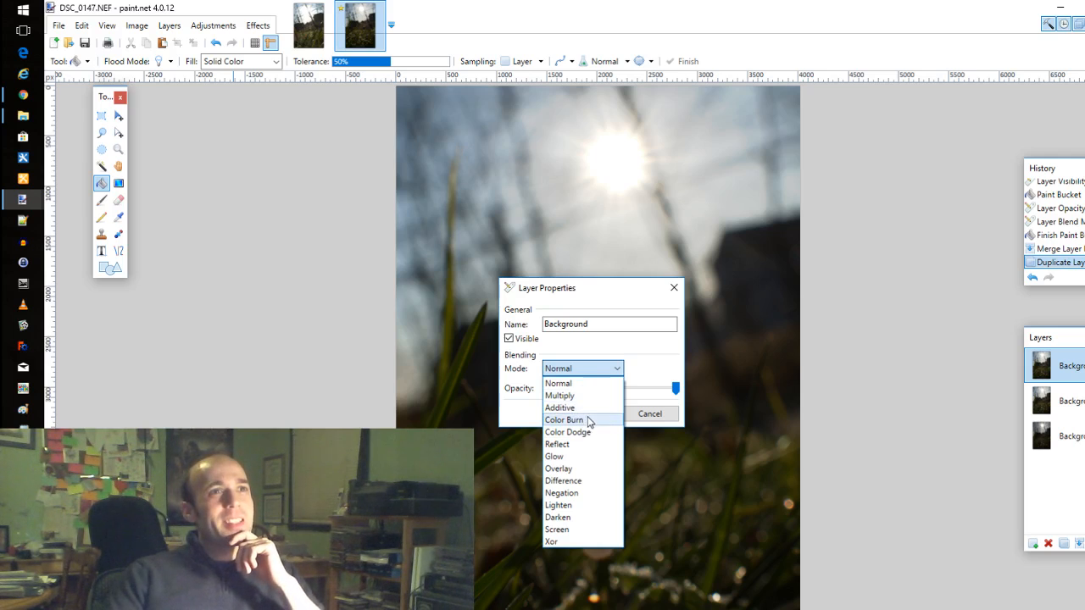
{"action": "left_click", "coordinate": [589, 421]}
{"action": "left_click_drag", "start_coordinate": [675, 387], "coordinate": [604, 393]}
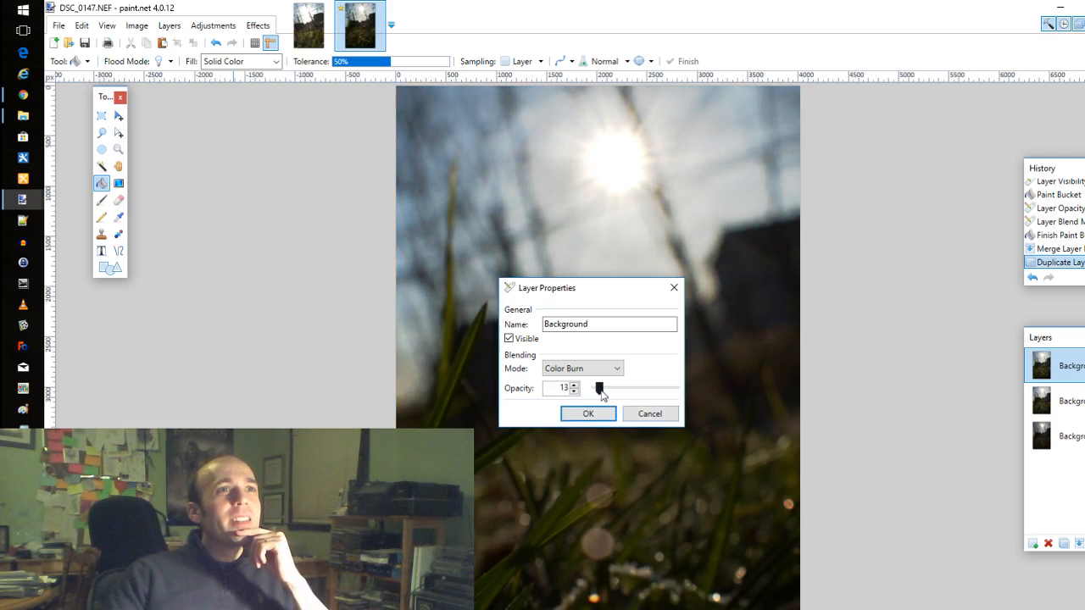
{"action": "left_click", "coordinate": [651, 415]}
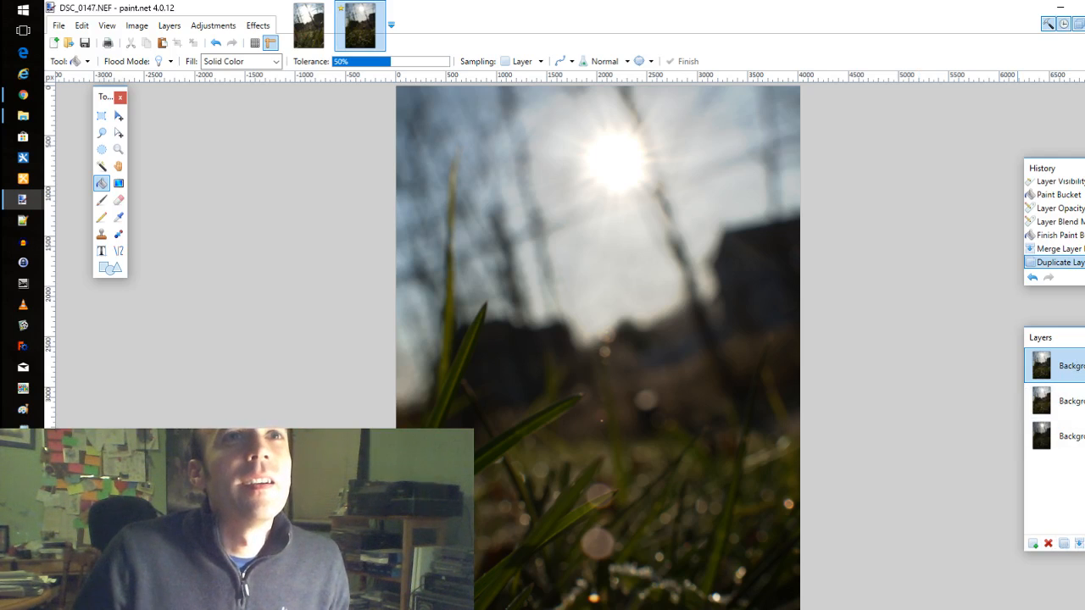
Hide the uppermost layer and apply a luminosity Curves adjustment to the middle layer, lifting the shadows and lowering the highlights at point (180, 147)
{"action": "left_click", "coordinate": [1084, 366]}
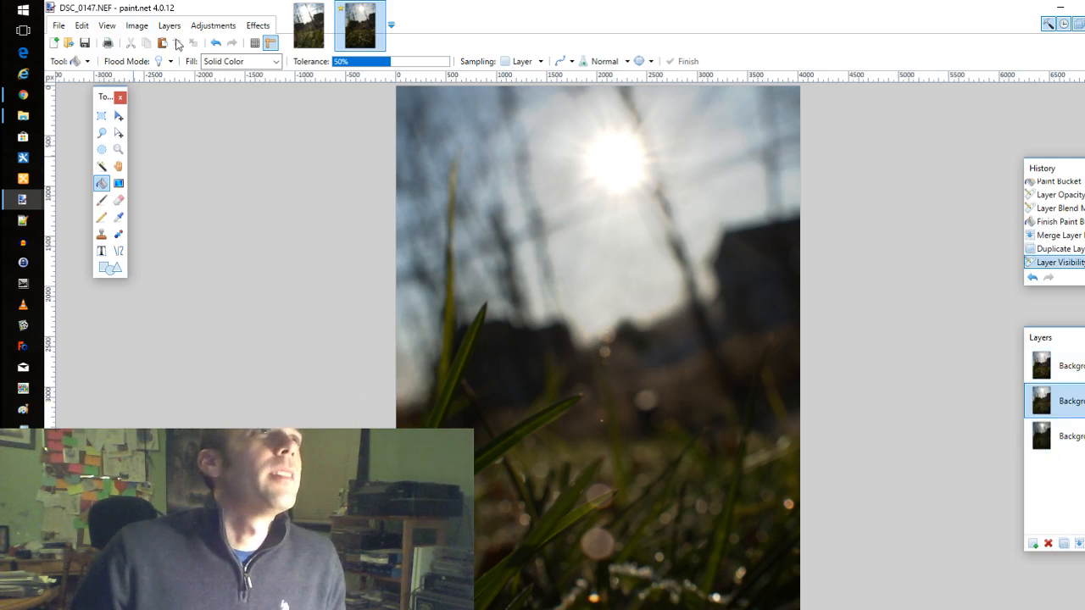
{"action": "left_click", "coordinate": [204, 25]}
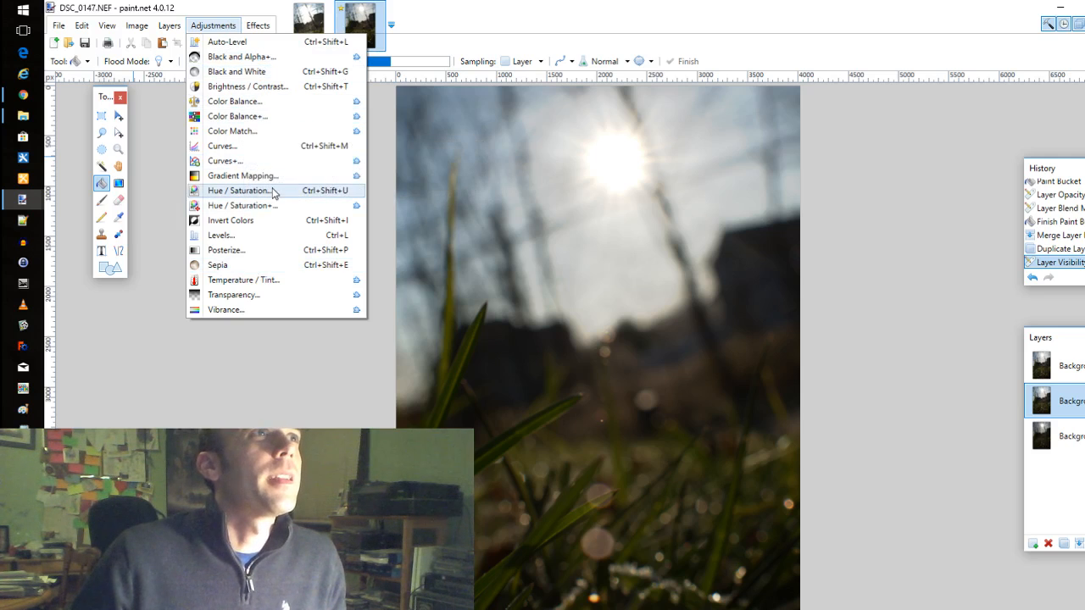
{"action": "left_click", "coordinate": [246, 146]}
{"action": "left_click_drag", "start_coordinate": [593, 220], "coordinate": [829, 306]}
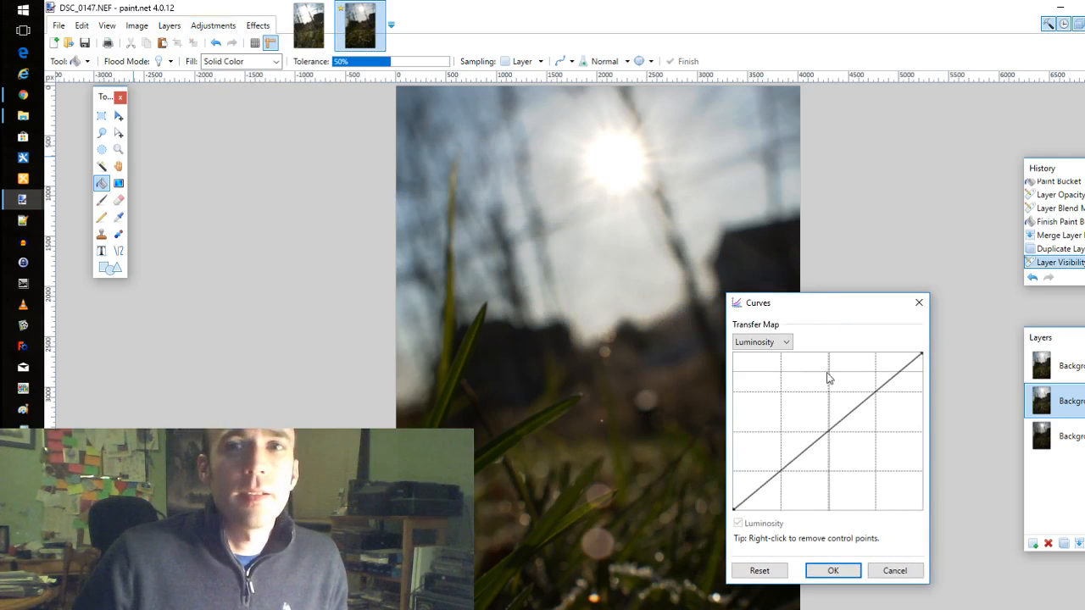
{"action": "left_click_drag", "start_coordinate": [789, 467], "coordinate": [782, 455]}
{"action": "left_click_drag", "start_coordinate": [852, 394], "coordinate": [867, 426]}
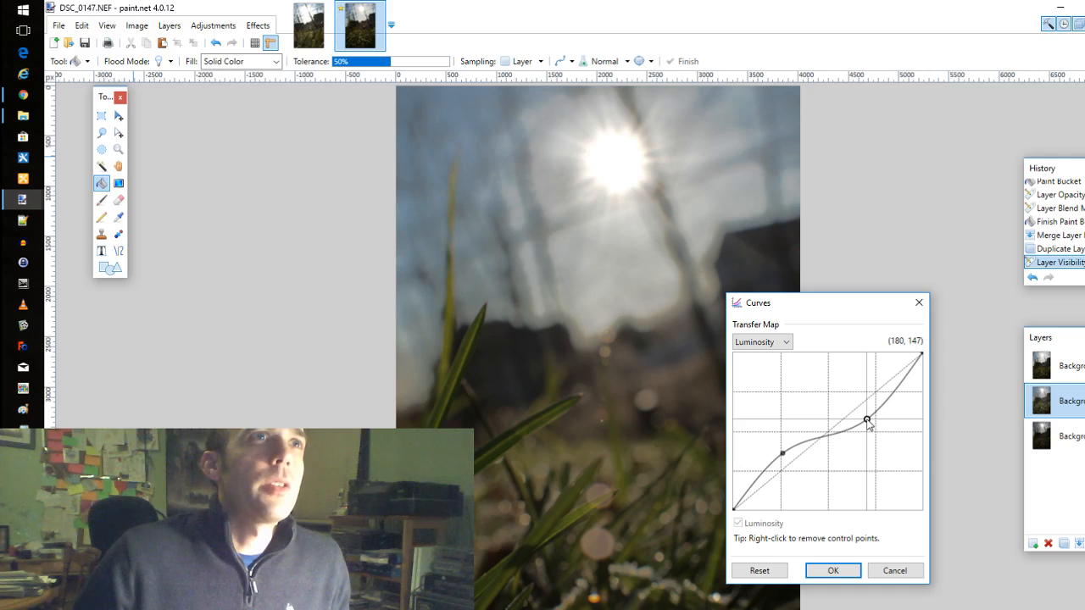
{"action": "left_click", "coordinate": [832, 570]}
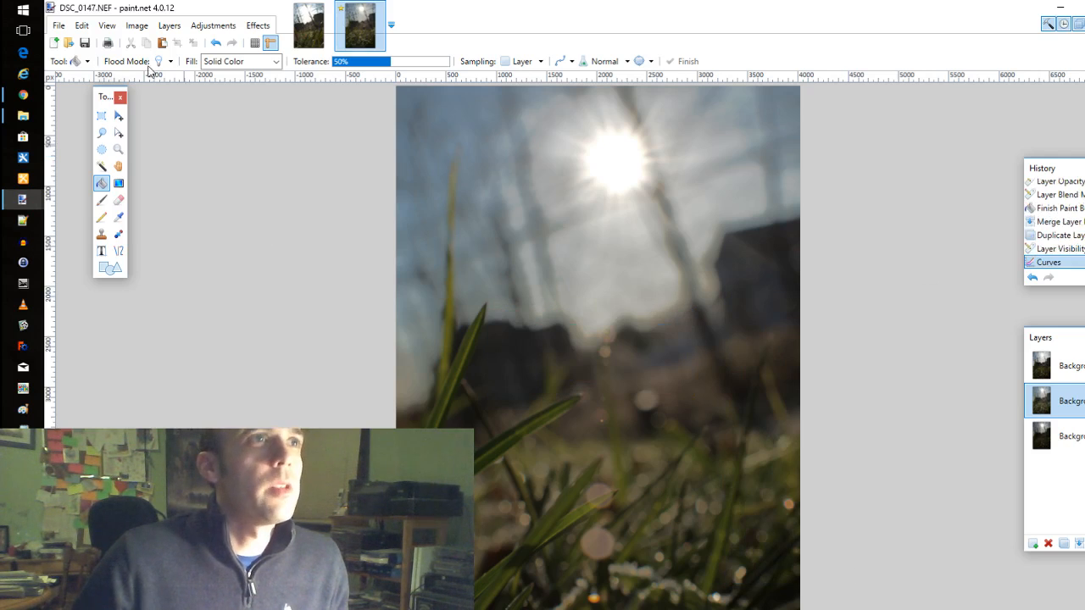
Apply a Vibrance adjustment with an amount of 148 to the middle layer
{"action": "left_click", "coordinate": [213, 26]}
{"action": "left_click", "coordinate": [254, 316]}
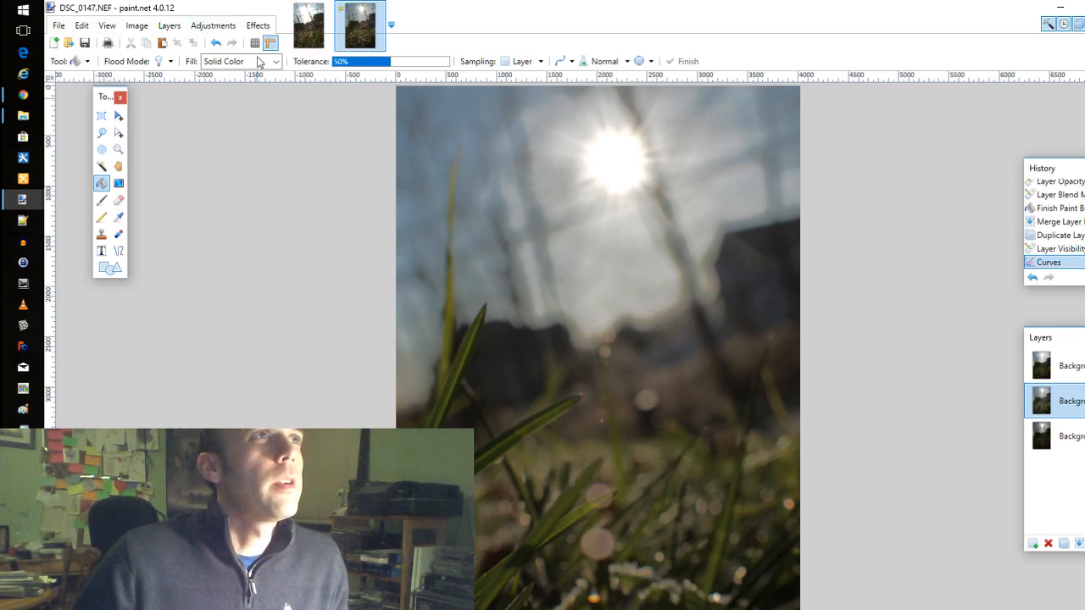
{"action": "left_click", "coordinate": [232, 26]}
{"action": "left_click", "coordinate": [258, 310]}
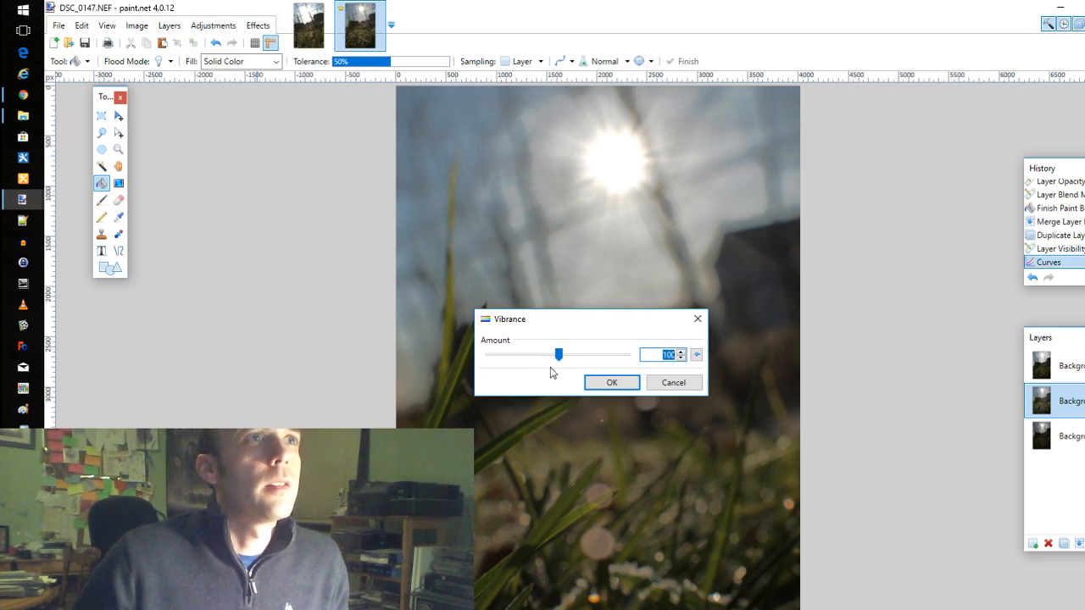
{"action": "left_click_drag", "start_coordinate": [558, 354], "coordinate": [591, 356]}
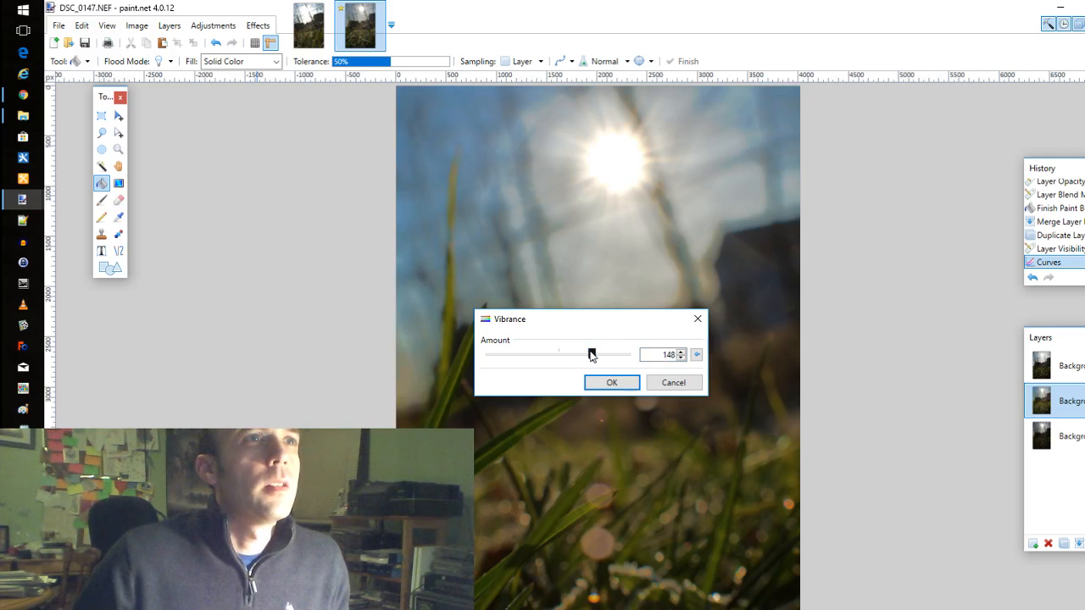
{"action": "left_click", "coordinate": [611, 382]}
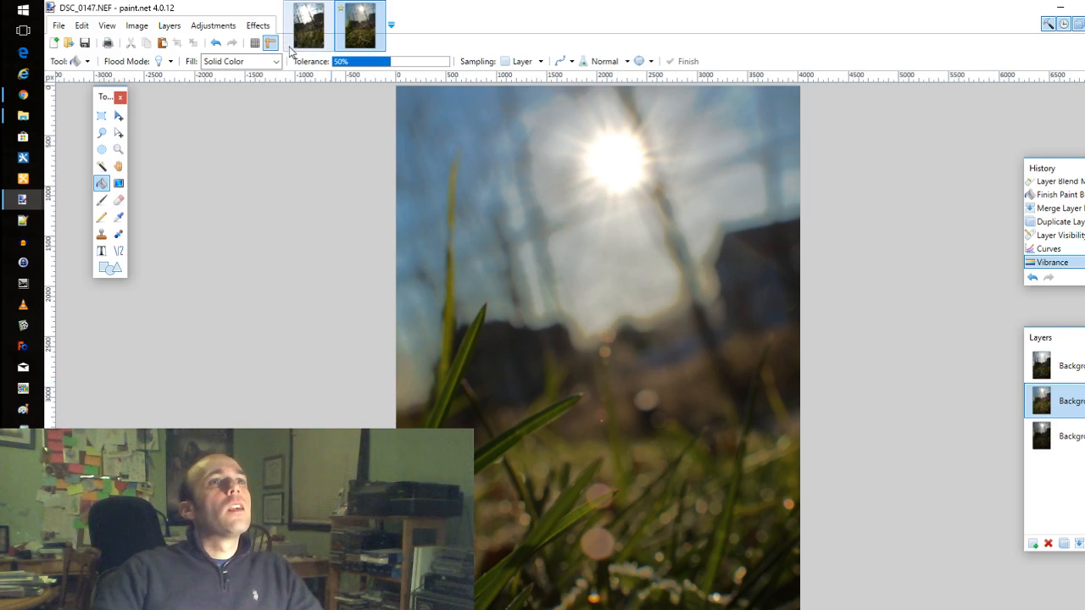
Set up a Vignette EH effect on the middle layer with offset 0.14, -0.71, radius 1.59, density 0.85 and shape 0.13
{"action": "left_click", "coordinate": [229, 27]}
{"action": "left_click", "coordinate": [258, 26]}
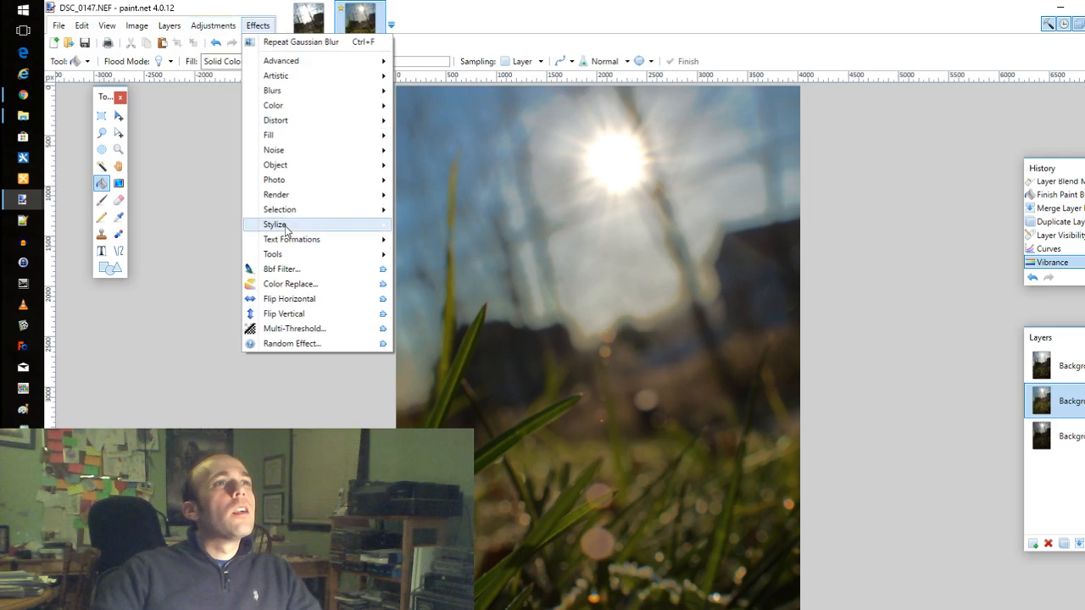
{"action": "mouse_move", "coordinate": [307, 181]}
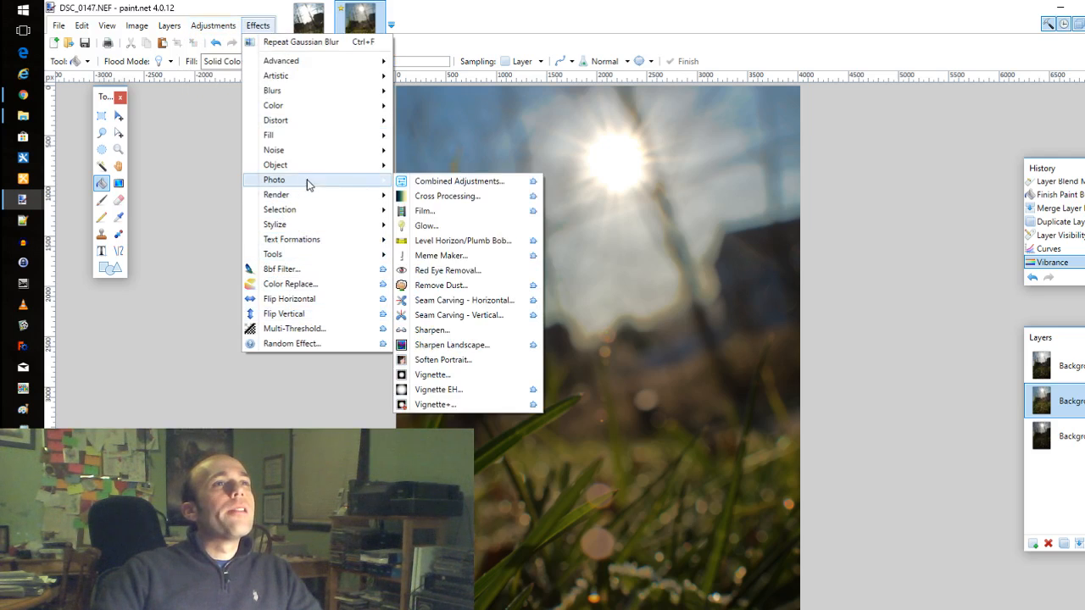
{"action": "left_click", "coordinate": [498, 392]}
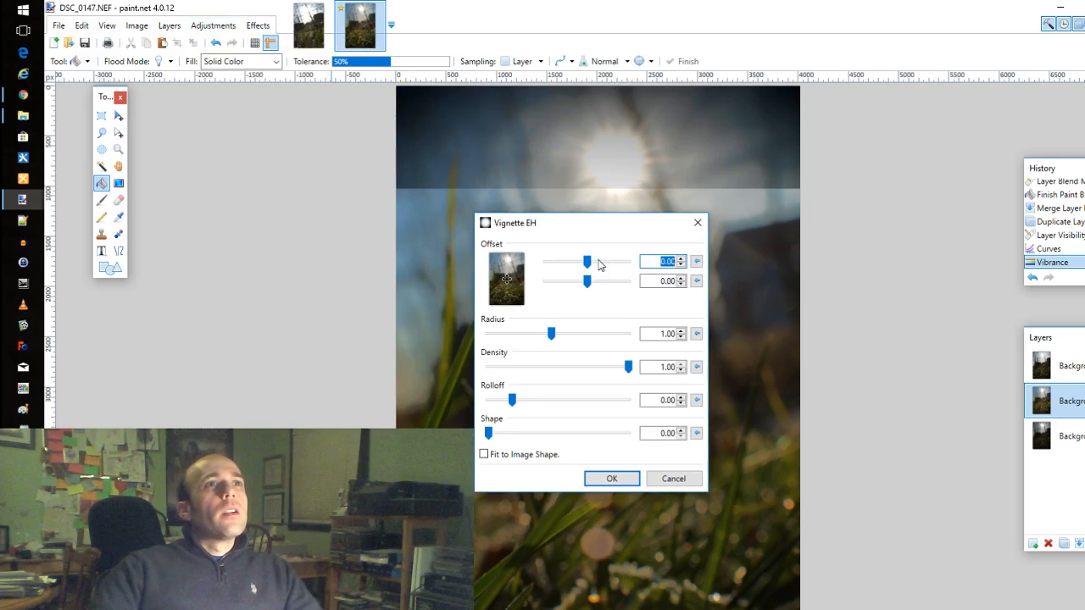
{"action": "left_click", "coordinate": [507, 258]}
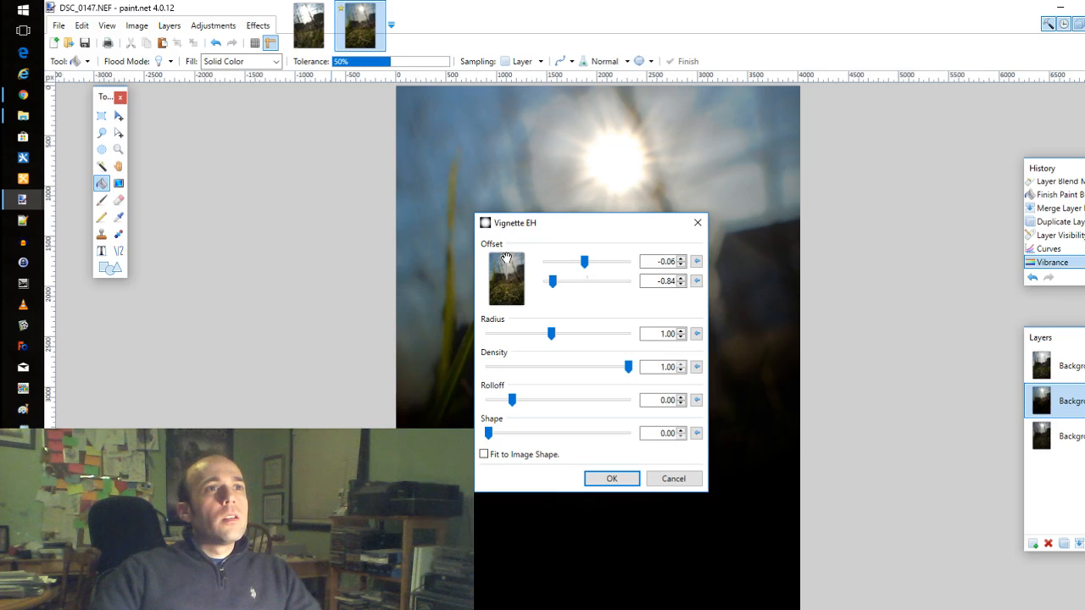
{"action": "left_click", "coordinate": [509, 261]}
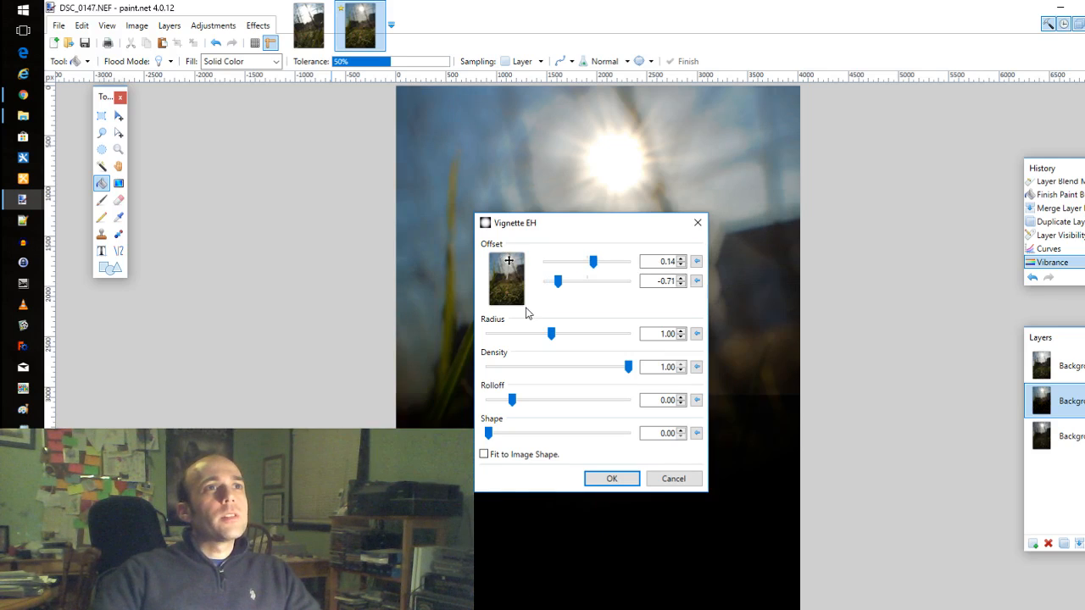
{"action": "left_click_drag", "start_coordinate": [552, 337], "coordinate": [578, 341]}
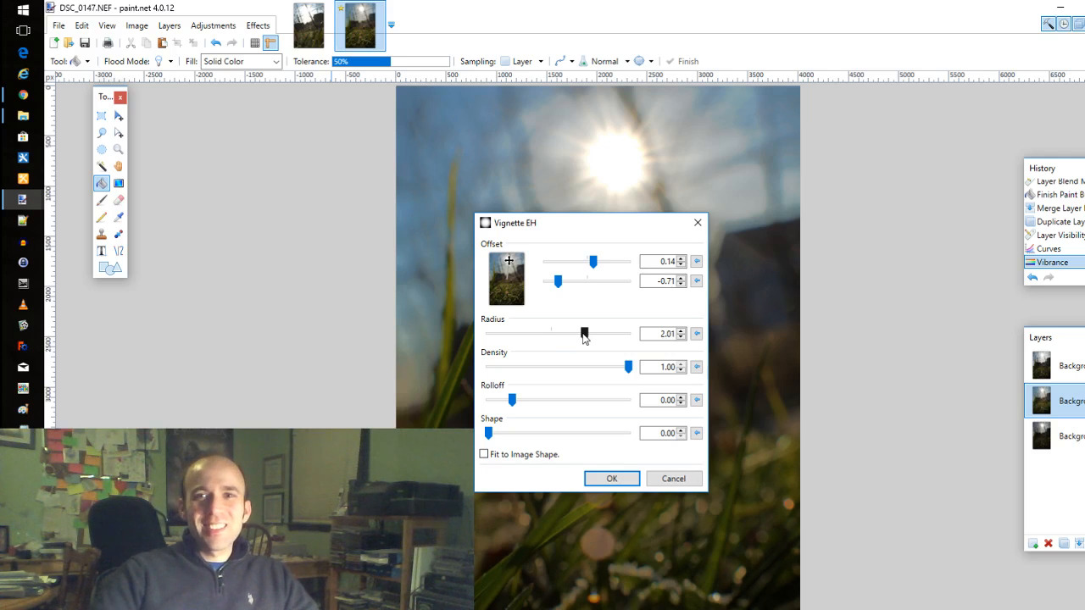
{"action": "left_click_drag", "start_coordinate": [592, 227], "coordinate": [770, 221]}
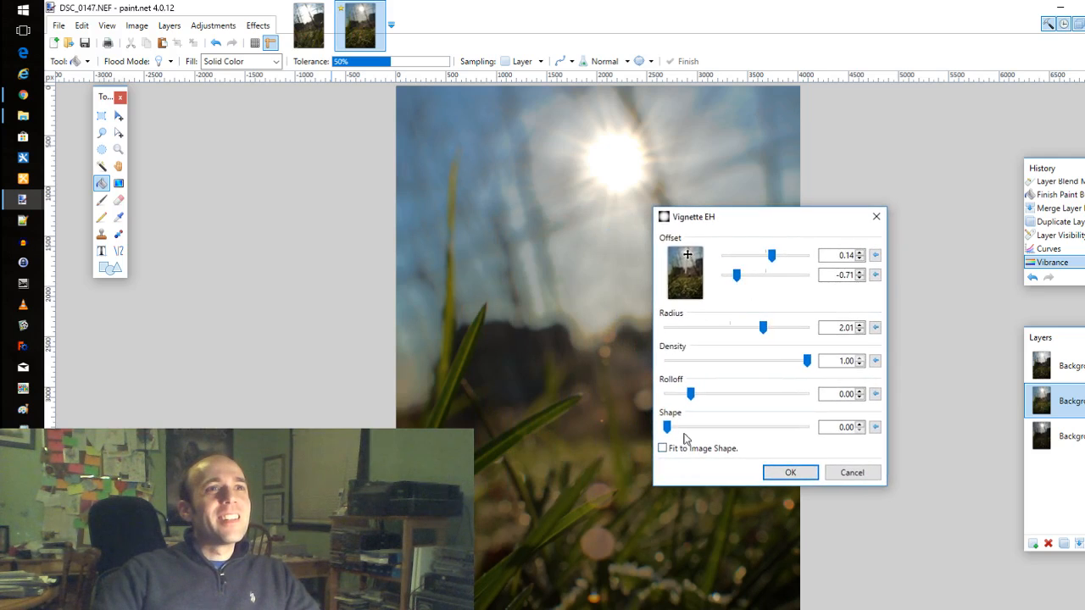
{"action": "left_click_drag", "start_coordinate": [694, 428], "coordinate": [685, 433]}
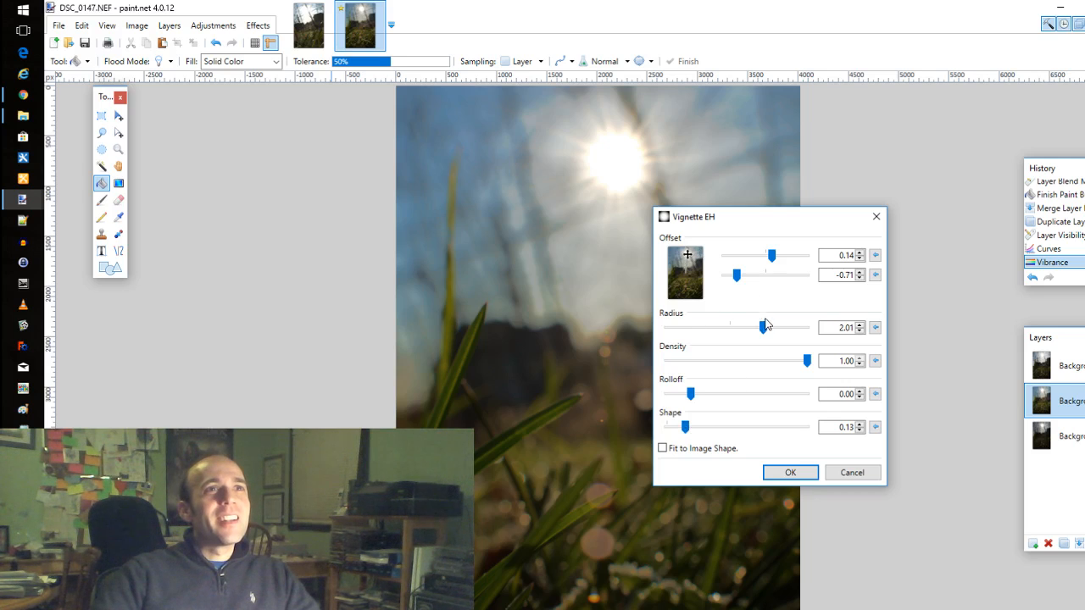
{"action": "left_click_drag", "start_coordinate": [804, 361], "coordinate": [748, 331]}
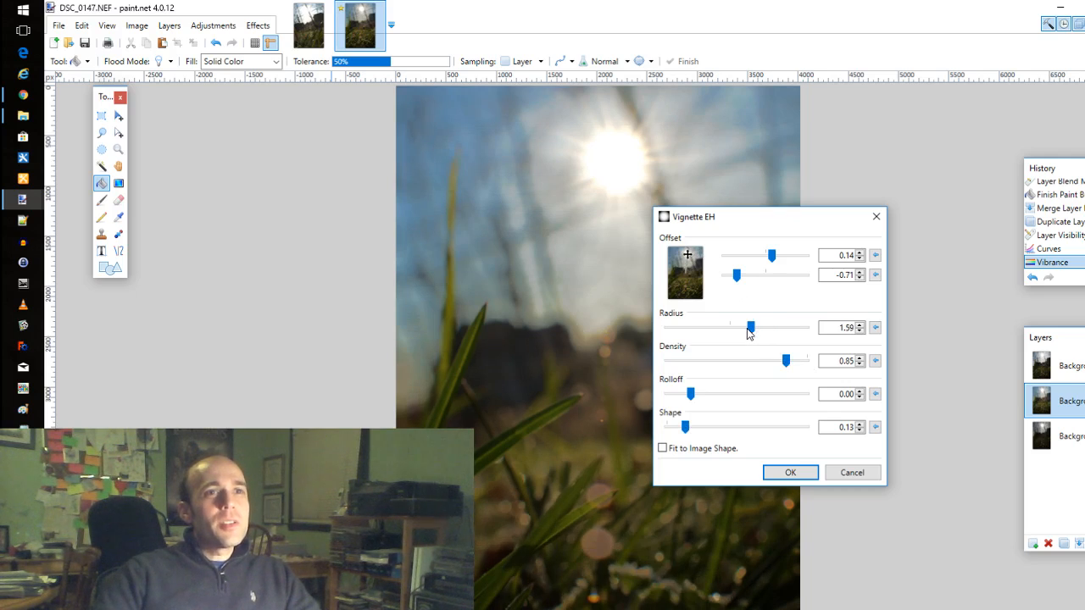
Move the vignette's offset to 0.69, -0.53, lower its density to 0.67 and apply the effect
{"action": "left_click", "coordinate": [698, 248]}
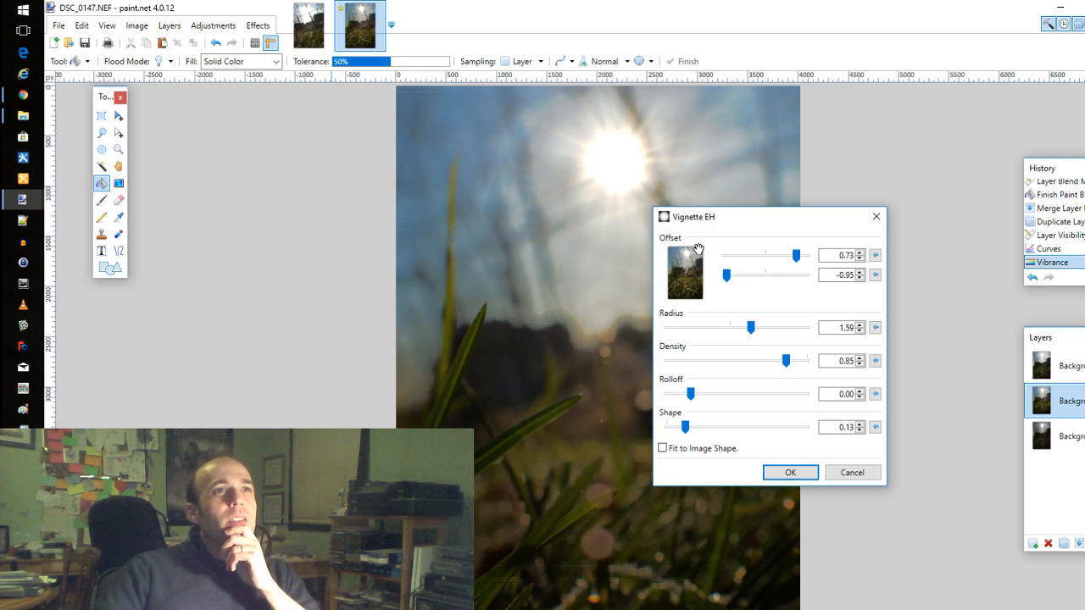
{"action": "left_click_drag", "start_coordinate": [781, 363], "coordinate": [778, 363]}
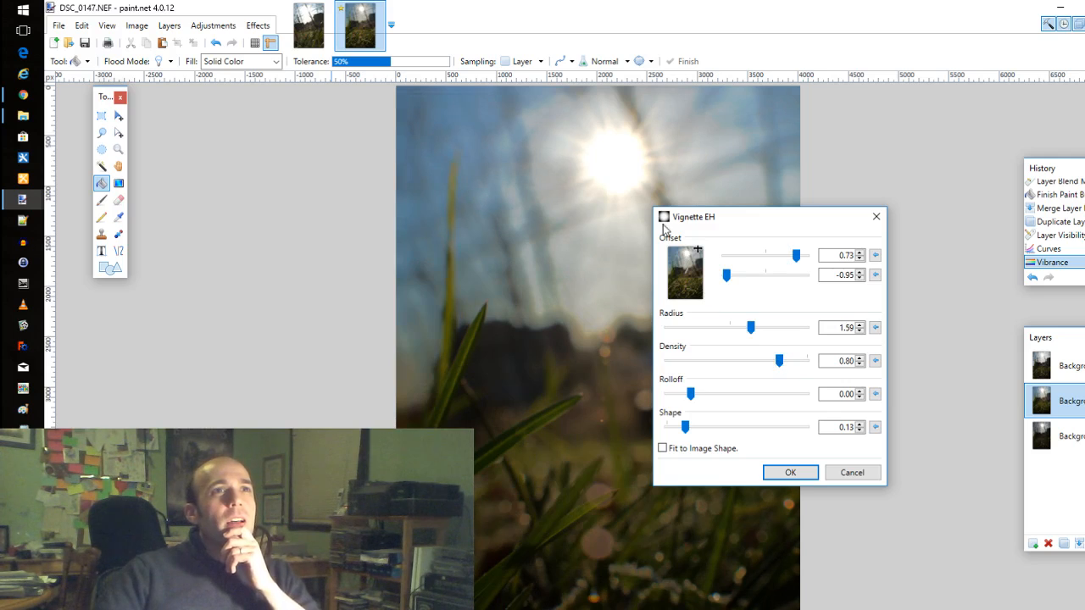
{"action": "left_click", "coordinate": [686, 262]}
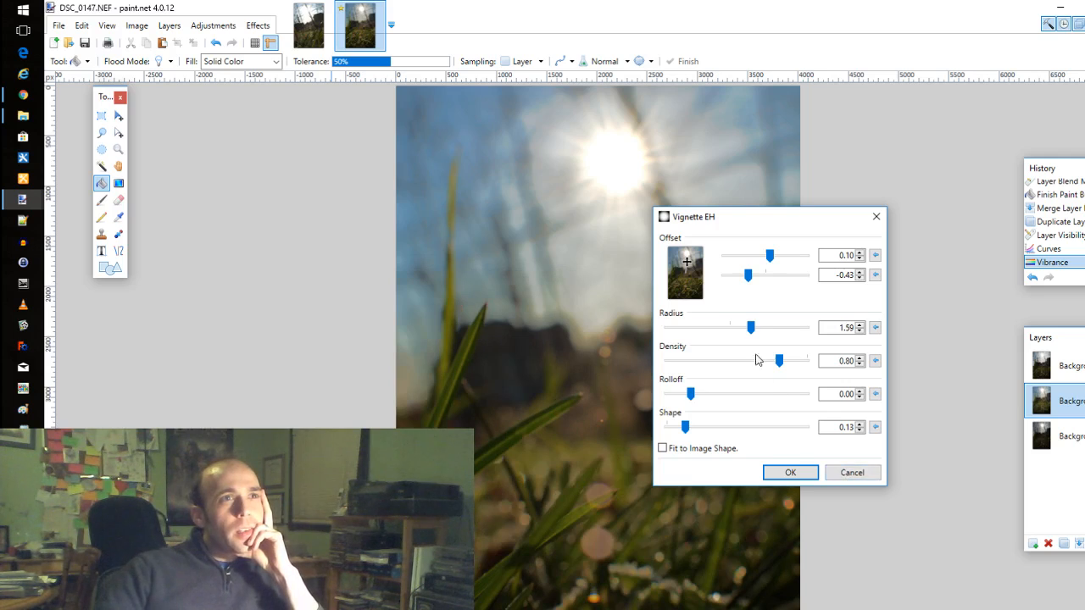
{"action": "left_click", "coordinate": [696, 264]}
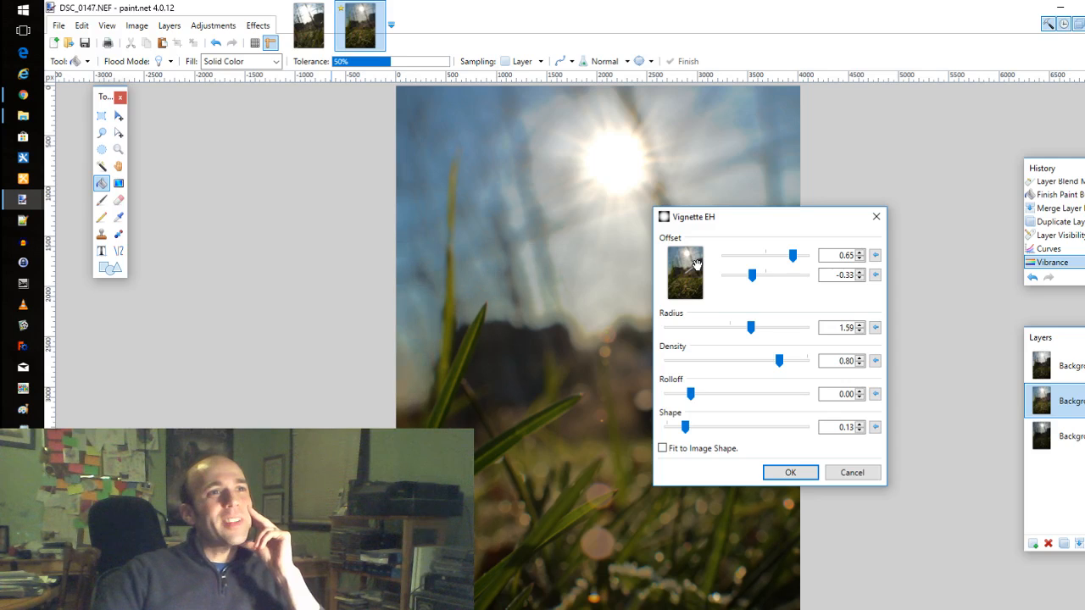
{"action": "left_click_drag", "start_coordinate": [696, 265], "coordinate": [698, 258]}
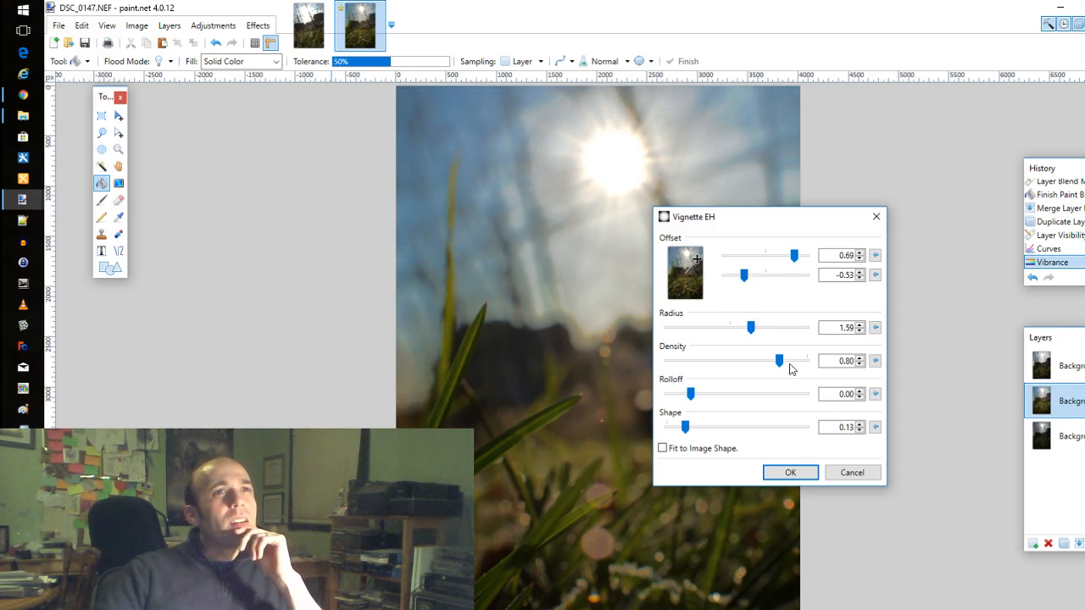
{"action": "left_click_drag", "start_coordinate": [782, 364], "coordinate": [760, 366]}
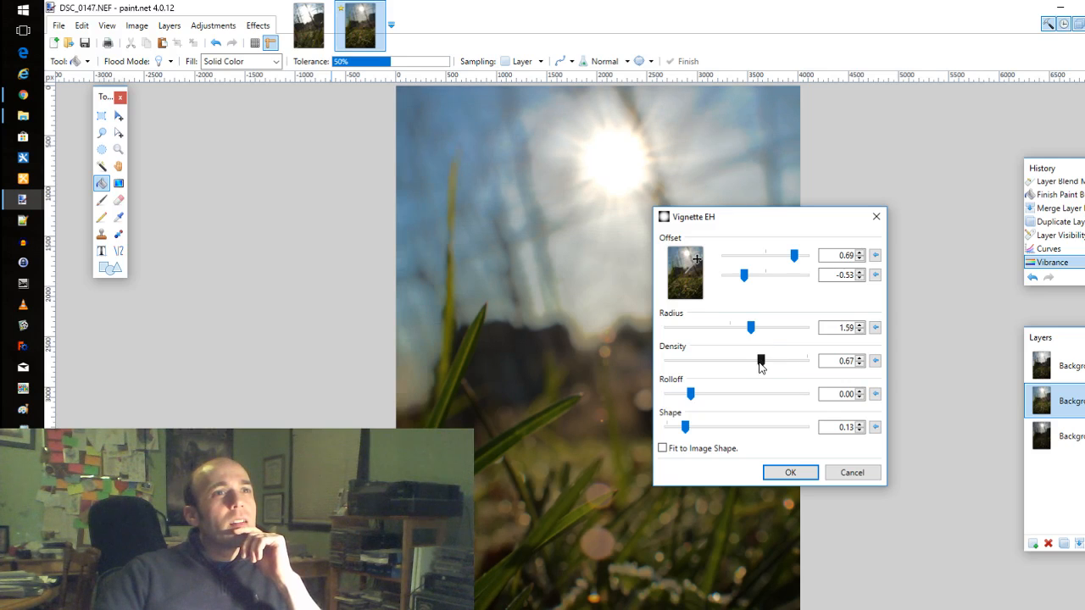
{"action": "left_click", "coordinate": [785, 476]}
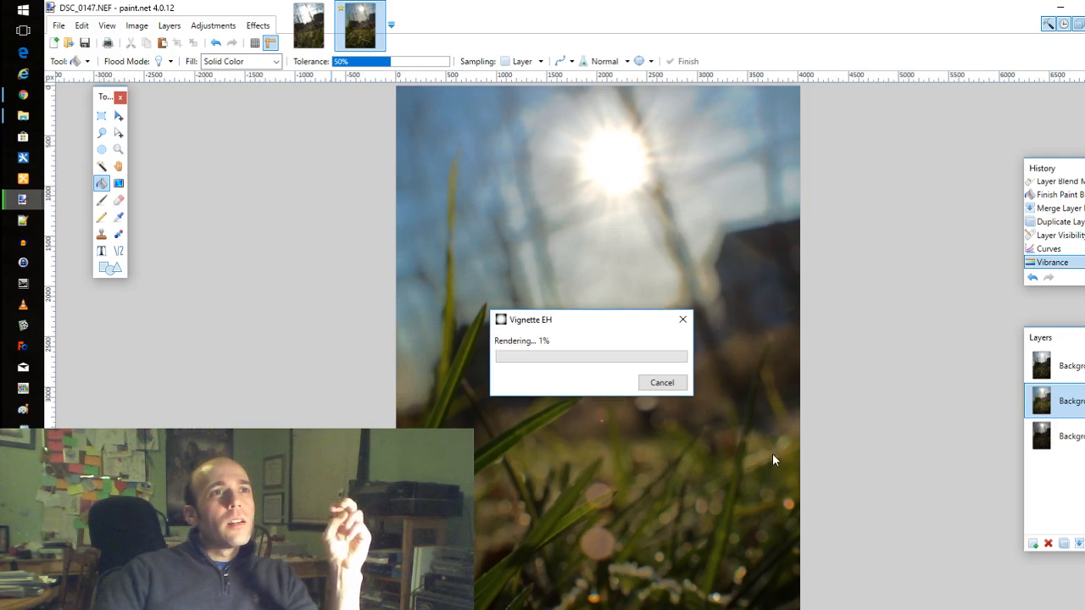
Apply a second Vignette EH to the middle layer with offset -0.73, -0.56, keeping radius 1.59, density 0.67 and shape 0.13
{"action": "left_click", "coordinate": [257, 25]}
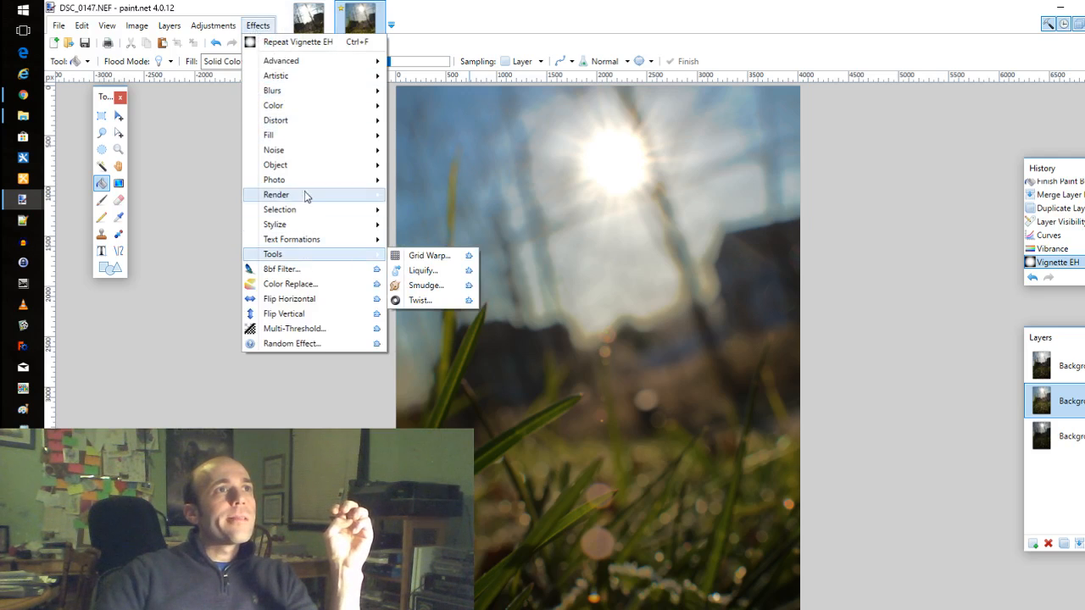
{"action": "mouse_move", "coordinate": [306, 182]}
{"action": "left_click", "coordinate": [480, 395]}
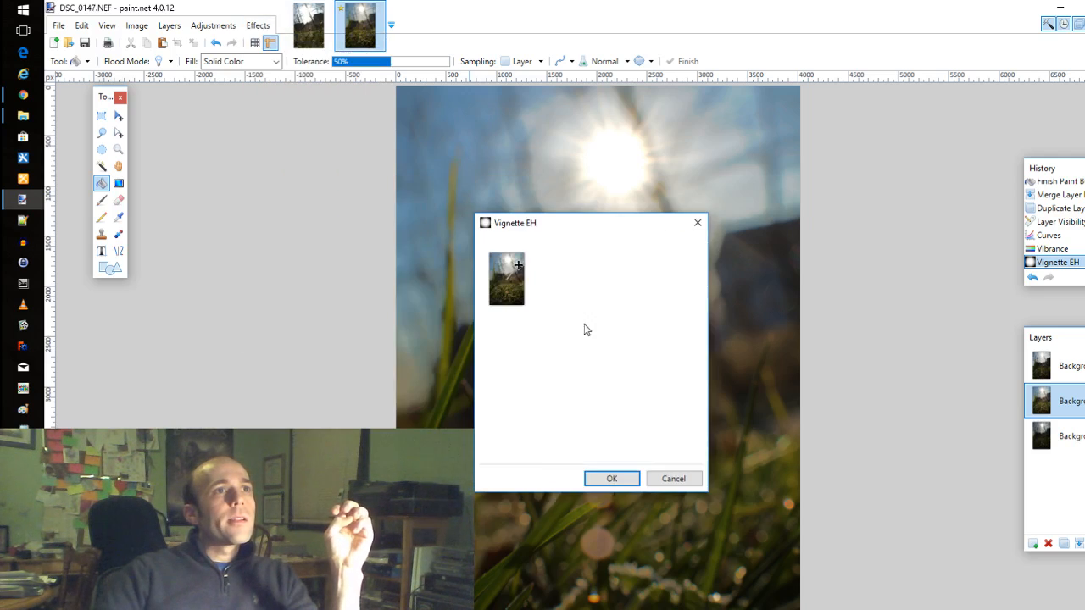
{"action": "left_click", "coordinate": [495, 265]}
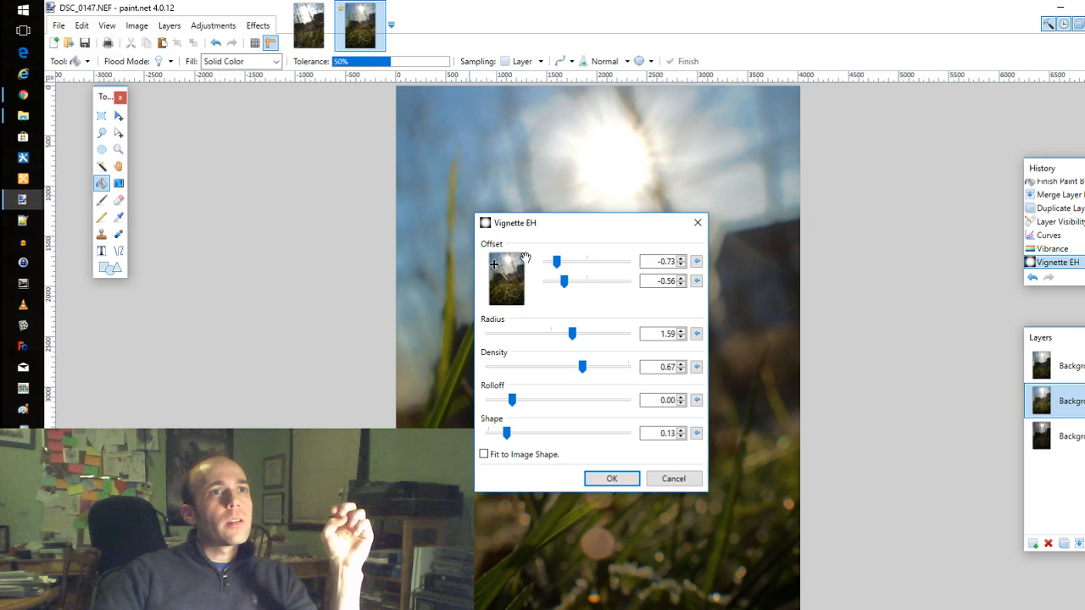
{"action": "left_click_drag", "start_coordinate": [605, 220], "coordinate": [927, 239]}
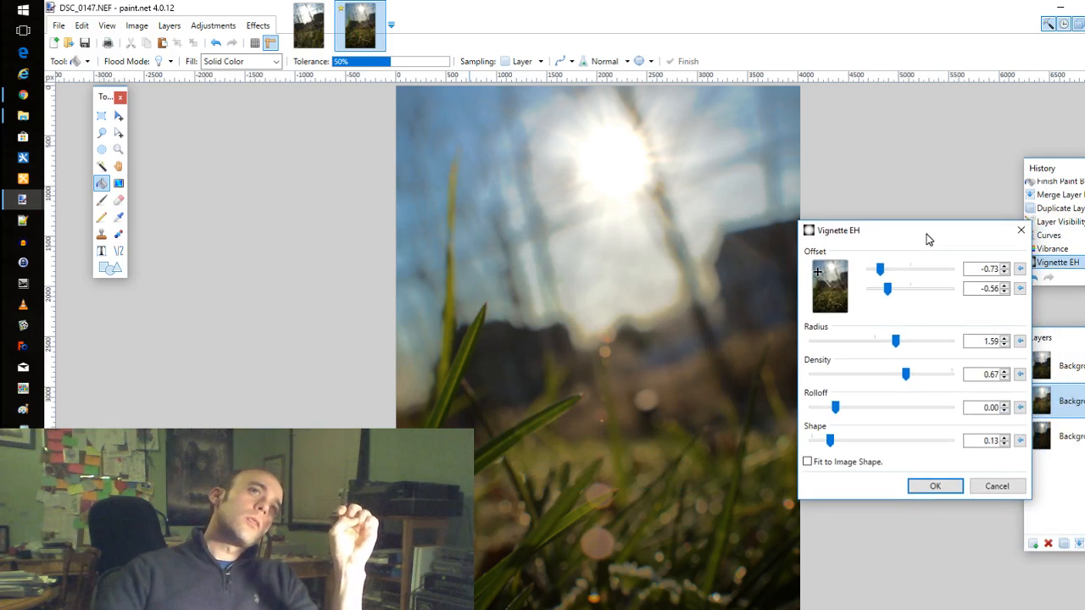
{"action": "left_click", "coordinate": [939, 486]}
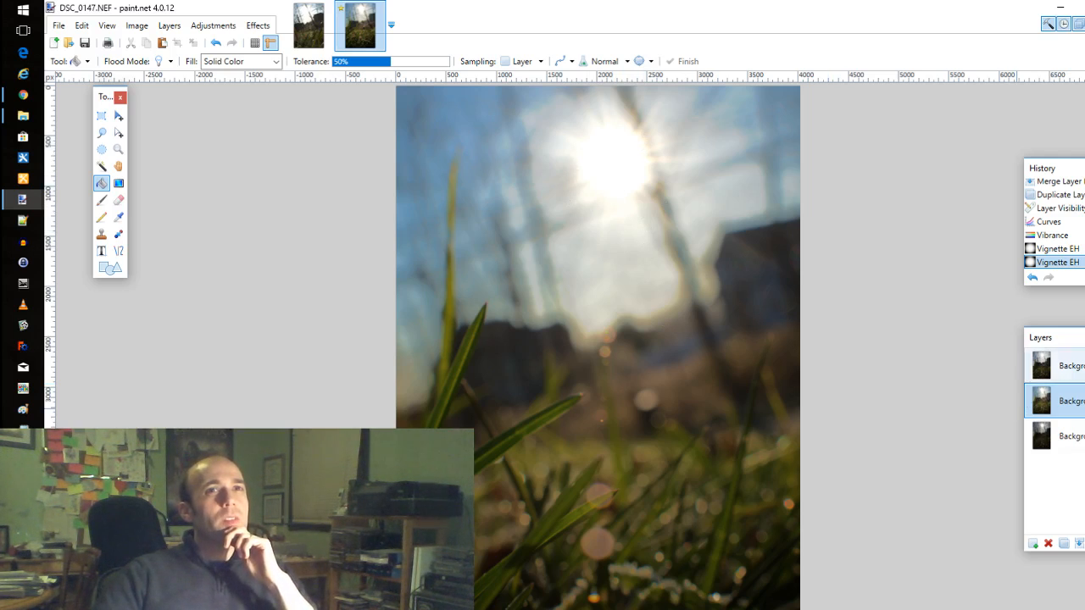
Toggle the layer visibility to compare the edited middle layer with the dark original photo beneath it
{"action": "left_click", "coordinate": [1084, 401]}
{"action": "left_click", "coordinate": [1084, 436]}
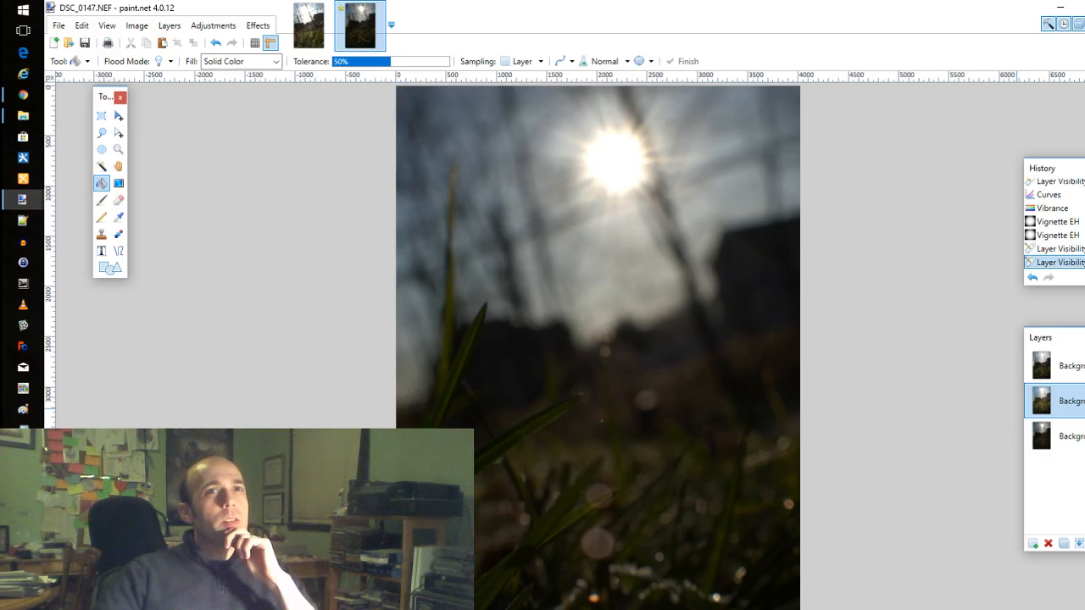
{"action": "left_click", "coordinate": [1084, 401]}
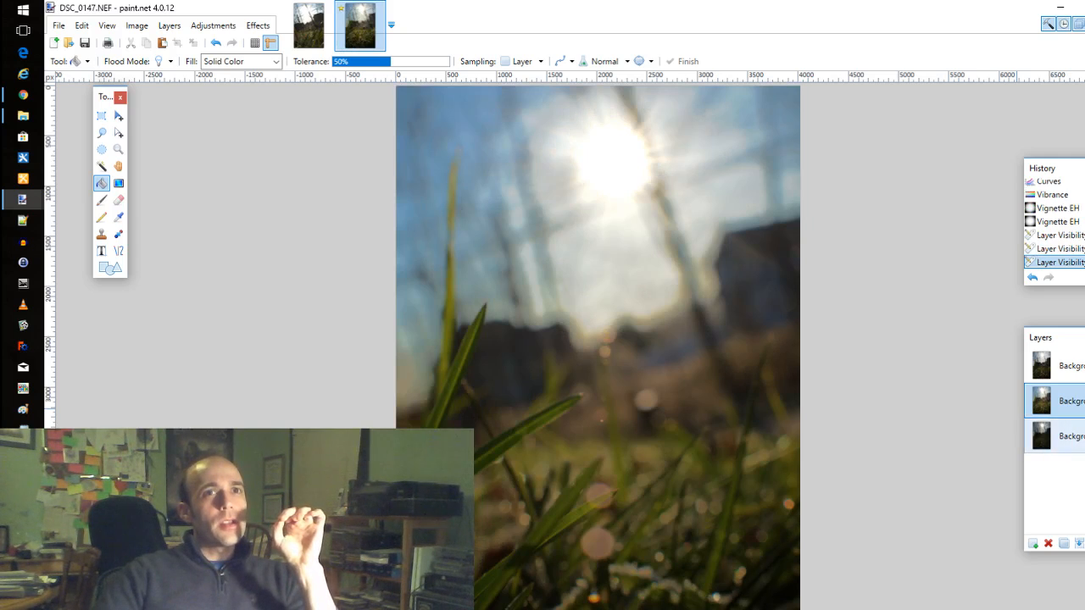
Hide the middle layer and select the bright sun on the bottom layer with the Magic Wand at 32% tolerance
{"action": "left_click", "coordinate": [1084, 401]}
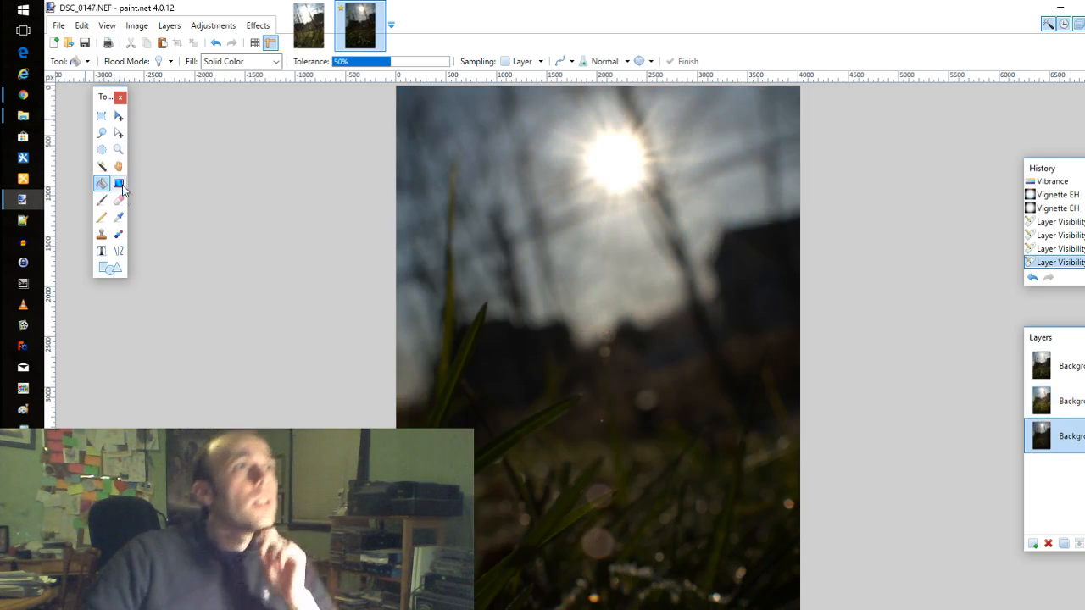
{"action": "left_click", "coordinate": [101, 166]}
{"action": "left_click", "coordinate": [636, 170]}
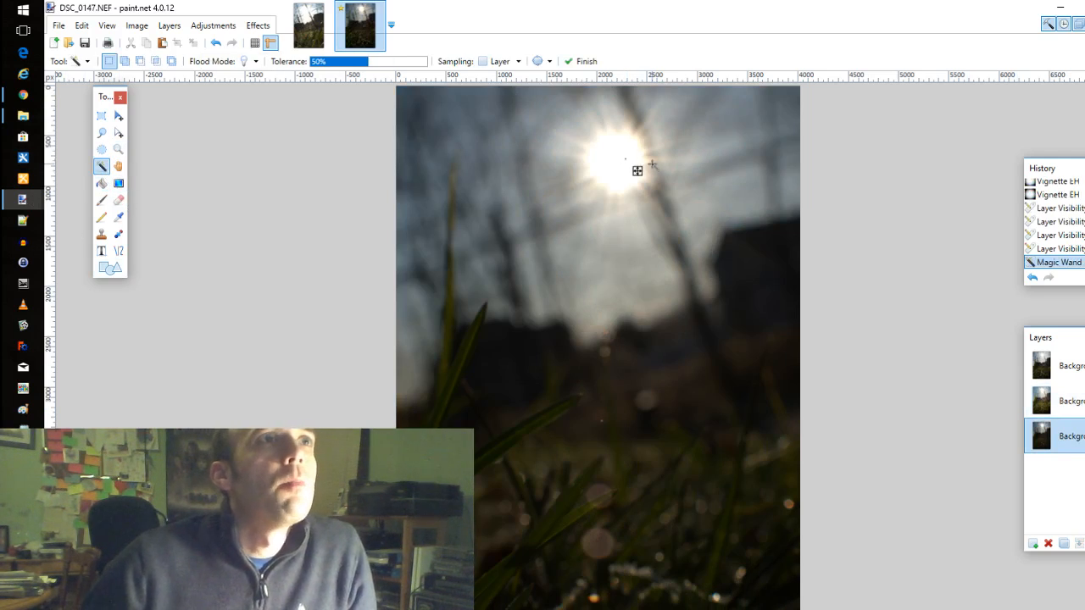
{"action": "left_click", "coordinate": [335, 61]}
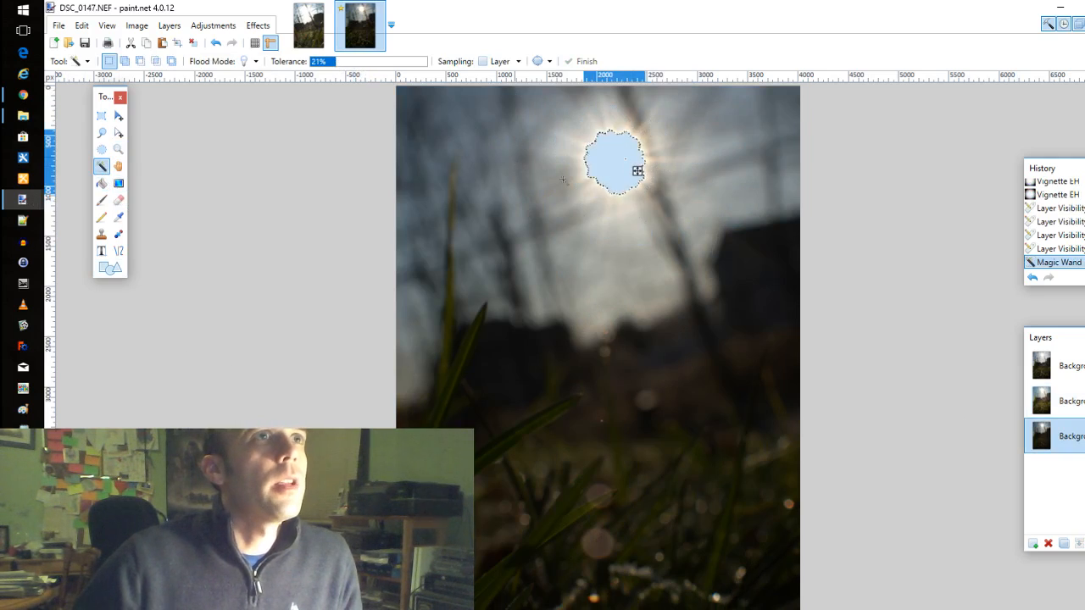
{"action": "left_click", "coordinate": [340, 61]}
{"action": "left_click", "coordinate": [342, 61]}
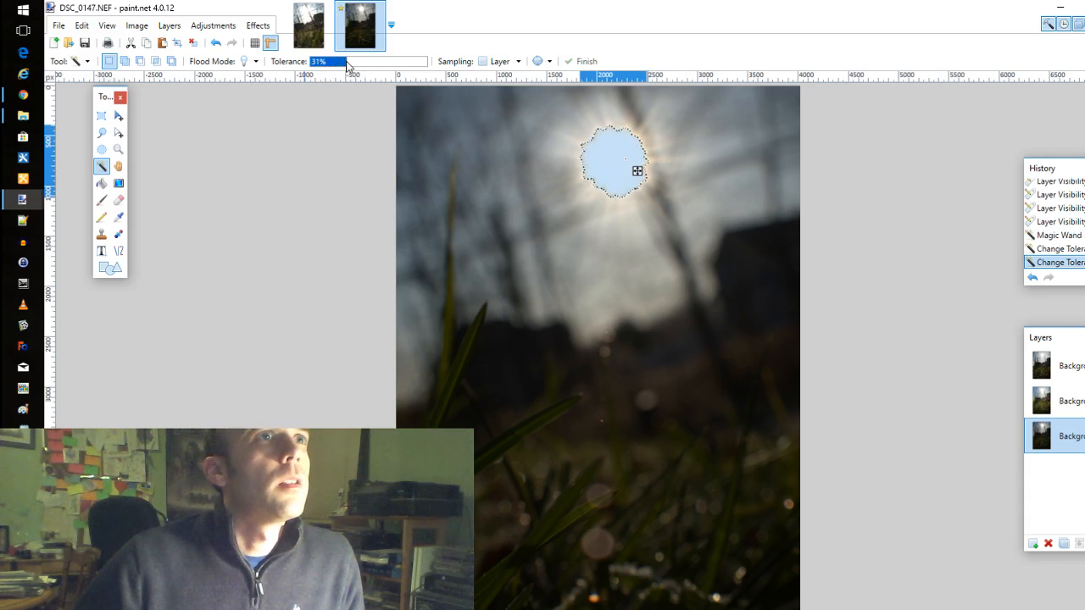
{"action": "left_click", "coordinate": [347, 61]}
{"action": "left_click", "coordinate": [350, 61]}
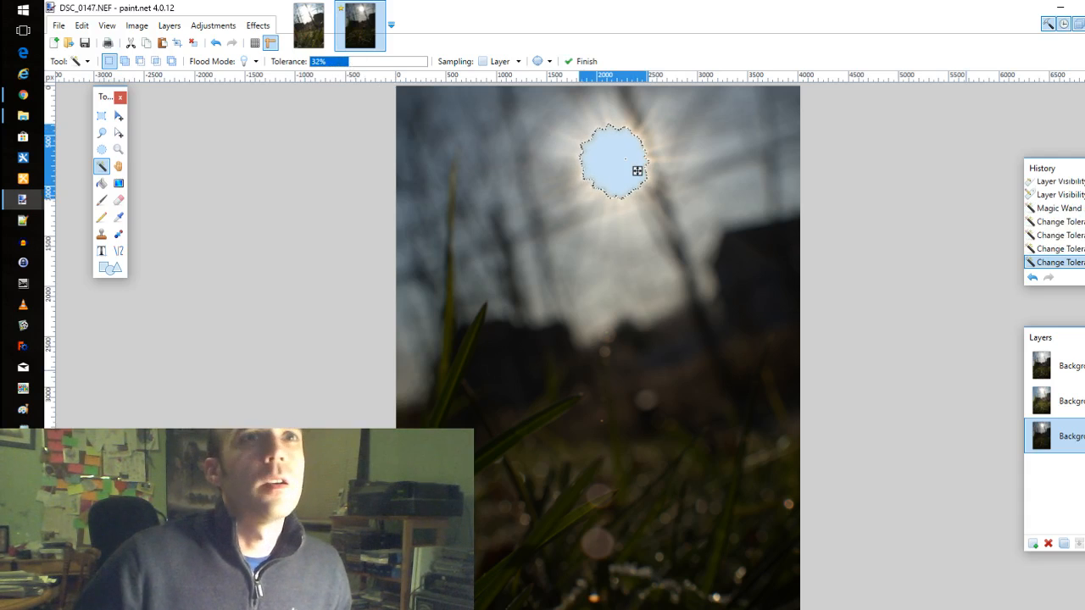
Show the middle layer, add a new layer above it, paste the copied sun there and deselect it
{"action": "left_click", "coordinate": [1084, 401]}
{"action": "left_click", "coordinate": [1081, 401]}
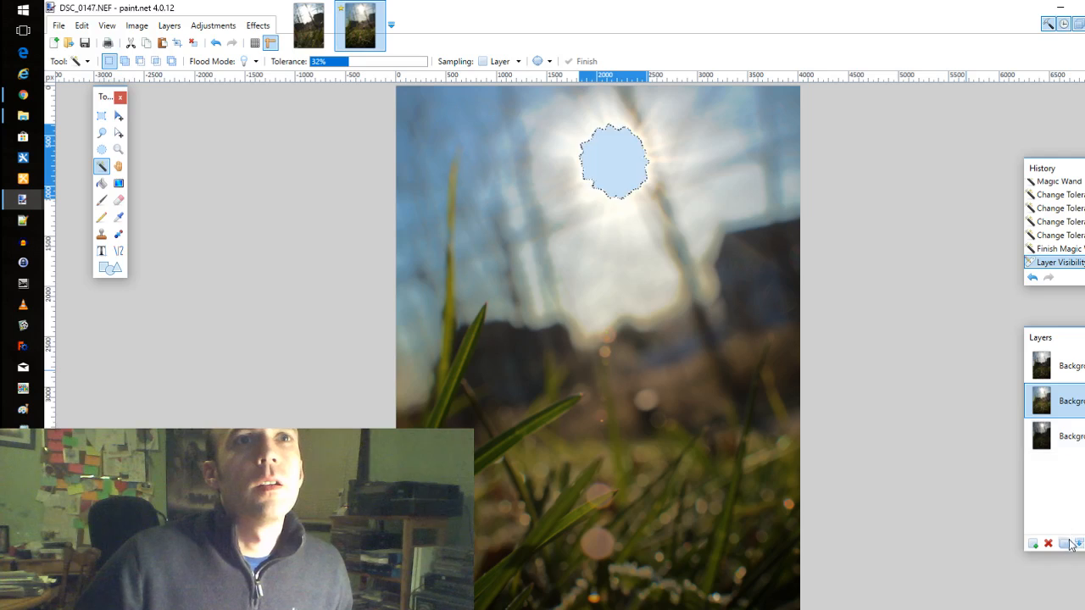
{"action": "left_click", "coordinate": [1033, 543]}
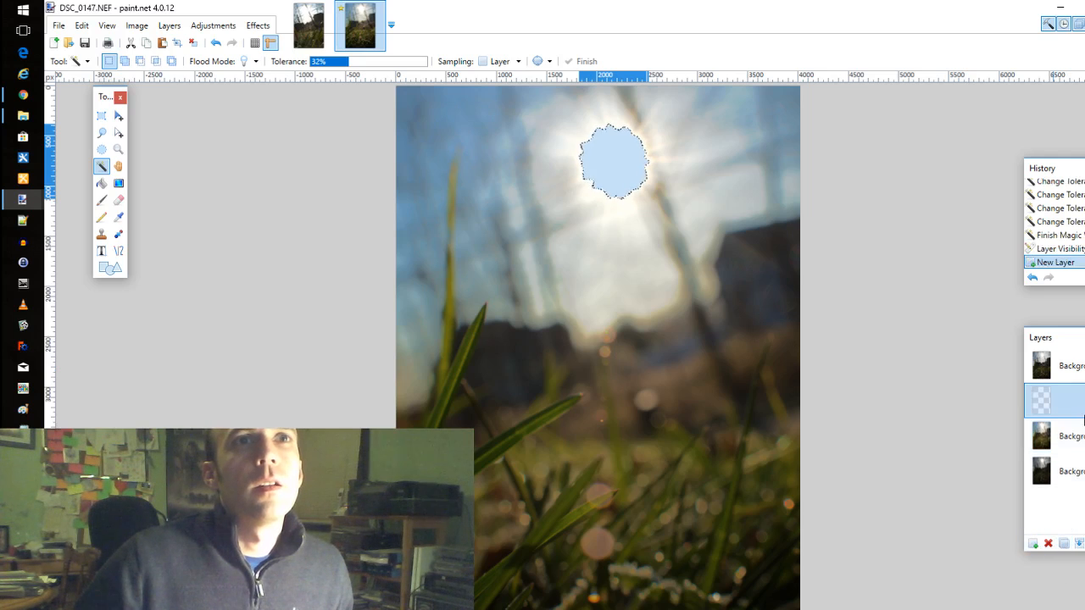
{"action": "key", "text": "ctrl+v"}
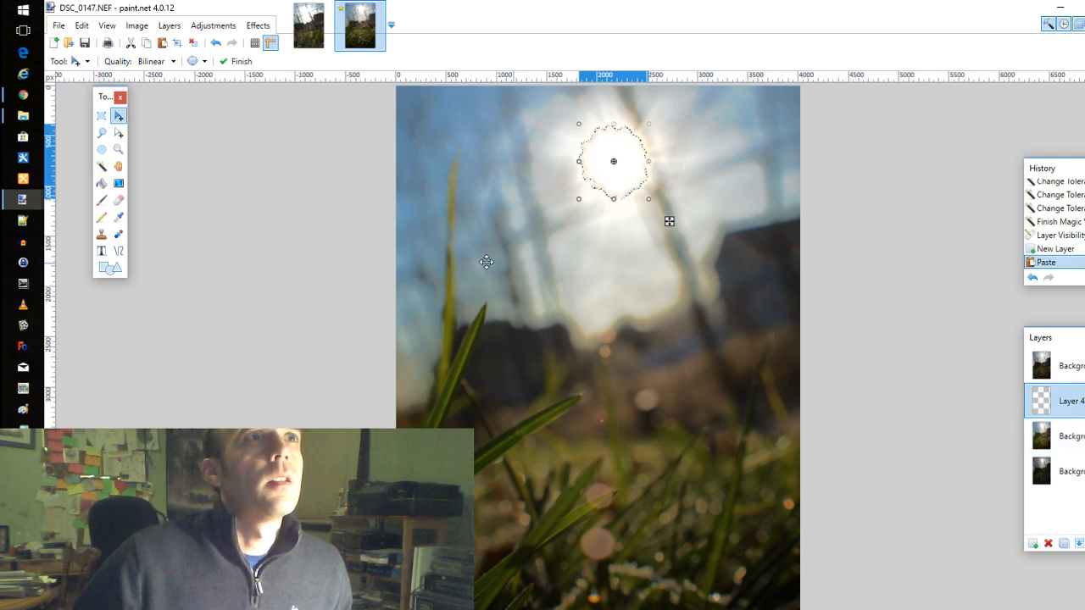
{"action": "key", "text": "ctrl+d"}
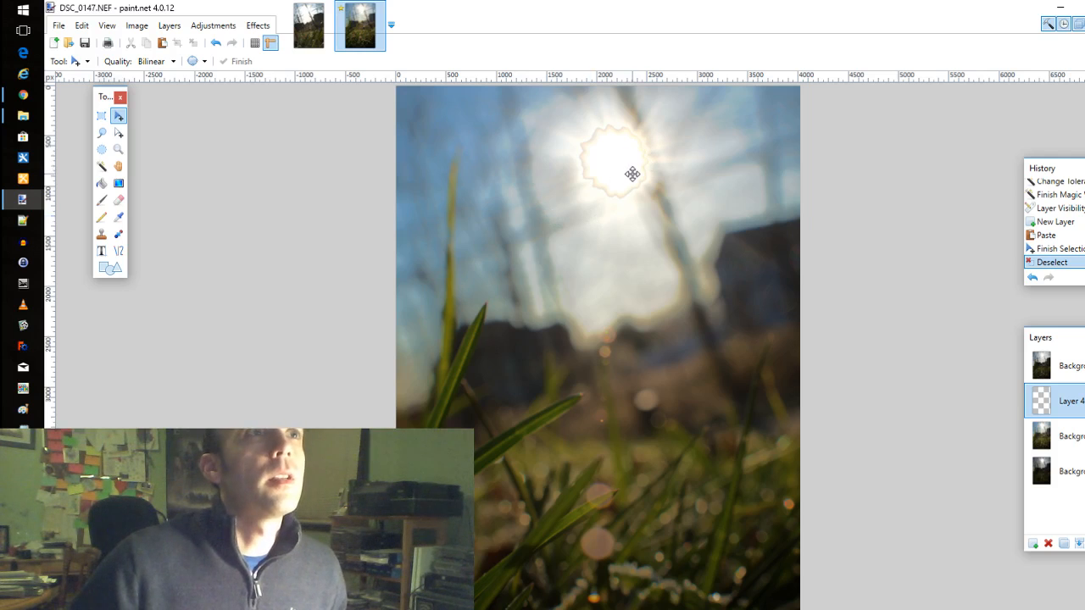
Open the Smudge effect on the pasted sun layer and set its soft brush size to 125
{"action": "scroll", "coordinate": [633, 171], "scroll_direction": "up", "scroll_amount": 2}
{"action": "scroll", "coordinate": [632, 171], "scroll_direction": "up", "scroll_amount": 3}
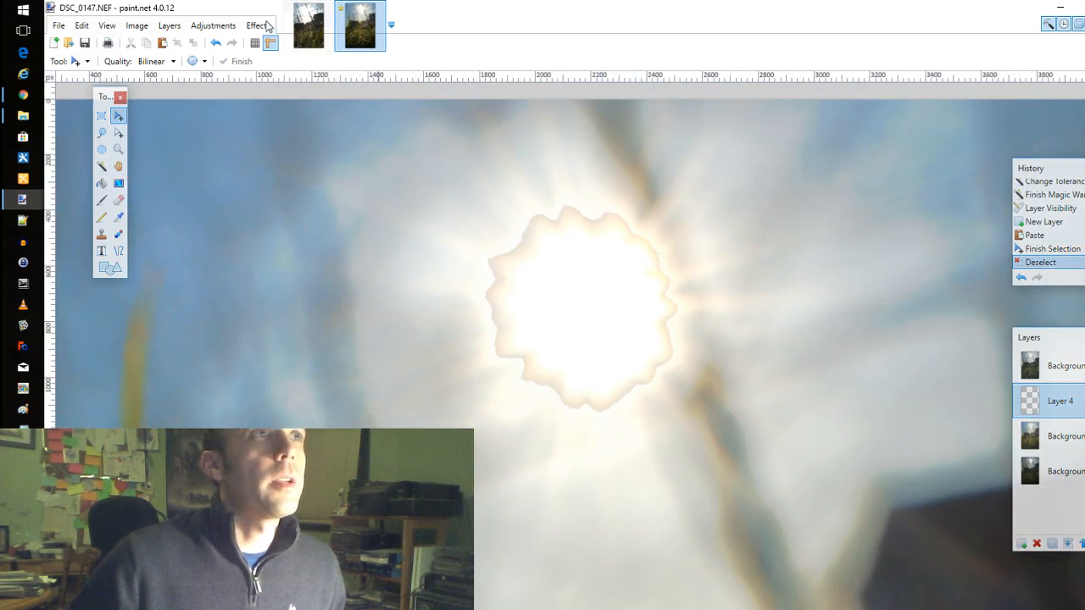
{"action": "left_click", "coordinate": [257, 26]}
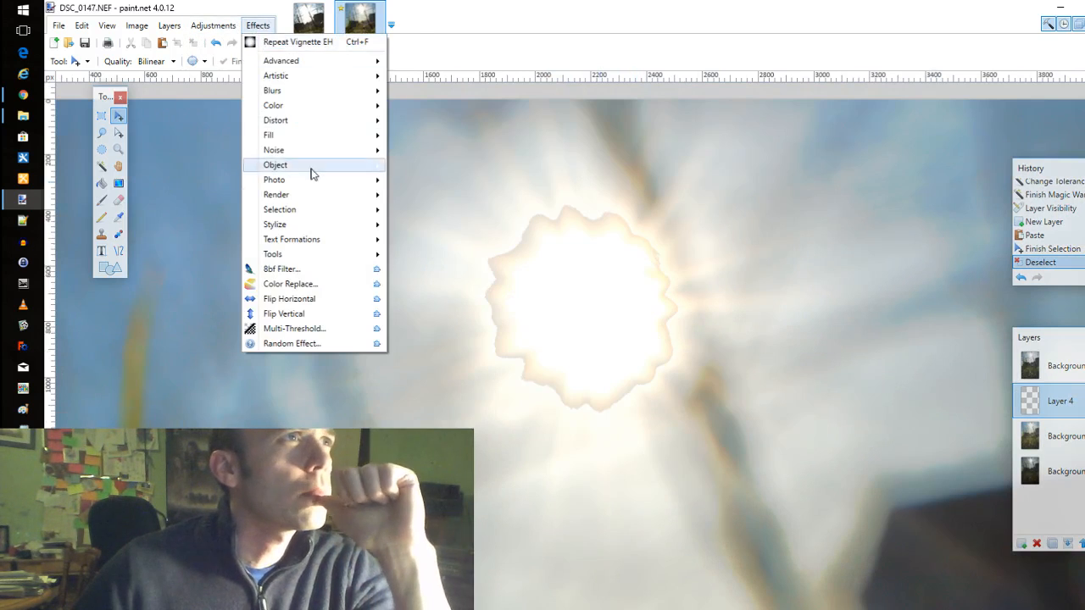
{"action": "mouse_move", "coordinate": [335, 254]}
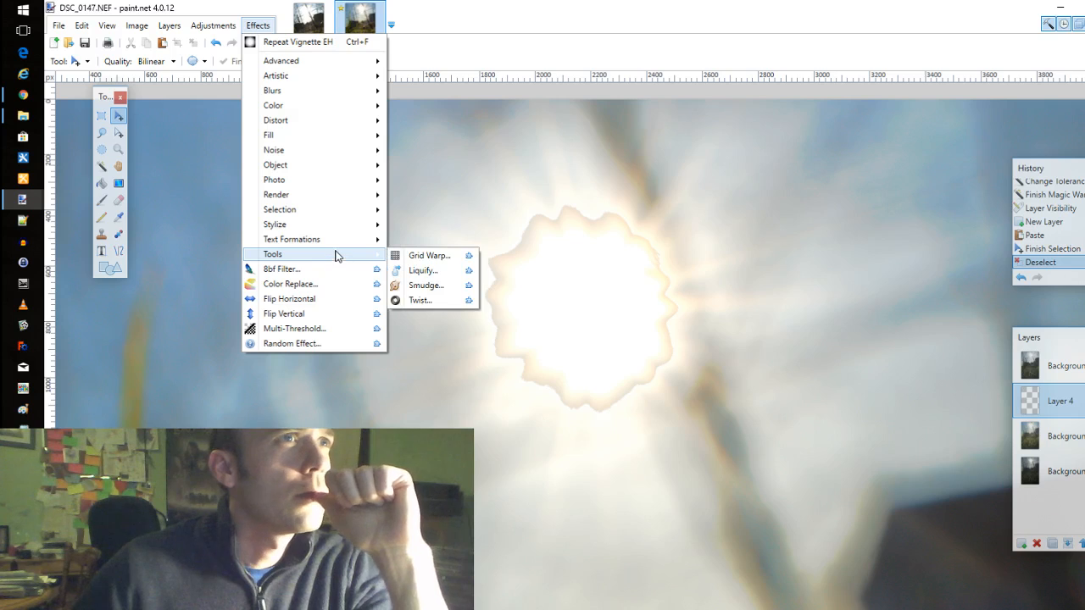
{"action": "left_click", "coordinate": [438, 291]}
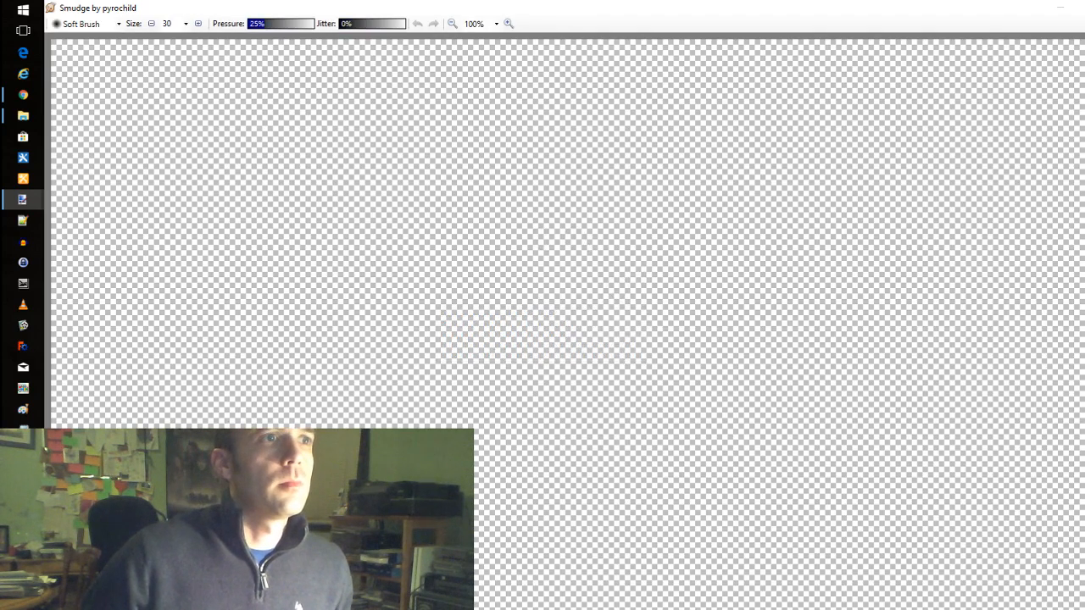
{"action": "scroll", "coordinate": [726, 572], "scroll_direction": "down", "scroll_amount": 5}
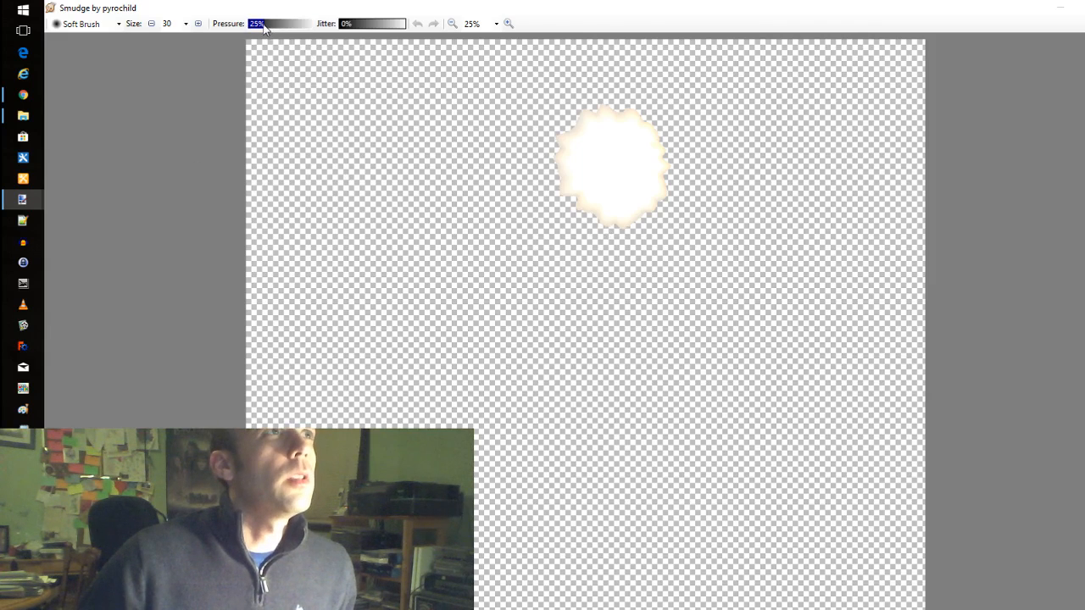
{"action": "left_click", "coordinate": [186, 23]}
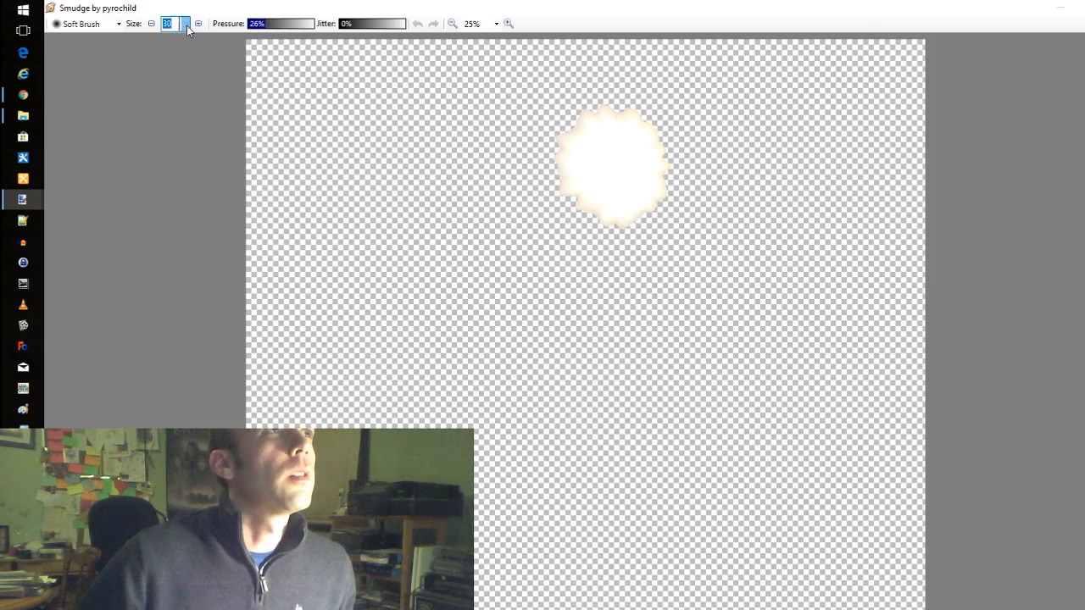
{"action": "left_click", "coordinate": [170, 301]}
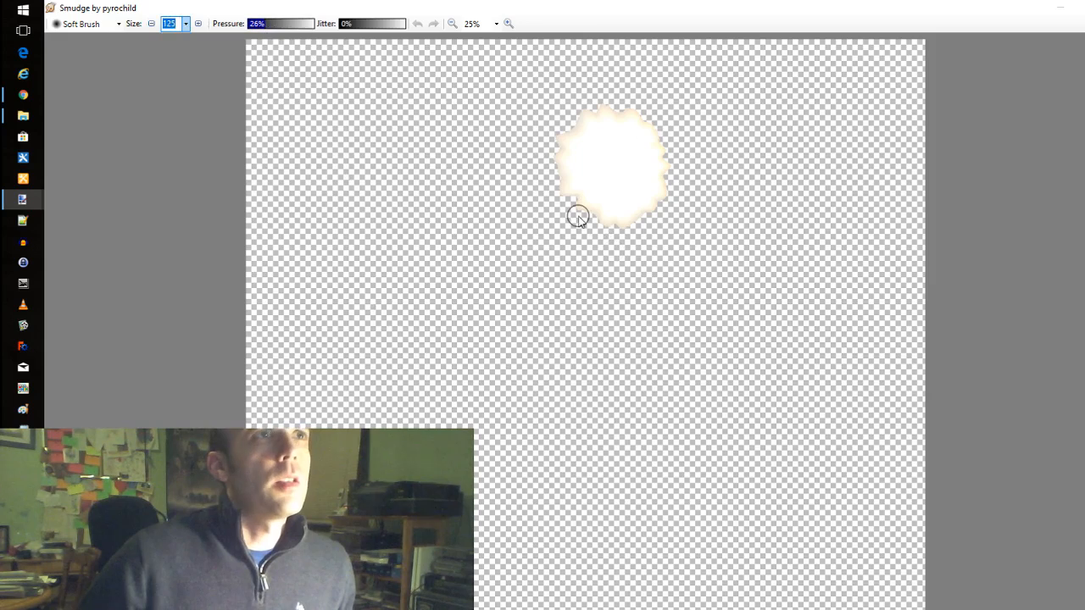
Try short smudge strokes on the sun's lower-left edge, undoing them, and raise the brush pressure to 50%
{"action": "left_click_drag", "start_coordinate": [582, 207], "coordinate": [544, 287]}
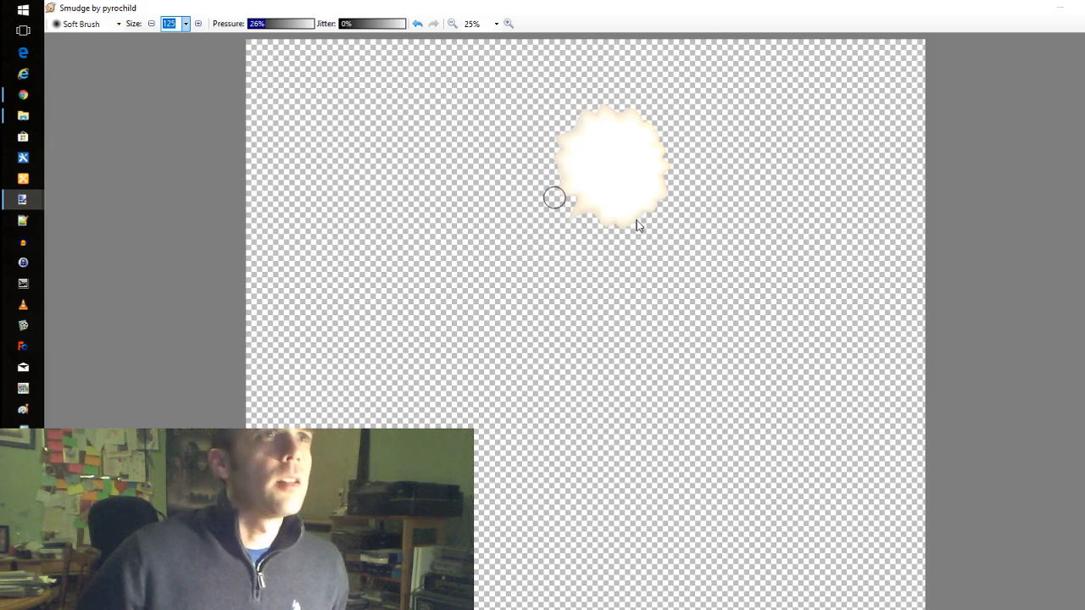
{"action": "key", "text": "ctrl+z"}
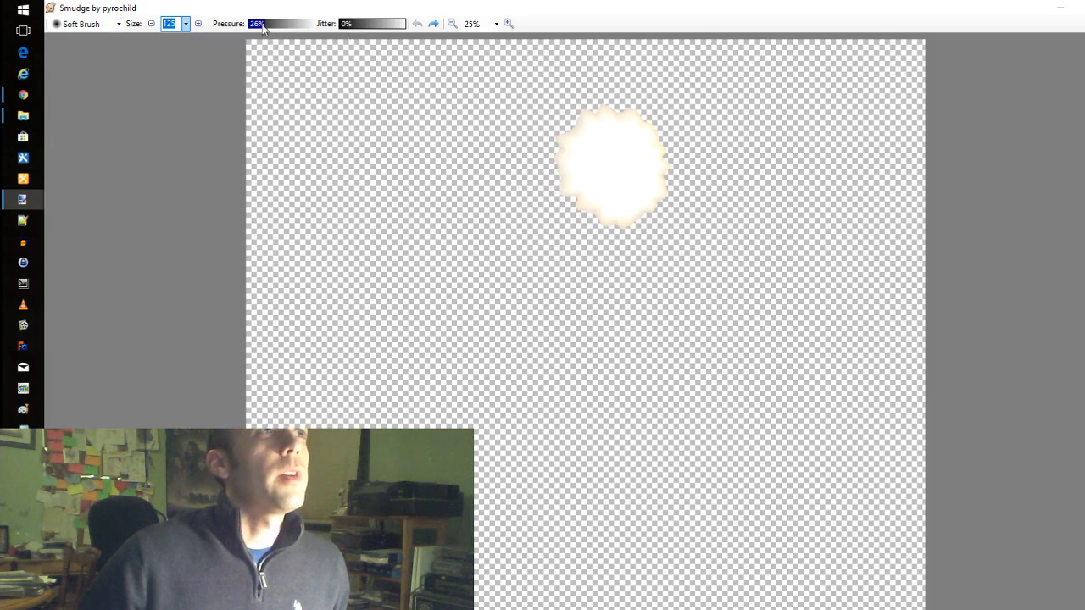
{"action": "left_click_drag", "start_coordinate": [263, 27], "coordinate": [283, 28]}
{"action": "left_click_drag", "start_coordinate": [554, 191], "coordinate": [582, 208]}
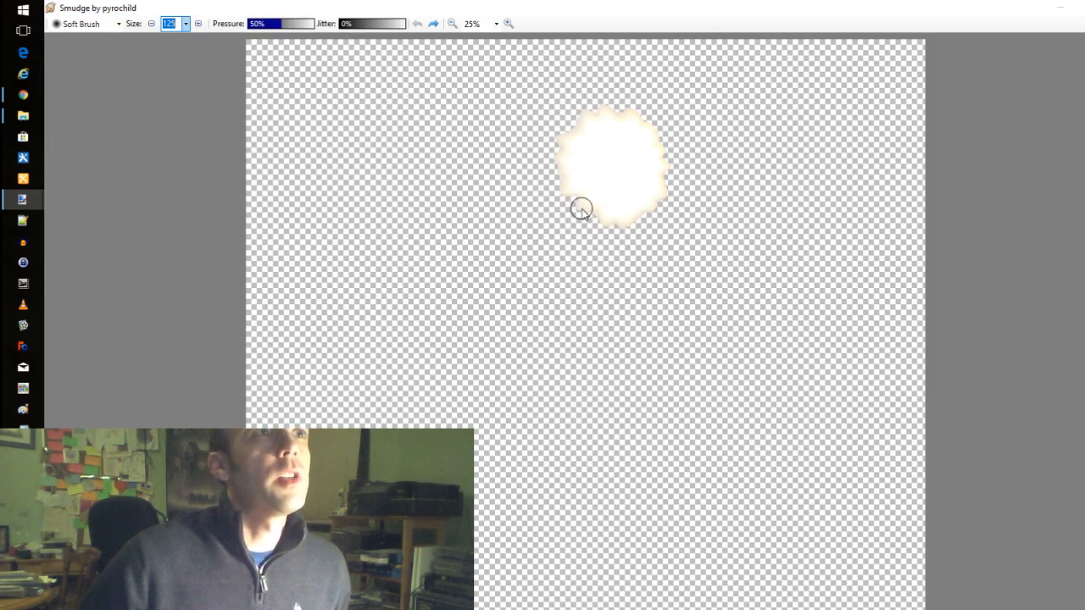
{"action": "key", "text": "ctrl+z"}
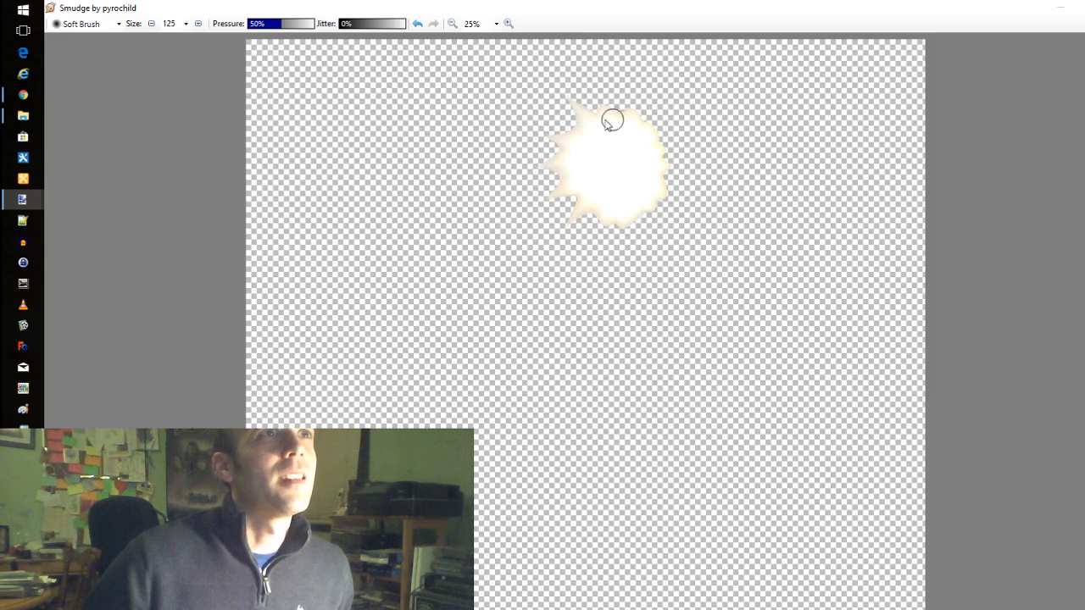
Smudge pointed rays outward all around the sun's edge, redoing unsatisfactory strokes, and apply the effect
{"action": "left_click_drag", "start_coordinate": [612, 120], "coordinate": [602, 60]}
{"action": "left_click_drag", "start_coordinate": [632, 119], "coordinate": [643, 69]}
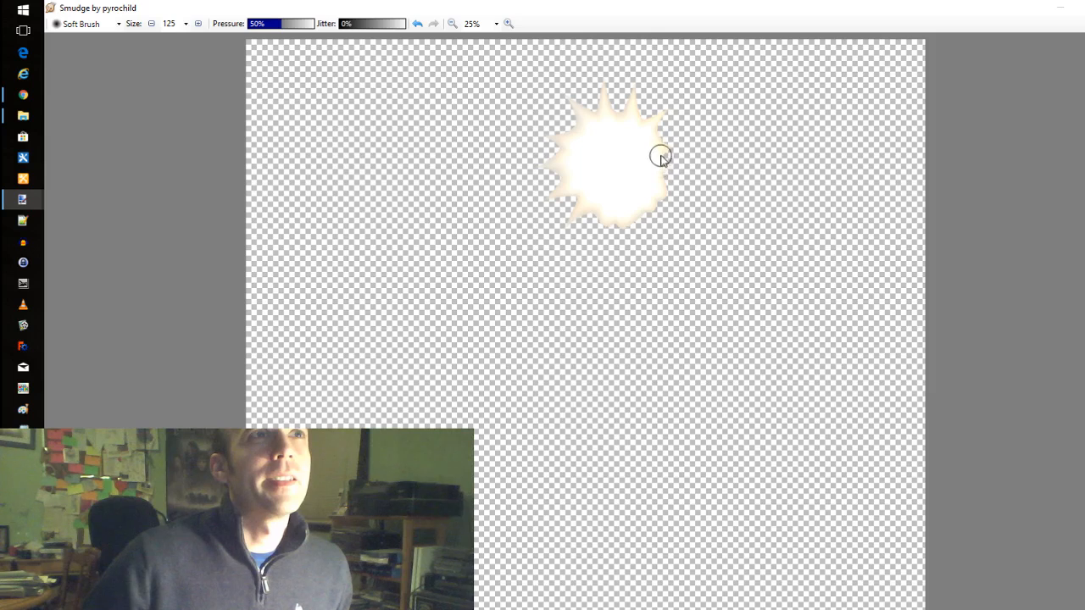
{"action": "left_click_drag", "start_coordinate": [661, 156], "coordinate": [729, 138]}
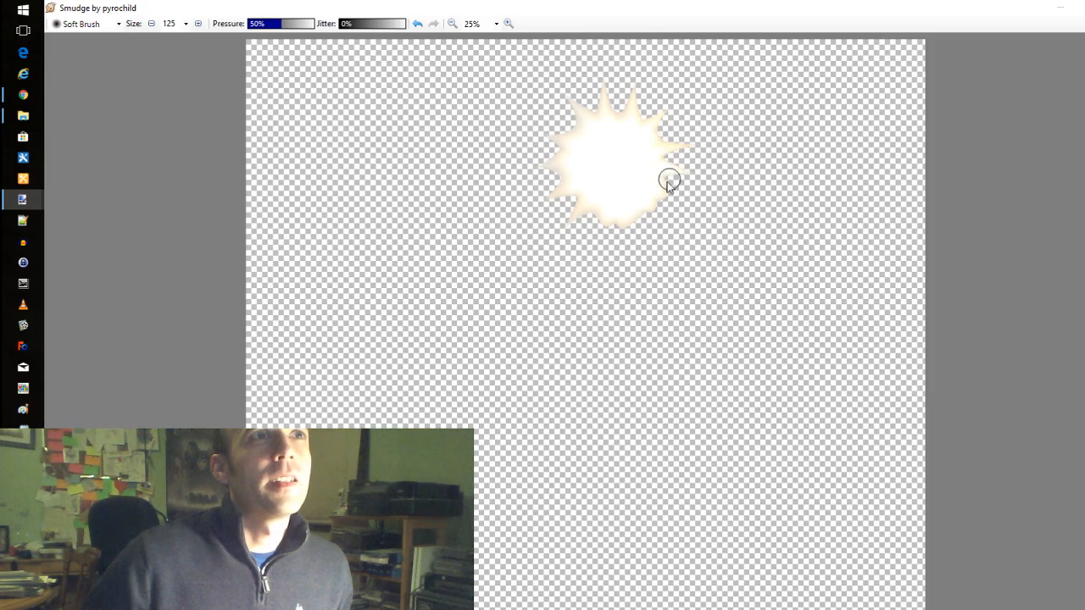
{"action": "key", "text": "ctrl+z"}
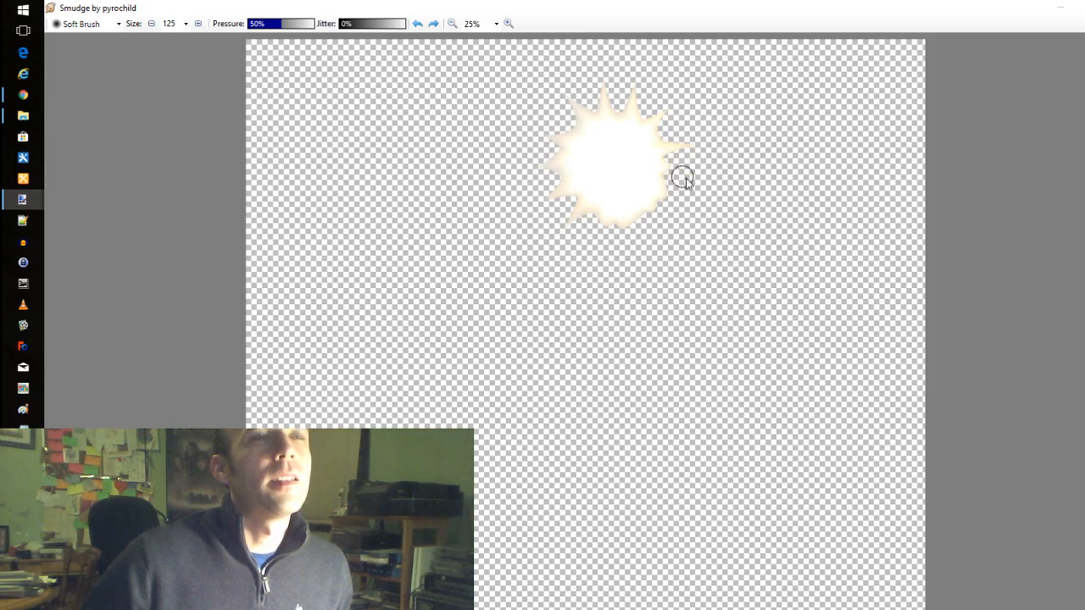
{"action": "left_click_drag", "start_coordinate": [666, 172], "coordinate": [756, 169]}
{"action": "left_click_drag", "start_coordinate": [660, 169], "coordinate": [713, 171]}
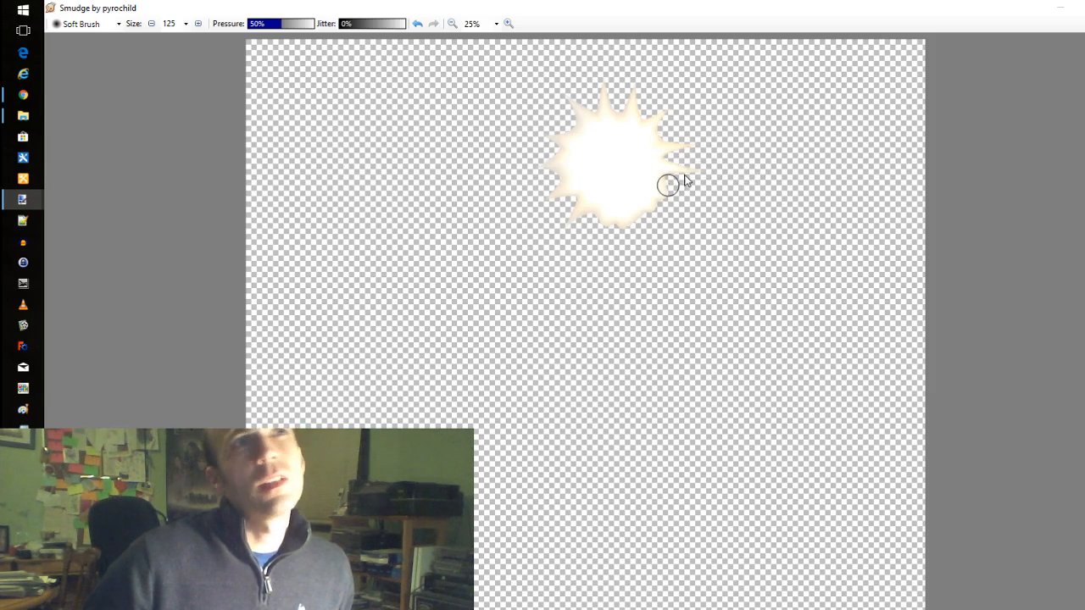
{"action": "key", "text": "ctrl+z"}
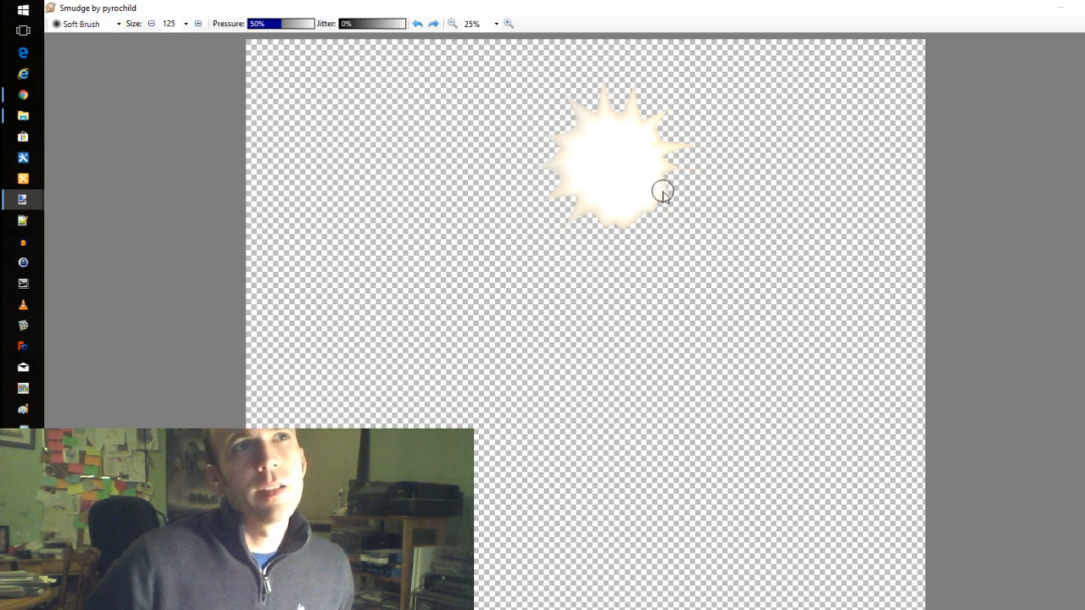
{"action": "mouse_move", "coordinate": [666, 163]}
{"action": "left_mouse_down"}
{"action": "mouse_move", "coordinate": [701, 171]}
{"action": "mouse_move", "coordinate": [651, 192]}
{"action": "mouse_move", "coordinate": [687, 208]}
{"action": "left_mouse_up"}
{"action": "mouse_move", "coordinate": [672, 249]}
{"action": "left_mouse_down"}
{"action": "mouse_move", "coordinate": [628, 225]}
{"action": "mouse_move", "coordinate": [624, 249]}
{"action": "left_mouse_up"}
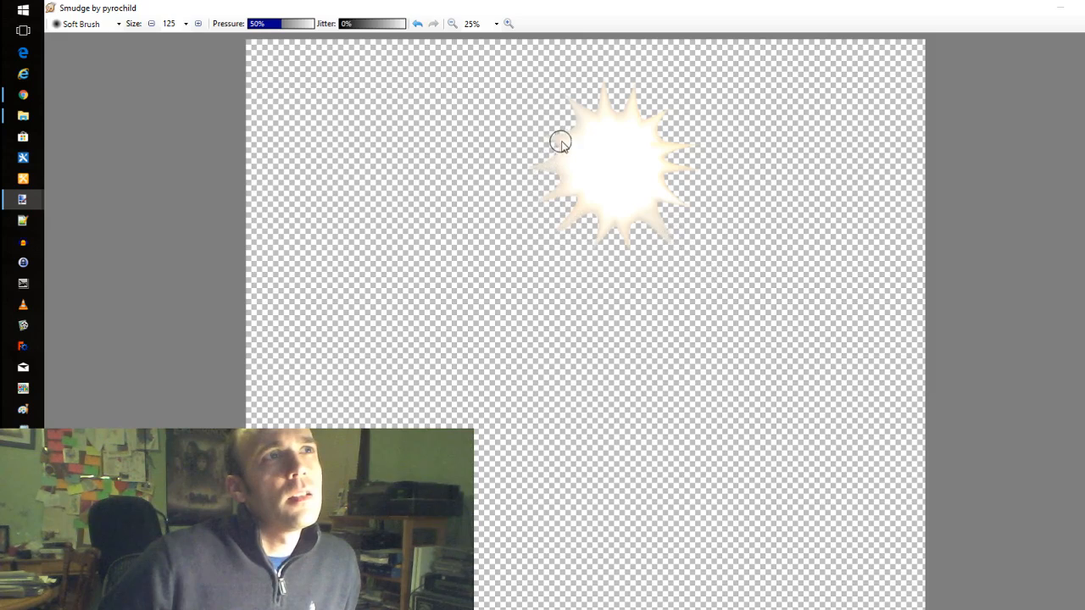
{"action": "key", "text": "ctrl+z"}
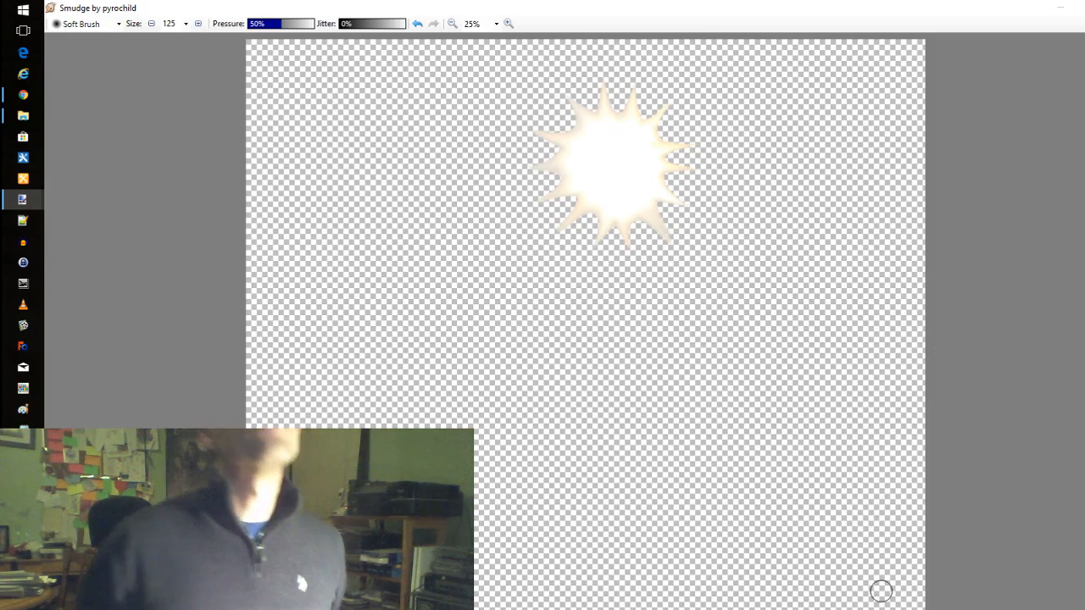
{"action": "left_click", "coordinate": [283, 589]}
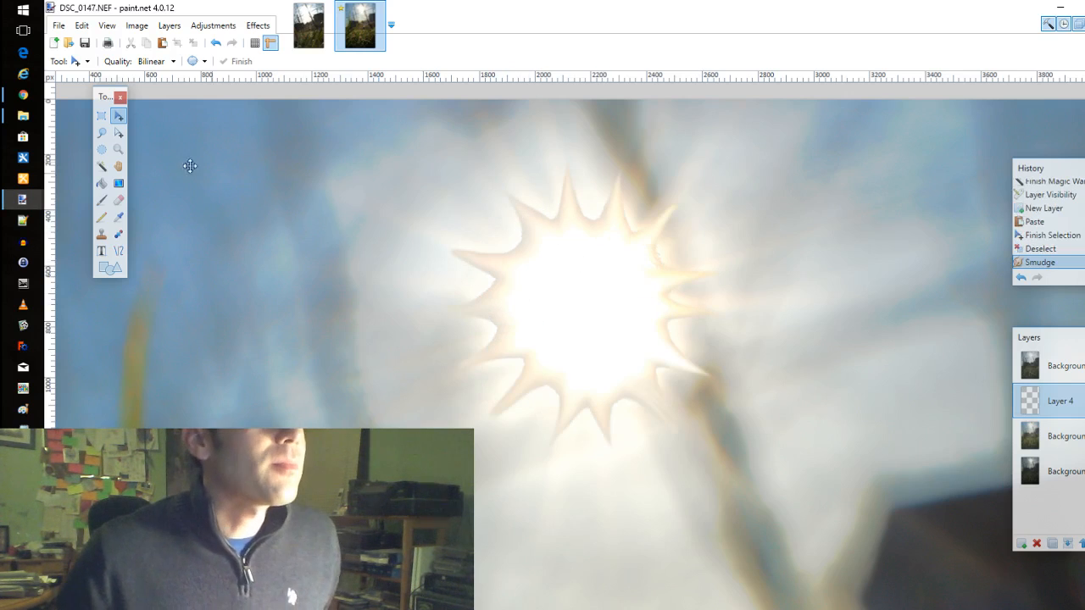
Select a rectangle around the rayed sun on its layer and enlarge the selected pixels slightly
{"action": "left_click", "coordinate": [102, 115]}
{"action": "left_click_drag", "start_coordinate": [384, 131], "coordinate": [808, 491]}
{"action": "left_click", "coordinate": [119, 116]}
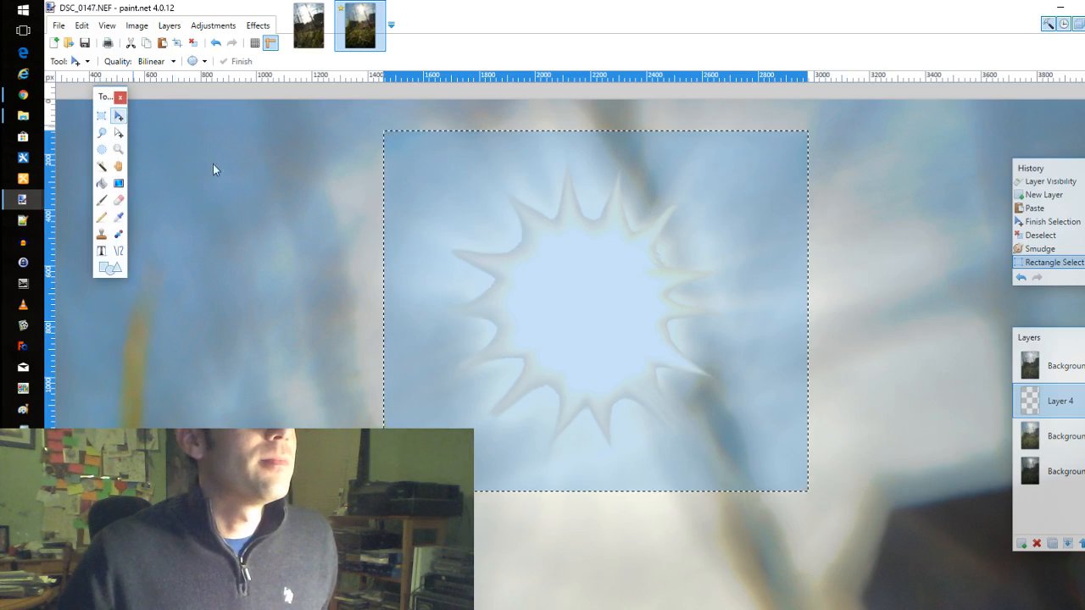
{"action": "left_click_drag", "start_coordinate": [807, 492], "coordinate": [822, 503]}
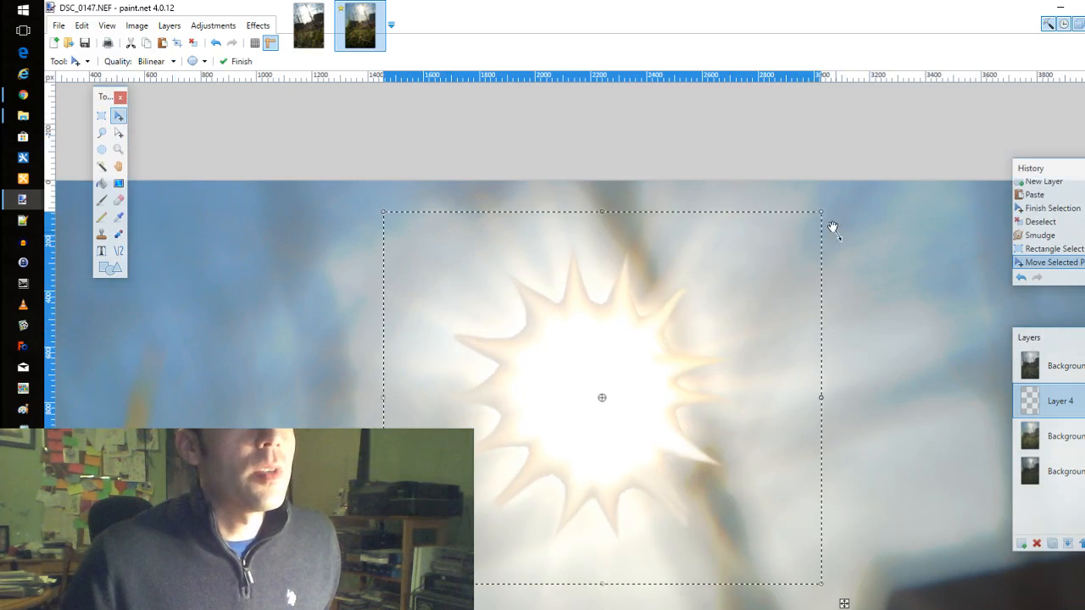
{"action": "left_click_drag", "start_coordinate": [833, 225], "coordinate": [833, 193]}
{"action": "mouse_move", "coordinate": [384, 202]}
{"action": "left_mouse_down"}
{"action": "mouse_move", "coordinate": [371, 209]}
{"action": "mouse_move", "coordinate": [381, 204]}
{"action": "mouse_move", "coordinate": [373, 197]}
{"action": "left_mouse_up"}
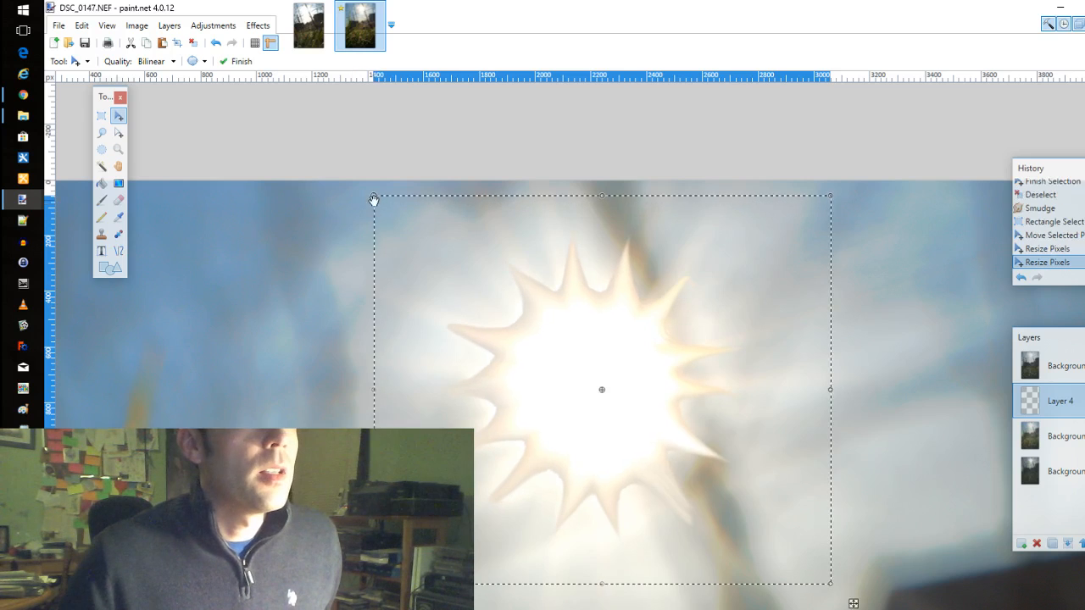
{"action": "left_click", "coordinate": [257, 26]}
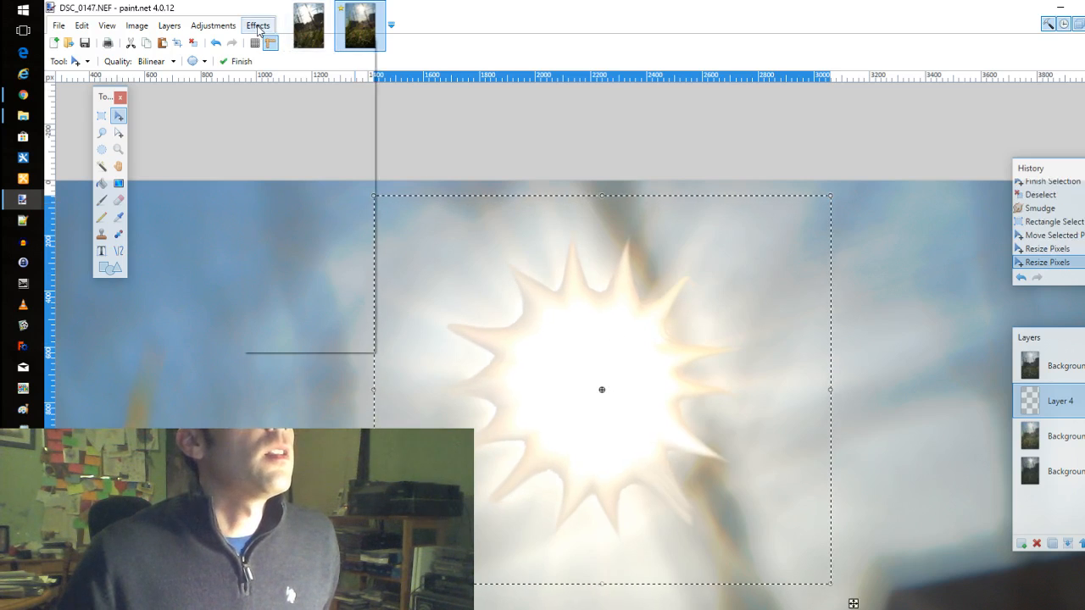
{"action": "mouse_move", "coordinate": [322, 91]}
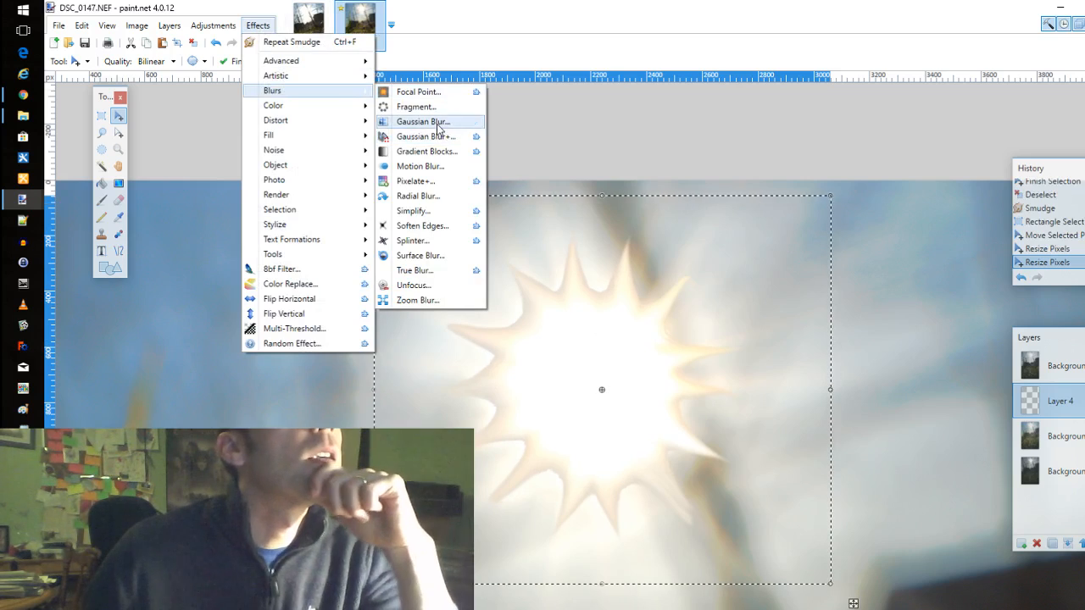
{"action": "left_click", "coordinate": [450, 123]}
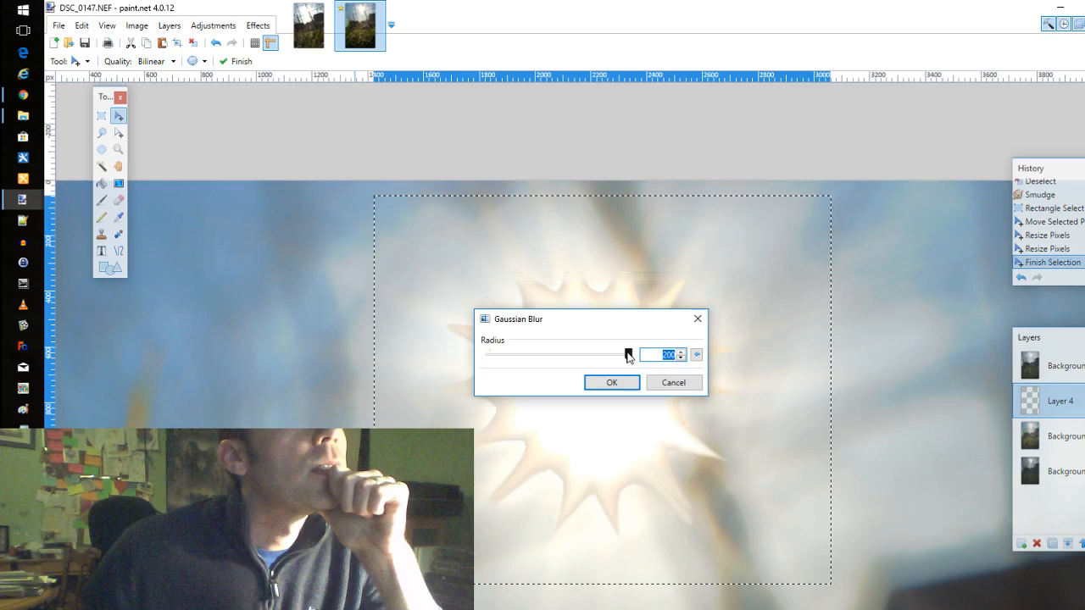
{"action": "left_click_drag", "start_coordinate": [628, 356], "coordinate": [623, 357]}
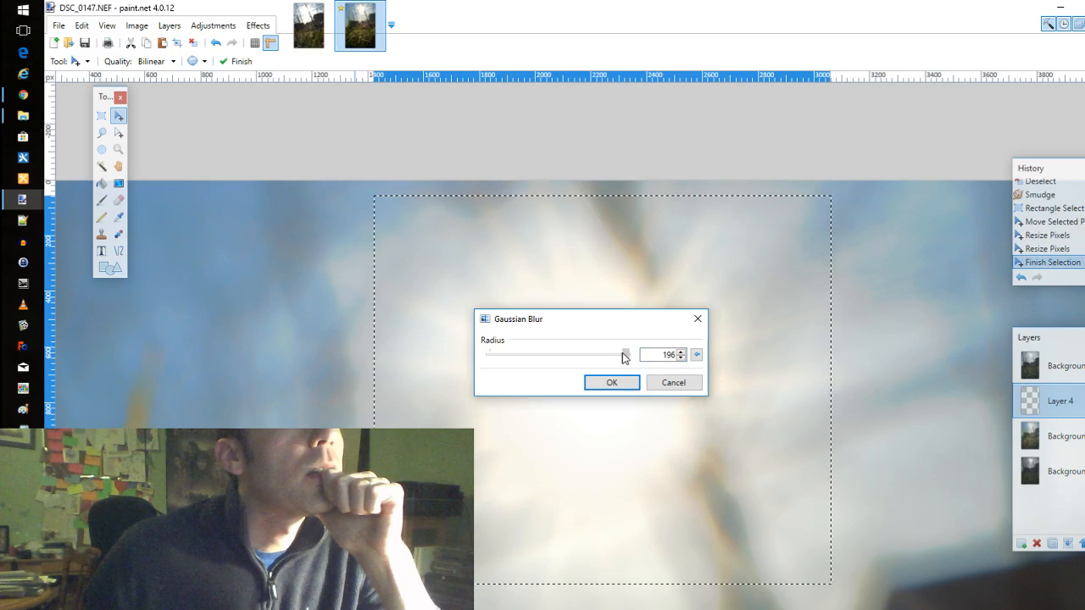
{"action": "left_click_drag", "start_coordinate": [623, 357], "coordinate": [584, 357]}
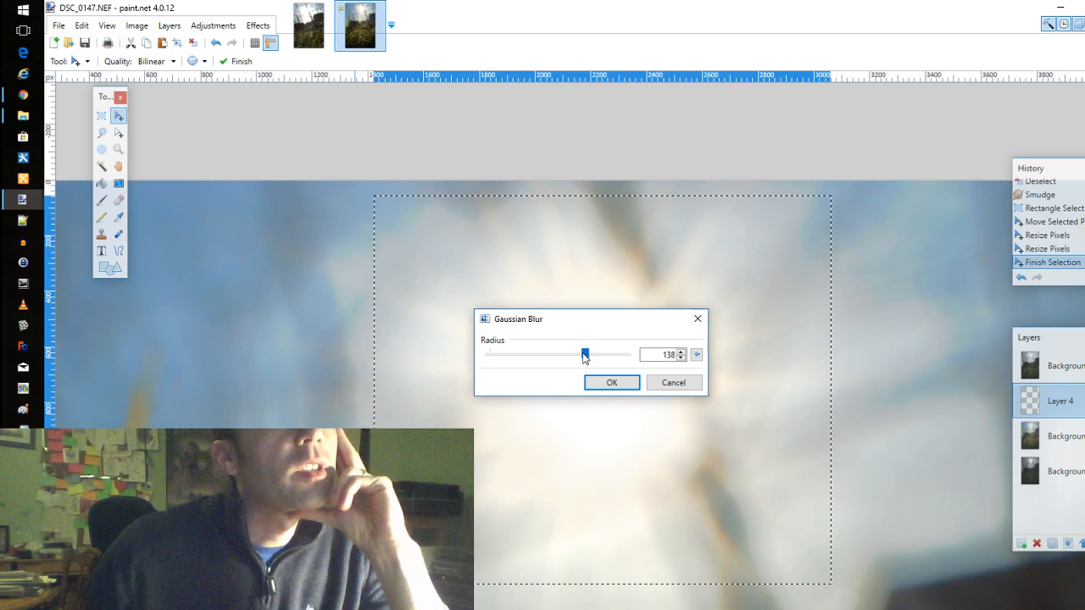
{"action": "left_click_drag", "start_coordinate": [584, 357], "coordinate": [525, 365]}
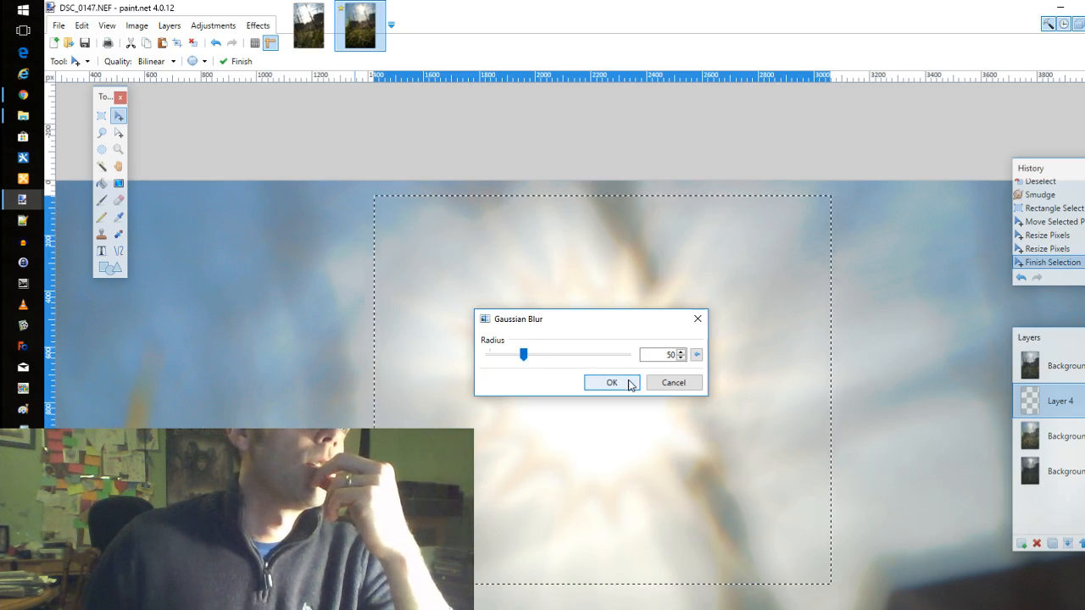
{"action": "left_click", "coordinate": [666, 383]}
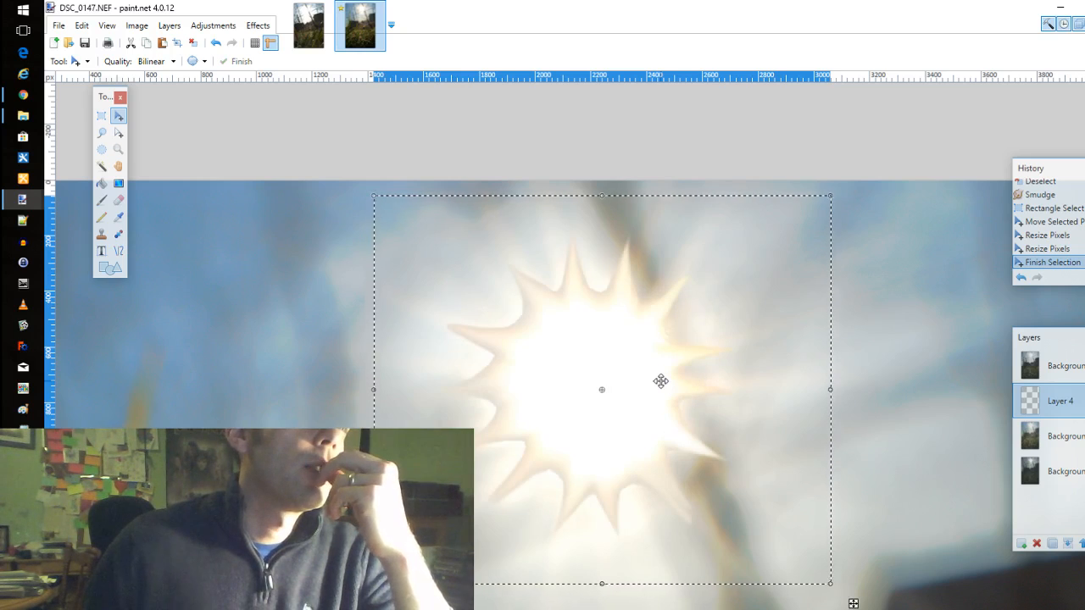
Deselect the sun and apply a Luminosity Curves adjustment with control points at about (63, 41) and (152, 198)
{"action": "key", "text": "ctrl+d"}
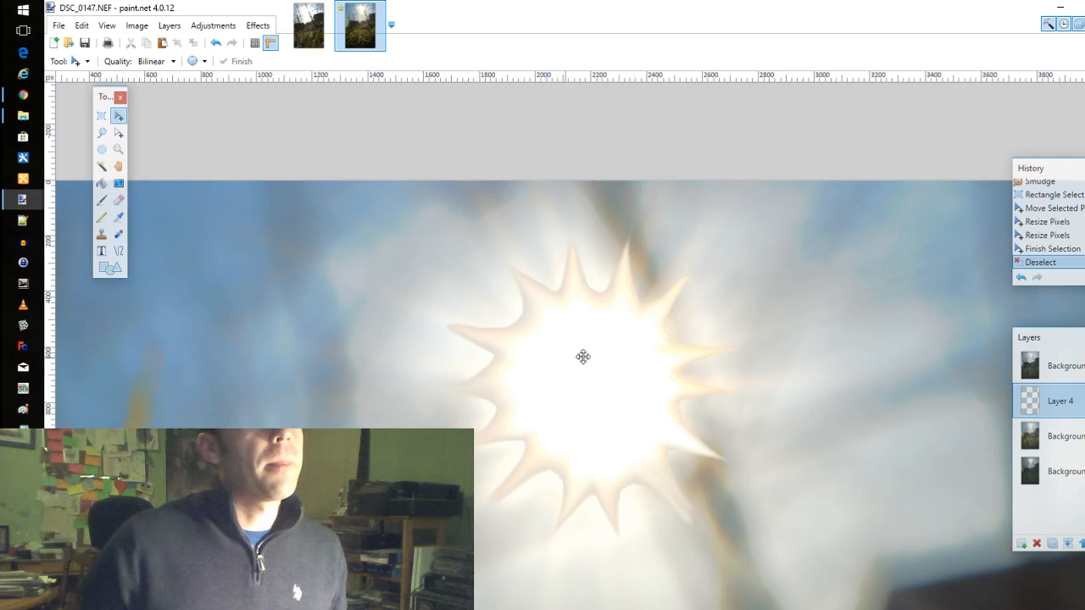
{"action": "left_click", "coordinate": [214, 26]}
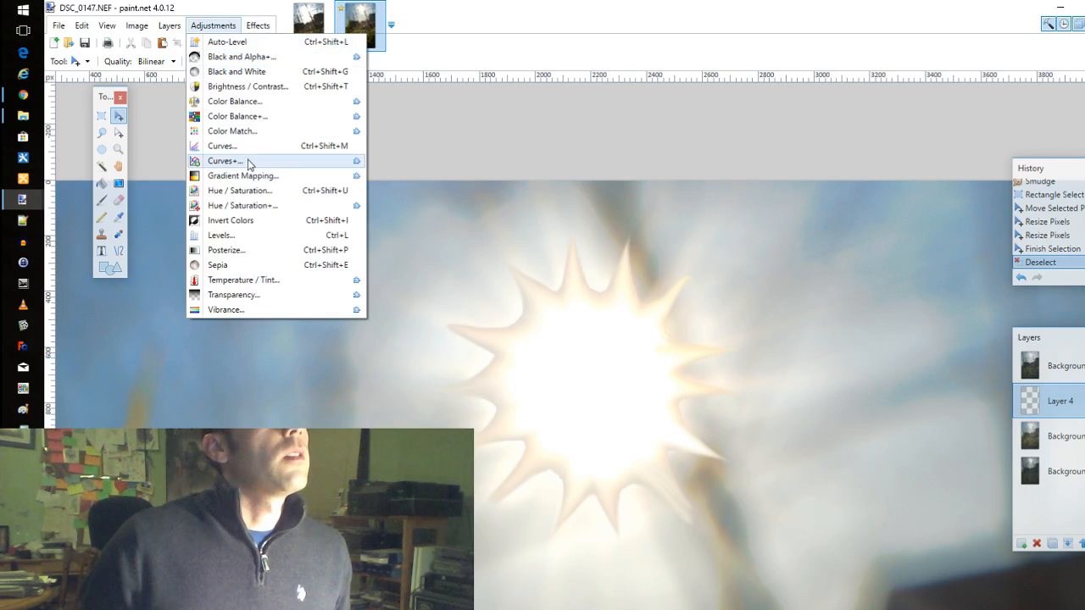
{"action": "left_click", "coordinate": [244, 146]}
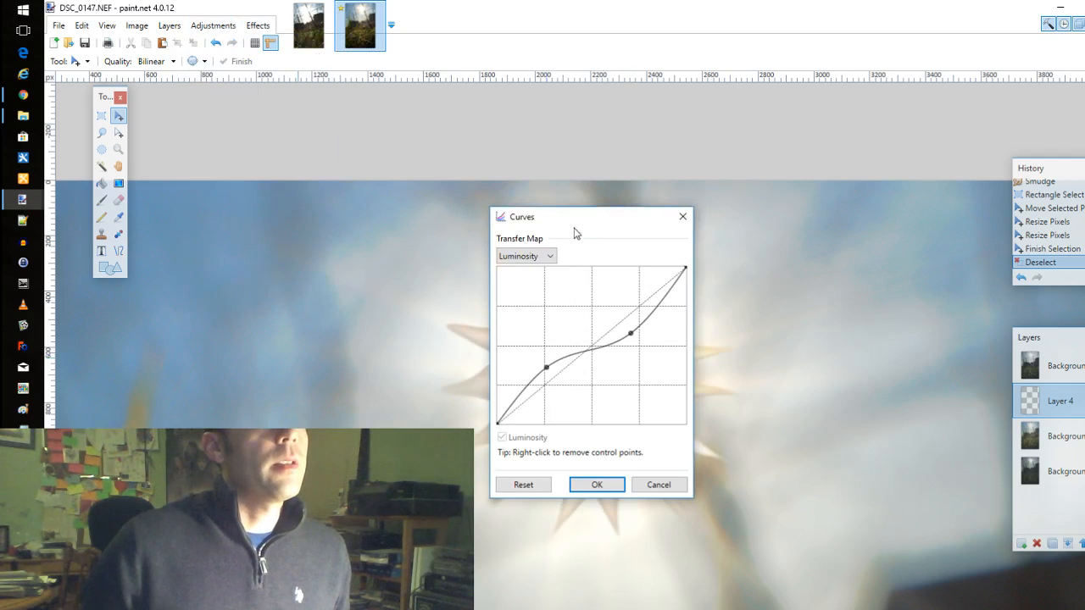
{"action": "left_click_drag", "start_coordinate": [597, 220], "coordinate": [704, 310]}
{"action": "left_click_drag", "start_coordinate": [653, 456], "coordinate": [637, 479]}
{"action": "left_click_drag", "start_coordinate": [729, 430], "coordinate": [717, 391]}
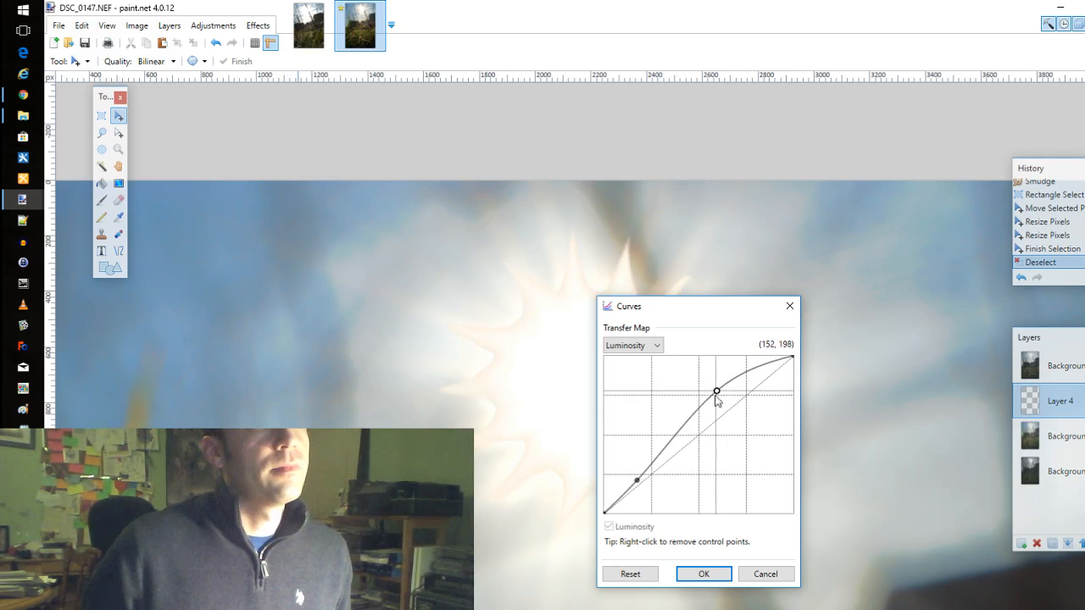
{"action": "mouse_move", "coordinate": [637, 480]}
{"action": "left_mouse_down"}
{"action": "mouse_move", "coordinate": [655, 496]}
{"action": "mouse_move", "coordinate": [650, 489]}
{"action": "left_mouse_up"}
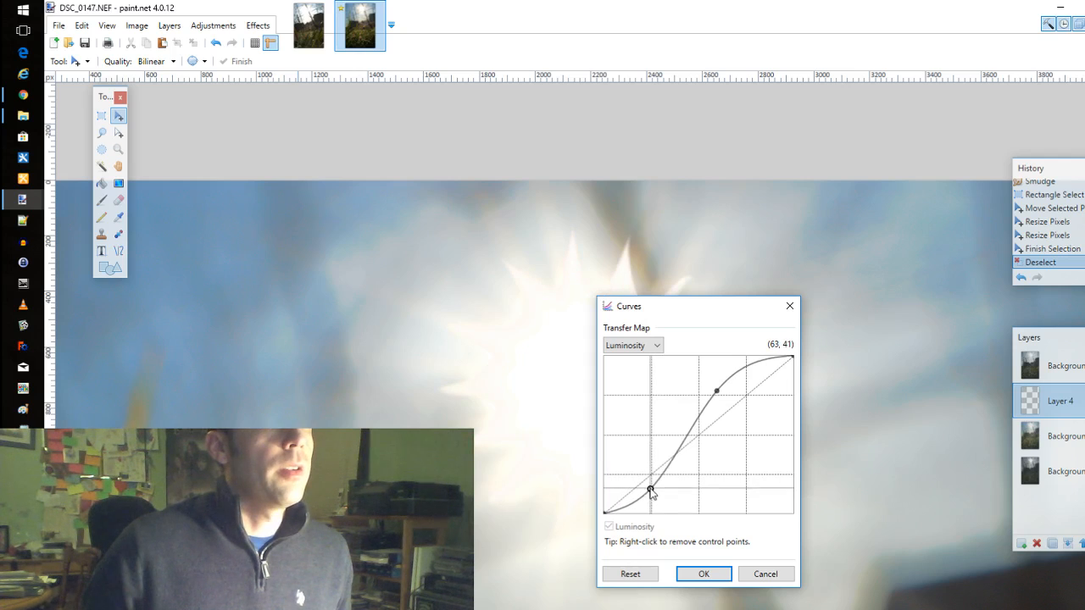
{"action": "left_click", "coordinate": [702, 574]}
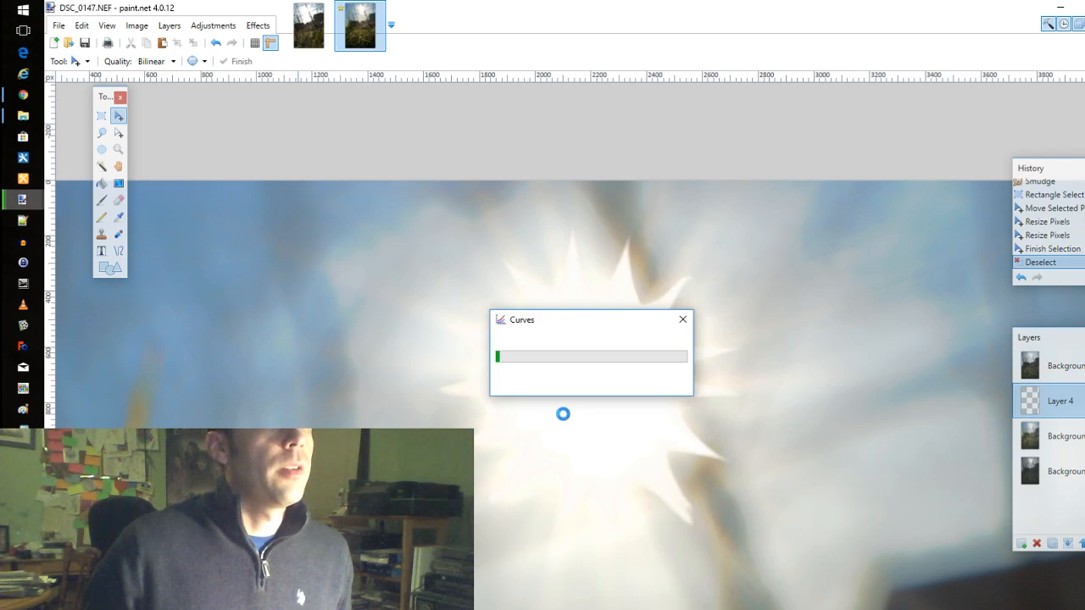
Warm the sun on Layer 4 with a Temperature / Tint adjustment, setting the temperature to 20
{"action": "left_click", "coordinate": [212, 25]}
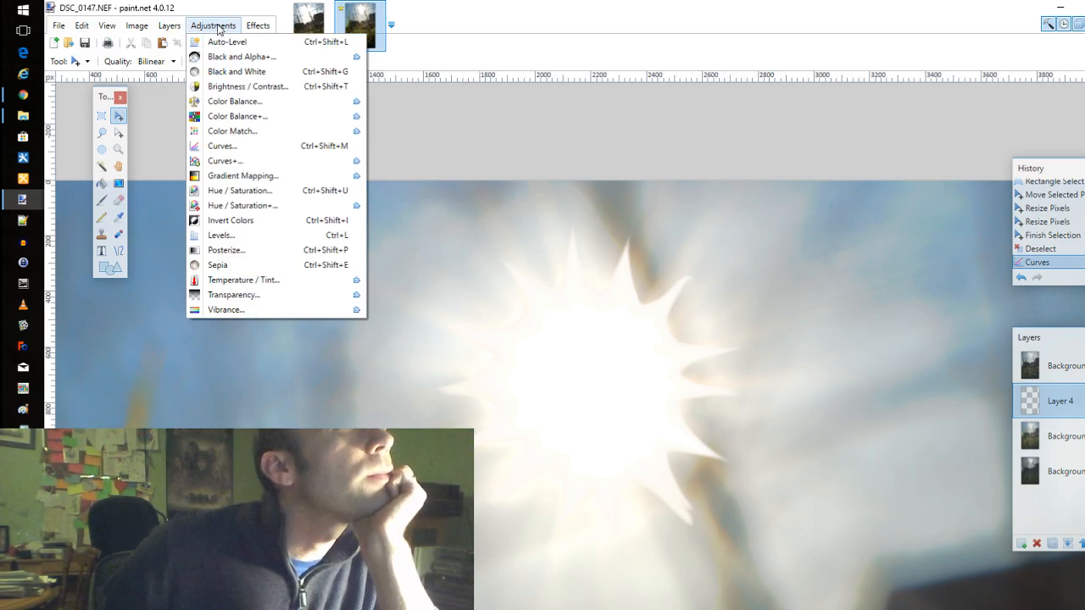
{"action": "left_click", "coordinate": [227, 280]}
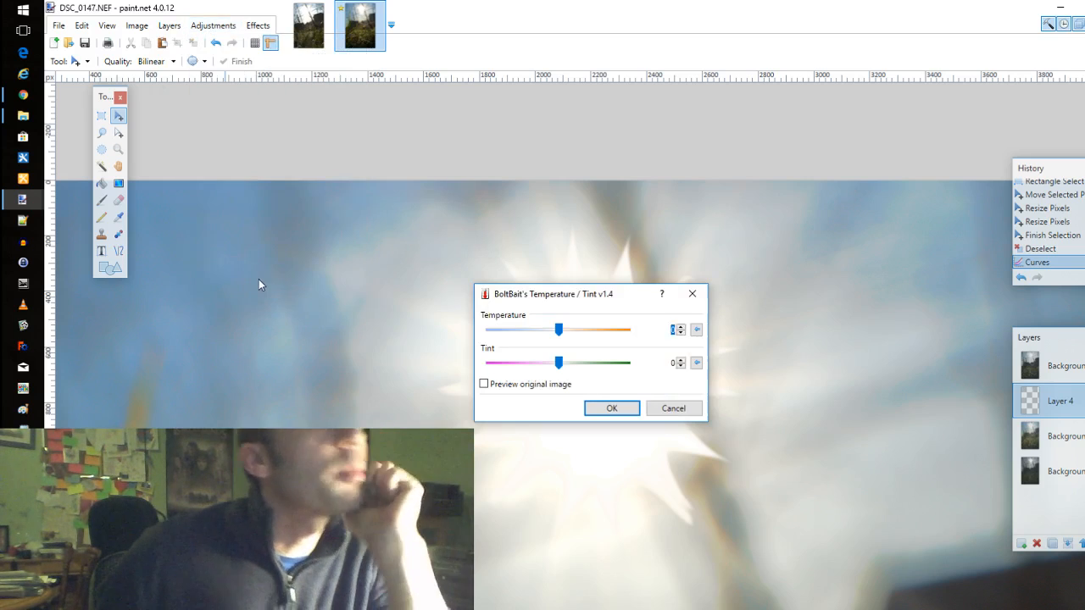
{"action": "left_click_drag", "start_coordinate": [571, 295], "coordinate": [374, 333]}
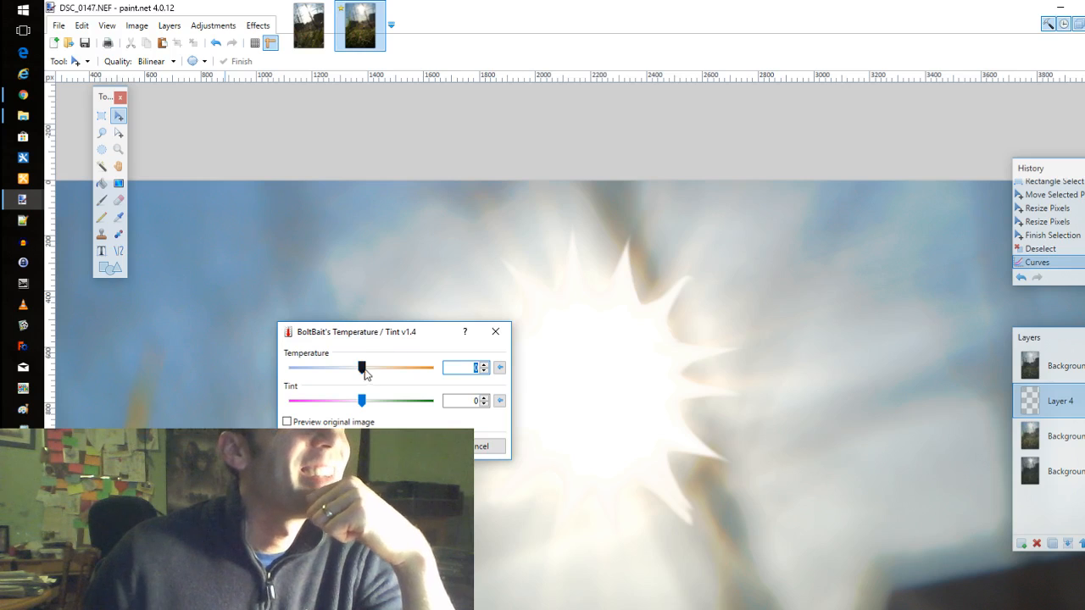
{"action": "left_click_drag", "start_coordinate": [365, 373], "coordinate": [404, 373]}
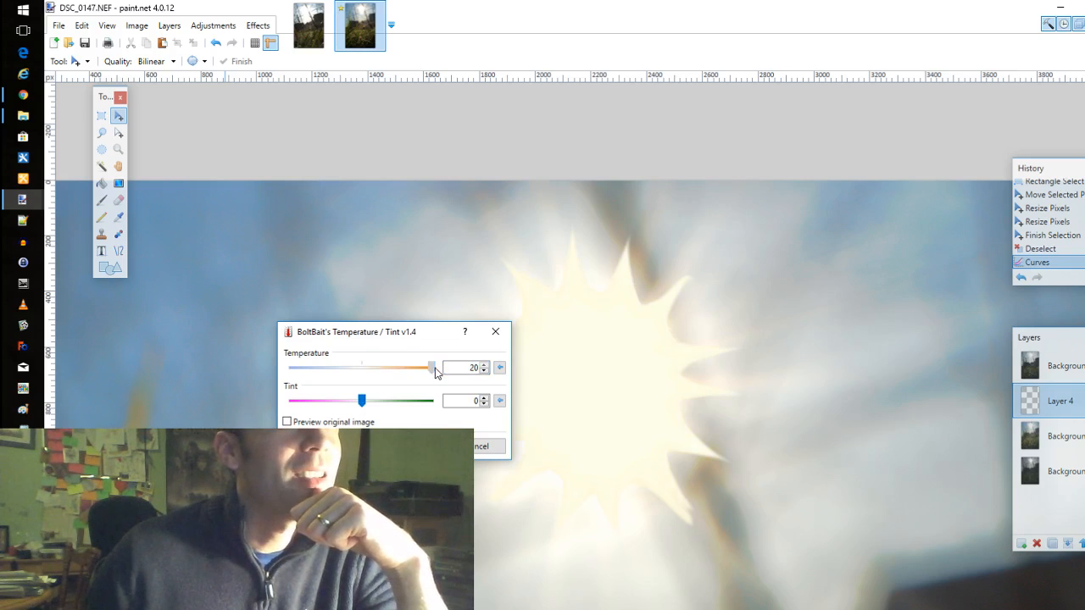
{"action": "key", "text": "Return"}
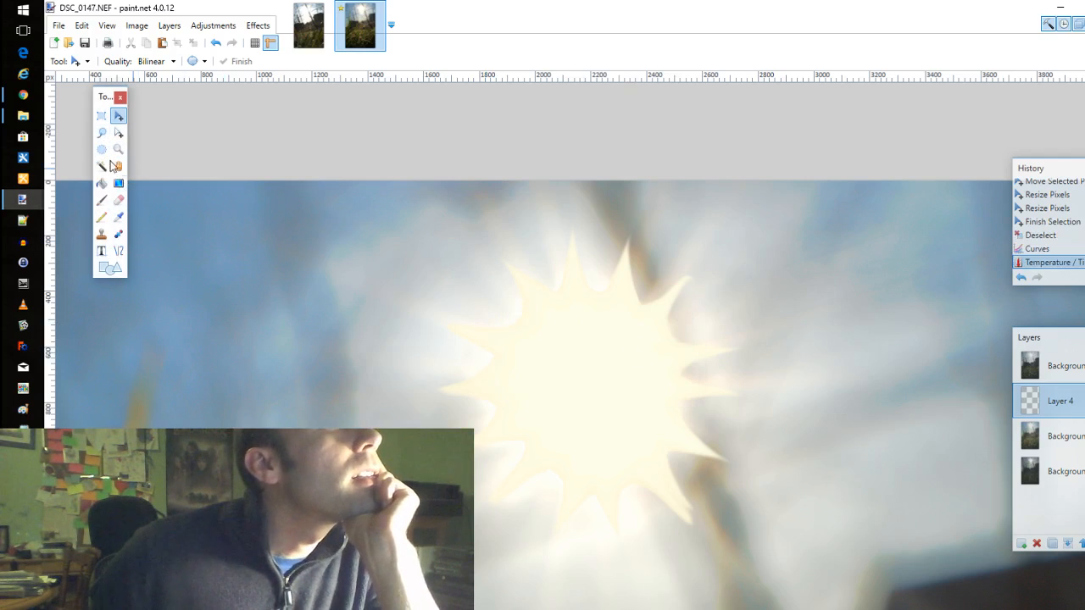
Select a circle at the centre of the sun, fill it with white and deselect it
{"action": "left_click", "coordinate": [101, 151]}
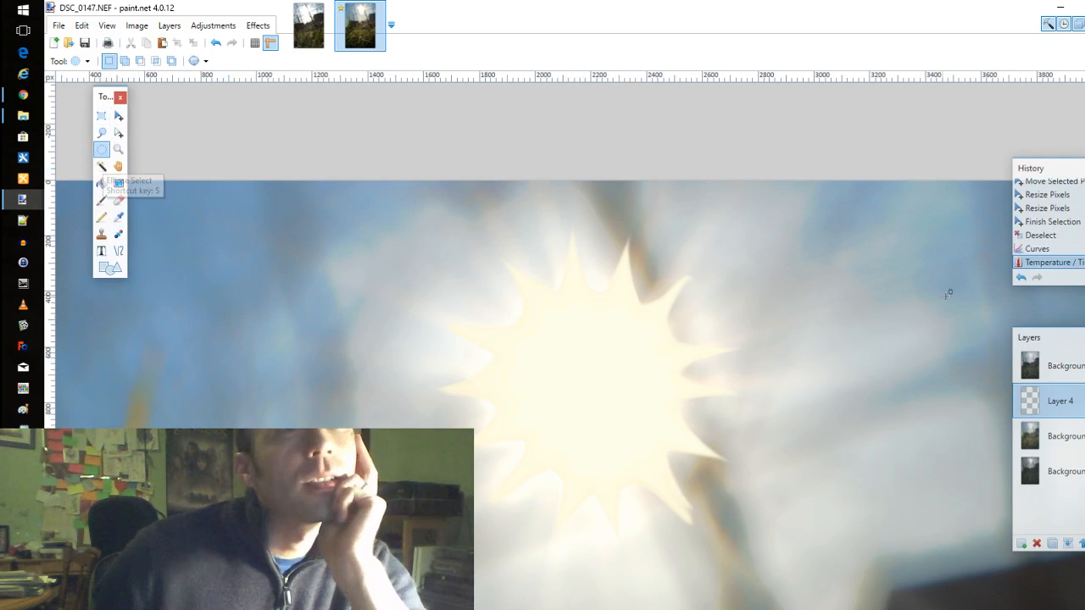
{"action": "left_click_drag", "start_coordinate": [554, 351], "coordinate": [636, 428]}
{"action": "left_click_drag", "start_coordinate": [549, 342], "coordinate": [644, 436]}
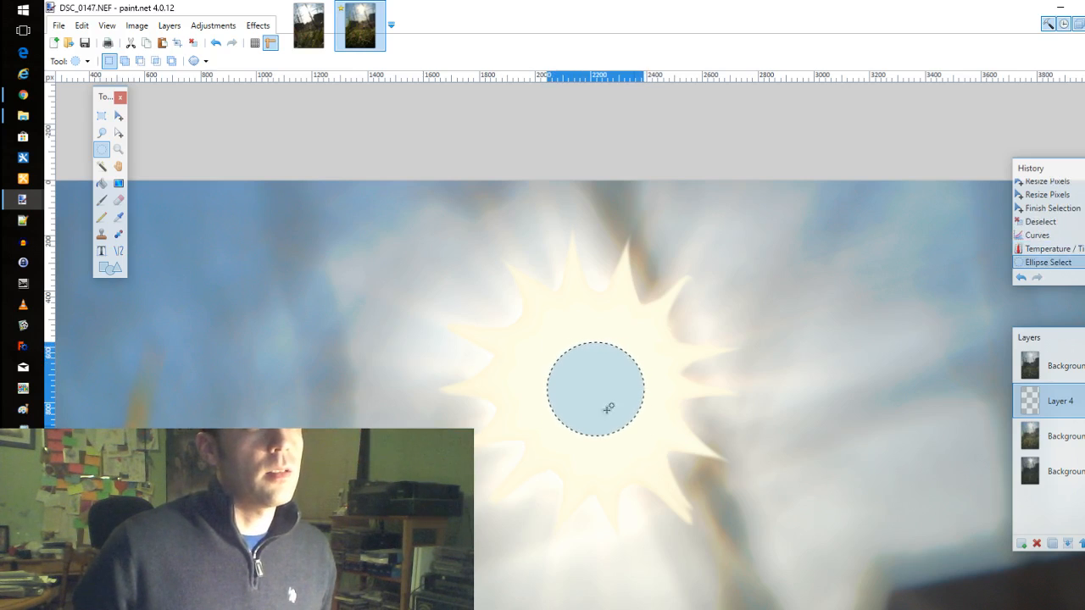
{"action": "left_click", "coordinate": [101, 183]}
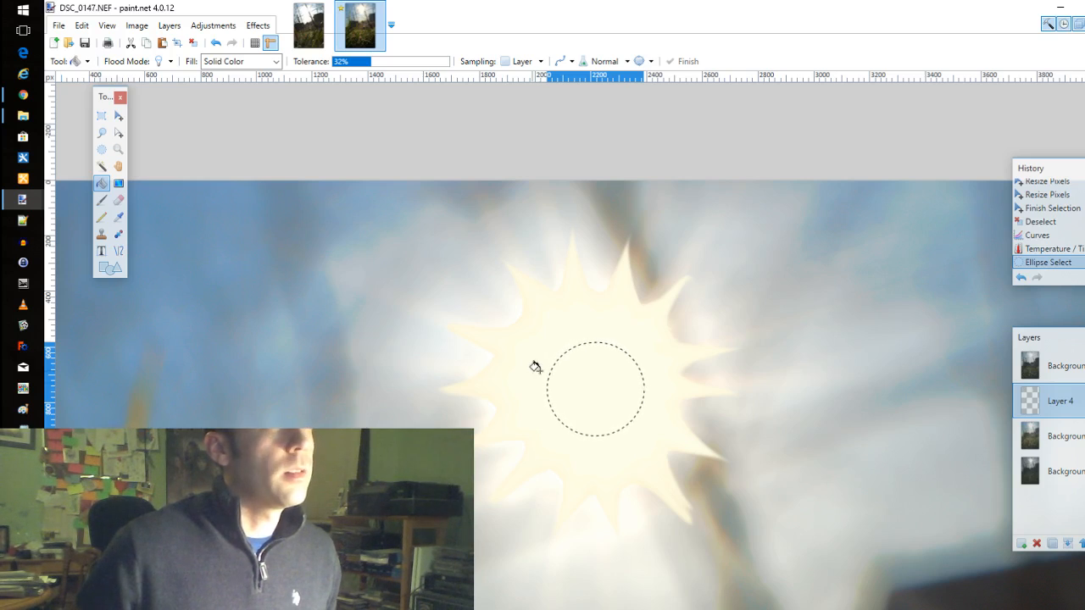
{"action": "left_click", "coordinate": [576, 378]}
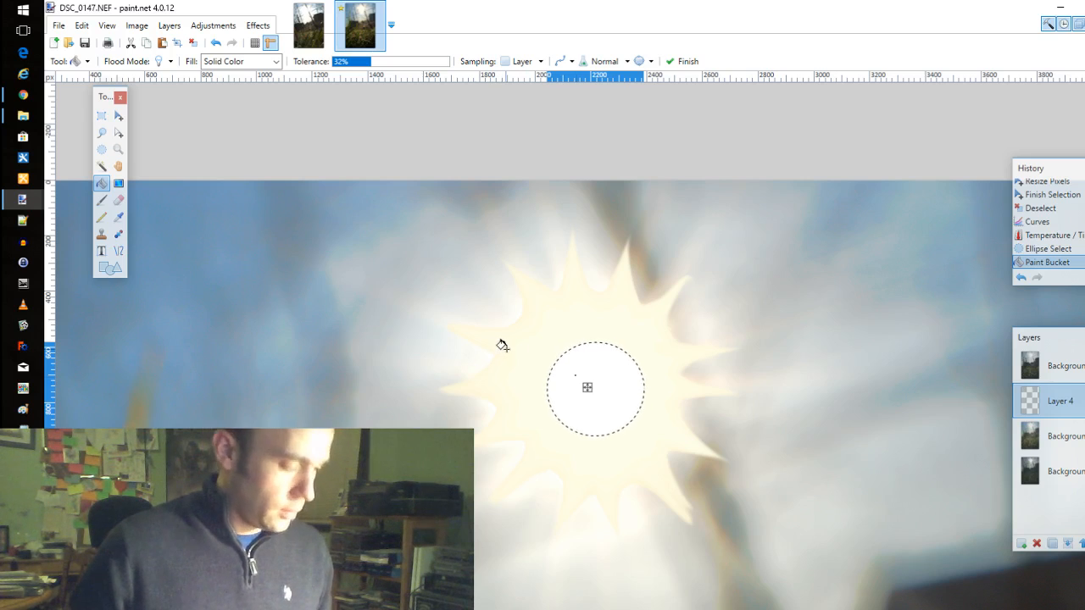
{"action": "left_click", "coordinate": [124, 126]}
{"action": "key", "text": "ctrl+d"}
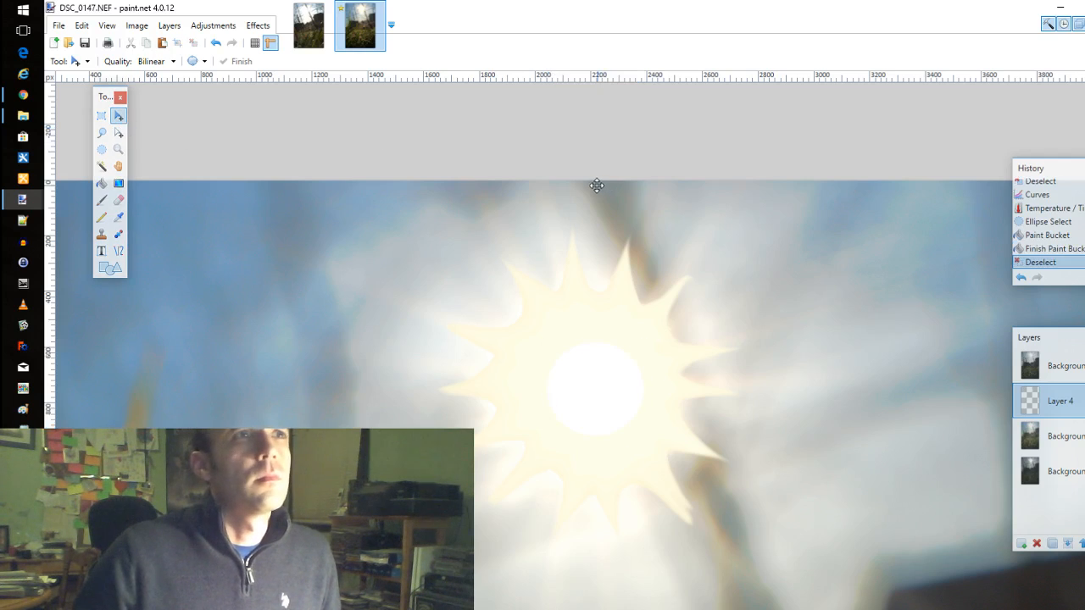
Soften the sun and its white core with a Gaussian Blur
{"action": "left_click", "coordinate": [257, 25]}
{"action": "mouse_move", "coordinate": [305, 94]}
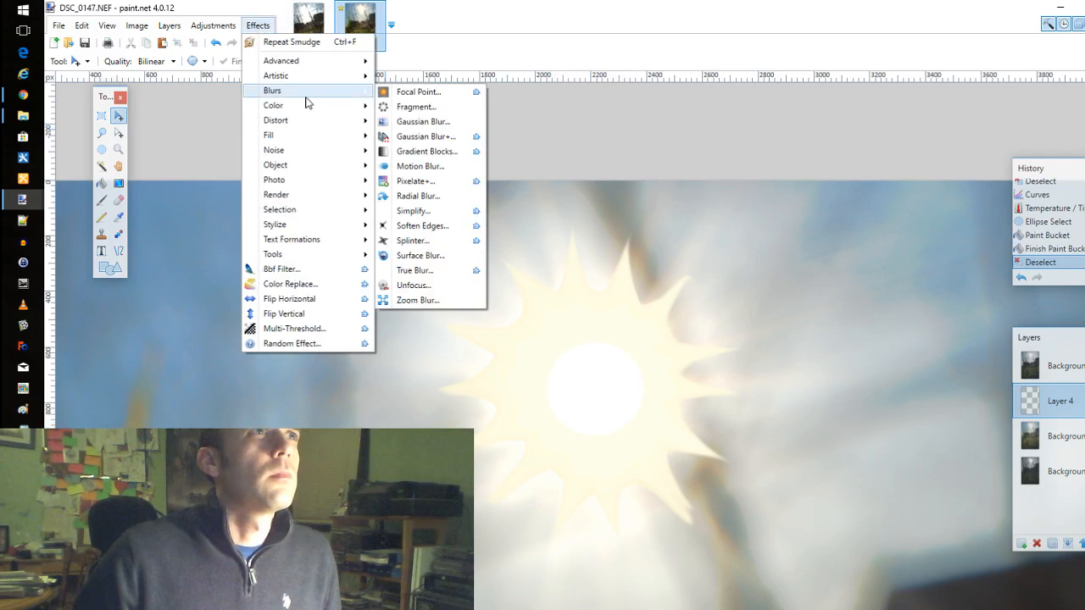
{"action": "left_click", "coordinate": [422, 121]}
{"action": "left_click_drag", "start_coordinate": [627, 356], "coordinate": [600, 357]}
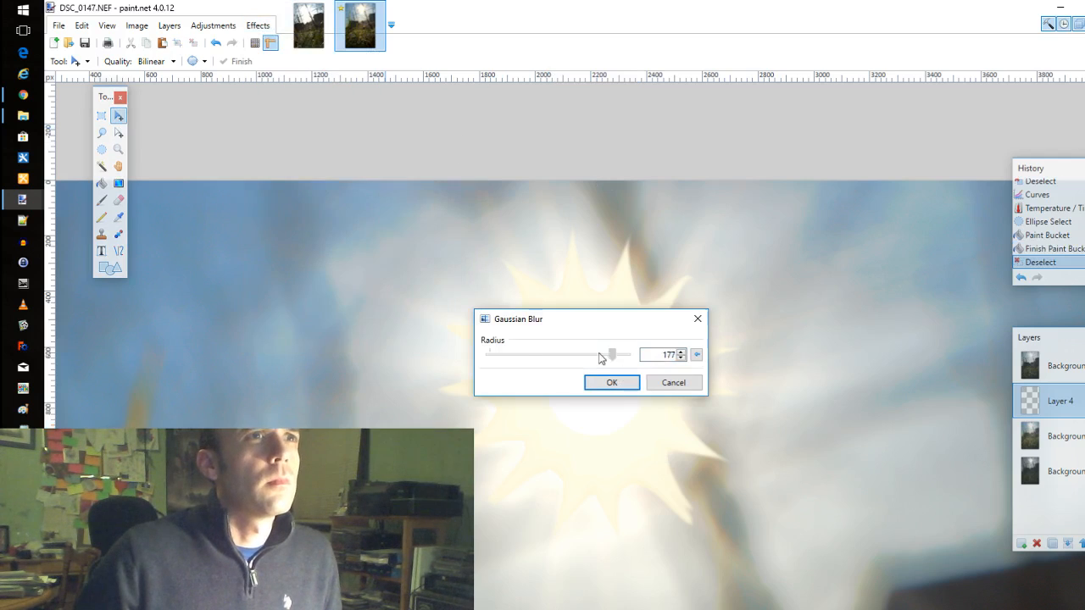
{"action": "left_click", "coordinate": [632, 382]}
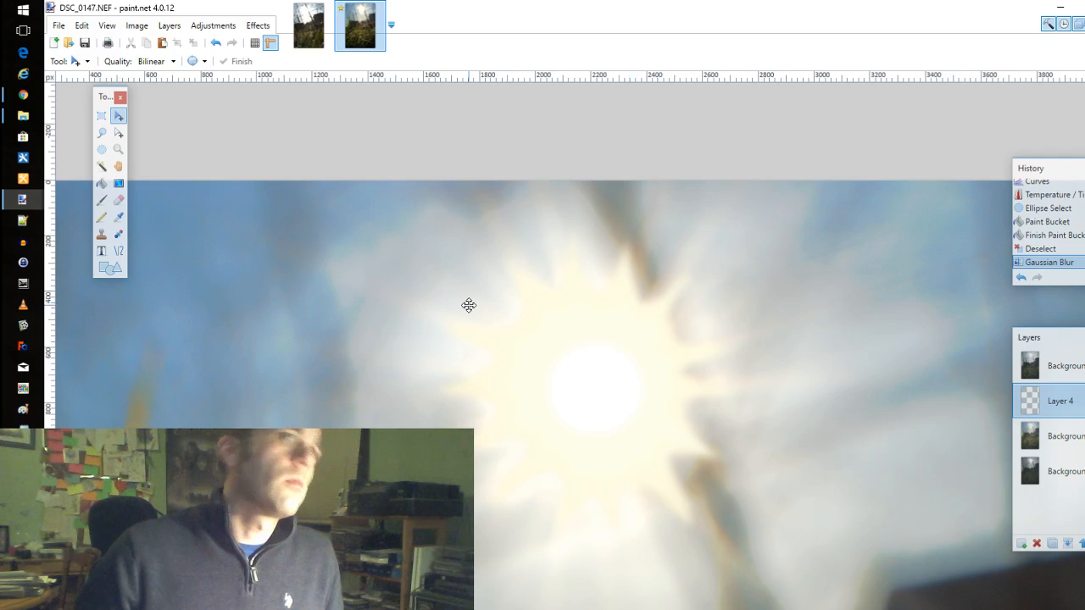
Open the Smudge effect and pull the rays on the sun's left side farther outward with the soft brush at 50% pressure
{"action": "left_click", "coordinate": [213, 25]}
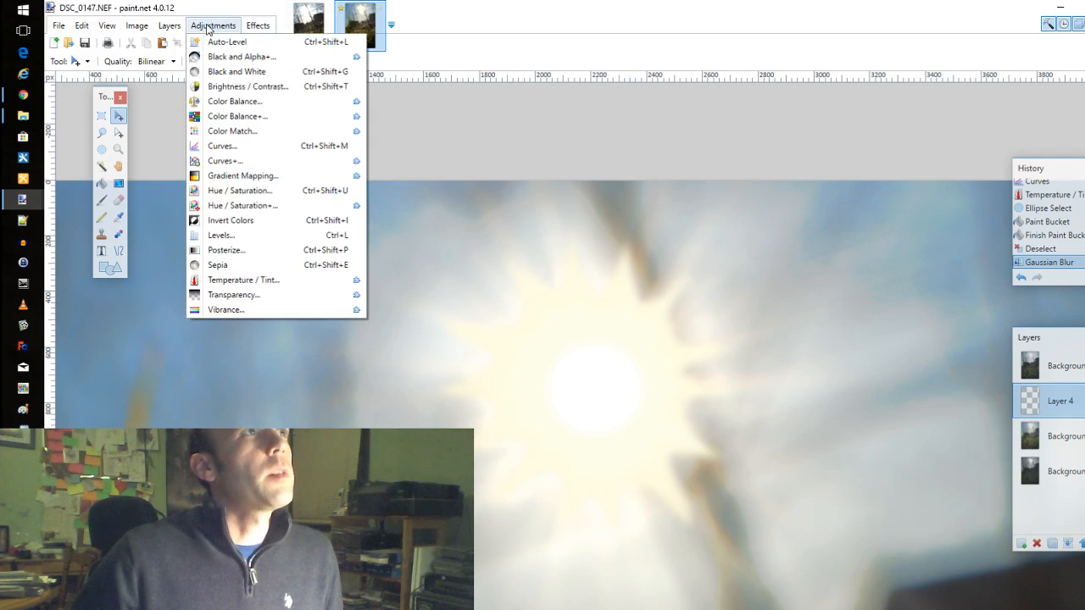
{"action": "mouse_move", "coordinate": [256, 27]}
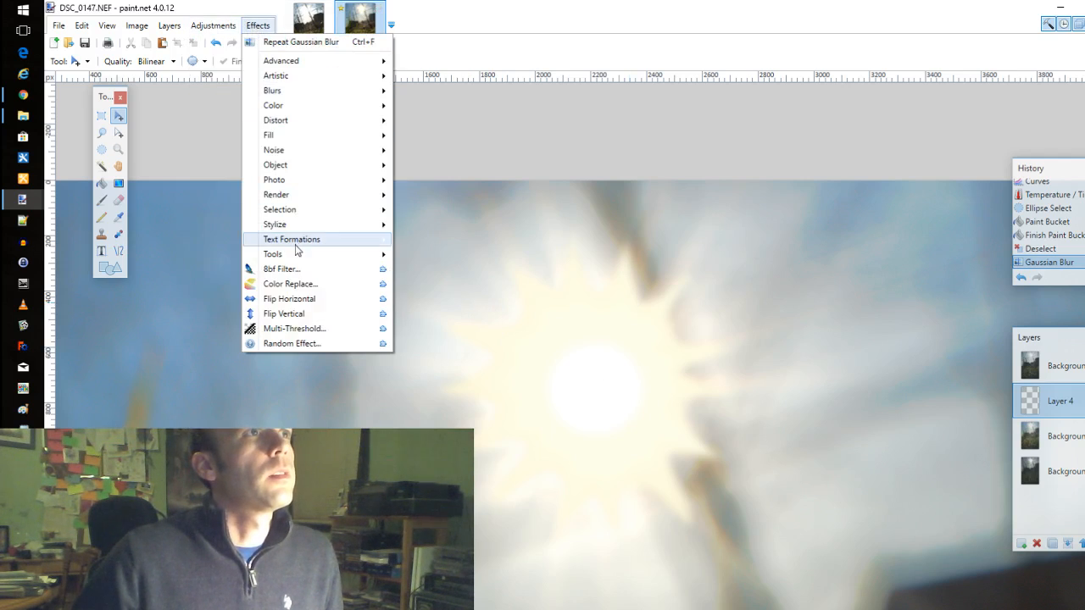
{"action": "mouse_move", "coordinate": [309, 258]}
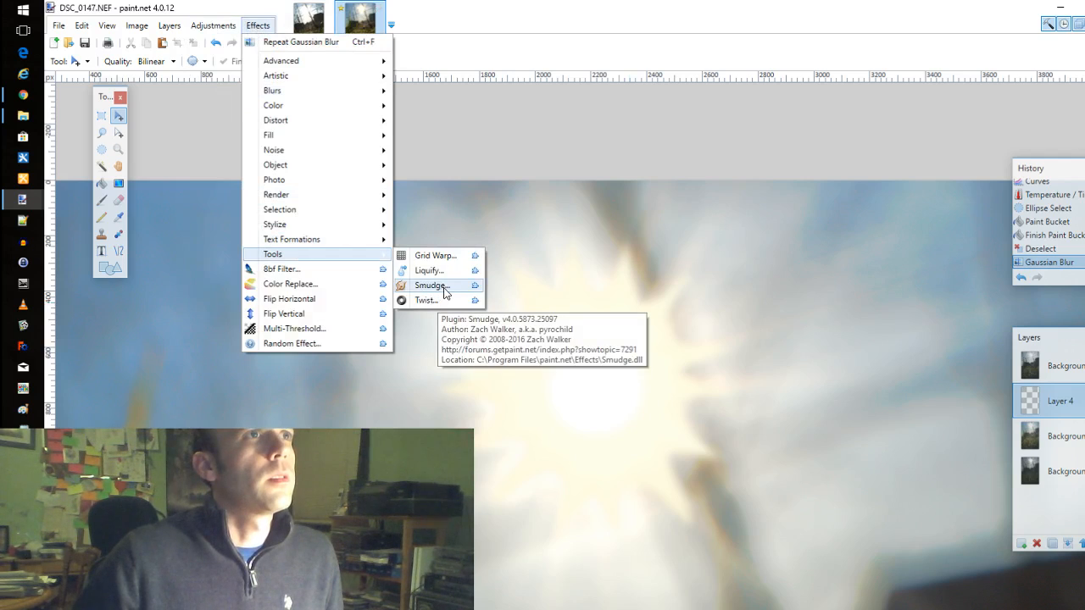
{"action": "left_click", "coordinate": [430, 285]}
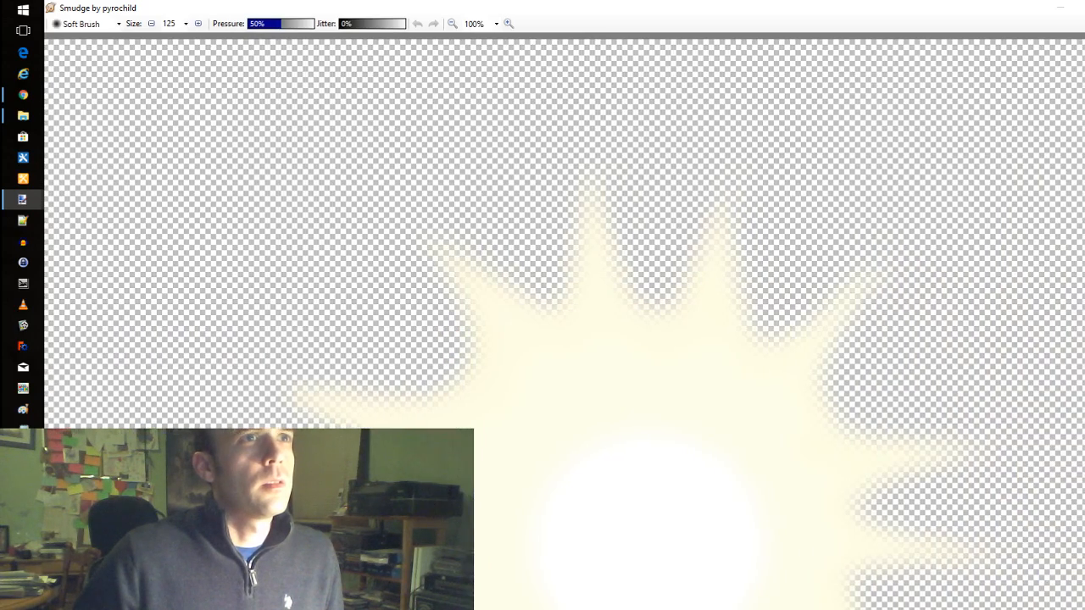
{"action": "scroll", "coordinate": [762, 513], "scroll_direction": "down", "scroll_amount": 1}
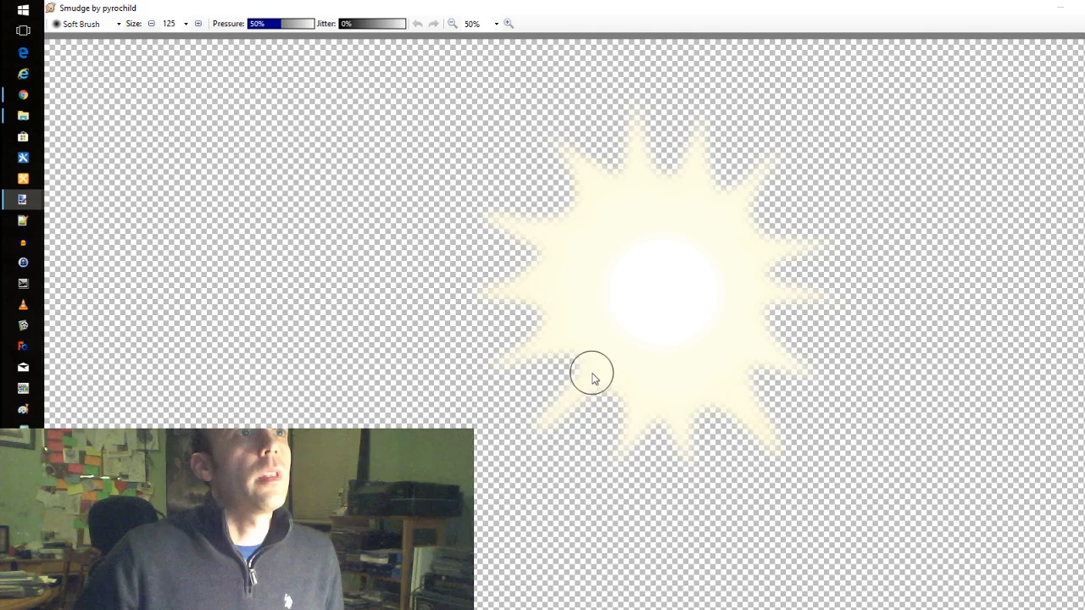
{"action": "left_click_drag", "start_coordinate": [534, 366], "coordinate": [379, 404]}
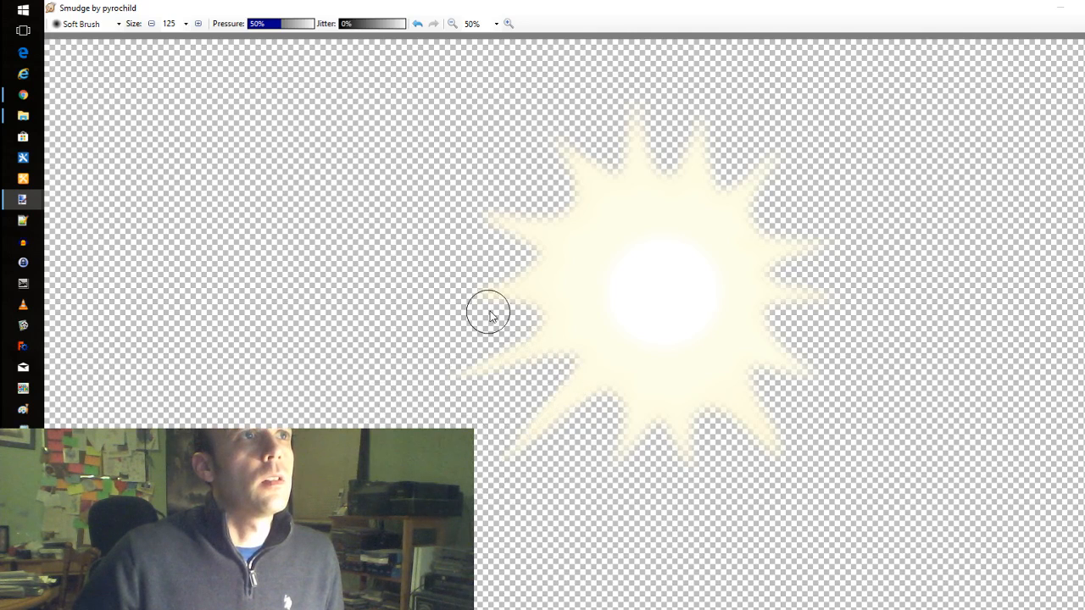
{"action": "left_click_drag", "start_coordinate": [497, 290], "coordinate": [329, 297]}
{"action": "left_click_drag", "start_coordinate": [530, 212], "coordinate": [362, 191]}
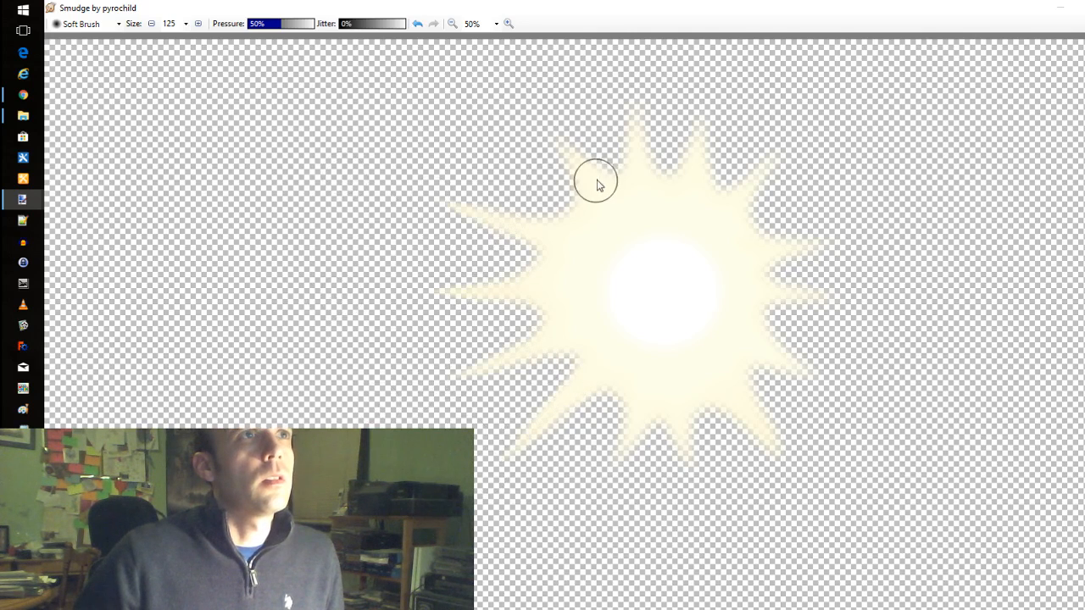
Smudge the sun's upper rays outward, undoing and redoing the stroke on the ray just right of the top one
{"action": "left_click_drag", "start_coordinate": [641, 174], "coordinate": [638, 63]}
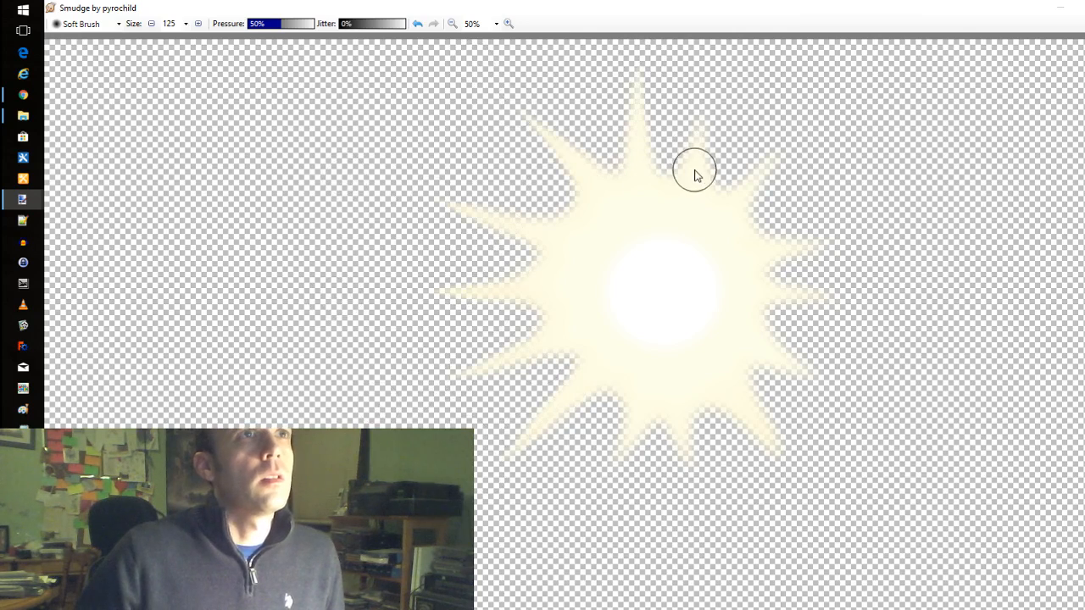
{"action": "left_click_drag", "start_coordinate": [695, 173], "coordinate": [703, 89]}
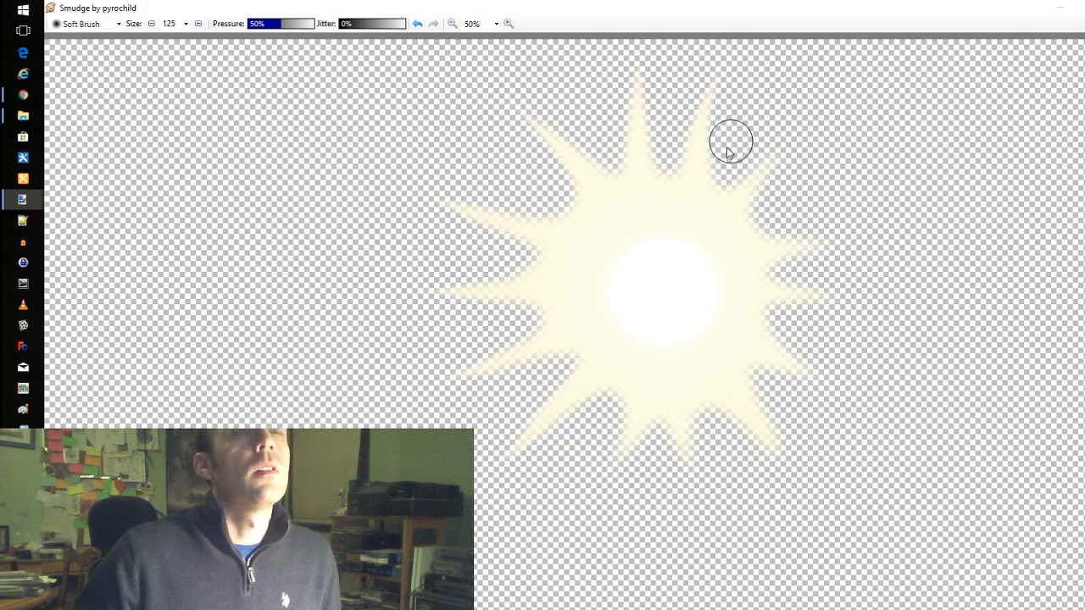
{"action": "key", "text": "ctrl+z"}
{"action": "left_click_drag", "start_coordinate": [702, 162], "coordinate": [711, 64]}
{"action": "left_click_drag", "start_coordinate": [749, 184], "coordinate": [838, 109]}
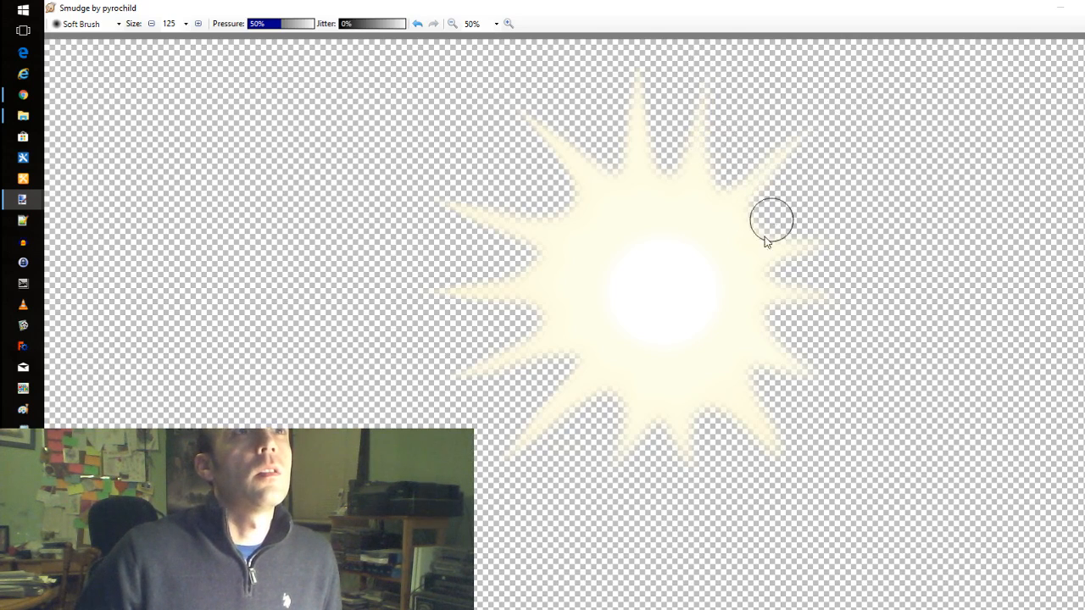
Lengthen the sun's right and lower rays, and smudge the edge of the white core outward into short spikes
{"action": "left_click_drag", "start_coordinate": [763, 244], "coordinate": [954, 249]}
{"action": "left_click_drag", "start_coordinate": [774, 297], "coordinate": [924, 302]}
{"action": "left_click_drag", "start_coordinate": [763, 365], "coordinate": [821, 383]}
{"action": "left_click_drag", "start_coordinate": [759, 440], "coordinate": [793, 476]}
{"action": "left_click_drag", "start_coordinate": [689, 447], "coordinate": [683, 487]}
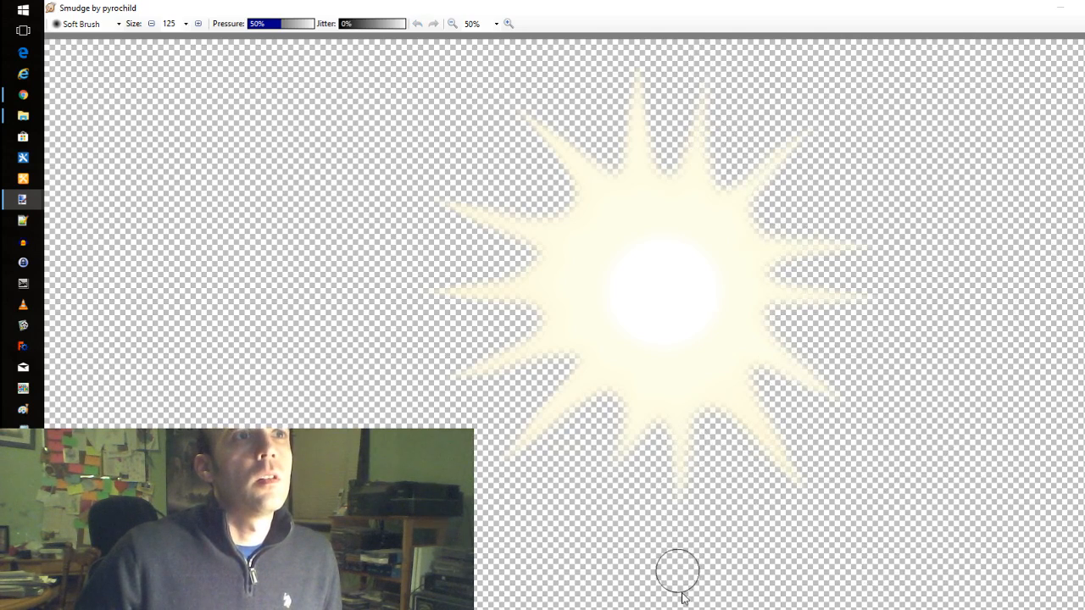
{"action": "mouse_move", "coordinate": [639, 317]}
{"action": "left_mouse_down"}
{"action": "mouse_move", "coordinate": [563, 390]}
{"action": "mouse_move", "coordinate": [550, 331]}
{"action": "mouse_move", "coordinate": [621, 275]}
{"action": "left_mouse_up"}
{"action": "mouse_move", "coordinate": [697, 289]}
{"action": "left_mouse_down"}
{"action": "mouse_move", "coordinate": [542, 239]}
{"action": "mouse_move", "coordinate": [658, 264]}
{"action": "mouse_move", "coordinate": [598, 186]}
{"action": "mouse_move", "coordinate": [666, 264]}
{"action": "mouse_move", "coordinate": [632, 172]}
{"action": "mouse_move", "coordinate": [655, 256]}
{"action": "mouse_move", "coordinate": [608, 228]}
{"action": "mouse_move", "coordinate": [686, 251]}
{"action": "mouse_move", "coordinate": [689, 186]}
{"action": "mouse_move", "coordinate": [696, 286]}
{"action": "mouse_move", "coordinate": [663, 265]}
{"action": "mouse_move", "coordinate": [744, 199]}
{"action": "mouse_move", "coordinate": [688, 276]}
{"action": "mouse_move", "coordinate": [755, 259]}
{"action": "mouse_move", "coordinate": [667, 289]}
{"action": "mouse_move", "coordinate": [706, 277]}
{"action": "mouse_move", "coordinate": [704, 294]}
{"action": "mouse_move", "coordinate": [680, 294]}
{"action": "mouse_move", "coordinate": [683, 314]}
{"action": "mouse_move", "coordinate": [741, 345]}
{"action": "mouse_move", "coordinate": [638, 323]}
{"action": "mouse_move", "coordinate": [715, 376]}
{"action": "mouse_move", "coordinate": [660, 326]}
{"action": "mouse_move", "coordinate": [687, 401]}
{"action": "mouse_move", "coordinate": [657, 332]}
{"action": "mouse_move", "coordinate": [648, 410]}
{"action": "mouse_move", "coordinate": [659, 312]}
{"action": "mouse_move", "coordinate": [651, 327]}
{"action": "mouse_move", "coordinate": [601, 337]}
{"action": "mouse_move", "coordinate": [645, 341]}
{"action": "left_mouse_up"}
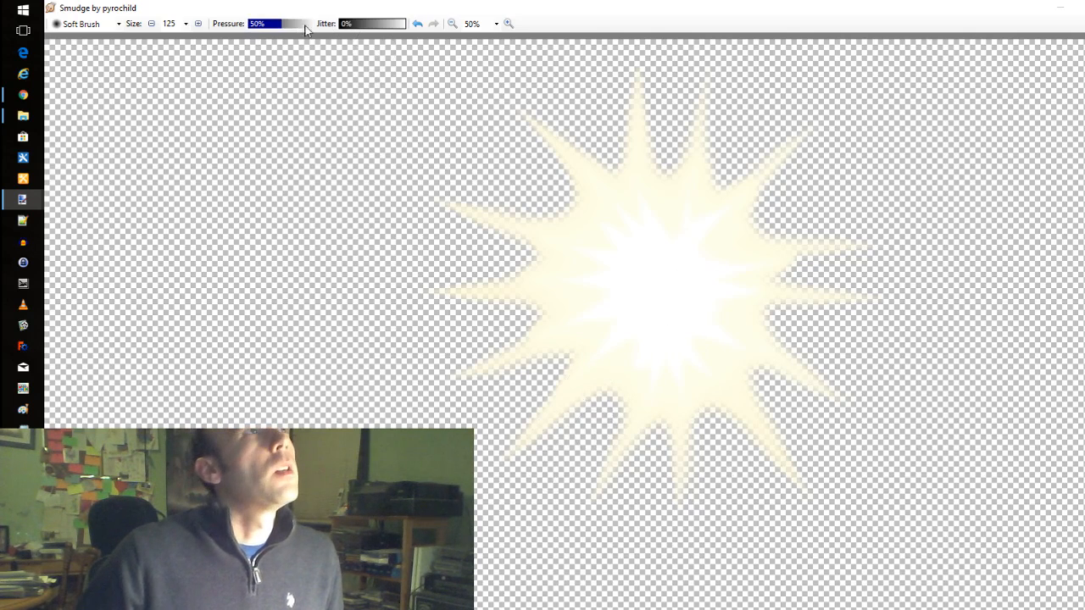
Lower the brush pressure to 22% and stretch the tips of the sun's left, lower and right rays into finer points
{"action": "left_click_drag", "start_coordinate": [265, 27], "coordinate": [263, 26]}
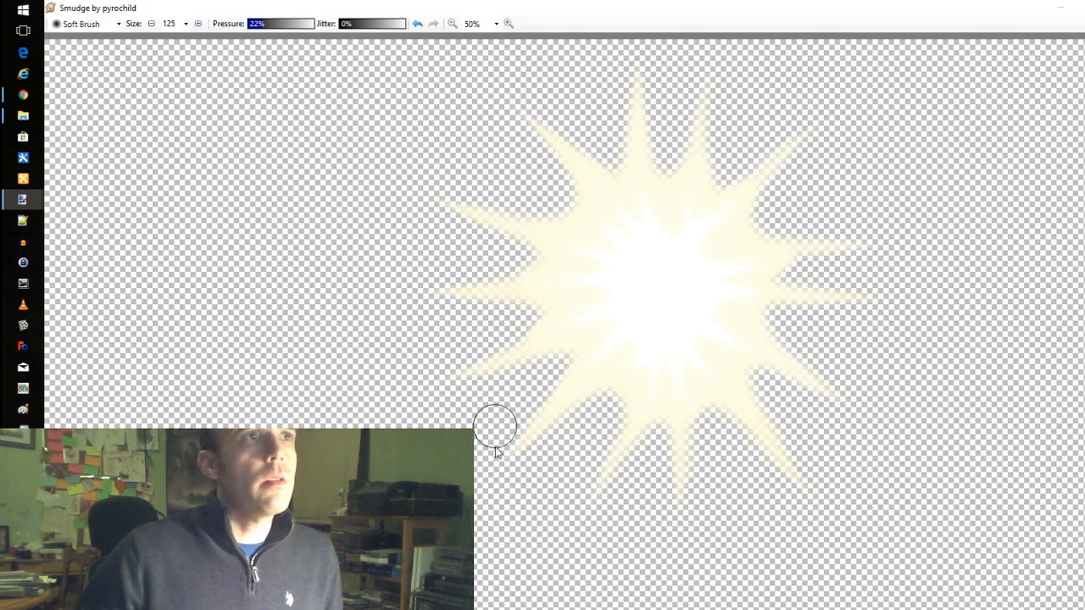
{"action": "left_click_drag", "start_coordinate": [509, 456], "coordinate": [462, 505]}
{"action": "left_click_drag", "start_coordinate": [480, 366], "coordinate": [322, 404]}
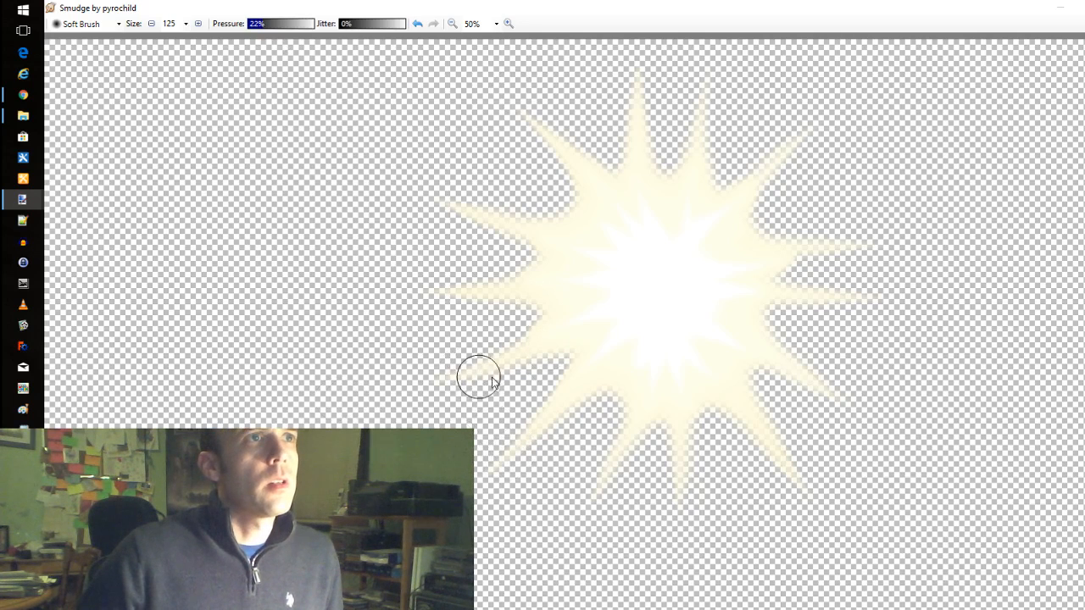
{"action": "mouse_move", "coordinate": [508, 363]}
{"action": "left_mouse_down"}
{"action": "mouse_move", "coordinate": [436, 381]}
{"action": "mouse_move", "coordinate": [500, 380]}
{"action": "mouse_move", "coordinate": [316, 426]}
{"action": "left_mouse_up"}
{"action": "mouse_move", "coordinate": [462, 298]}
{"action": "left_mouse_down"}
{"action": "mouse_move", "coordinate": [231, 304]}
{"action": "mouse_move", "coordinate": [230, 294]}
{"action": "left_mouse_up"}
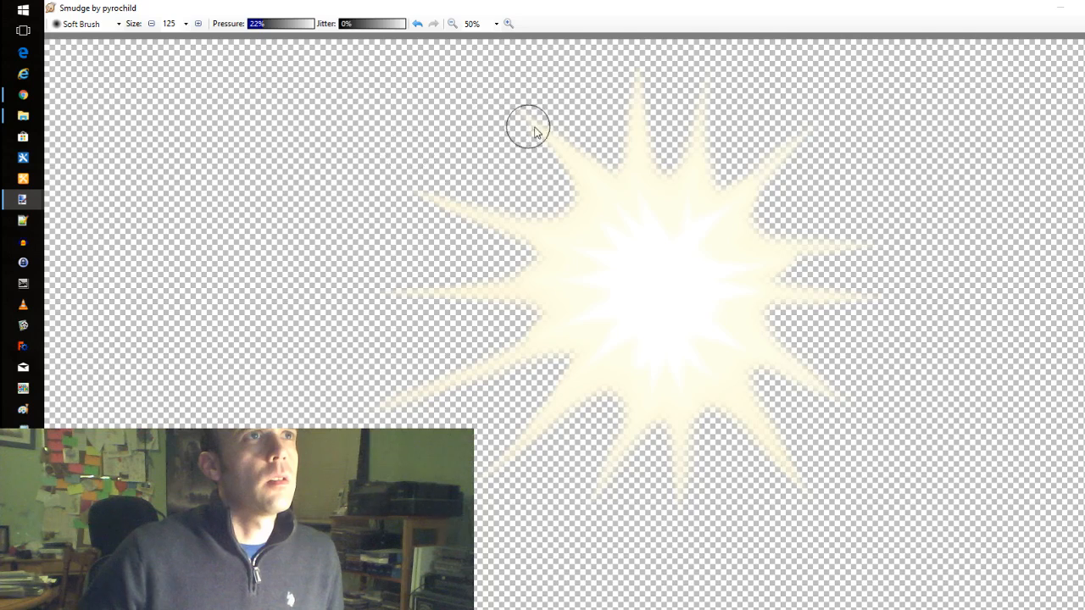
{"action": "left_click_drag", "start_coordinate": [611, 456], "coordinate": [583, 530]}
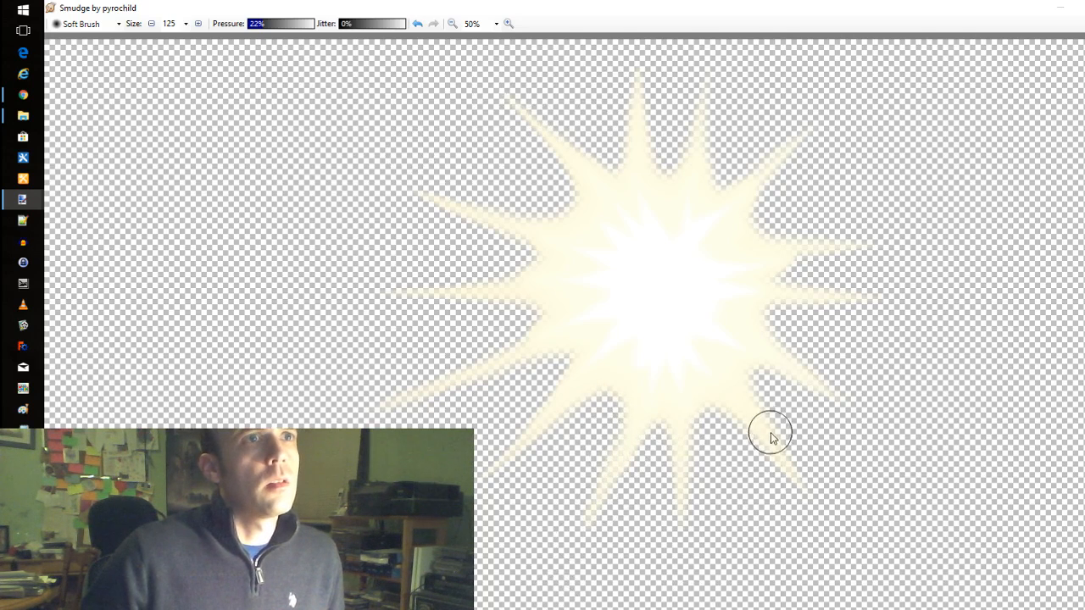
{"action": "mouse_move", "coordinate": [771, 431]}
{"action": "left_mouse_down"}
{"action": "mouse_move", "coordinate": [972, 607]}
{"action": "mouse_move", "coordinate": [807, 352]}
{"action": "mouse_move", "coordinate": [797, 371]}
{"action": "mouse_move", "coordinate": [1029, 473]}
{"action": "mouse_move", "coordinate": [838, 293]}
{"action": "left_mouse_up"}
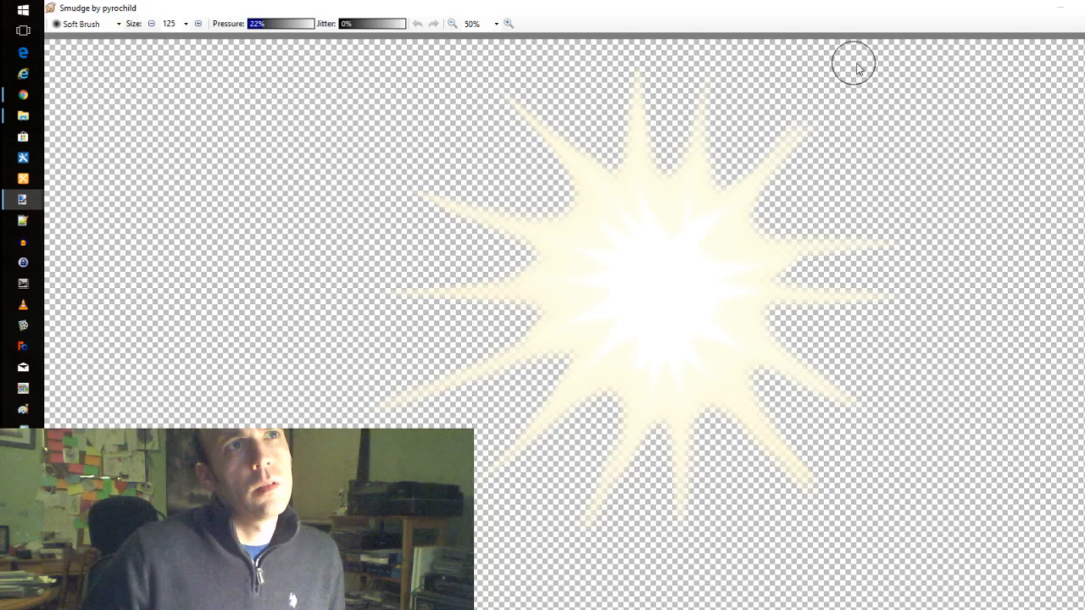
Extend the sun's topmost rays toward the image's upper edge and apply the Smudge effect
{"action": "key", "text": "ctrl+minus"}
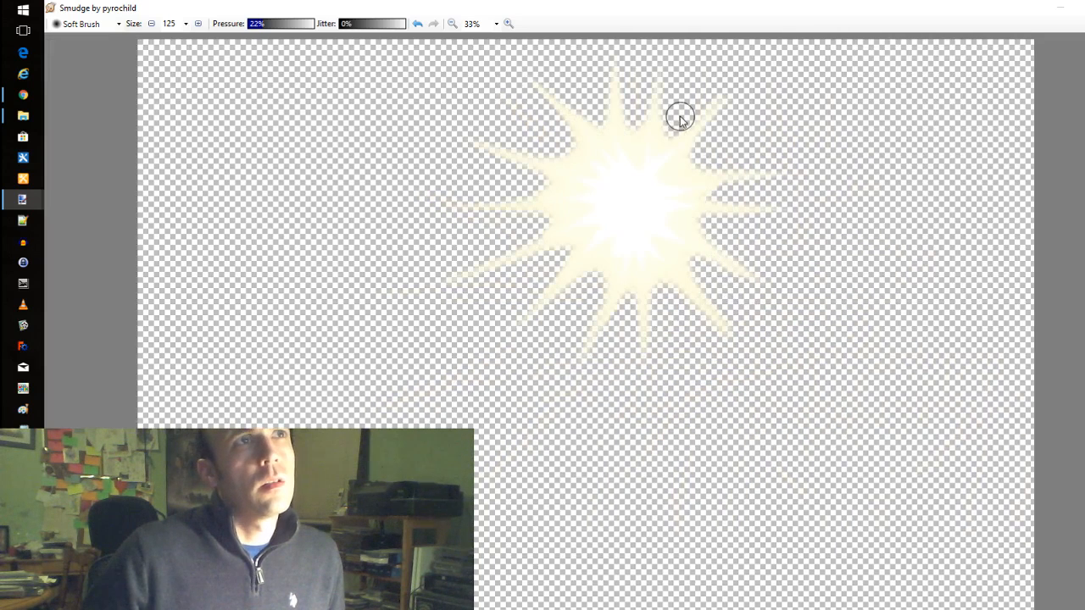
{"action": "left_click_drag", "start_coordinate": [623, 92], "coordinate": [616, 43]}
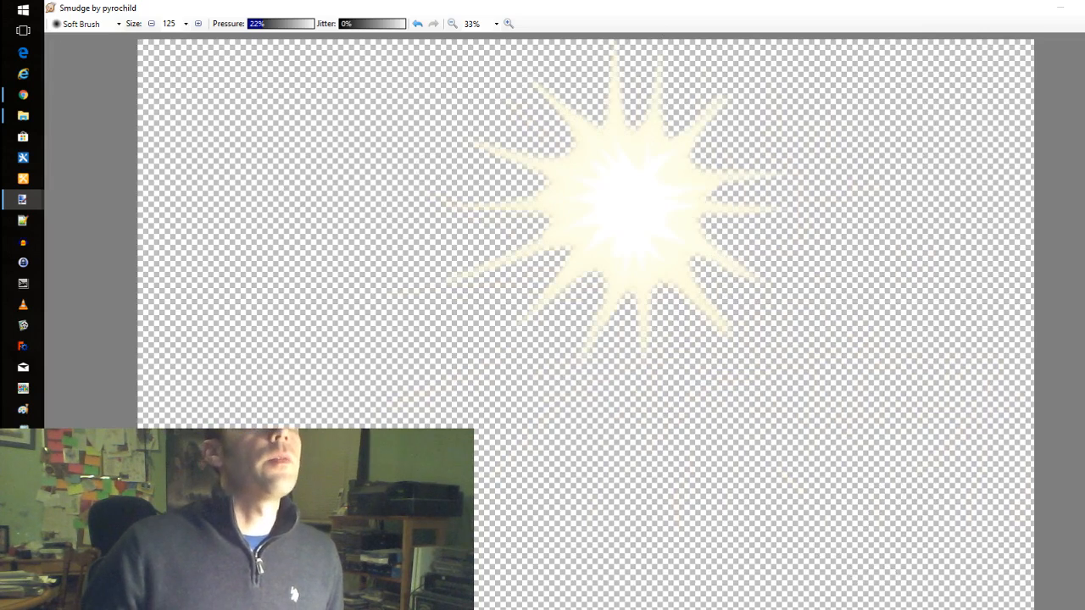
{"action": "left_click", "coordinate": [1082, 608]}
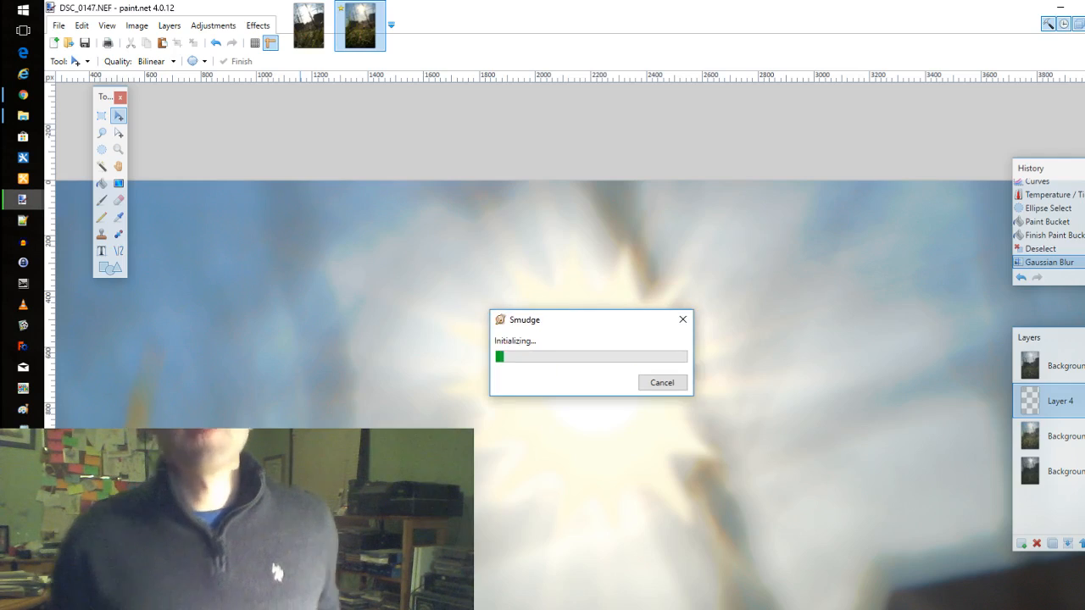
{"action": "scroll", "coordinate": [789, 446], "scroll_direction": "down", "scroll_amount": 5}
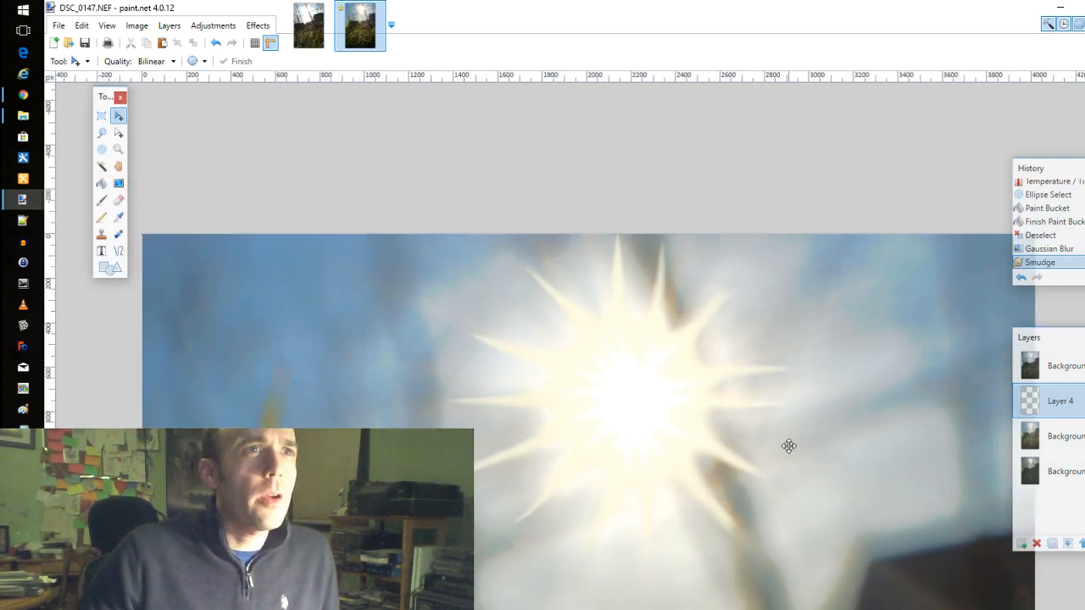
{"action": "scroll", "coordinate": [789, 445], "scroll_direction": "down", "scroll_amount": 3}
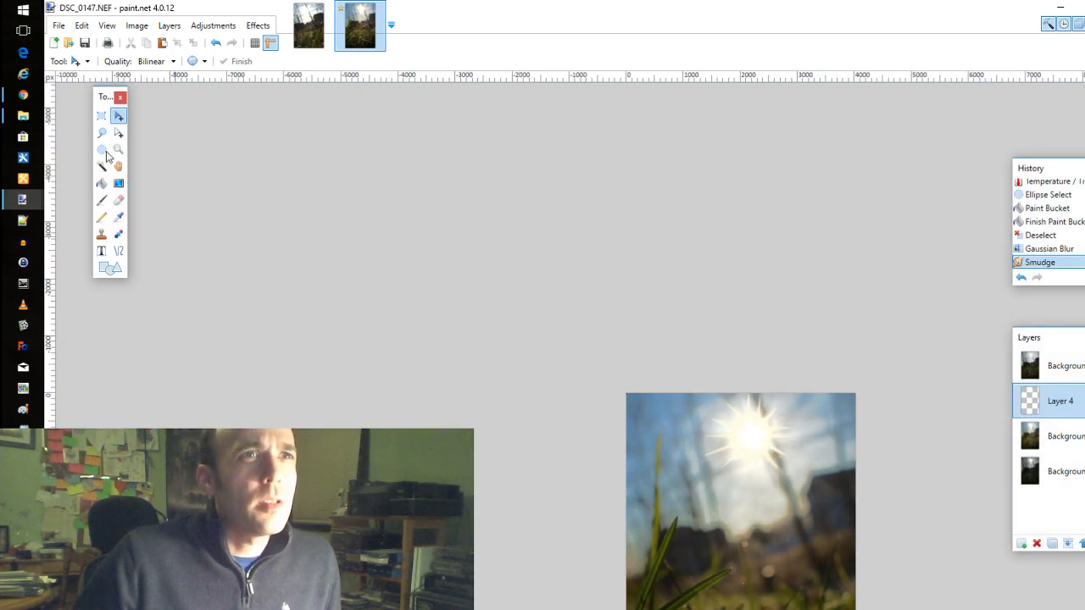
Lower the opacity of the sun layer, Layer 4, to 103
{"action": "left_click", "coordinate": [170, 26]}
{"action": "left_click", "coordinate": [212, 169]}
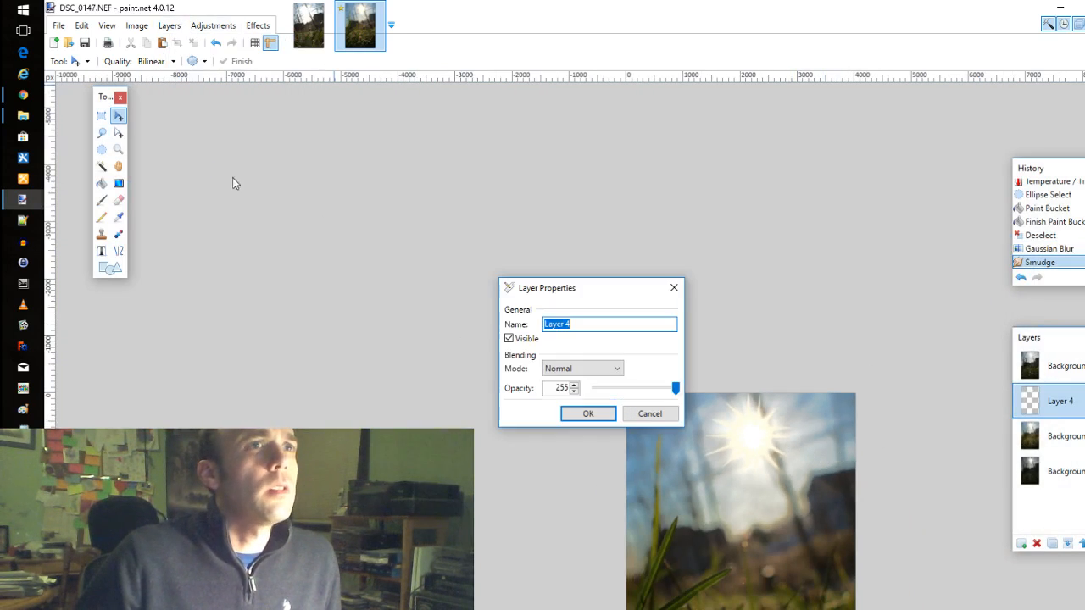
{"action": "left_click_drag", "start_coordinate": [675, 388], "coordinate": [614, 393]}
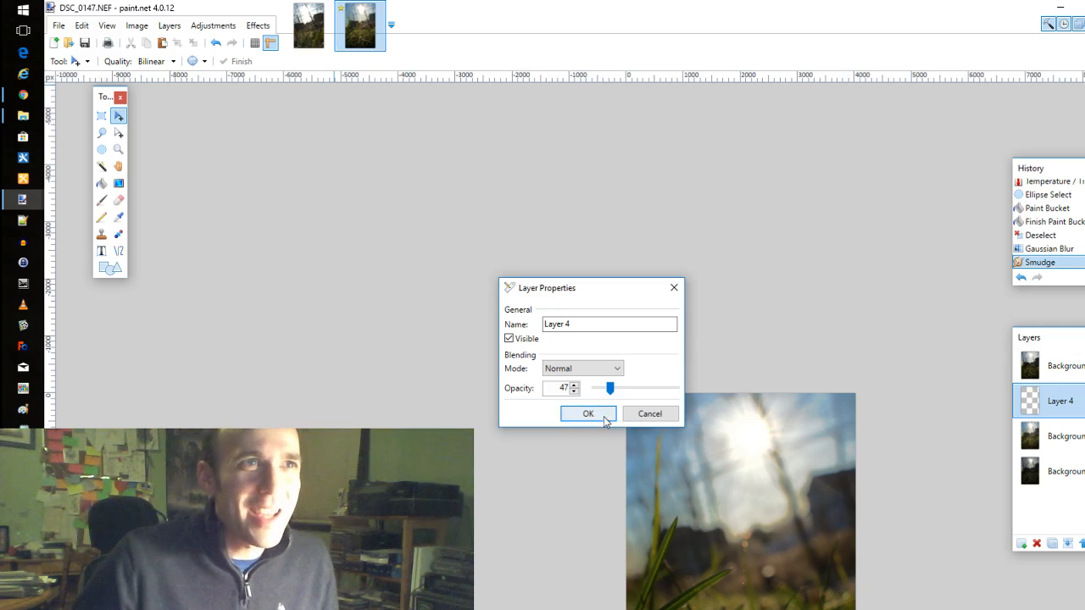
{"action": "left_click_drag", "start_coordinate": [610, 388], "coordinate": [628, 390]}
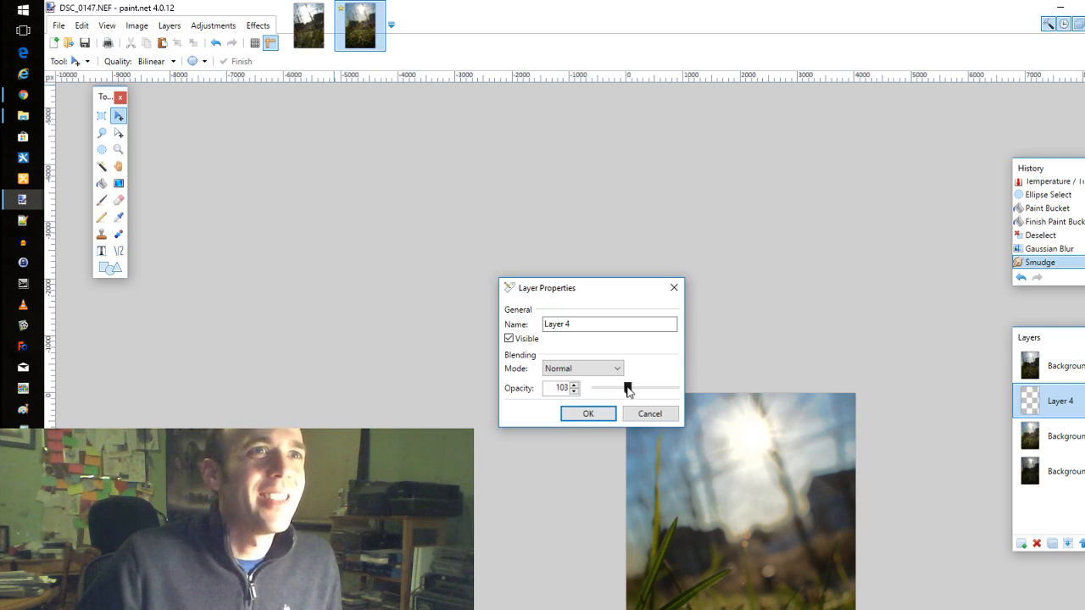
{"action": "left_click", "coordinate": [588, 414]}
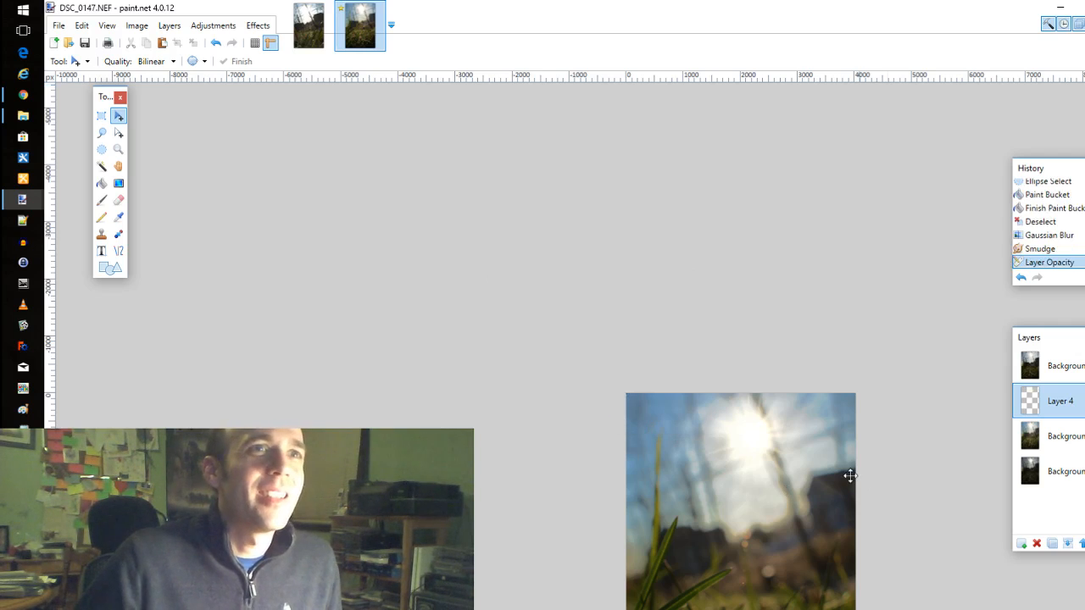
{"action": "scroll", "coordinate": [868, 487], "scroll_direction": "up", "scroll_amount": 3}
{"action": "scroll", "coordinate": [917, 496], "scroll_direction": "up", "scroll_amount": 1}
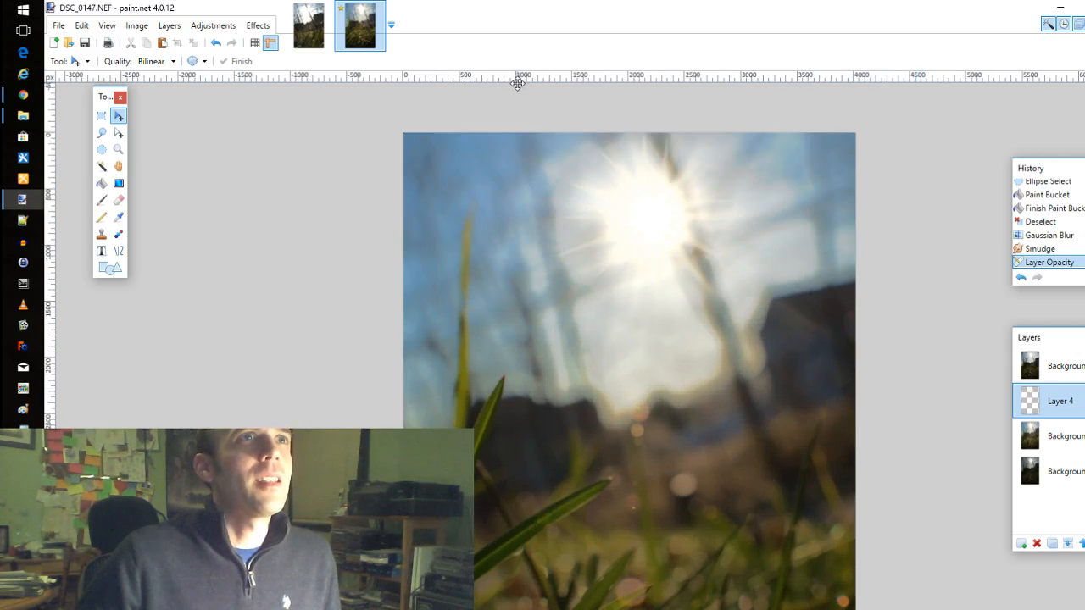
{"action": "left_click", "coordinate": [258, 26]}
{"action": "mouse_move", "coordinate": [349, 91]}
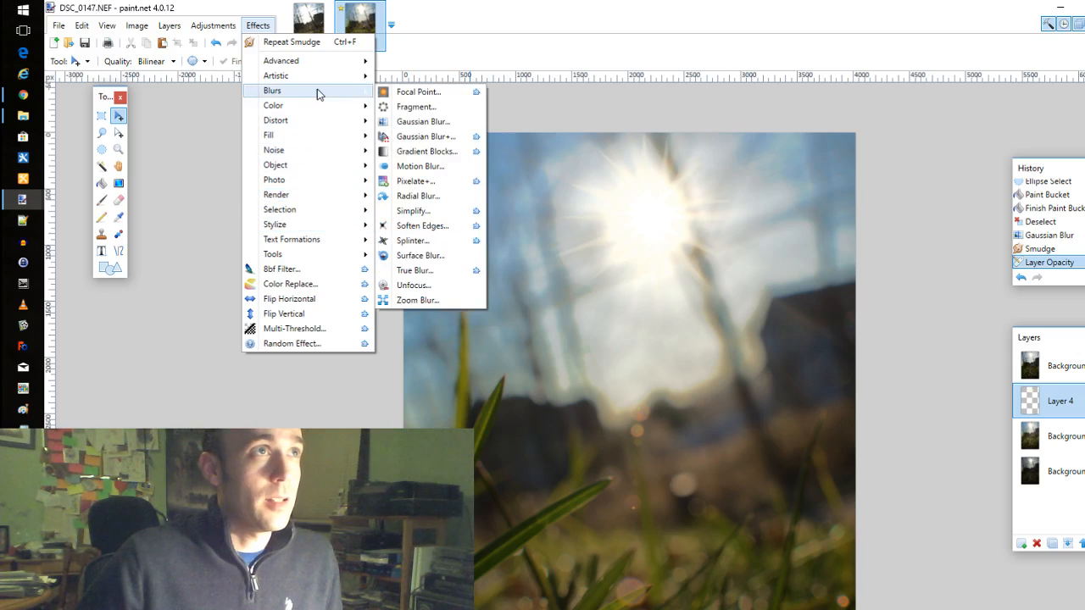
{"action": "mouse_move", "coordinate": [301, 139]}
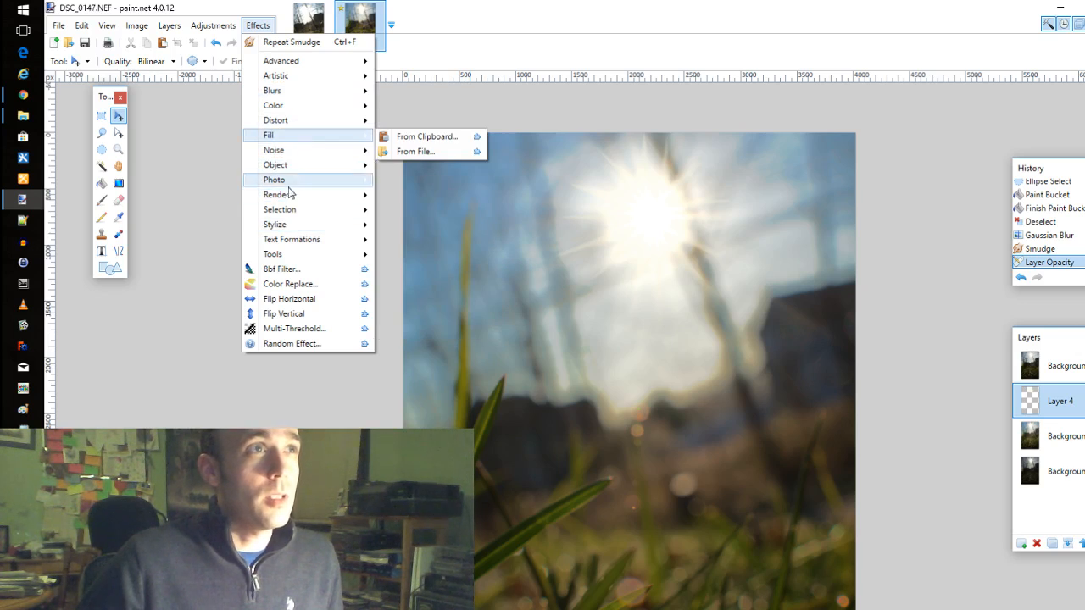
{"action": "mouse_move", "coordinate": [294, 182]}
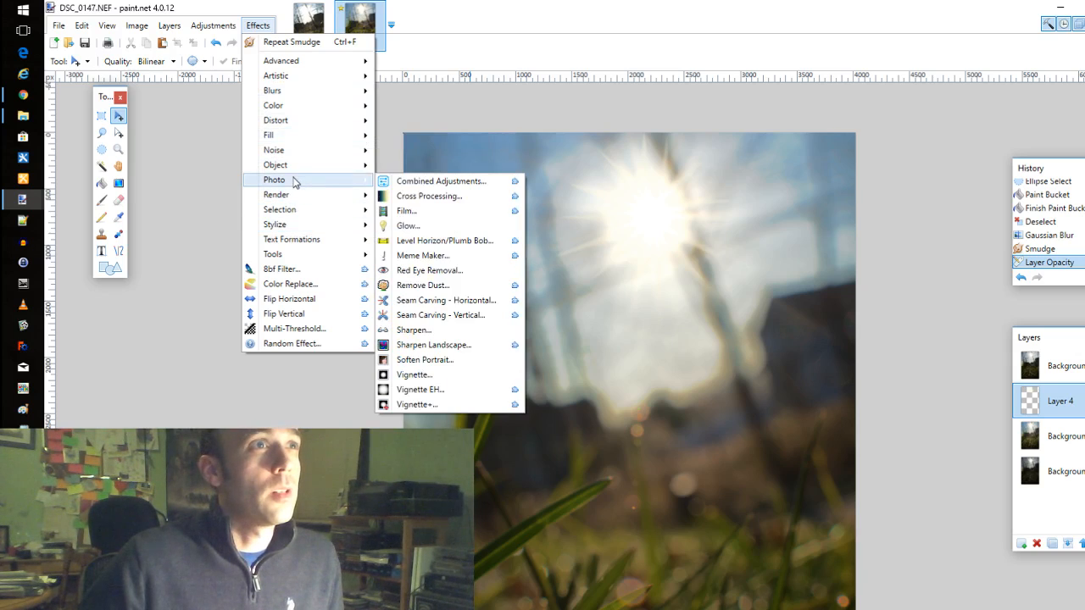
{"action": "mouse_move", "coordinate": [289, 157]}
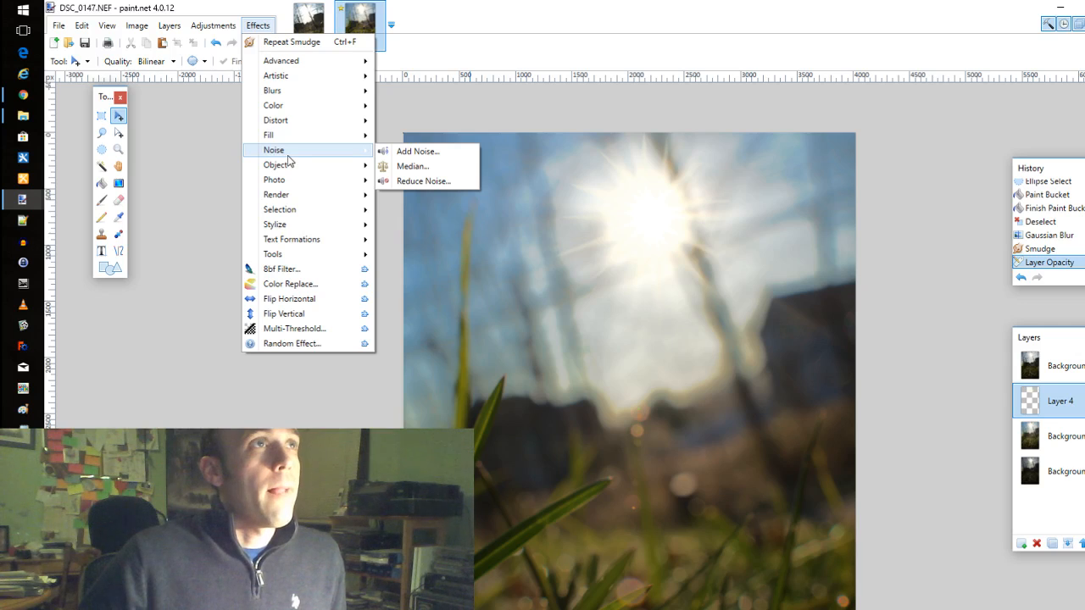
{"action": "left_click", "coordinate": [258, 24]}
Brighten the sun layer with a Luminosity curve, removing the shadow control point and keeping the remaining point raised above the diagonal
{"action": "left_click", "coordinate": [213, 25]}
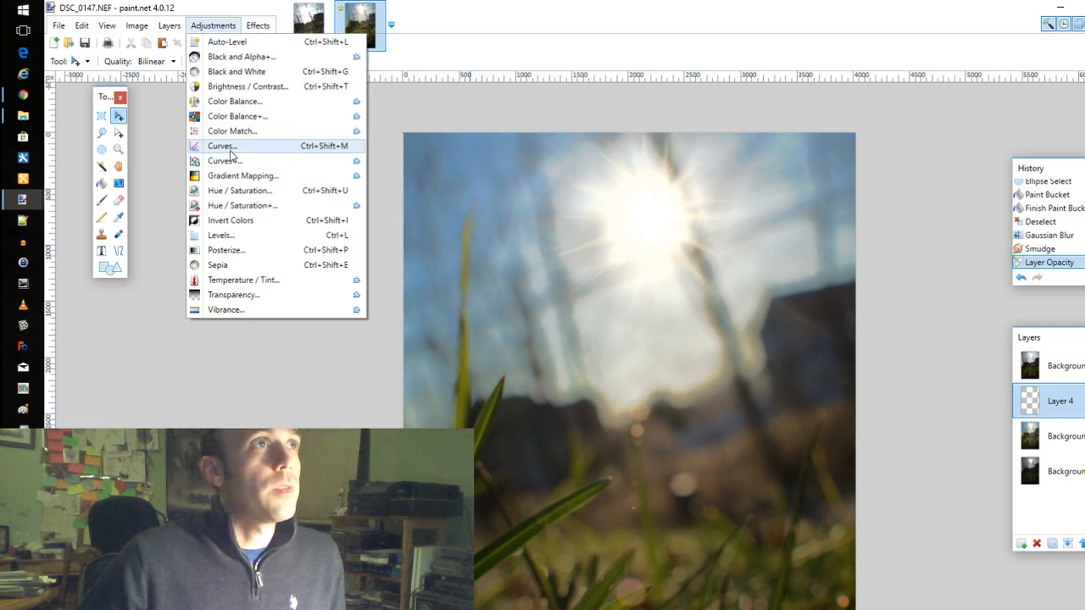
{"action": "left_click", "coordinate": [221, 146]}
{"action": "left_click_drag", "start_coordinate": [642, 286], "coordinate": [610, 302]}
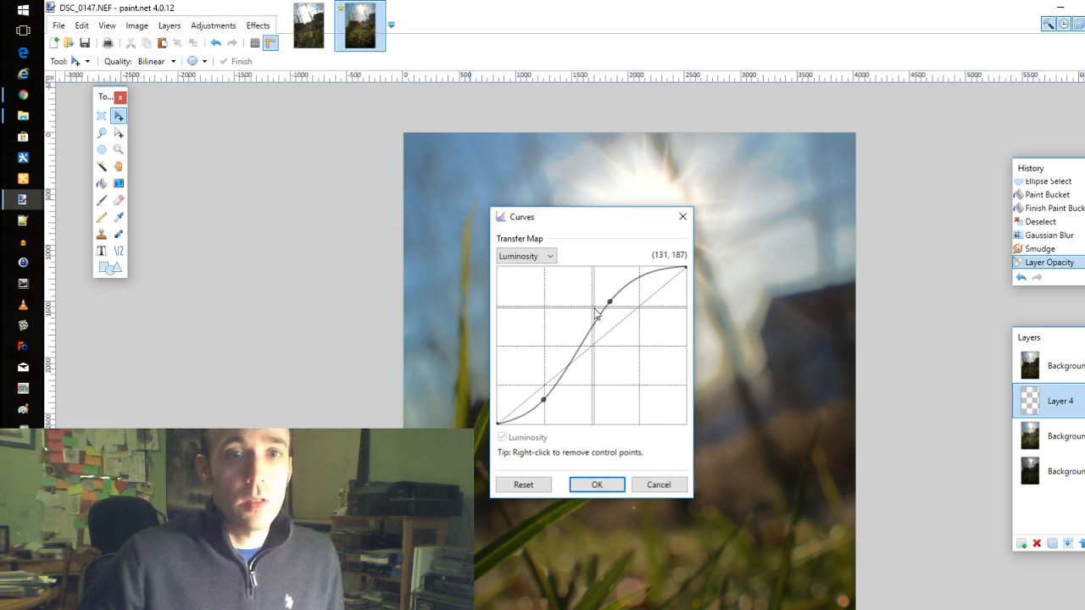
{"action": "left_click_drag", "start_coordinate": [624, 214], "coordinate": [739, 329]}
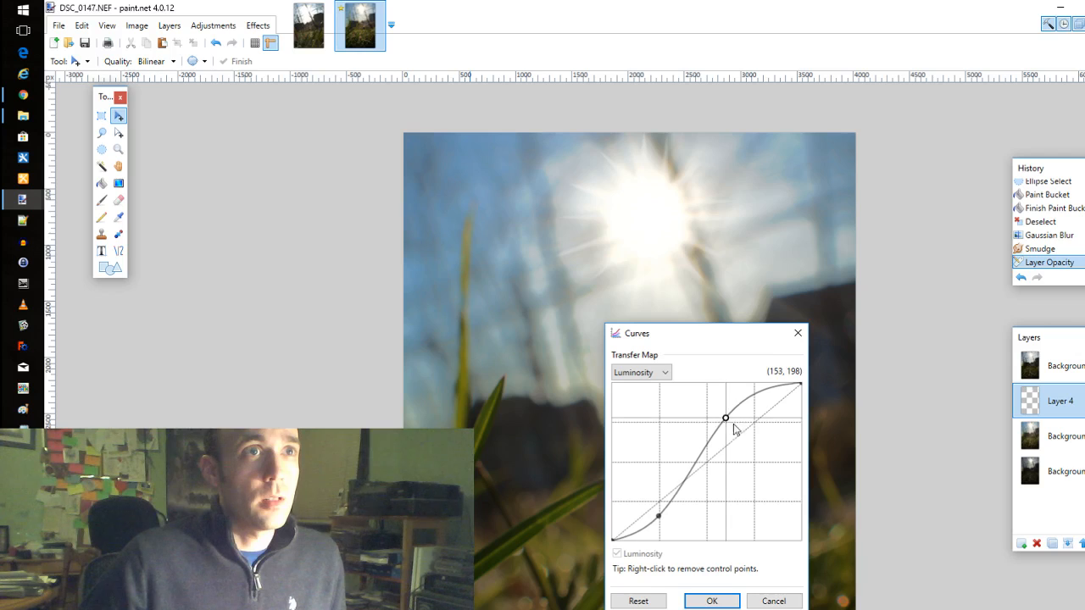
{"action": "left_click_drag", "start_coordinate": [725, 418], "coordinate": [737, 433]}
{"action": "right_click", "coordinate": [661, 514]}
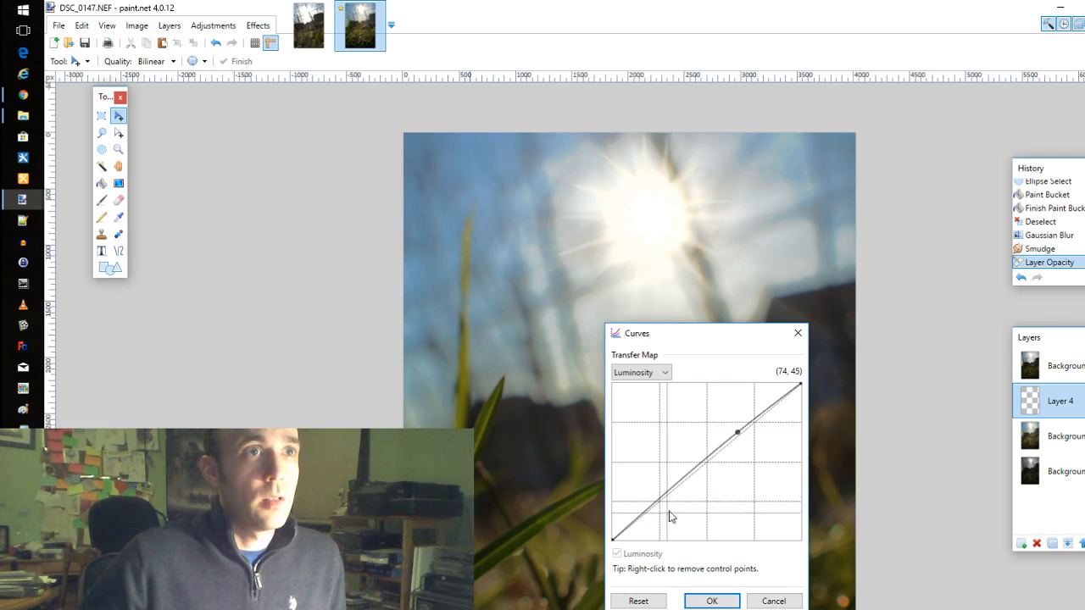
{"action": "mouse_move", "coordinate": [739, 435]}
{"action": "left_mouse_down"}
{"action": "mouse_move", "coordinate": [649, 436]}
{"action": "mouse_move", "coordinate": [715, 502]}
{"action": "mouse_move", "coordinate": [715, 484]}
{"action": "mouse_move", "coordinate": [674, 458]}
{"action": "mouse_move", "coordinate": [719, 396]}
{"action": "mouse_move", "coordinate": [739, 425]}
{"action": "mouse_move", "coordinate": [718, 418]}
{"action": "mouse_move", "coordinate": [722, 426]}
{"action": "left_mouse_up"}
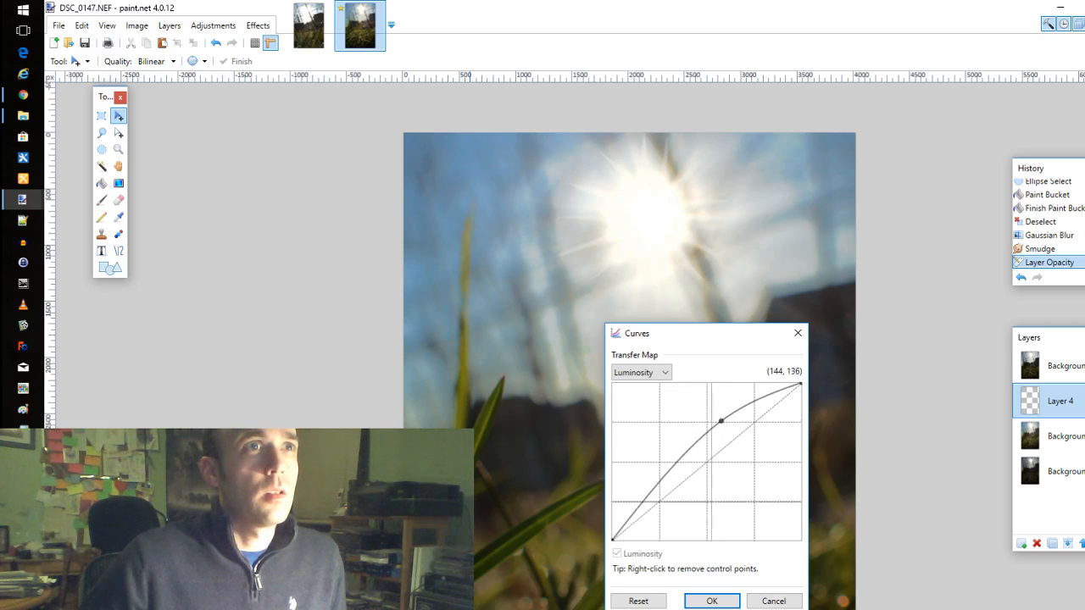
{"action": "left_click", "coordinate": [711, 600]}
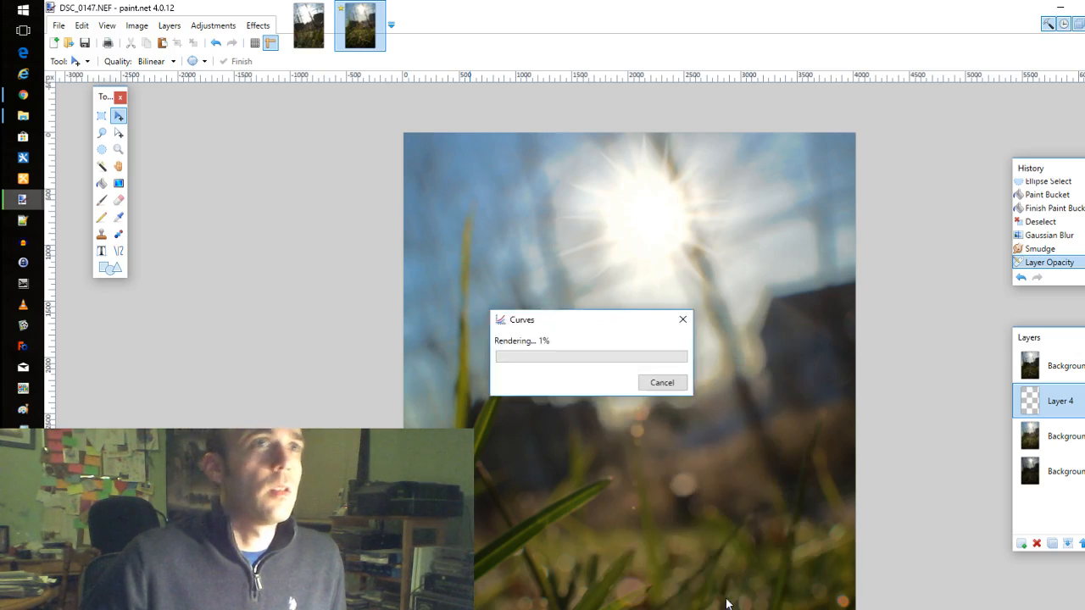
Soften the sun layer with a Gaussian Blur of radius 16
{"action": "left_click", "coordinate": [257, 24]}
{"action": "mouse_move", "coordinate": [310, 97]}
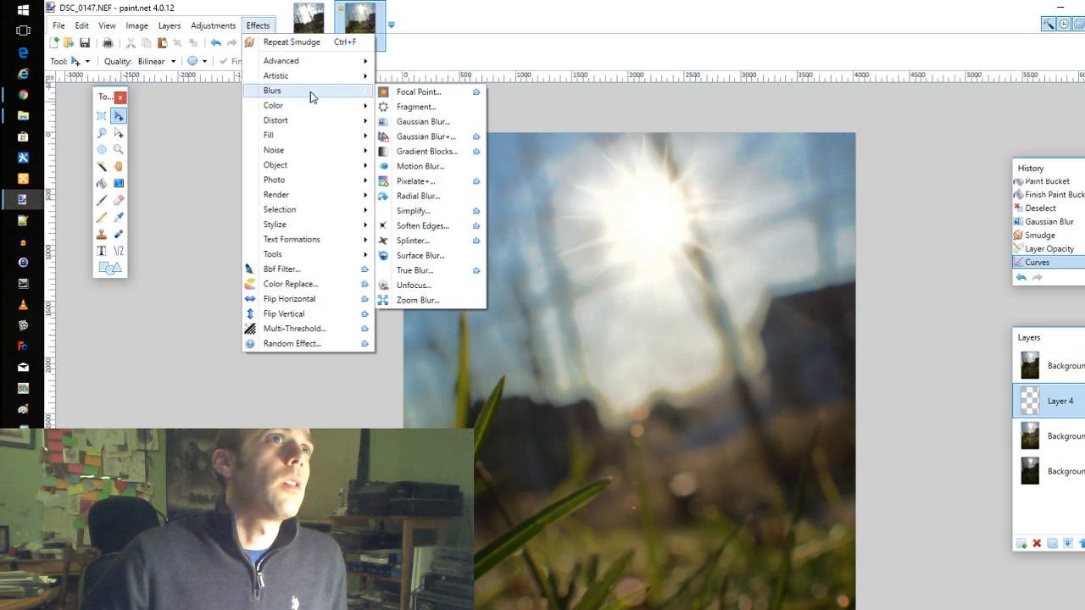
{"action": "left_click", "coordinate": [405, 123]}
{"action": "left_click_drag", "start_coordinate": [511, 358], "coordinate": [499, 361]}
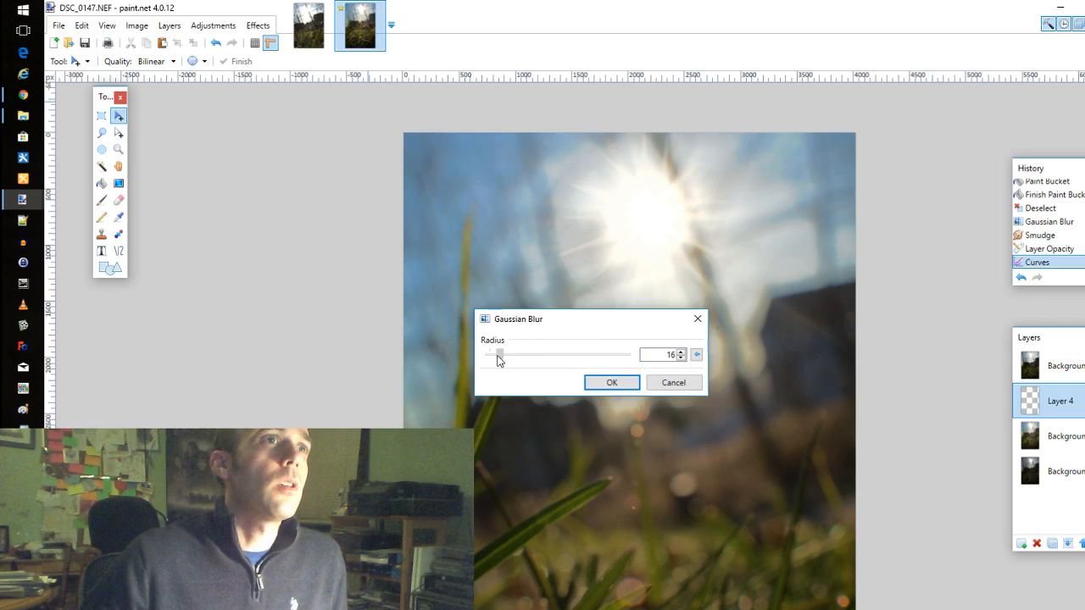
{"action": "left_click", "coordinate": [612, 382]}
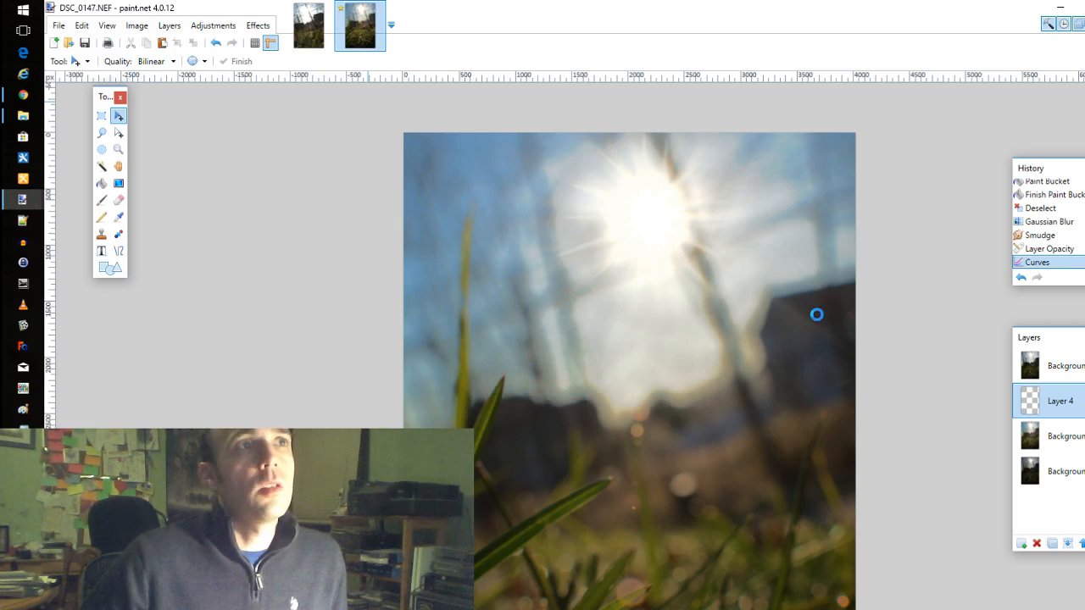
Inspect the blurred sun and the grass across the whole photo at a wider zoom
{"action": "scroll", "coordinate": [816, 314], "scroll_direction": "down", "scroll_amount": 1, "text": "ctrl"}
{"action": "scroll", "coordinate": [888, 393], "scroll_direction": "up", "scroll_amount": 2}
{"action": "scroll", "coordinate": [901, 406], "scroll_direction": "down", "scroll_amount": 3}
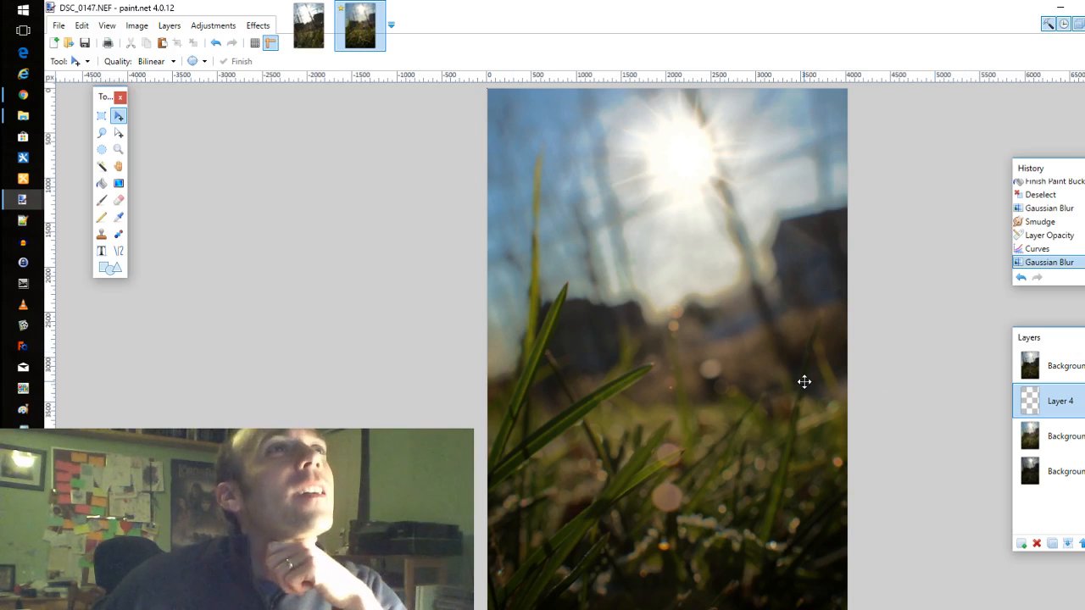
{"action": "scroll", "coordinate": [969, 399], "scroll_direction": "up", "scroll_amount": 1}
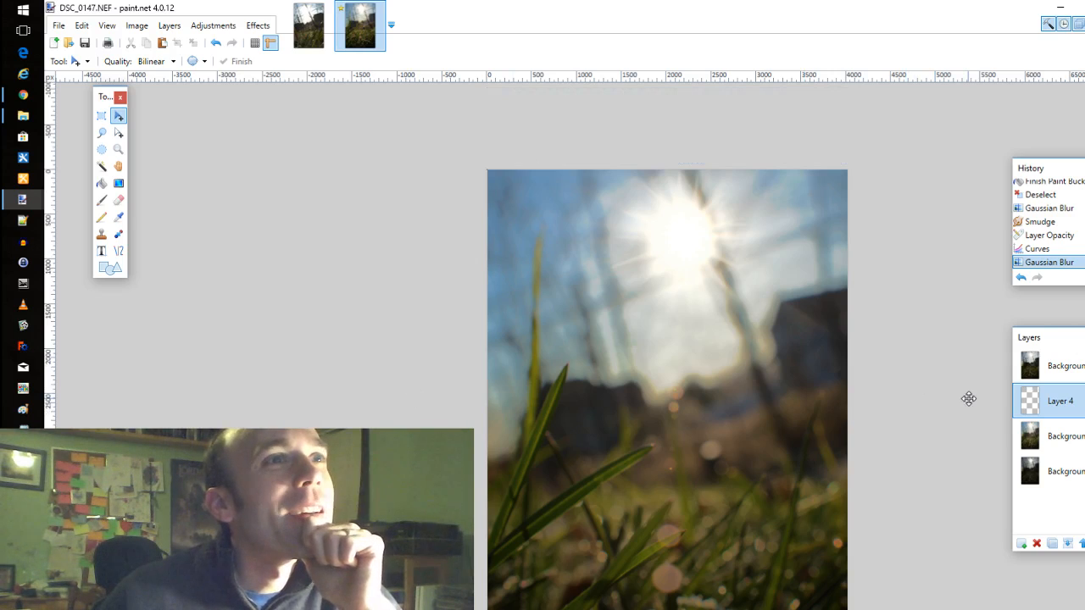
{"action": "scroll", "coordinate": [969, 400], "scroll_direction": "down", "scroll_amount": 1}
{"action": "scroll", "coordinate": [969, 399], "scroll_direction": "up", "scroll_amount": 1}
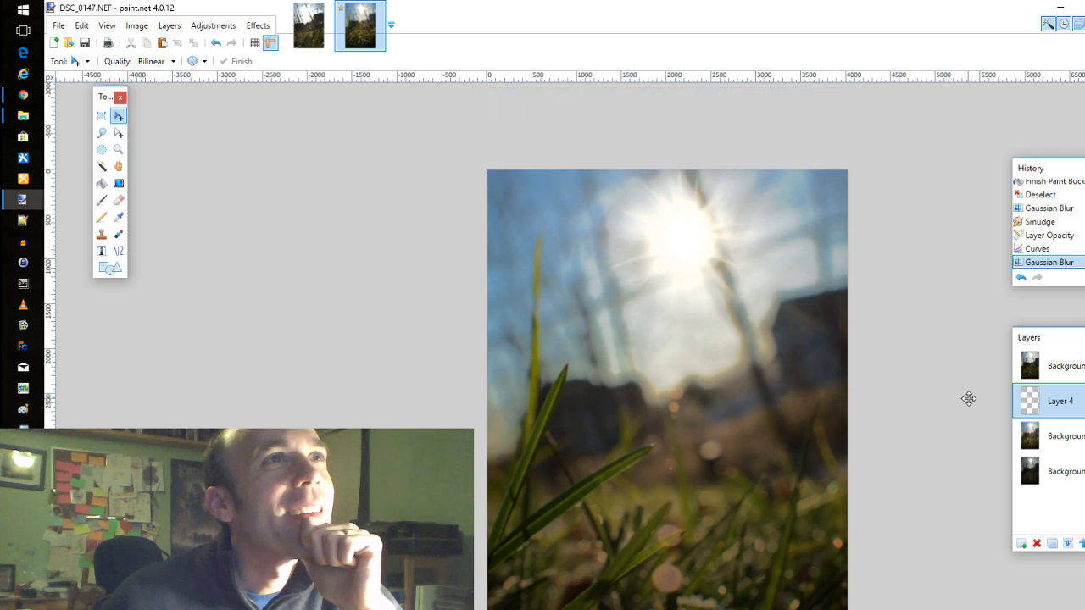
{"action": "scroll", "coordinate": [1000, 360], "scroll_direction": "down", "scroll_amount": 1}
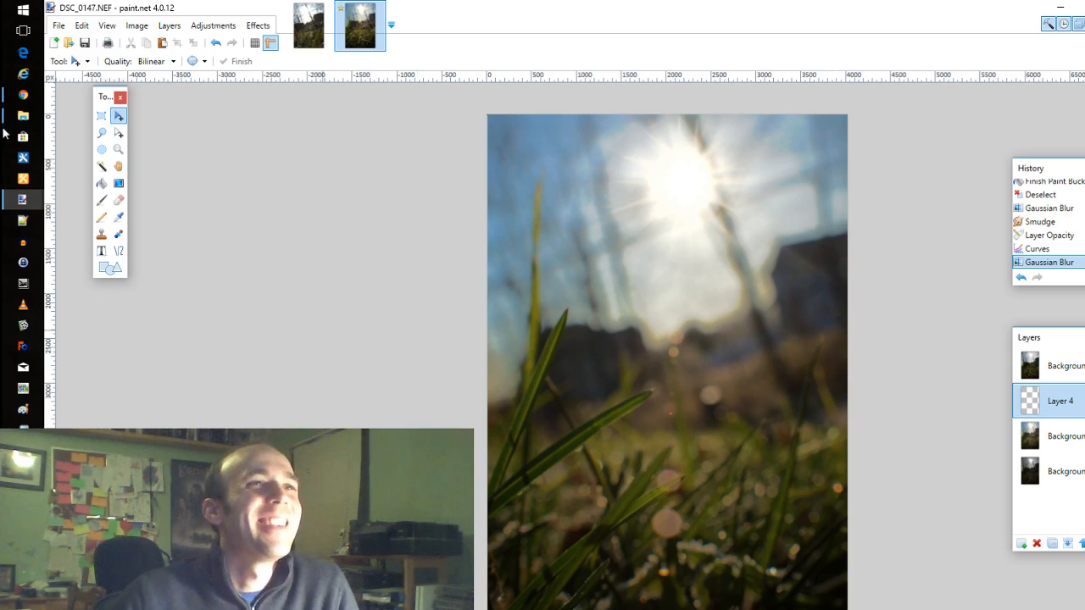
Start saving the image under a new name in the FINISHED folder, with JPEG as the file type
{"action": "left_click", "coordinate": [58, 26]}
{"action": "left_click", "coordinate": [107, 138]}
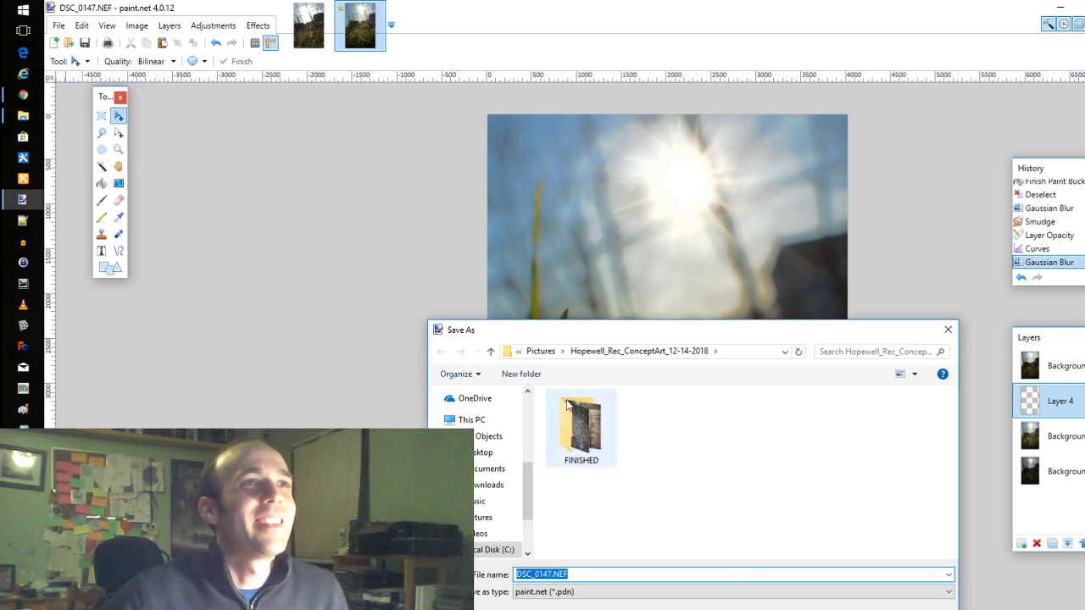
{"action": "double_click", "coordinate": [583, 439]}
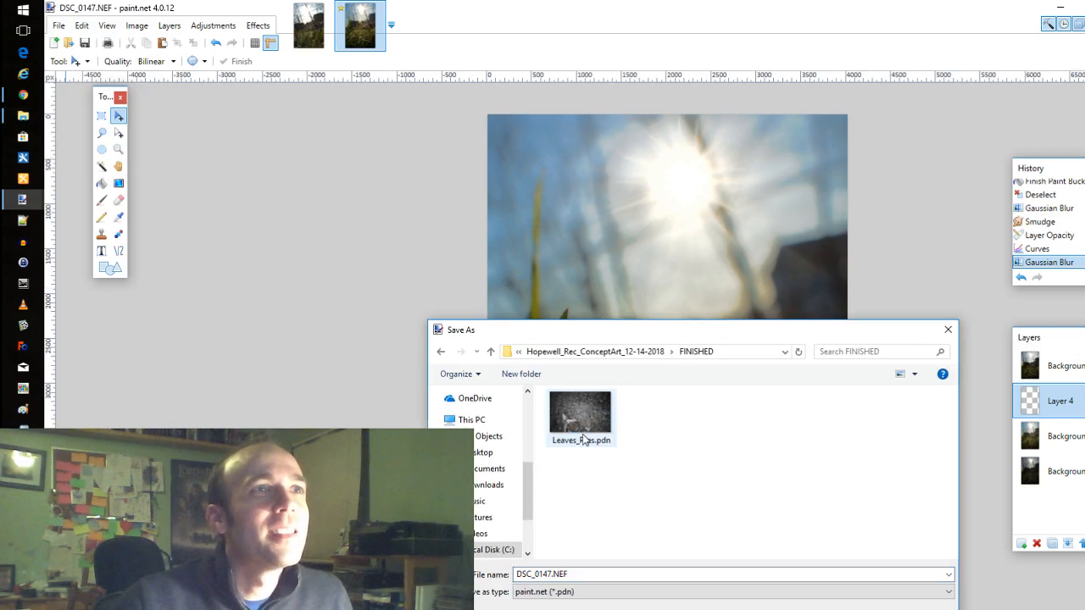
{"action": "left_click", "coordinate": [596, 593]}
{"action": "left_click", "coordinate": [583, 609]}
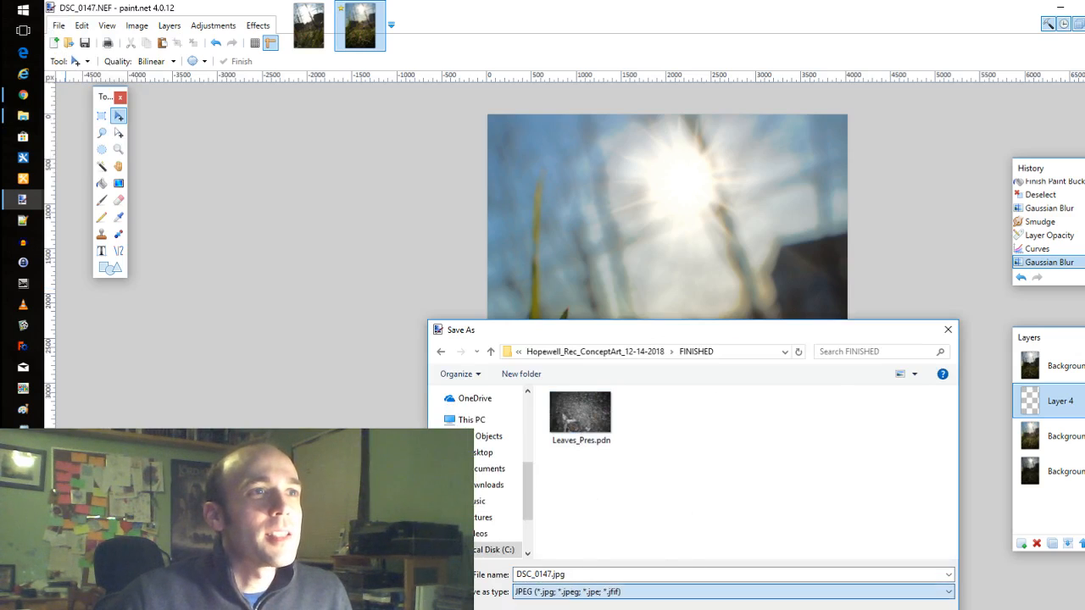
Name the file "Sun in the yard_1" and save it at quality 100, flattening the layers
{"action": "left_click", "coordinate": [592, 574]}
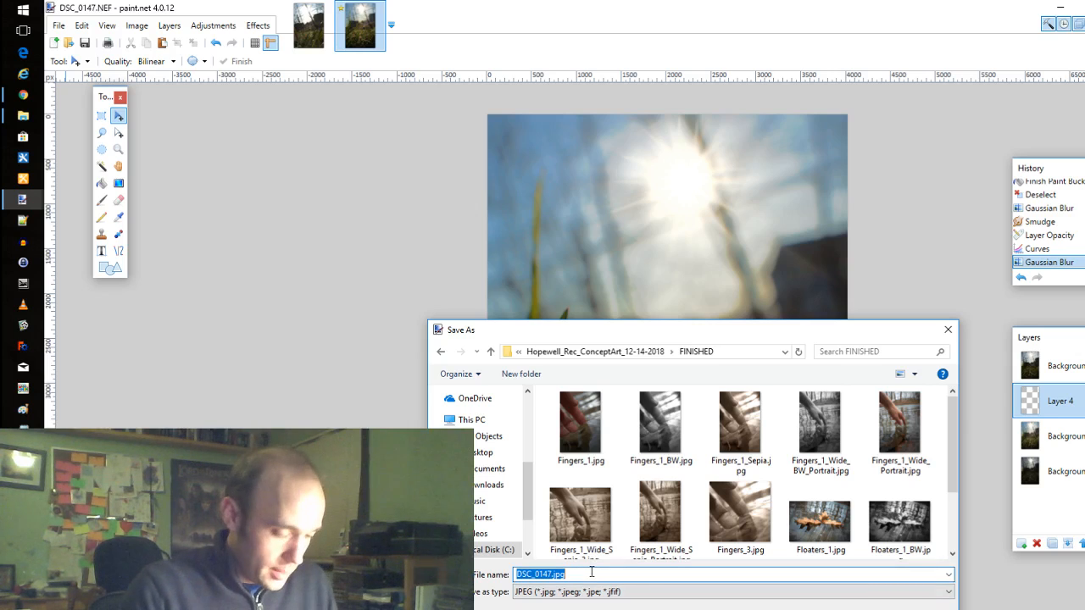
{"action": "type", "text": "Sun in "}
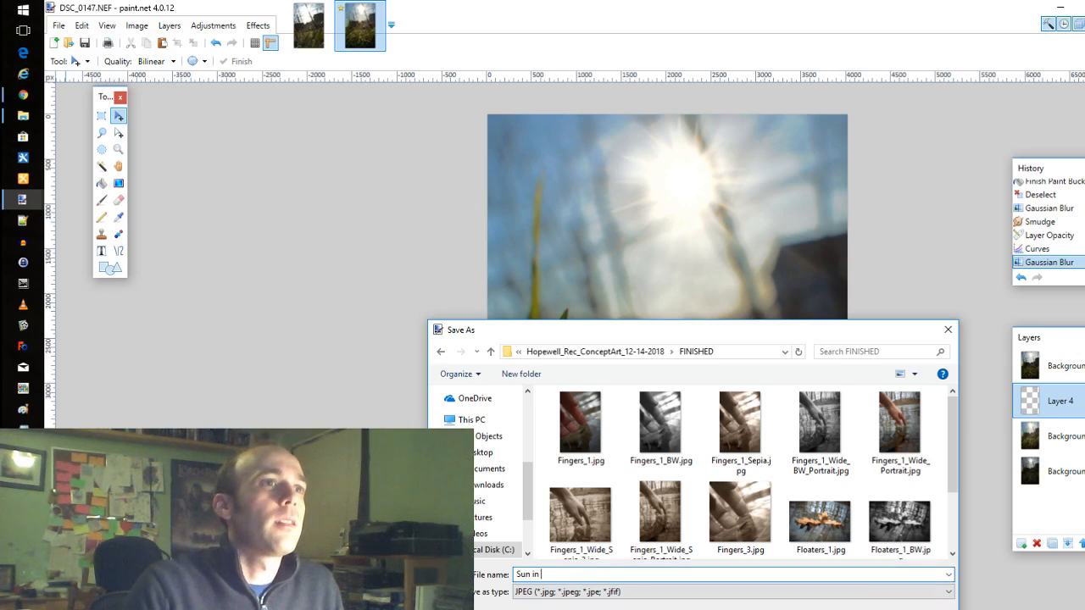
{"action": "type", "text": "the yard_1"}
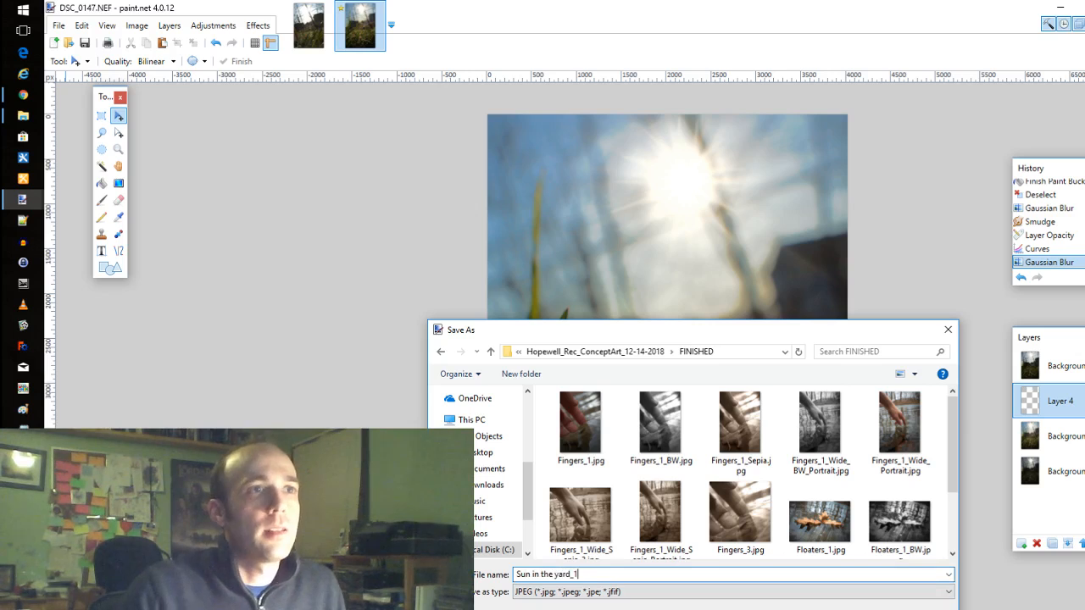
{"action": "key", "text": "Return"}
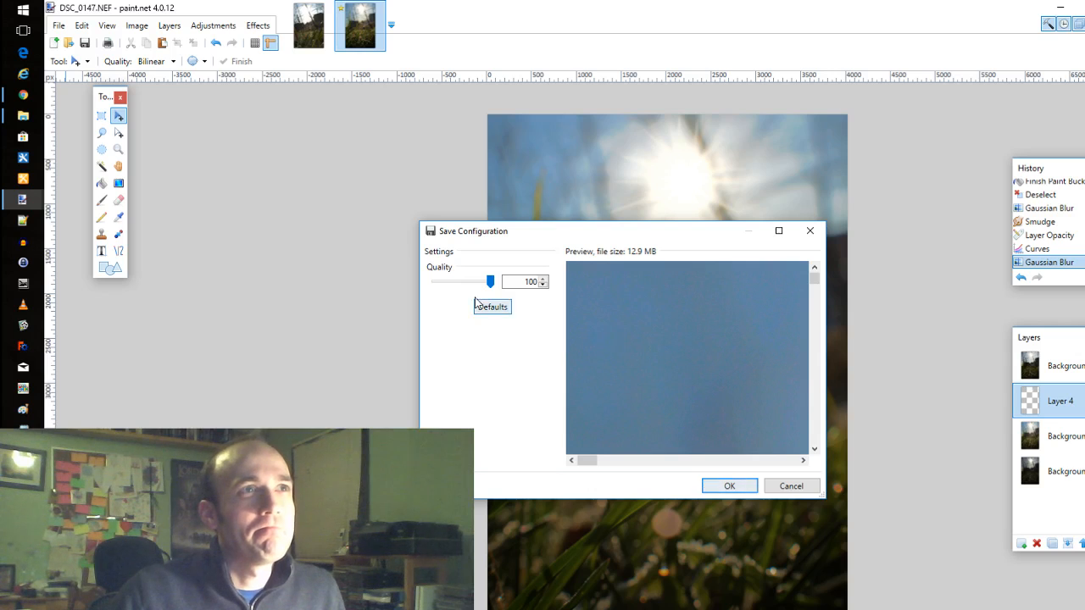
{"action": "left_click", "coordinate": [735, 489]}
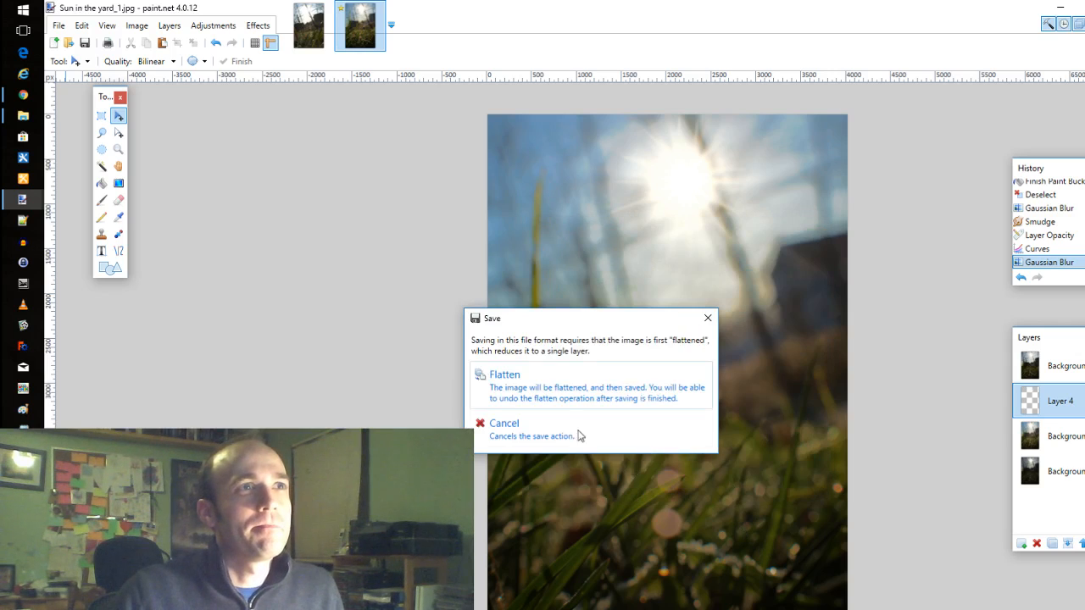
{"action": "left_click", "coordinate": [614, 384]}
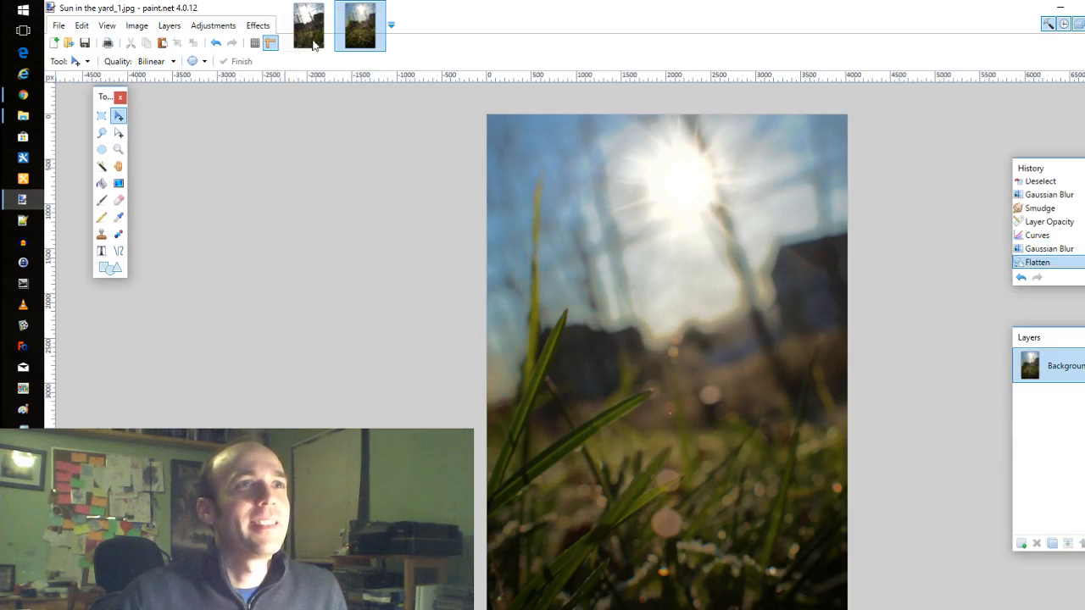
{"action": "left_click", "coordinate": [216, 25]}
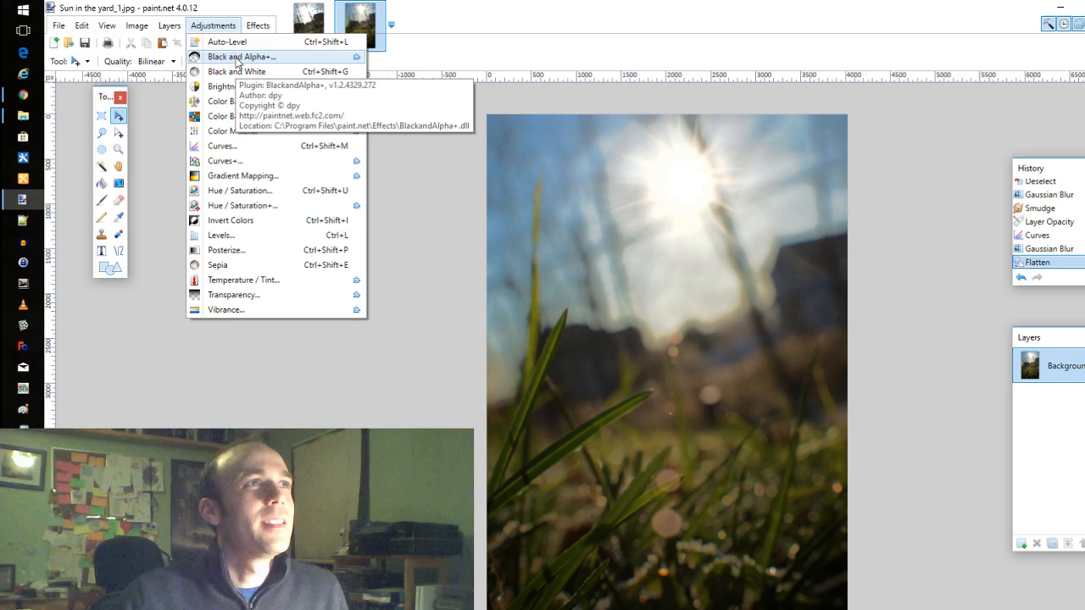
{"action": "left_click", "coordinate": [237, 56]}
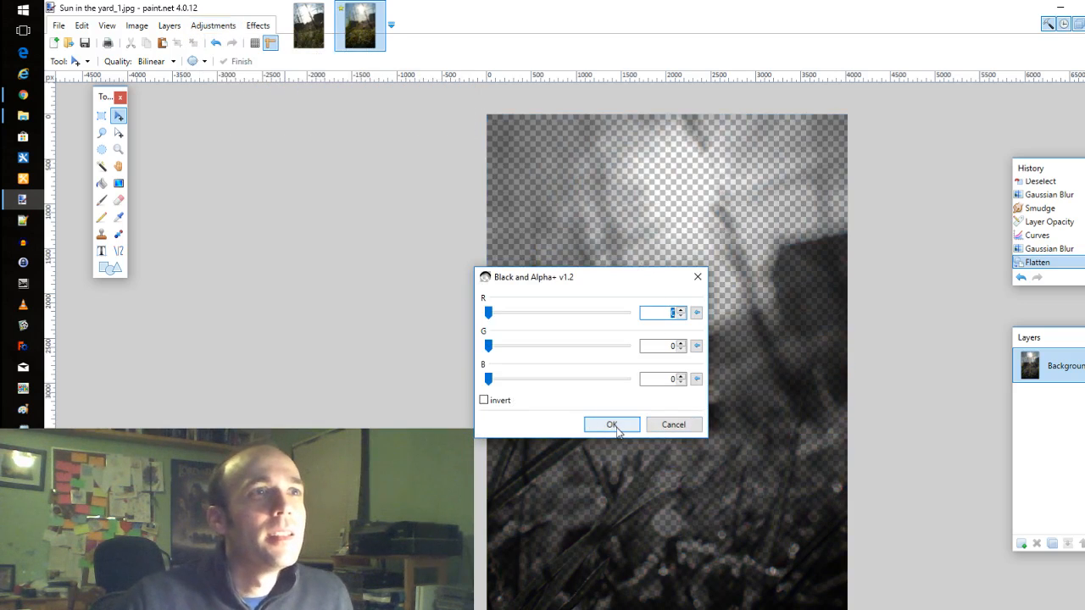
{"action": "left_click", "coordinate": [674, 424]}
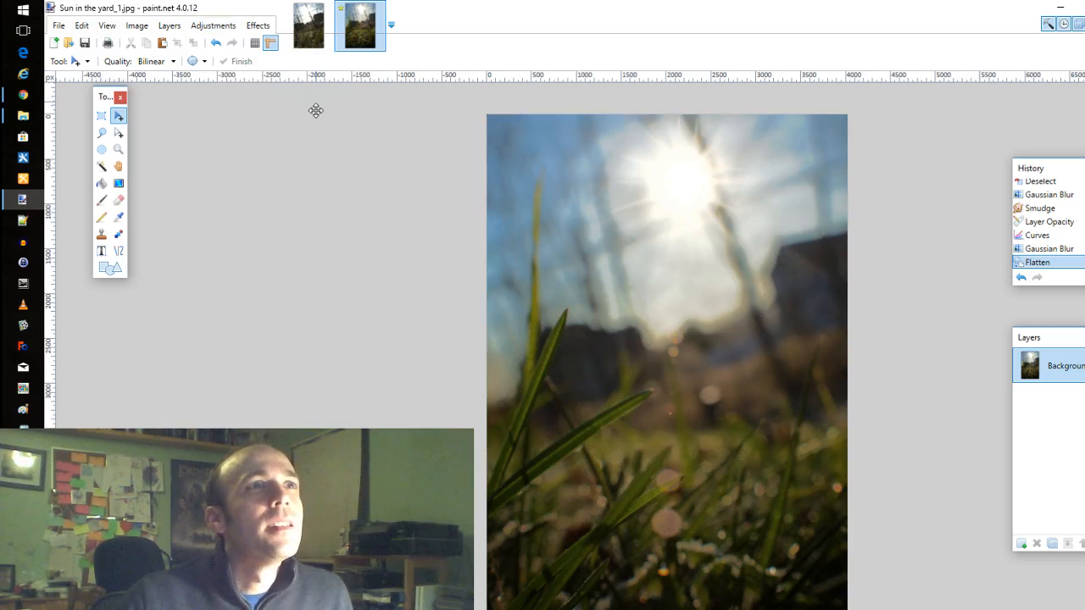
Convert the flattened photo to black and white
{"action": "left_click", "coordinate": [198, 26]}
{"action": "left_click", "coordinate": [272, 71]}
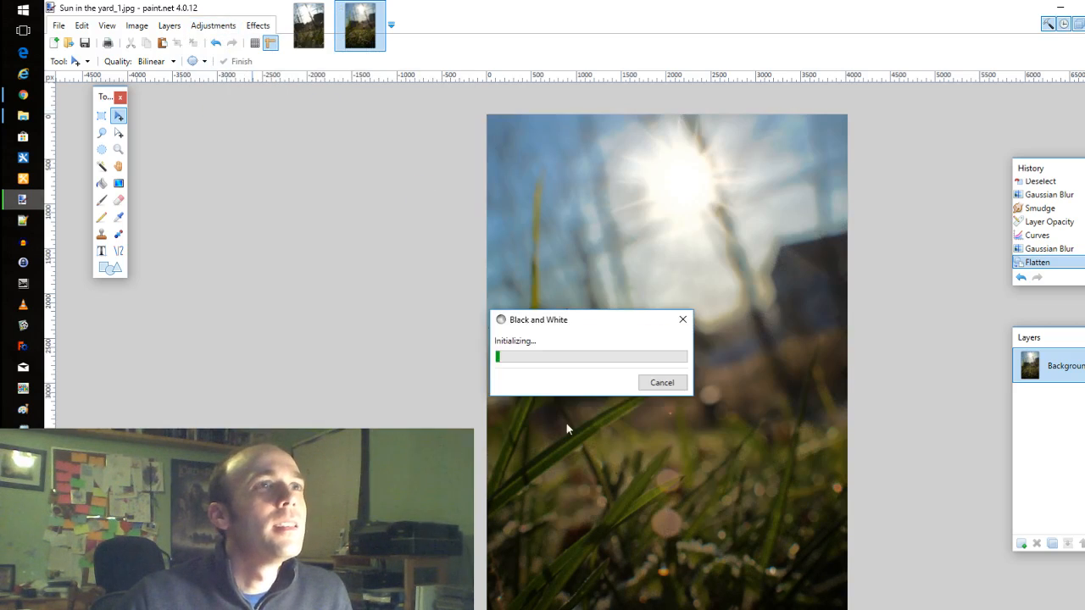
Slightly darken the black-and-white photo with a Luminosity curve, pulling one point in the shadows and one in the highlights just below the diagonal
{"action": "left_click", "coordinate": [213, 26]}
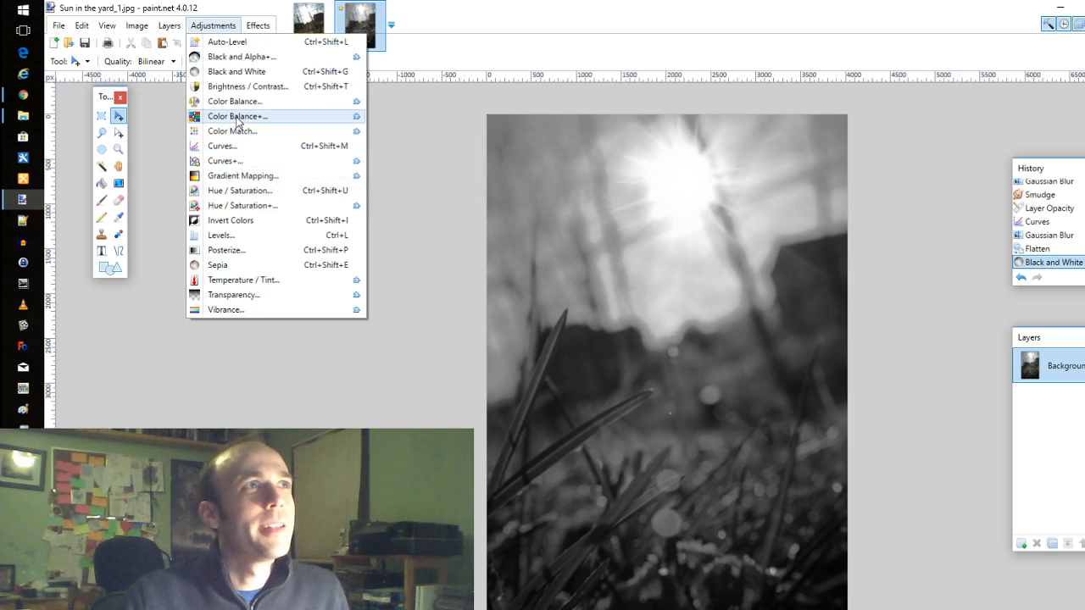
{"action": "left_click", "coordinate": [212, 146]}
{"action": "left_click_drag", "start_coordinate": [585, 227], "coordinate": [320, 247]}
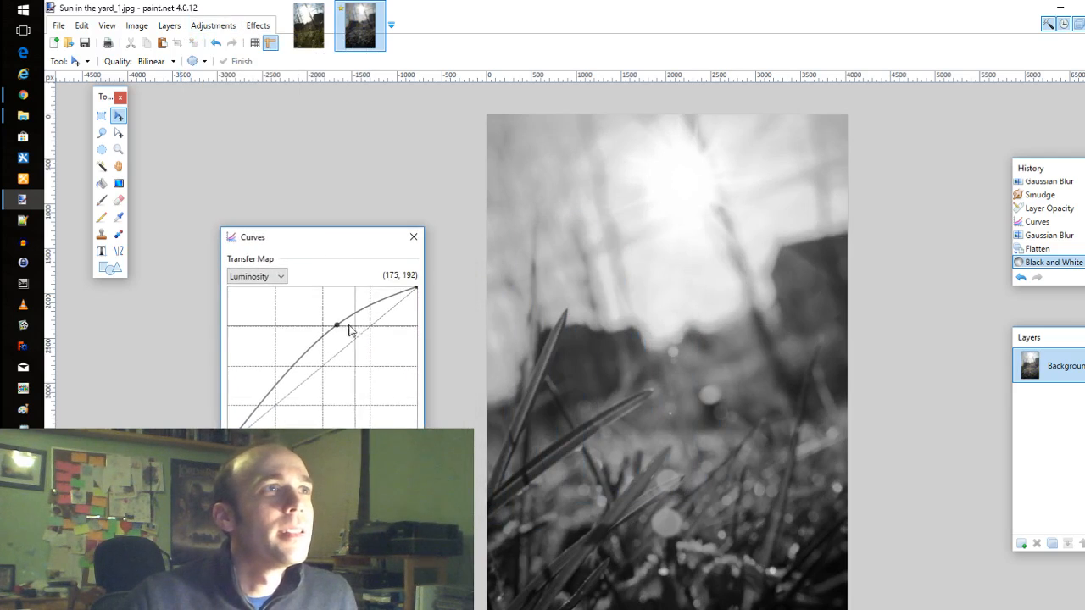
{"action": "left_click_drag", "start_coordinate": [337, 331], "coordinate": [353, 371]}
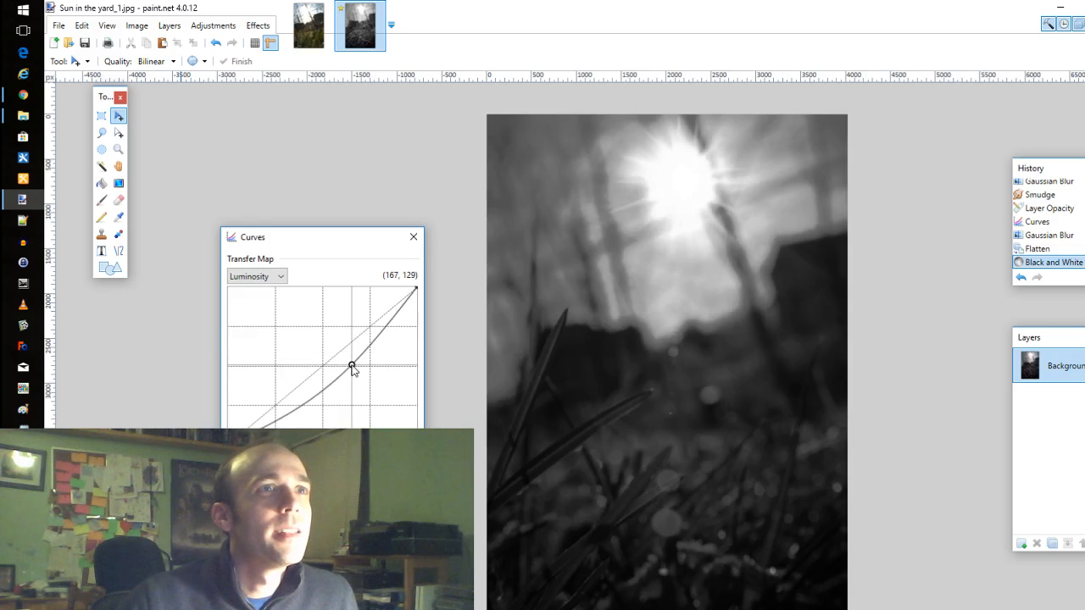
{"action": "left_click_drag", "start_coordinate": [287, 411], "coordinate": [289, 411]}
{"action": "left_click_drag", "start_coordinate": [352, 365], "coordinate": [349, 356]}
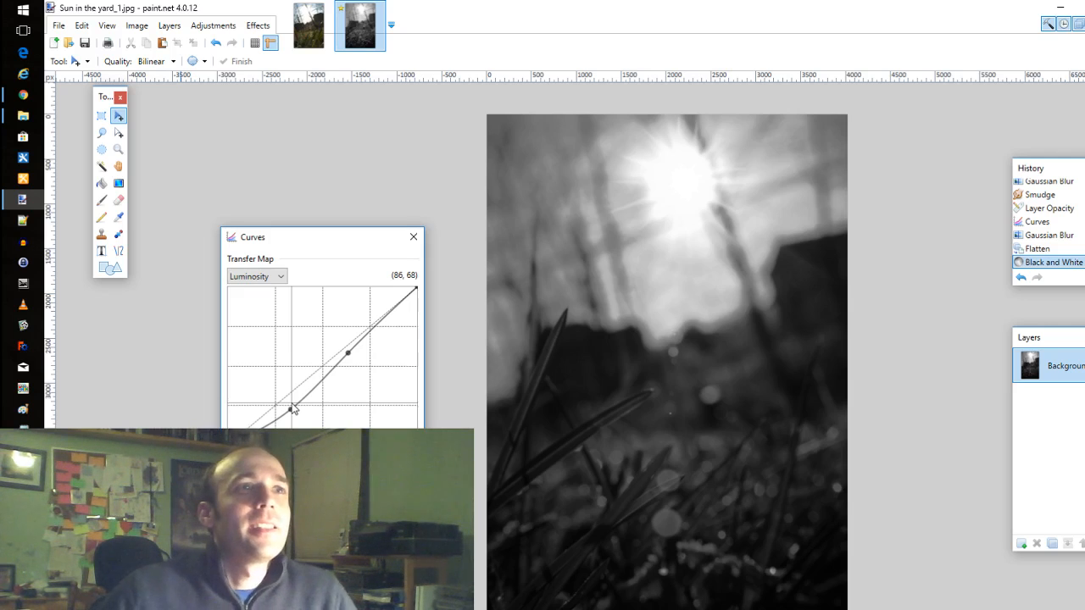
{"action": "left_click_drag", "start_coordinate": [291, 410], "coordinate": [286, 408]}
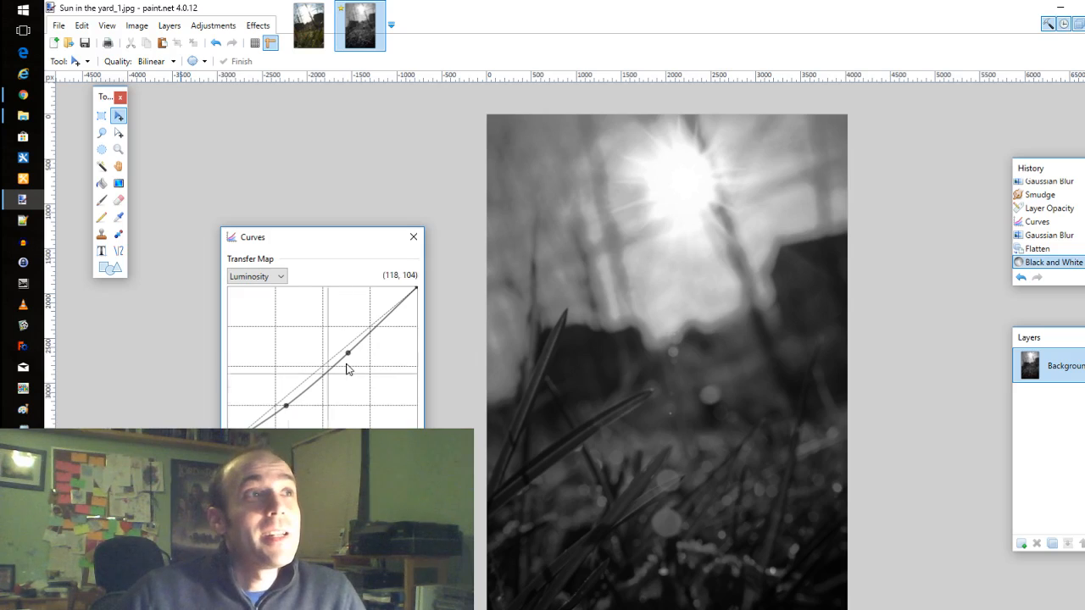
{"action": "left_click_drag", "start_coordinate": [348, 355], "coordinate": [347, 357]}
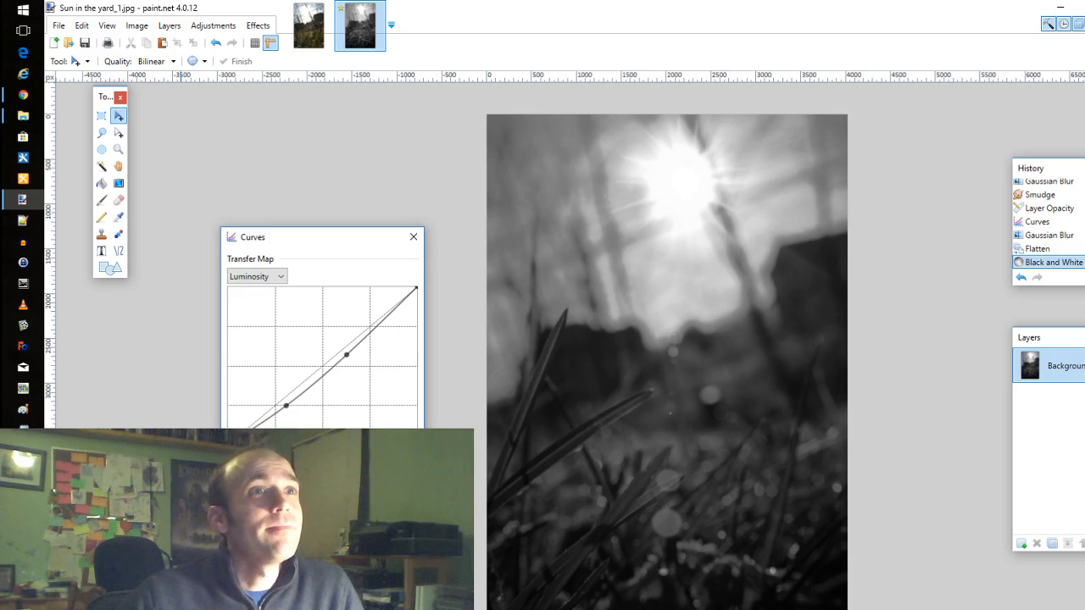
{"action": "left_click", "coordinate": [325, 495]}
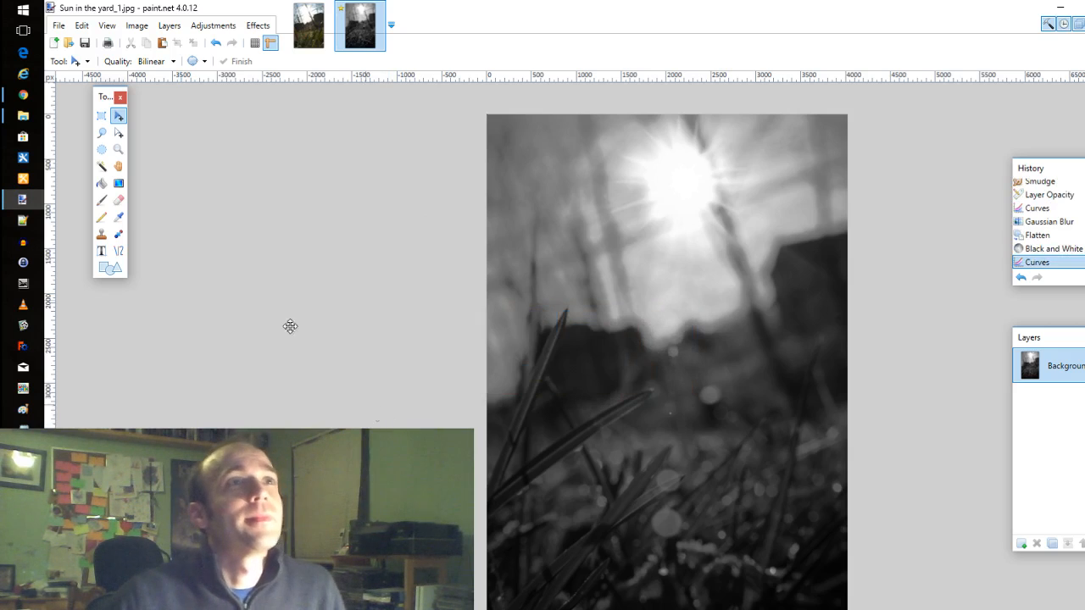
Save the black-and-white version in the FINISHED folder as the JPEG "Sun in the yard_1_BW" at quality 100
{"action": "left_click", "coordinate": [59, 26]}
{"action": "left_click", "coordinate": [85, 133]}
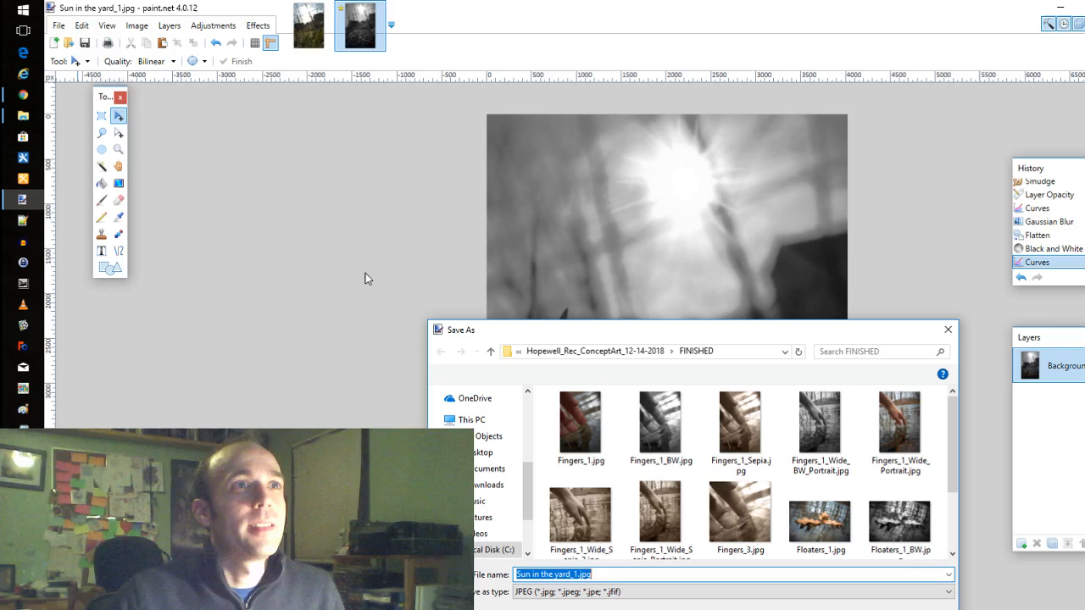
{"action": "left_click_drag", "start_coordinate": [594, 339], "coordinate": [220, 311]}
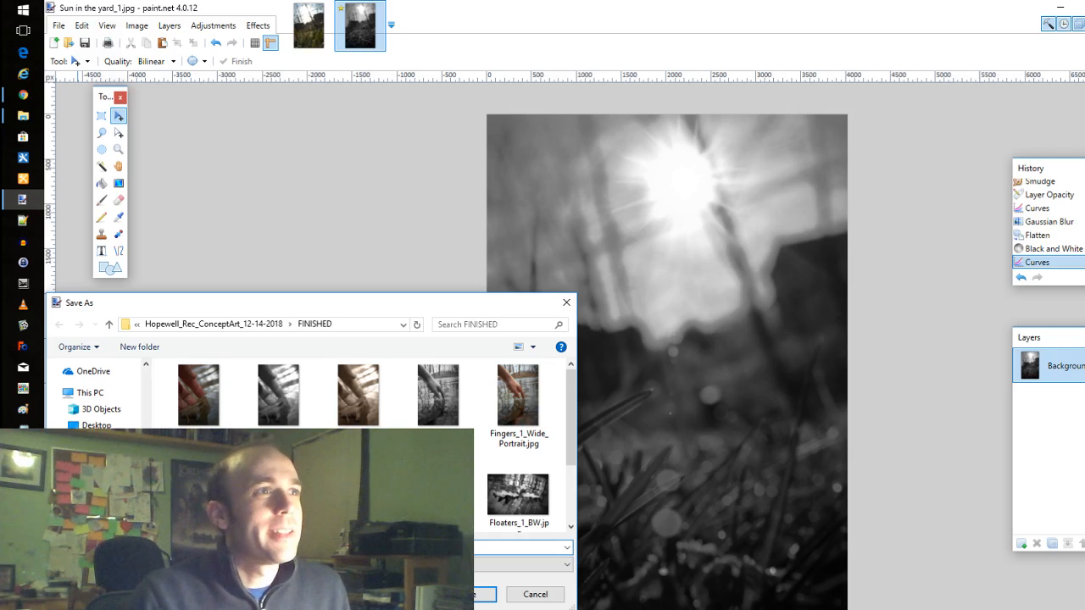
{"action": "key", "text": "Return"}
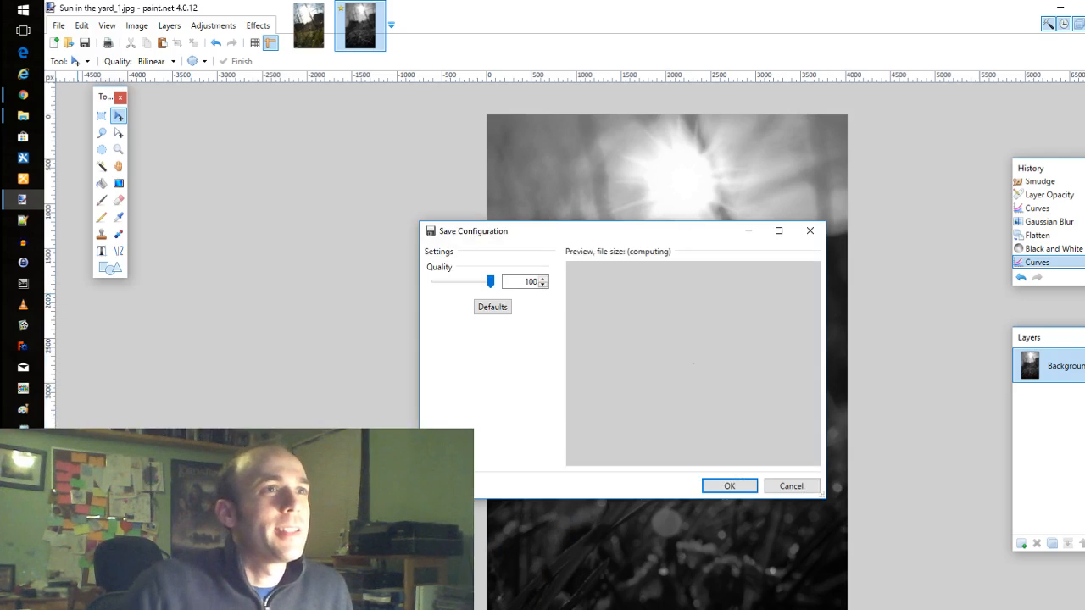
{"action": "left_click", "coordinate": [729, 486]}
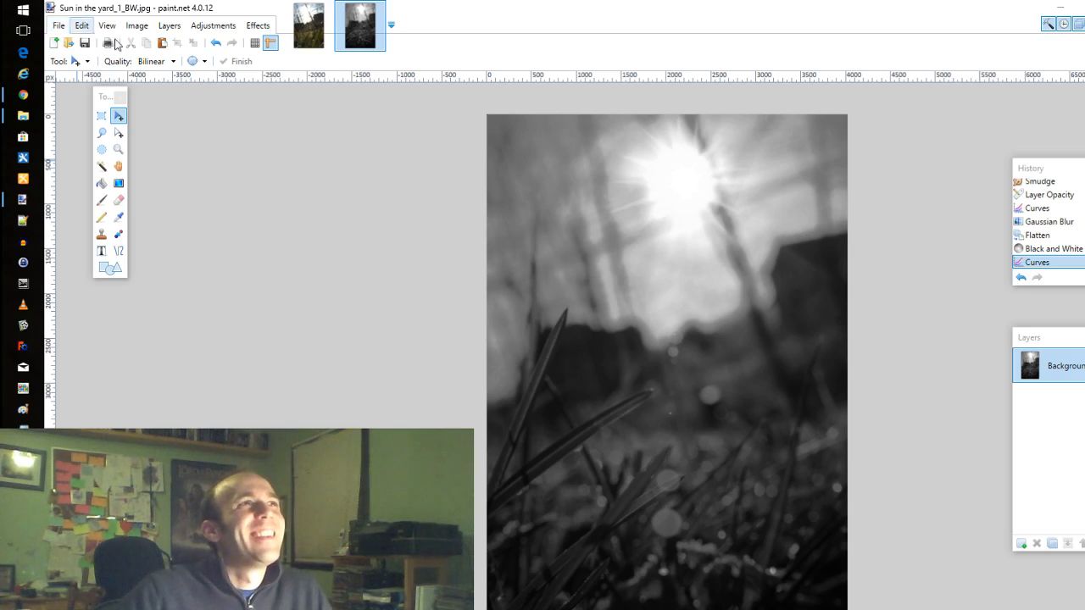
{"action": "key", "text": "ctrl+a"}
{"action": "left_click", "coordinate": [215, 102]}
{"action": "key", "text": "ctrl+z"}
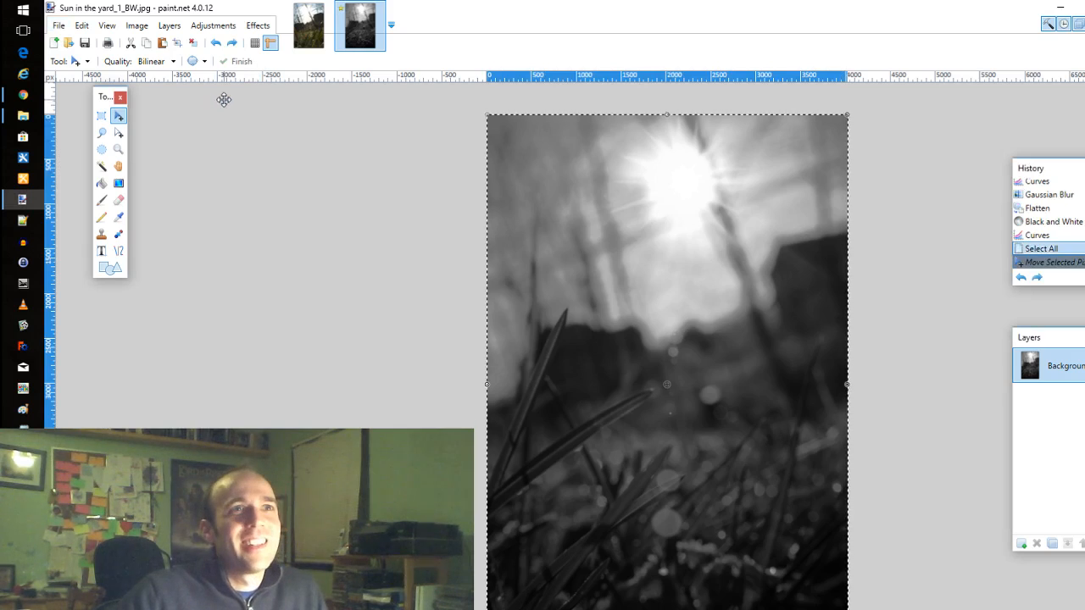
{"action": "key", "text": "ctrl+z"}
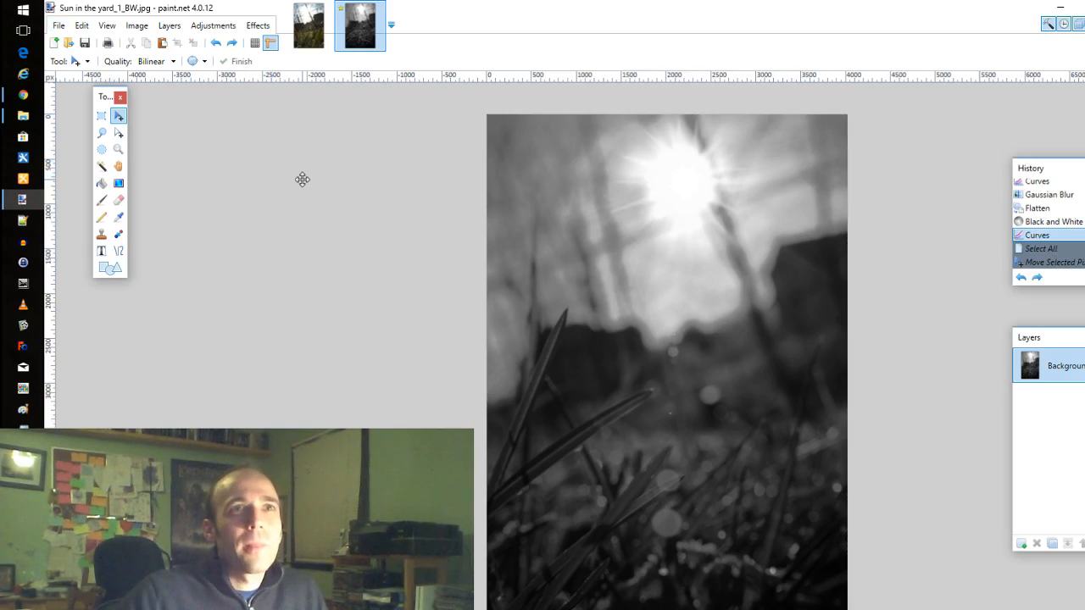
Undo the black-and-white conversion and its curves adjustment, and apply Sepia to the flattened colour photo
{"action": "key", "text": "ctrl+z"}
{"action": "key", "text": "ctrl+z"}
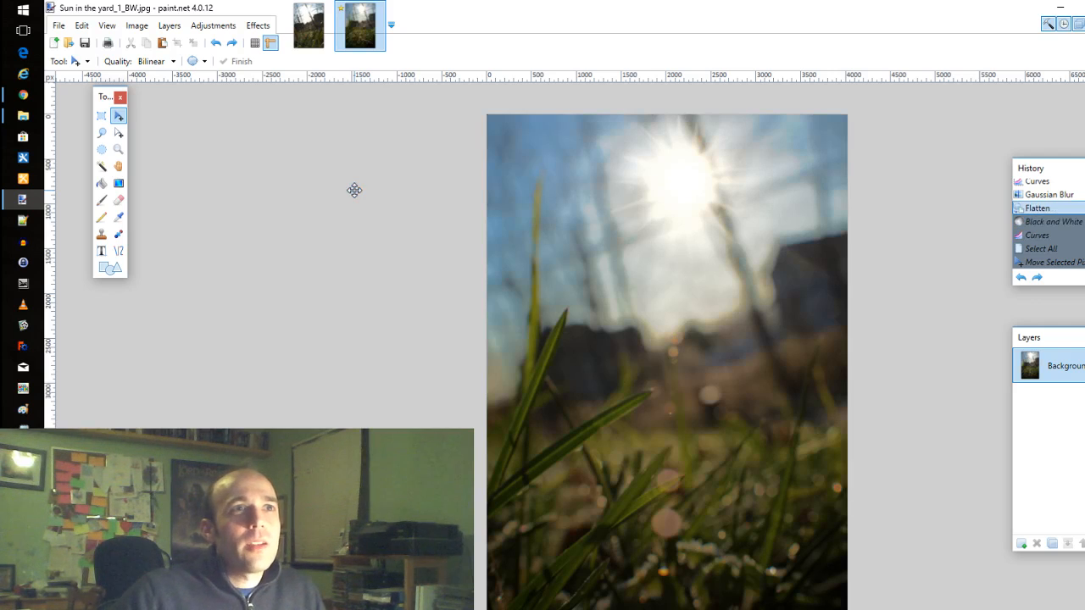
{"action": "left_click", "coordinate": [214, 25]}
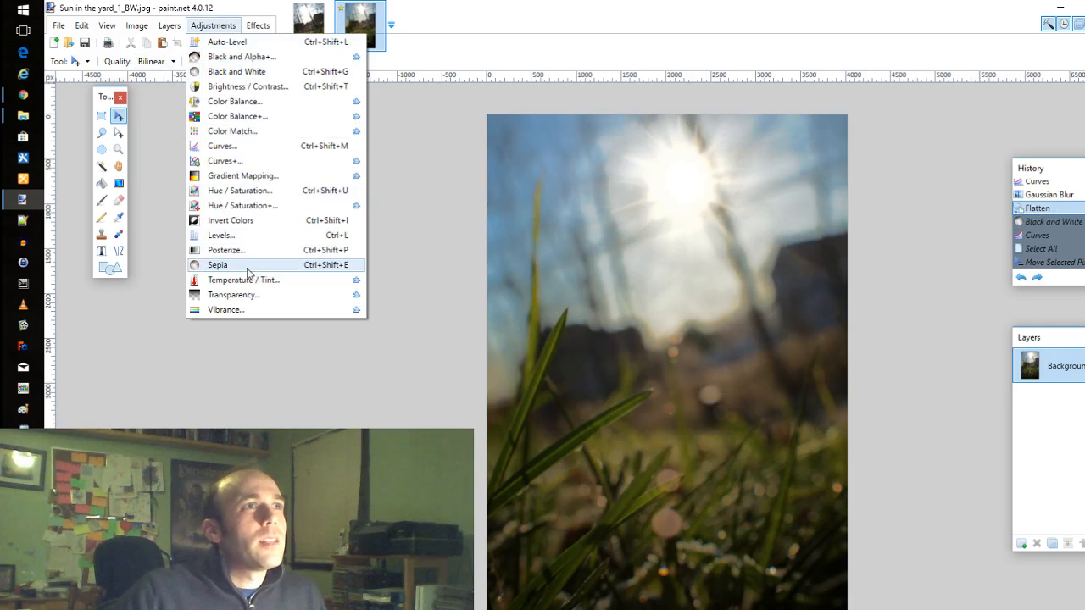
{"action": "left_click", "coordinate": [217, 265]}
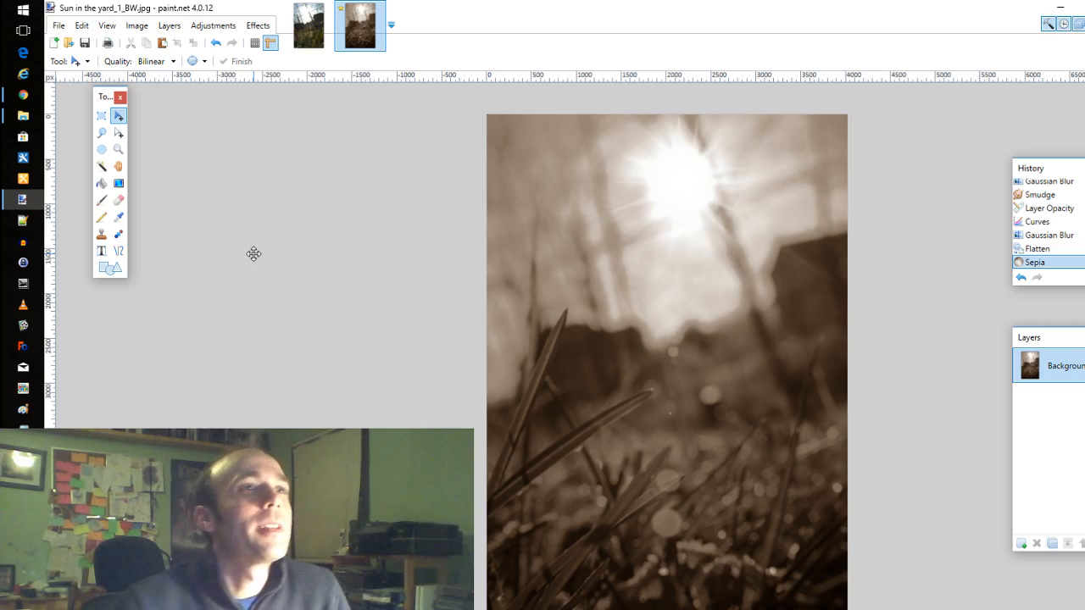
Darken the sepia photo with the same two-point Luminosity curve used for the black-and-white version
{"action": "left_click", "coordinate": [214, 26]}
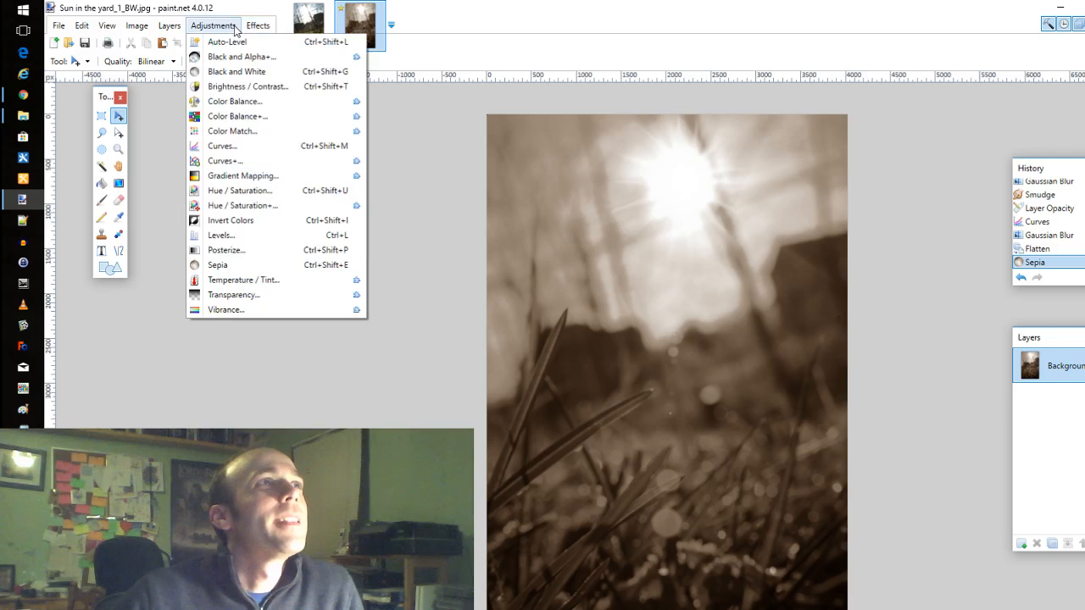
{"action": "left_click", "coordinate": [261, 27]}
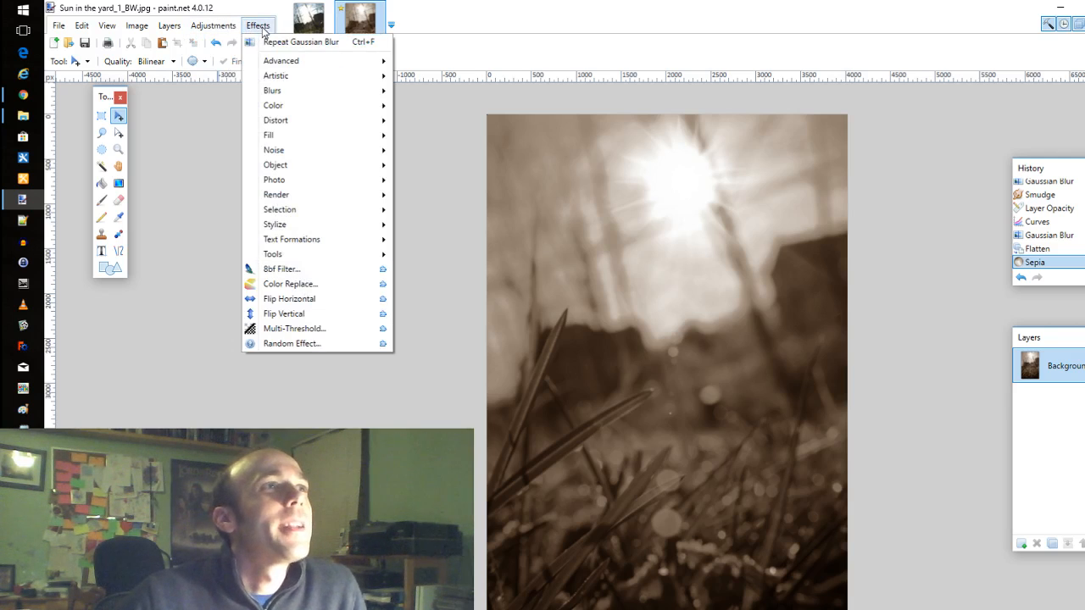
{"action": "mouse_move", "coordinate": [229, 29]}
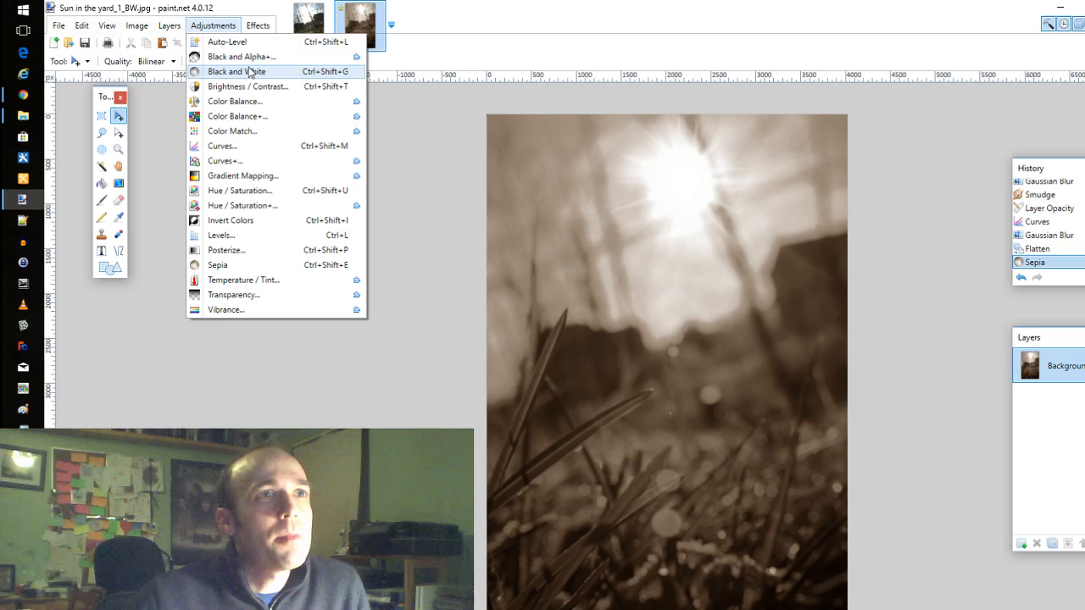
{"action": "left_click", "coordinate": [240, 146]}
{"action": "left_click_drag", "start_coordinate": [571, 220], "coordinate": [224, 233]}
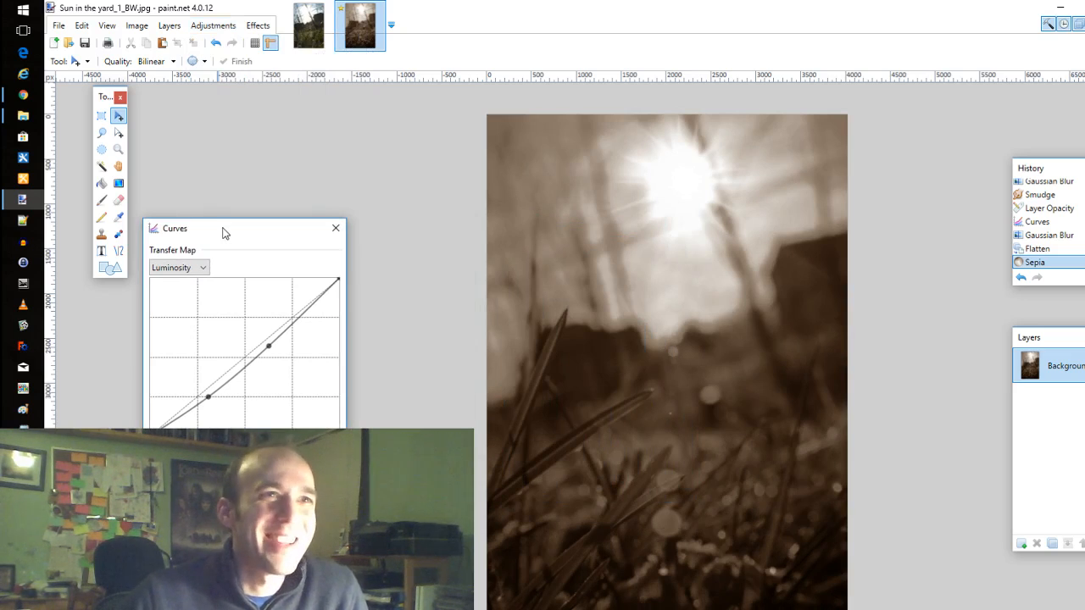
{"action": "key", "text": "Return"}
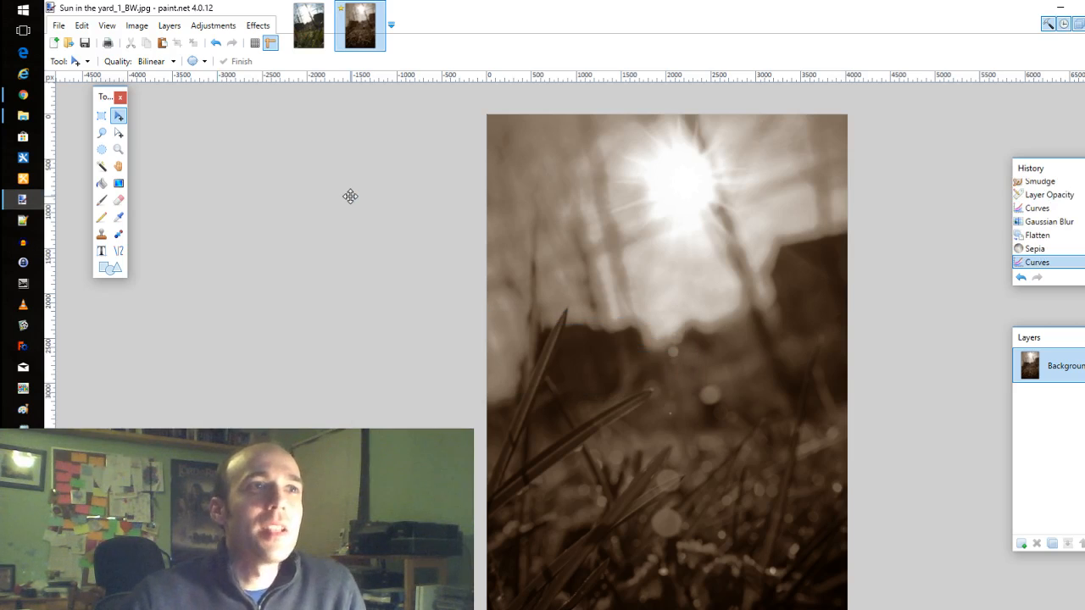
Save the sepia version in the FINISHED folder as the JPEG "Sun in the yard_1_Sepia" at quality 100
{"action": "left_click", "coordinate": [59, 26]}
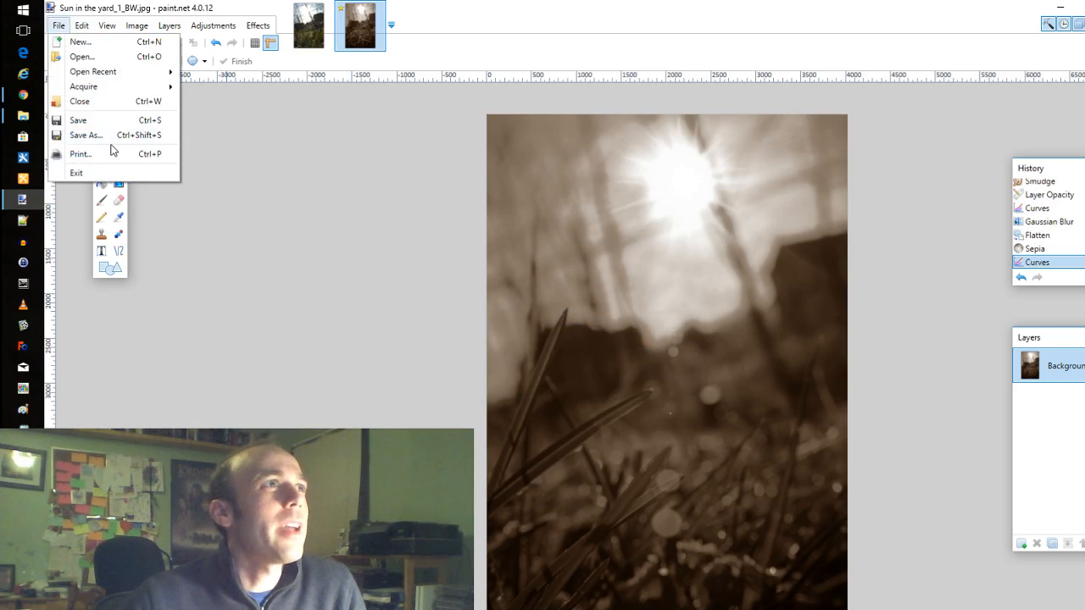
{"action": "left_click", "coordinate": [99, 135]}
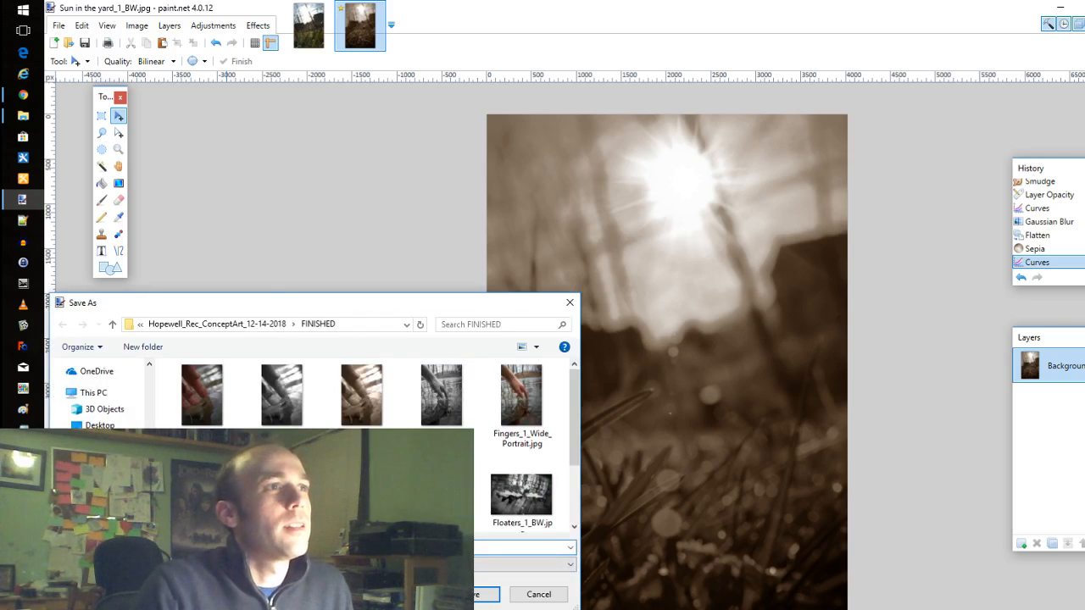
{"action": "key", "text": "Return"}
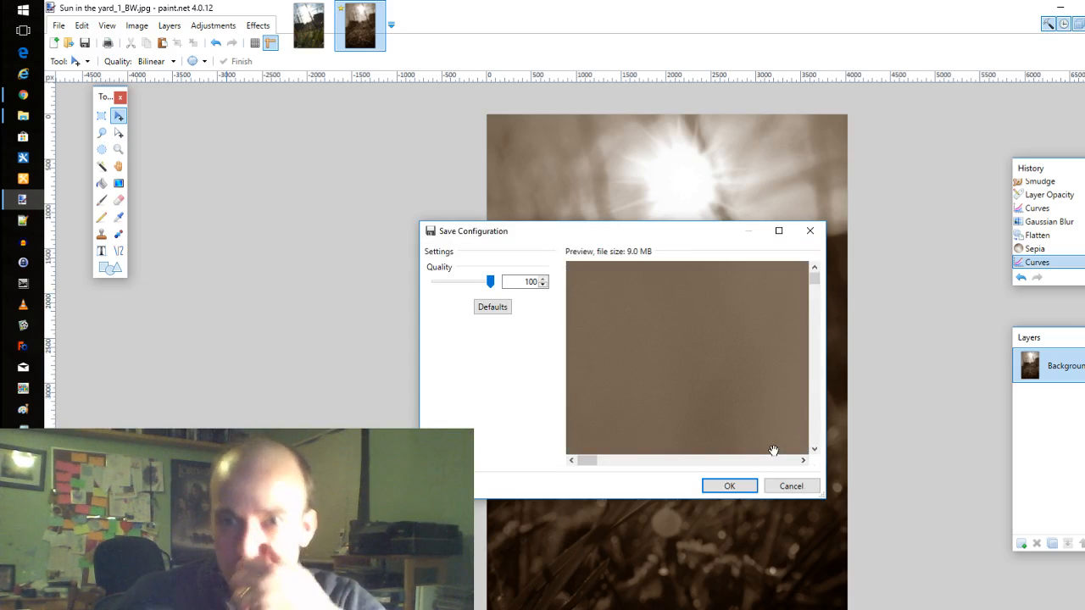
{"action": "left_click", "coordinate": [718, 490]}
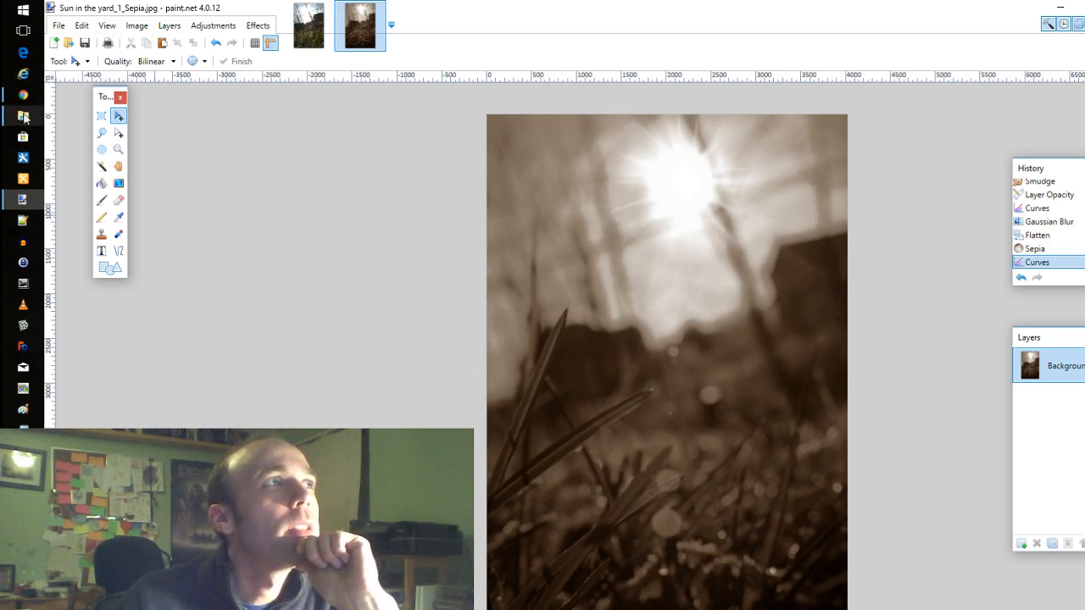
Select the entire sepia image
{"action": "mouse_move", "coordinate": [23, 117]}
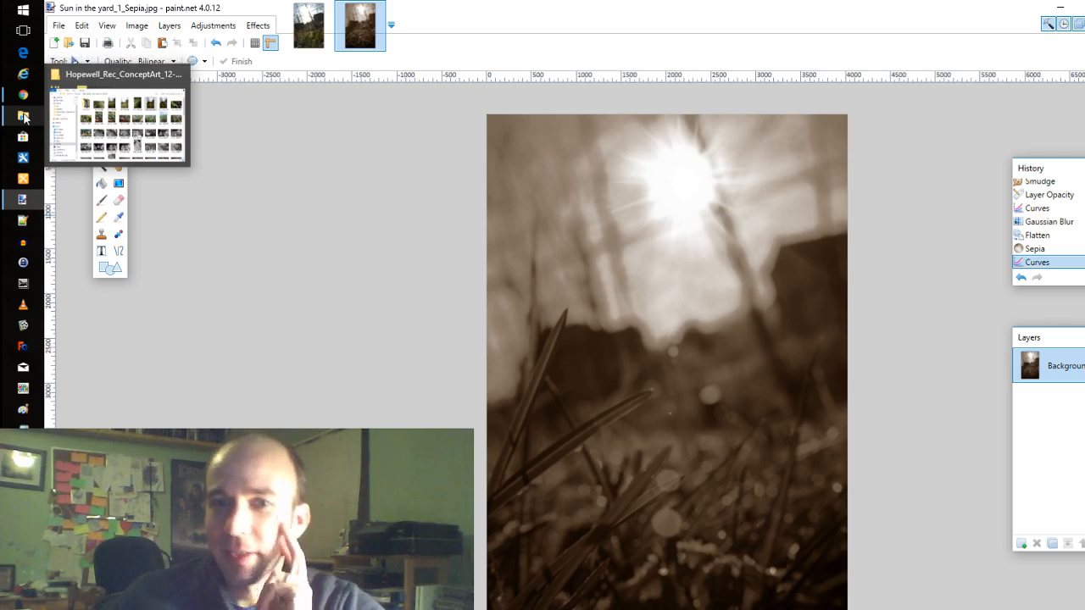
{"action": "key", "text": "ctrl+a"}
{"action": "left_click", "coordinate": [206, 266]}
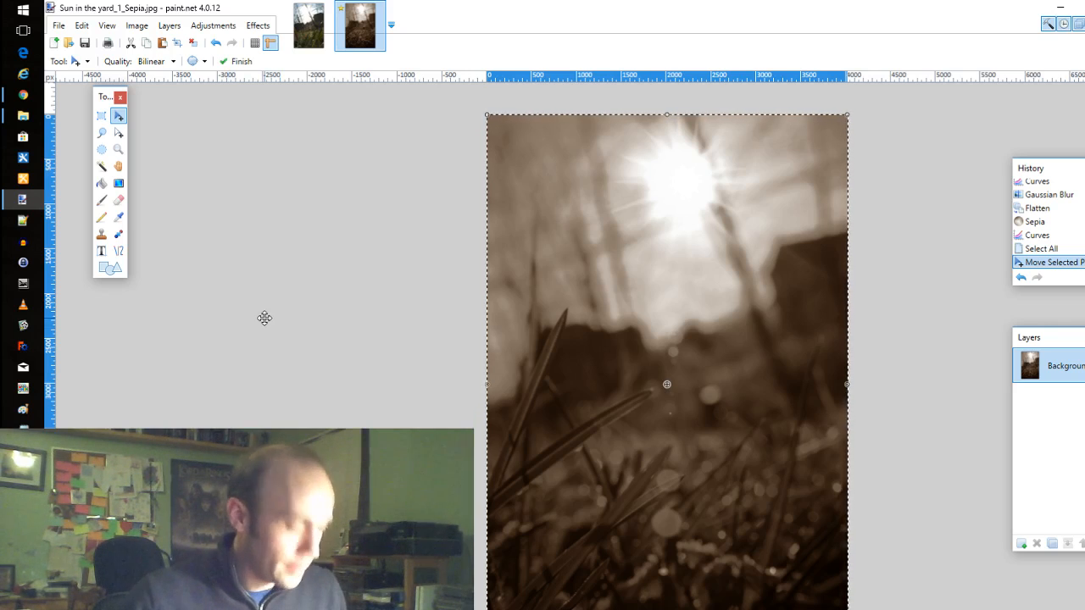
Switch to File Explorer and look through the NEF thumbnails in the Hopewell_Rec_ConceptArt_12-14-2018 folder for another photo
{"action": "left_click", "coordinate": [23, 115]}
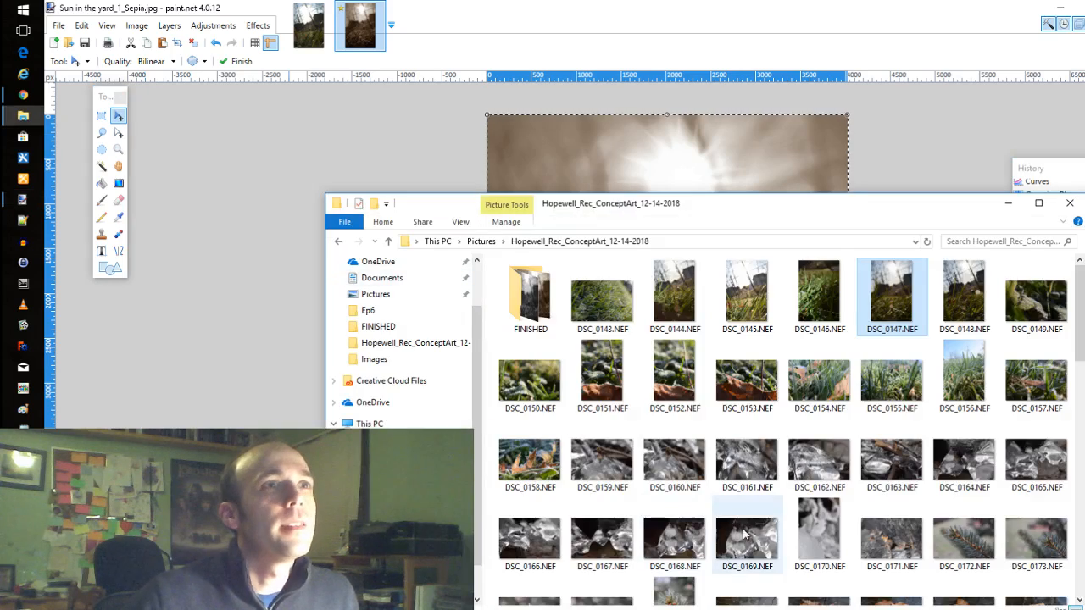
{"action": "scroll", "coordinate": [744, 532], "scroll_direction": "down", "scroll_amount": 10}
{"action": "scroll", "coordinate": [712, 491], "scroll_direction": "up", "scroll_amount": 10}
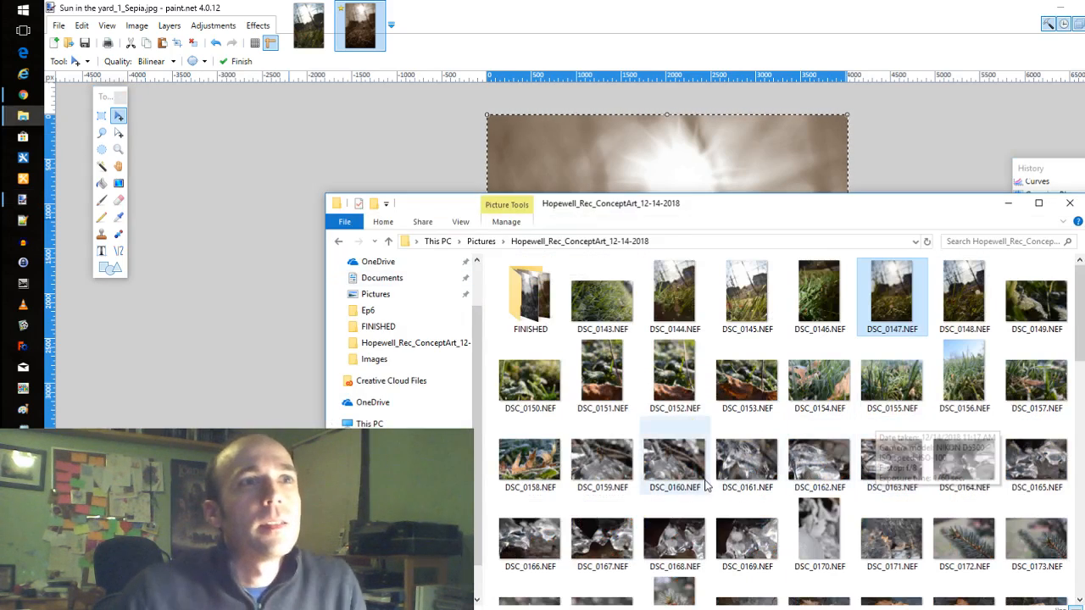
{"action": "scroll", "coordinate": [708, 486], "scroll_direction": "down", "scroll_amount": 10}
{"action": "scroll", "coordinate": [711, 485], "scroll_direction": "up", "scroll_amount": 10}
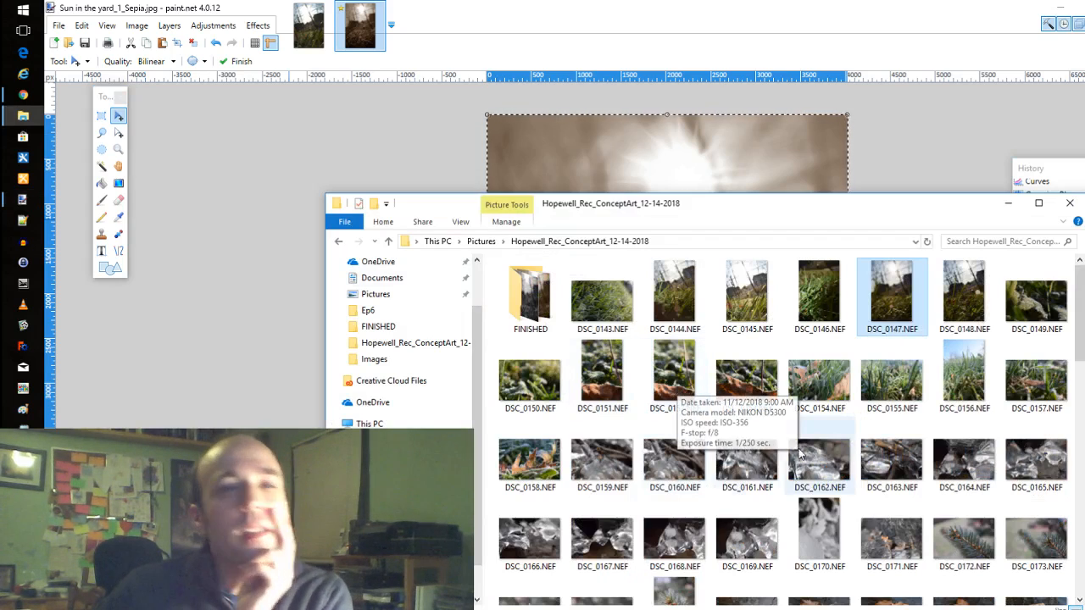
Open DSC_0159.NEF in Photos and compare the ice close-ups one by one up to DSC_0162.NEF
{"action": "right_click", "coordinate": [609, 466]}
{"action": "mouse_move", "coordinate": [669, 293]}
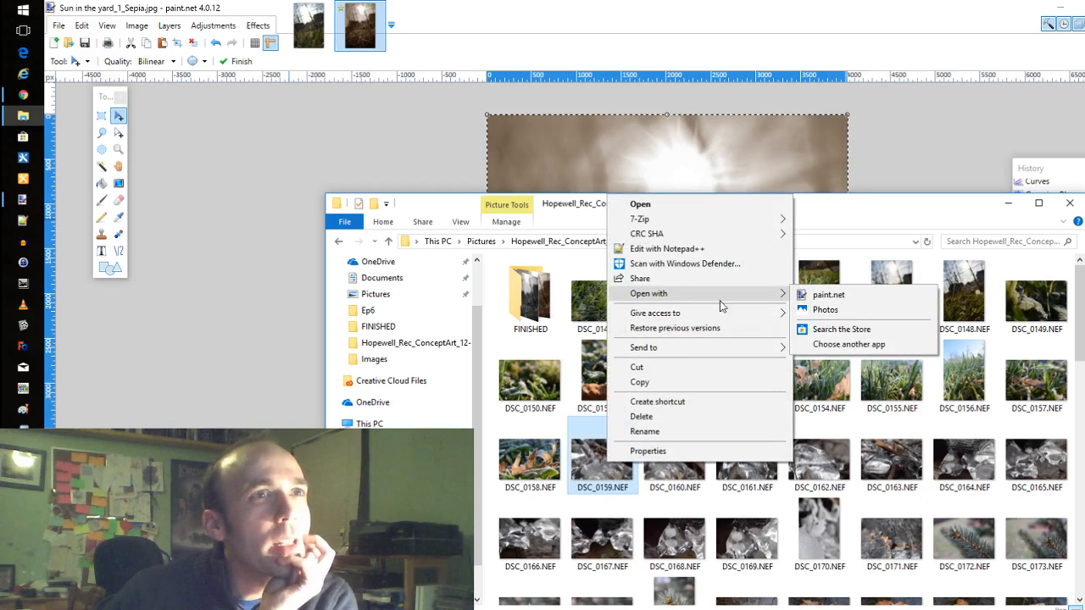
{"action": "left_click", "coordinate": [827, 309]}
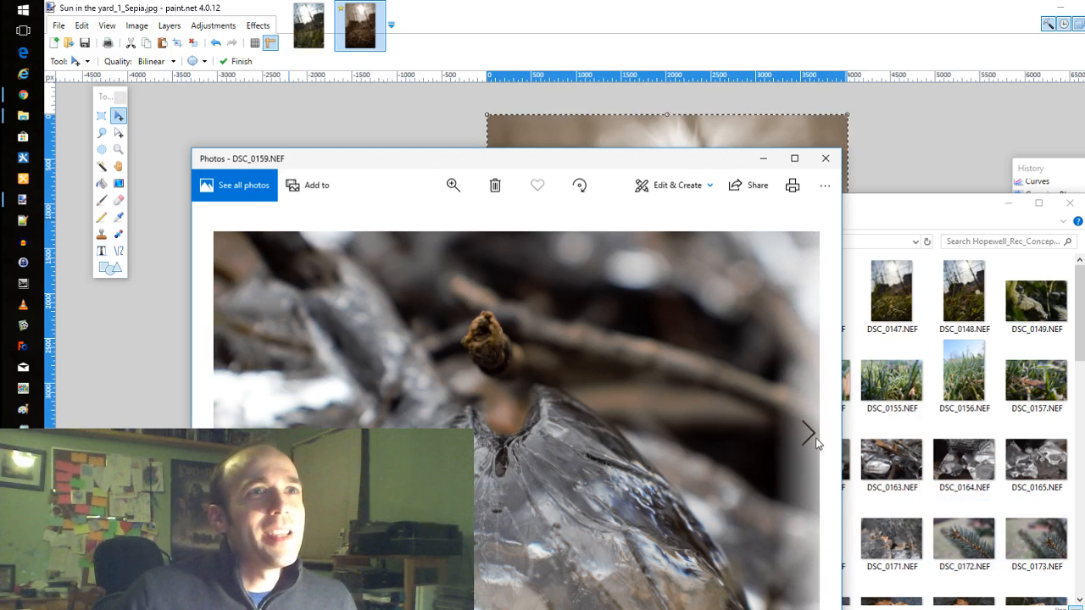
{"action": "left_click", "coordinate": [810, 435]}
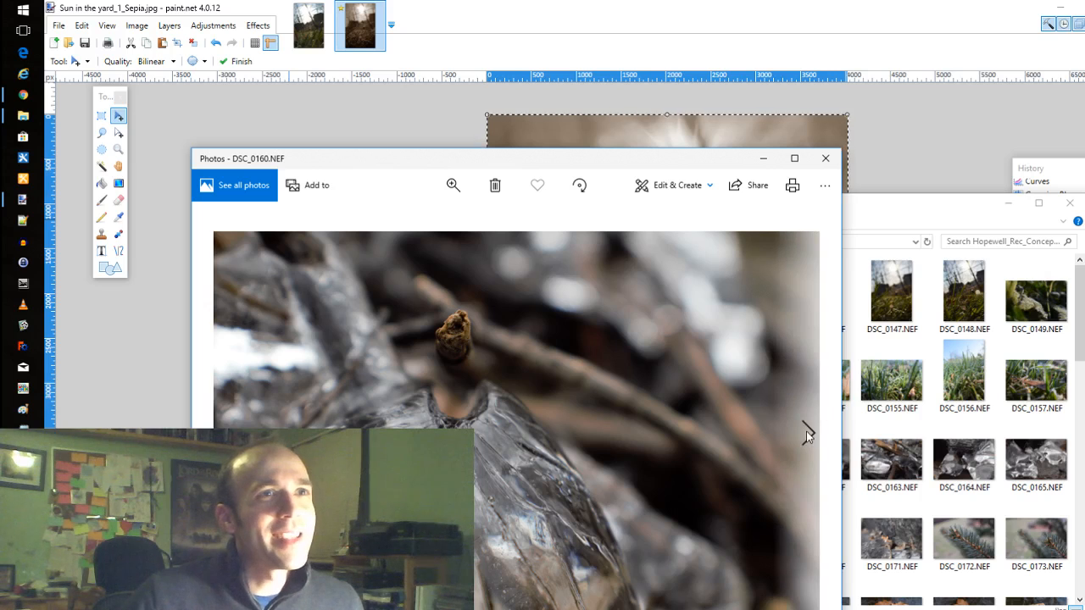
{"action": "left_click", "coordinate": [806, 432]}
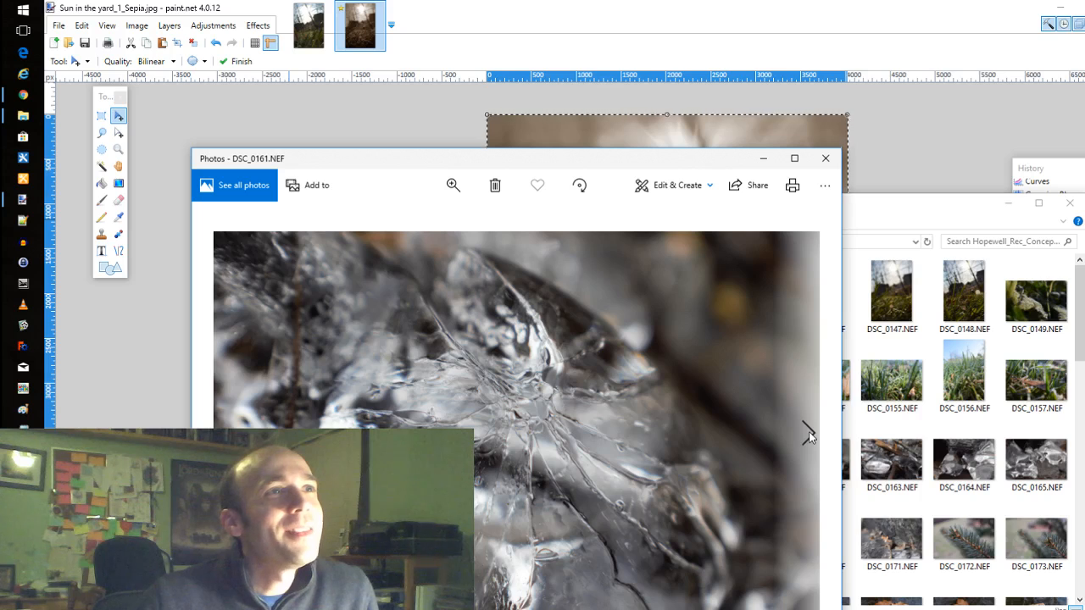
{"action": "left_click", "coordinate": [808, 436]}
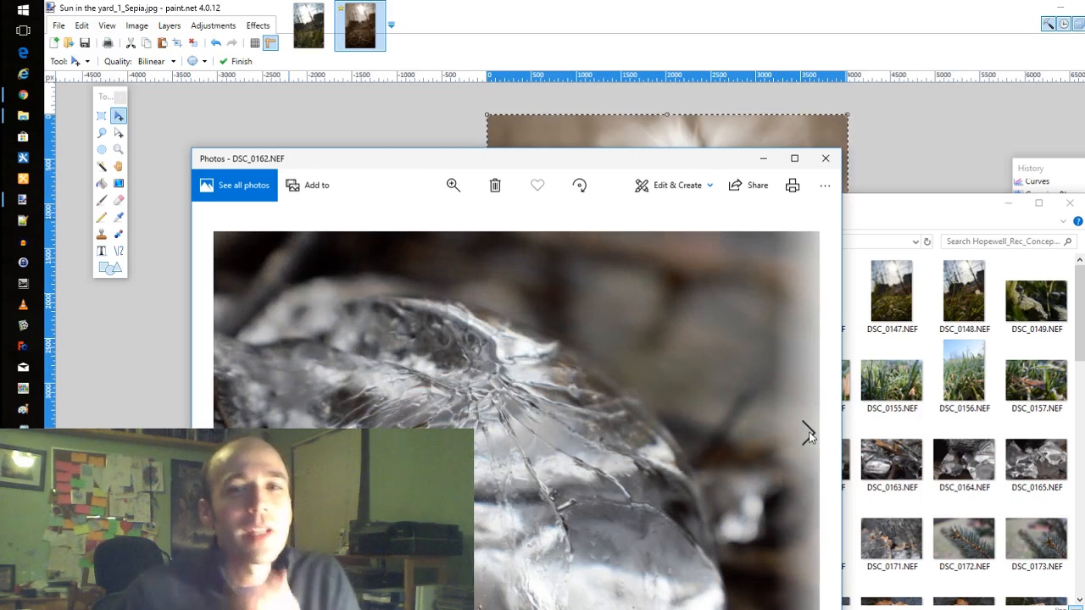
Compare the ice close-ups DSC_0163.NEF, DSC_0162.NEF and DSC_0161.NEF in Photos, ending on DSC_0161.NEF
{"action": "left_click", "coordinate": [808, 436]}
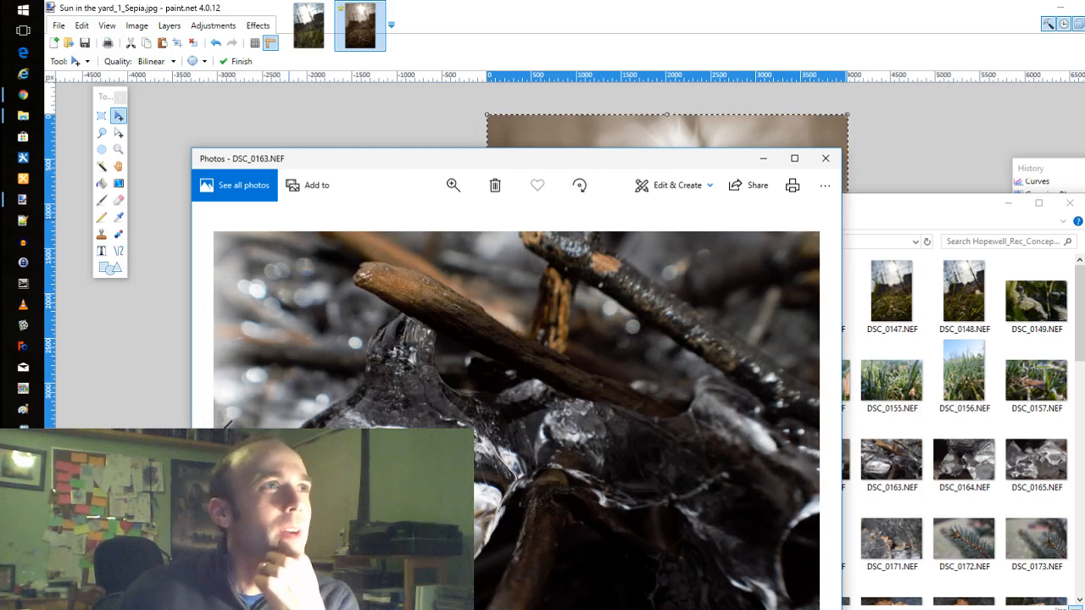
{"action": "key", "text": "Left"}
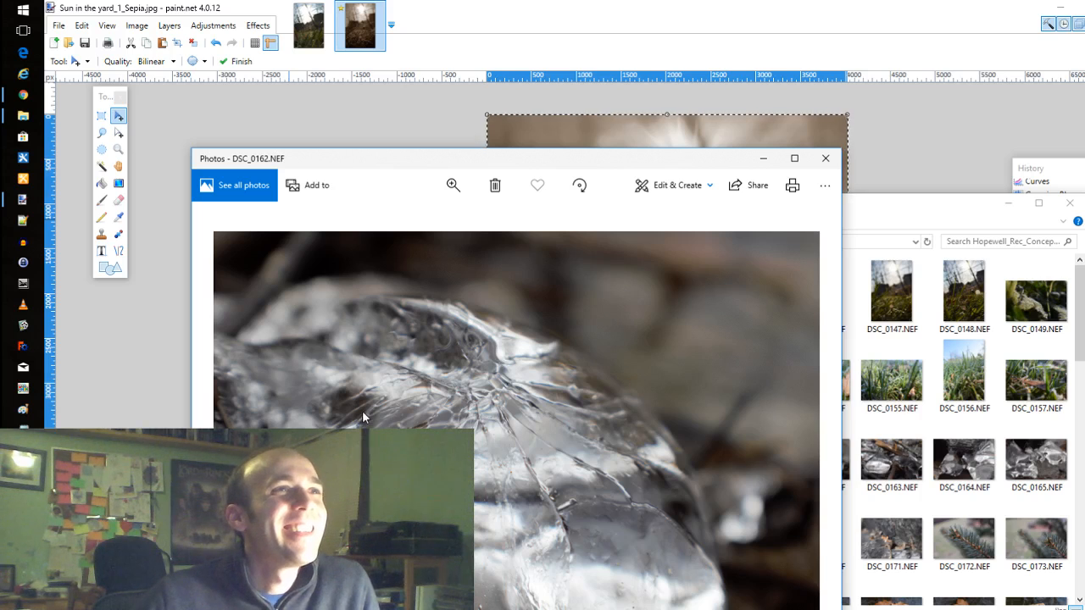
{"action": "left_click", "coordinate": [229, 422]}
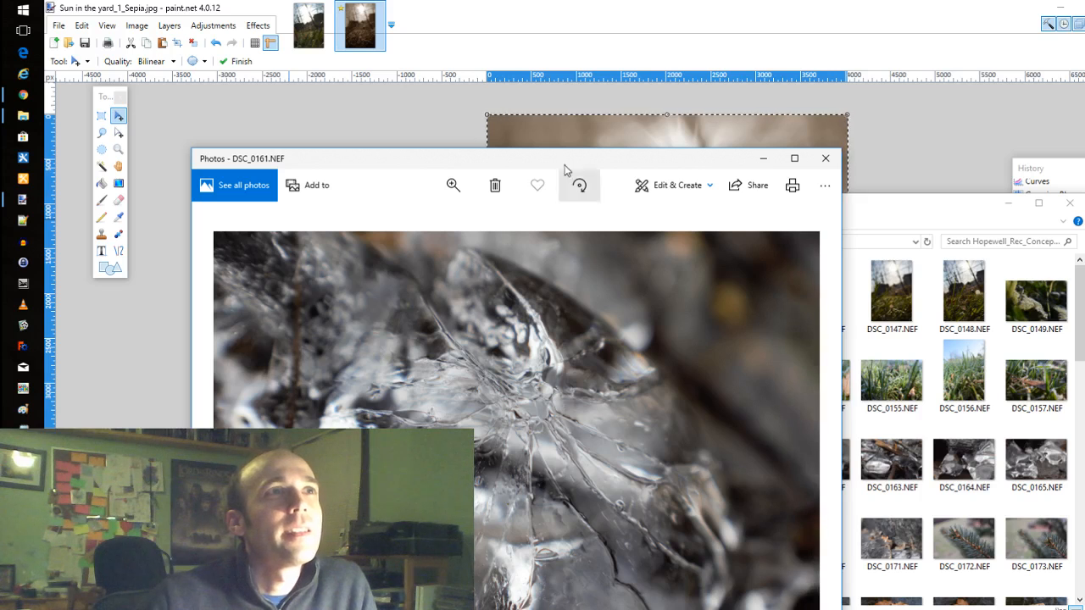
Move the photo viewer aside, bring the Hopewell_Rec_ConceptArt_12-14-2018 folder forward and open DSC_0161.NEF in paint.net
{"action": "left_click_drag", "start_coordinate": [566, 165], "coordinate": [486, 168]}
{"action": "left_click", "coordinate": [948, 226]}
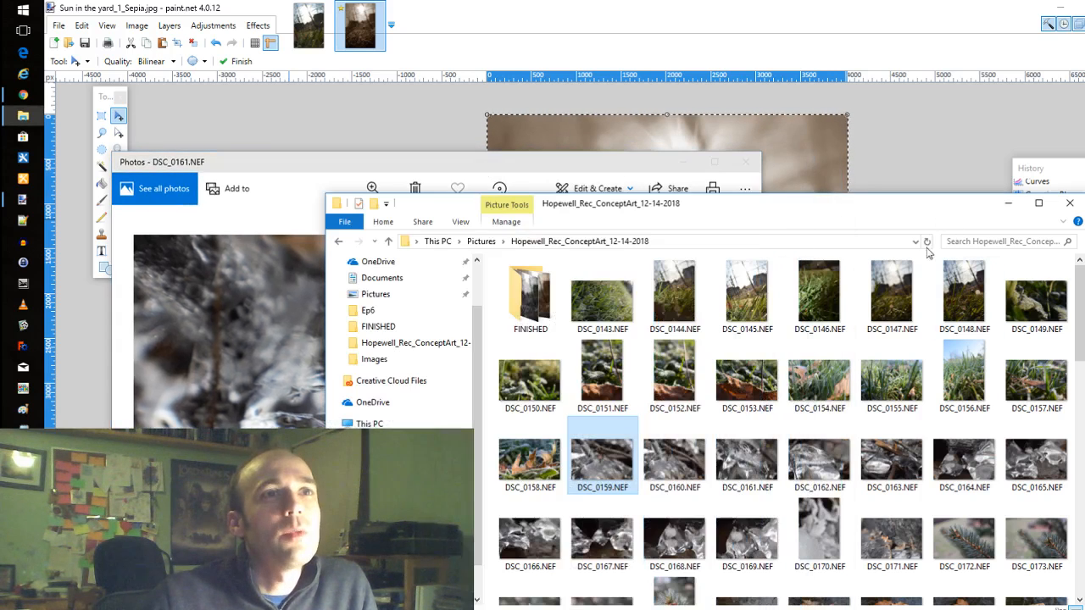
{"action": "key", "text": "alt+Tab"}
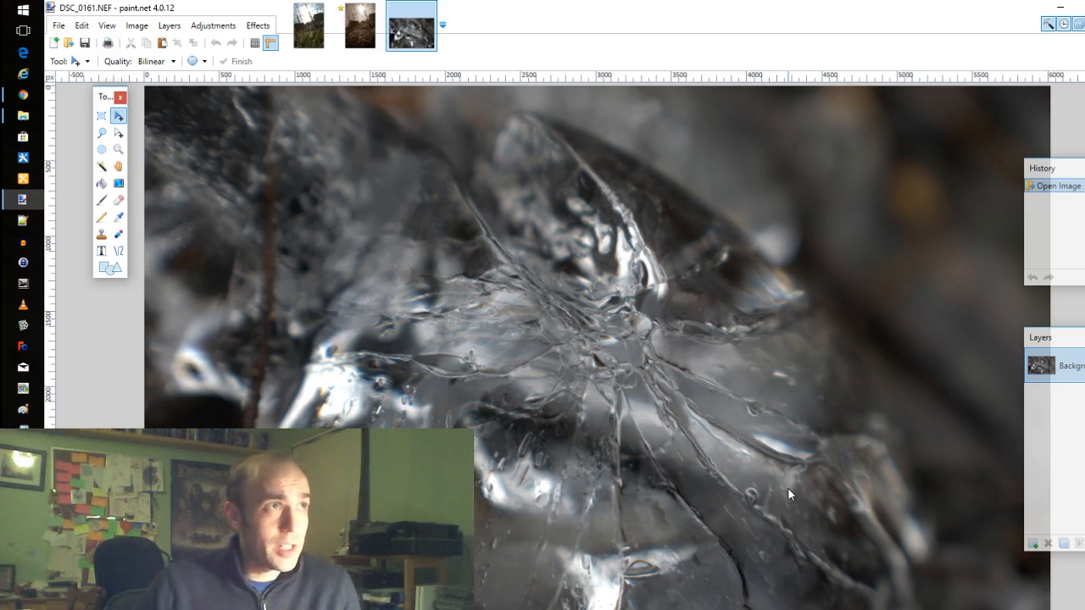
{"action": "left_click", "coordinate": [25, 95]}
{"action": "left_click_drag", "start_coordinate": [293, 65], "coordinate": [312, 79]}
{"action": "left_click", "coordinate": [272, 87]}
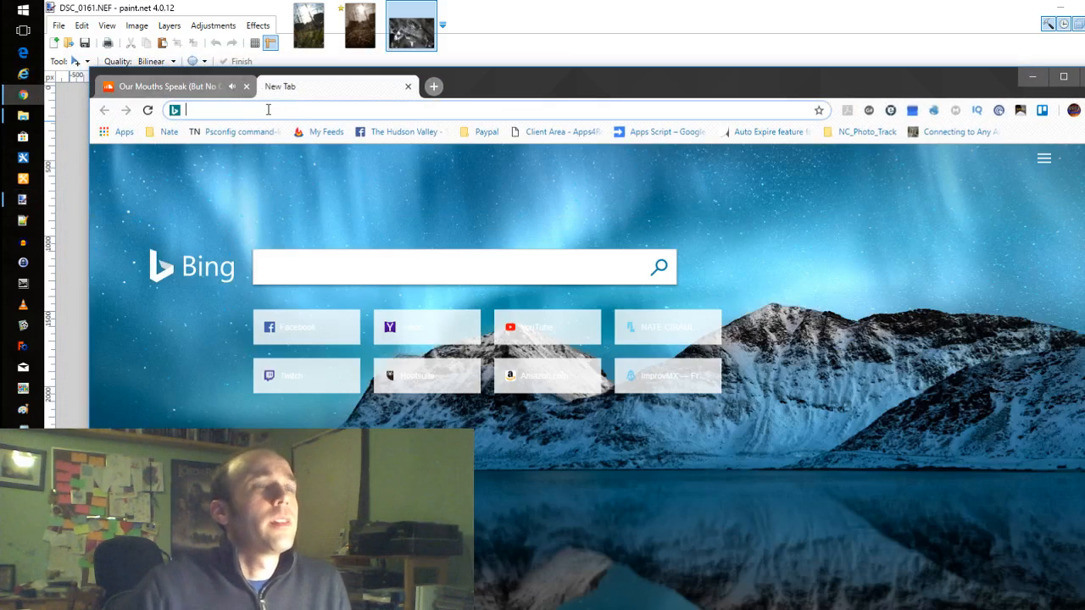
{"action": "type", "text": "www.blogger.com"}
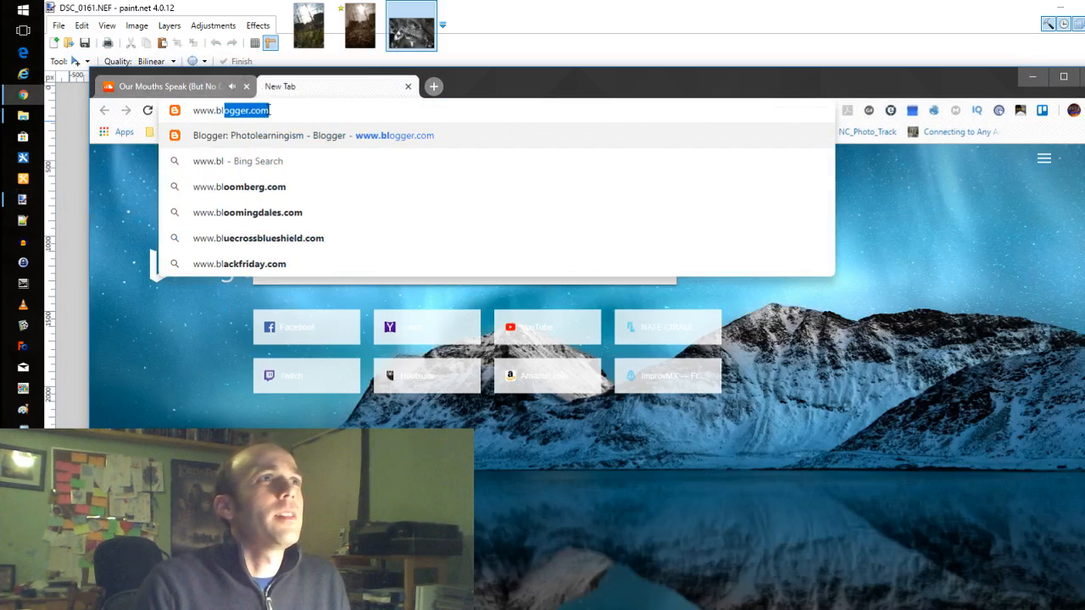
{"action": "key", "text": "Return"}
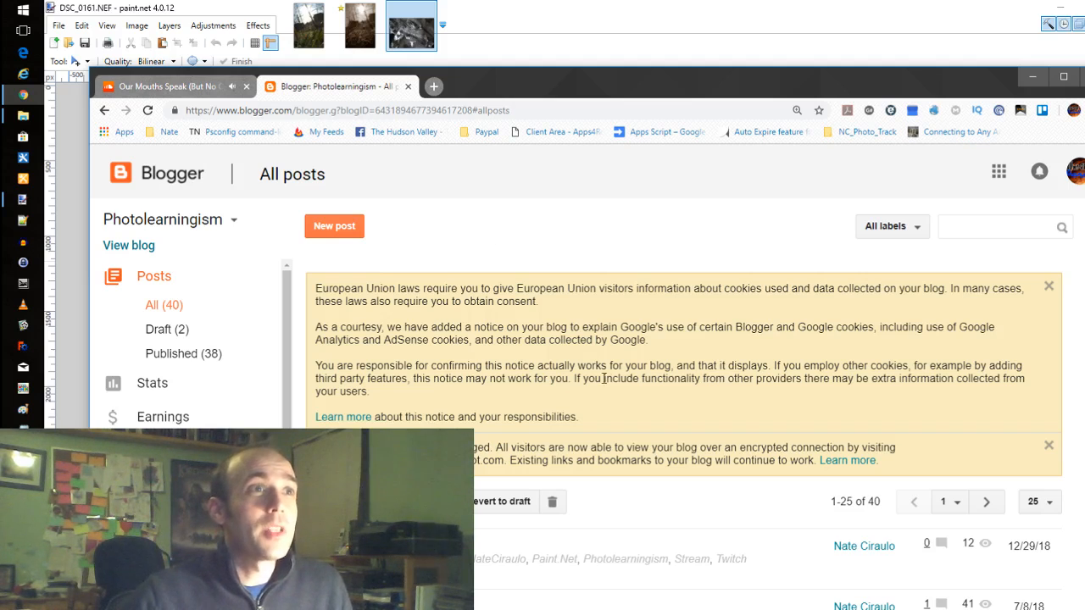
Look through the Photolearningism blog's list of all posts, from the newest entries down to the older ones and back
{"action": "scroll", "coordinate": [604, 379], "scroll_direction": "down", "scroll_amount": 3}
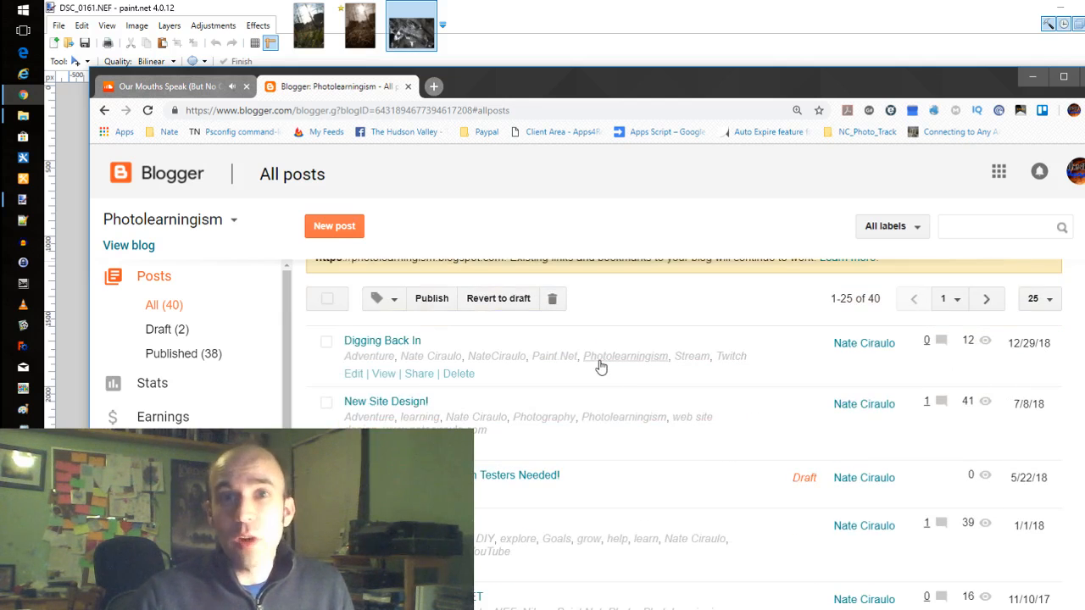
{"action": "scroll", "coordinate": [600, 367], "scroll_direction": "down", "scroll_amount": 1}
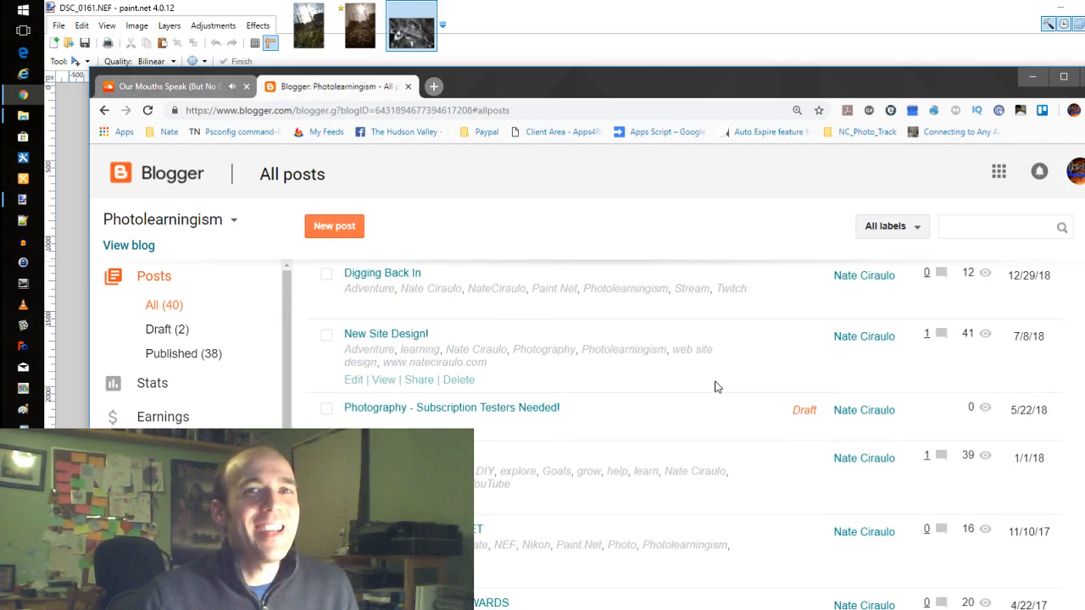
{"action": "scroll", "coordinate": [714, 387], "scroll_direction": "down", "scroll_amount": 1}
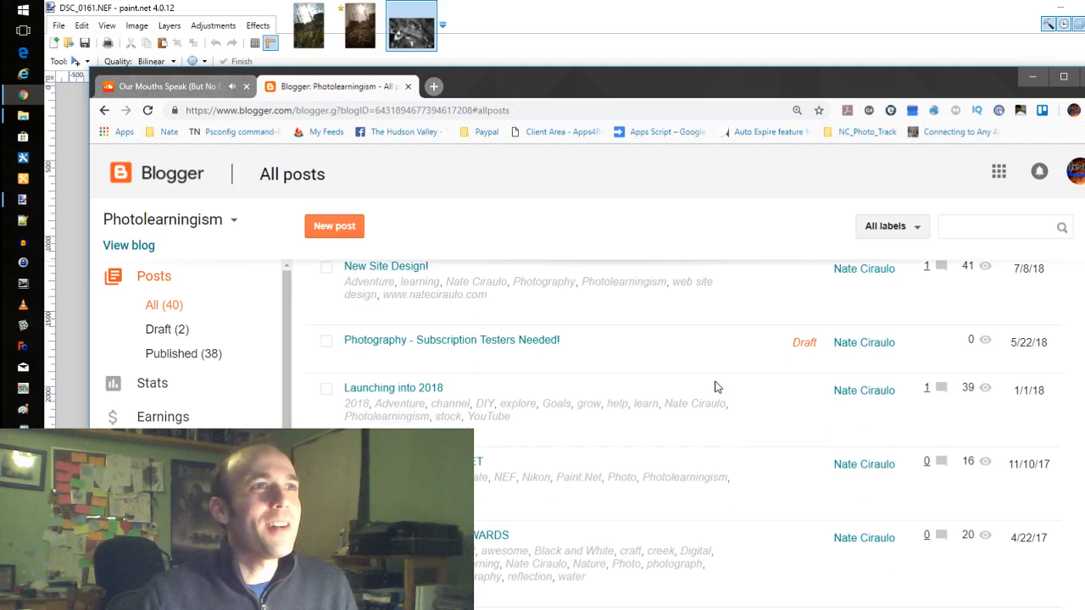
{"action": "scroll", "coordinate": [715, 386], "scroll_direction": "down", "scroll_amount": 5}
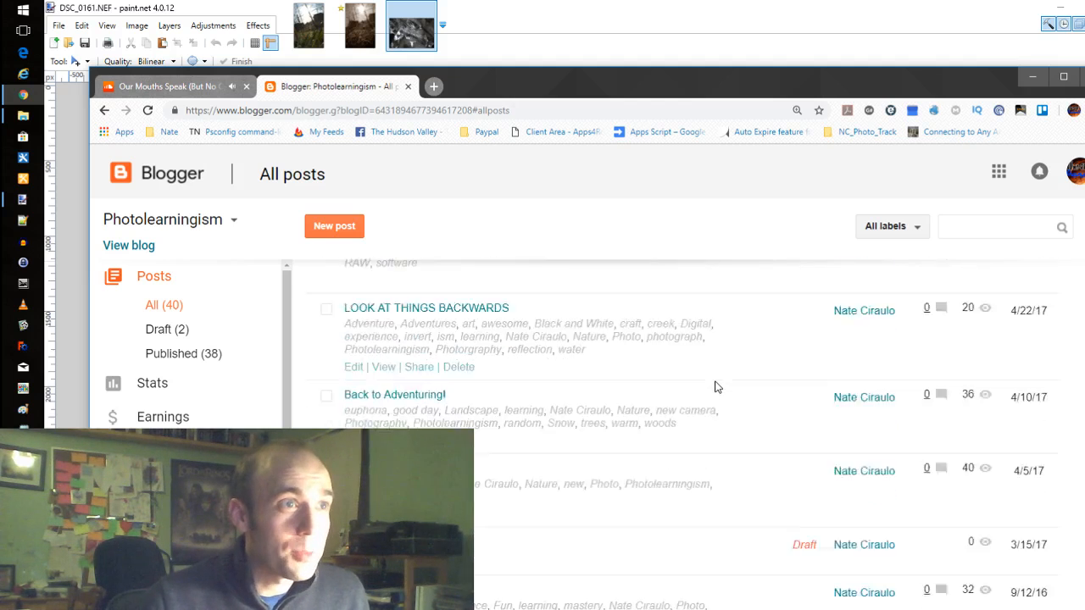
{"action": "scroll", "coordinate": [717, 386], "scroll_direction": "down", "scroll_amount": 1}
{"action": "scroll", "coordinate": [717, 385], "scroll_direction": "up", "scroll_amount": 8}
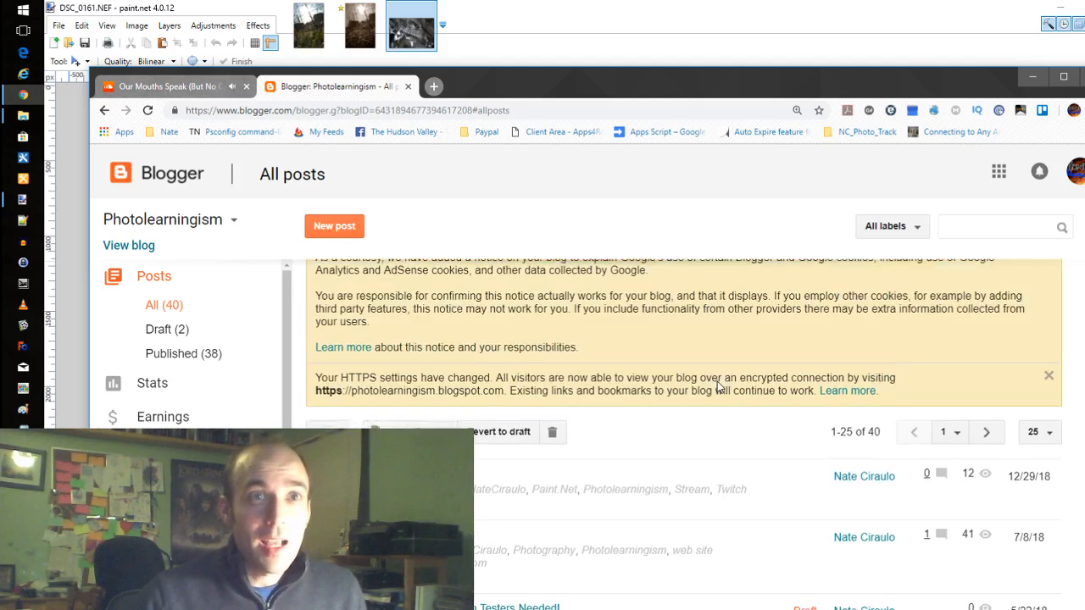
{"action": "scroll", "coordinate": [718, 381], "scroll_direction": "down", "scroll_amount": 1}
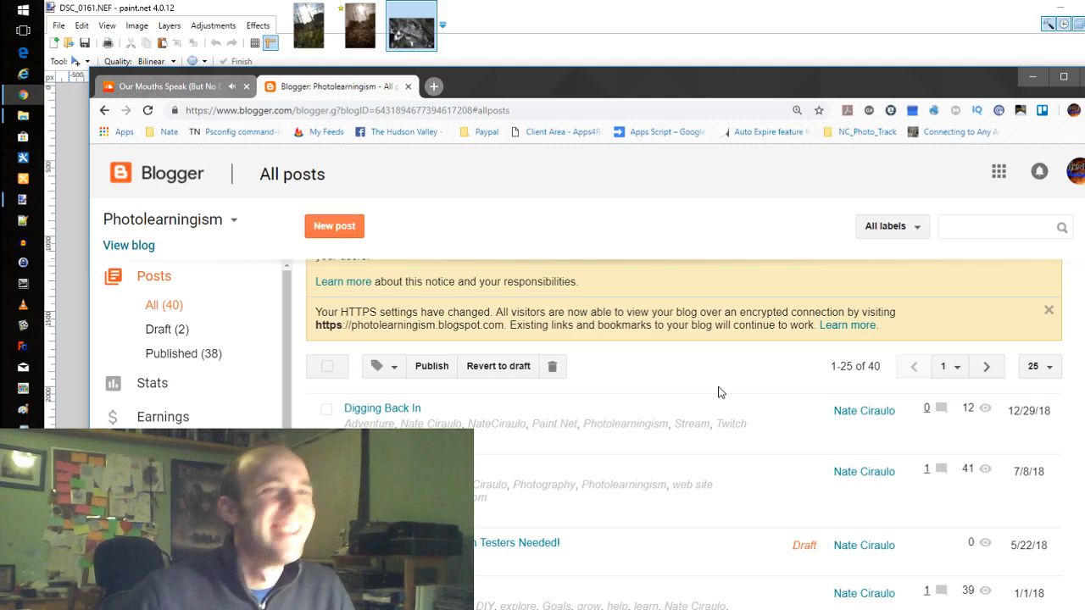
{"action": "scroll", "coordinate": [587, 400], "scroll_direction": "down", "scroll_amount": 1}
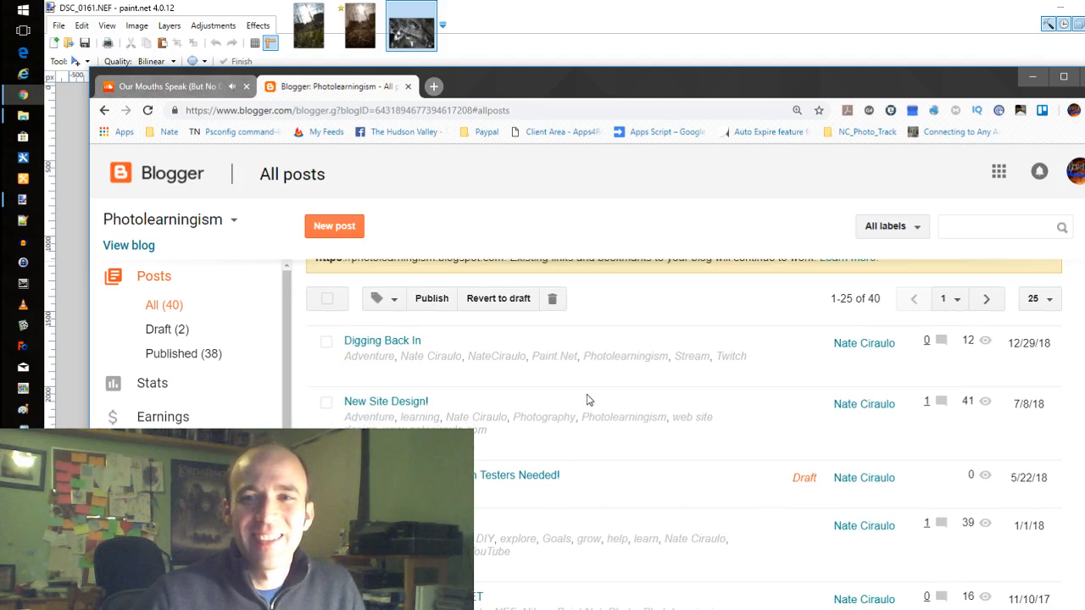
{"action": "scroll", "coordinate": [491, 329], "scroll_direction": "up", "scroll_amount": 2}
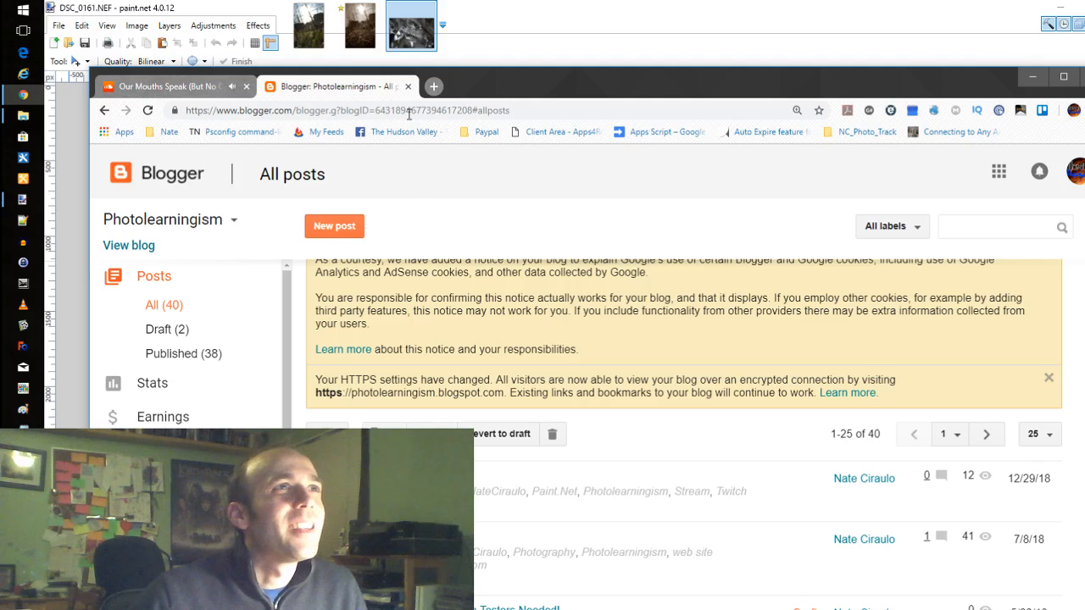
Search the web for "dropbox", open the official site and follow its link to Dropbox.com
{"action": "left_click", "coordinate": [513, 110]}
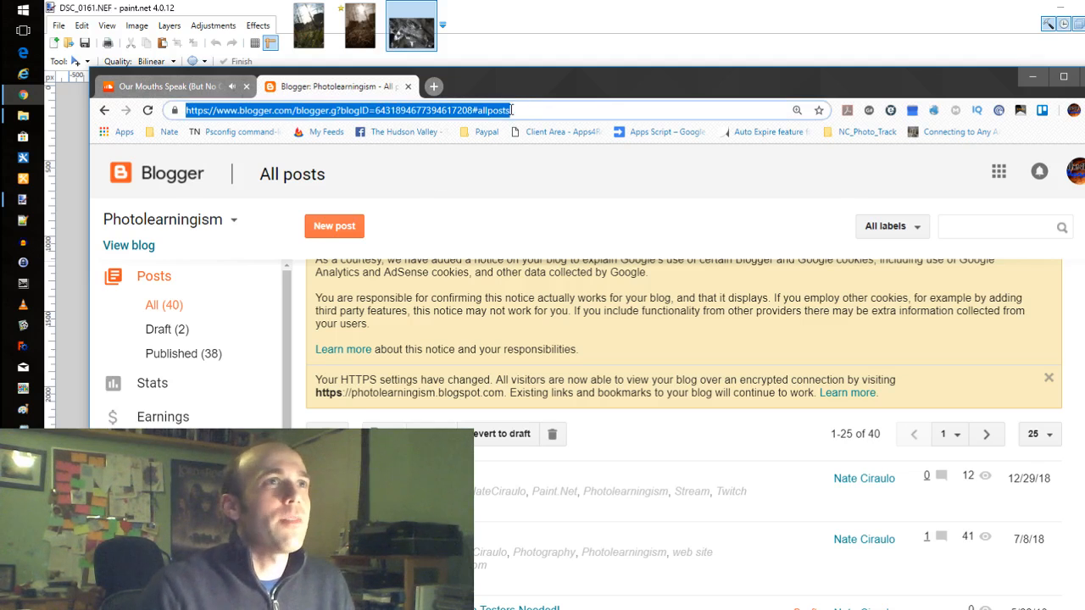
{"action": "type", "text": "dropbox"}
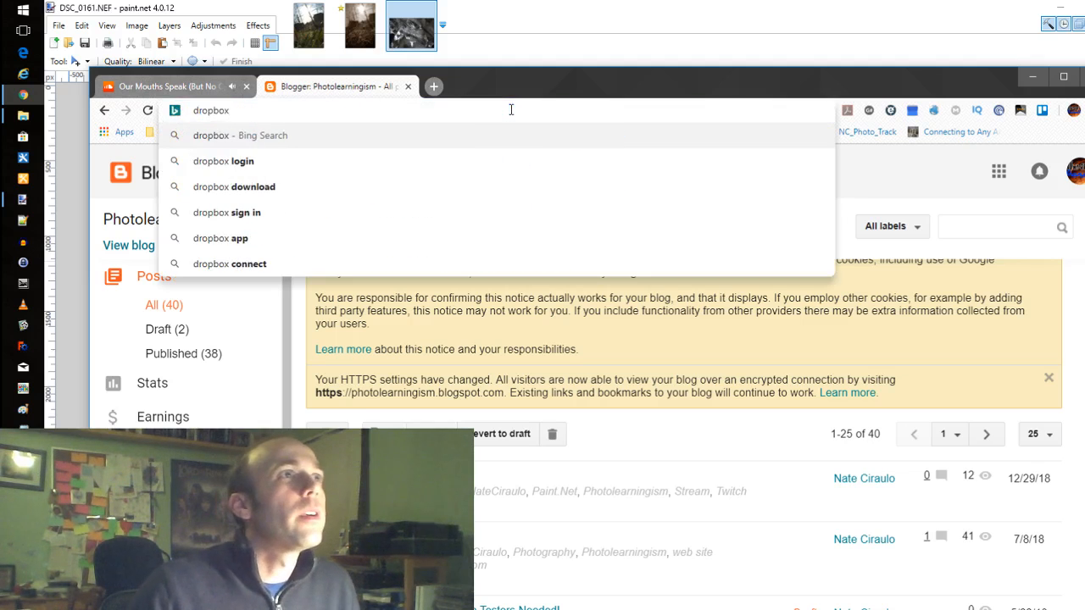
{"action": "key", "text": "Return"}
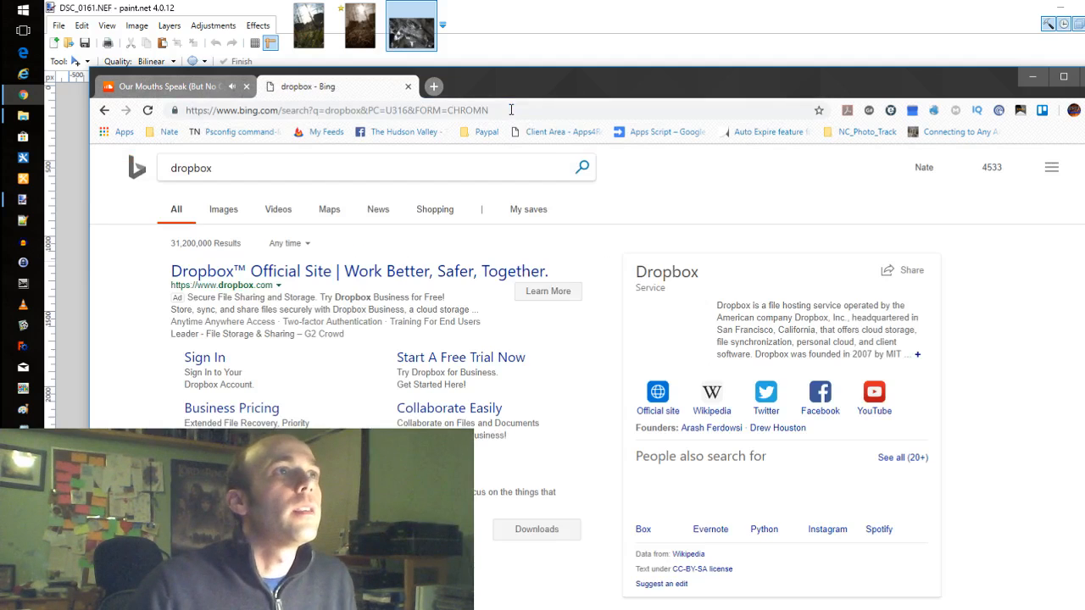
{"action": "left_click", "coordinate": [268, 277]}
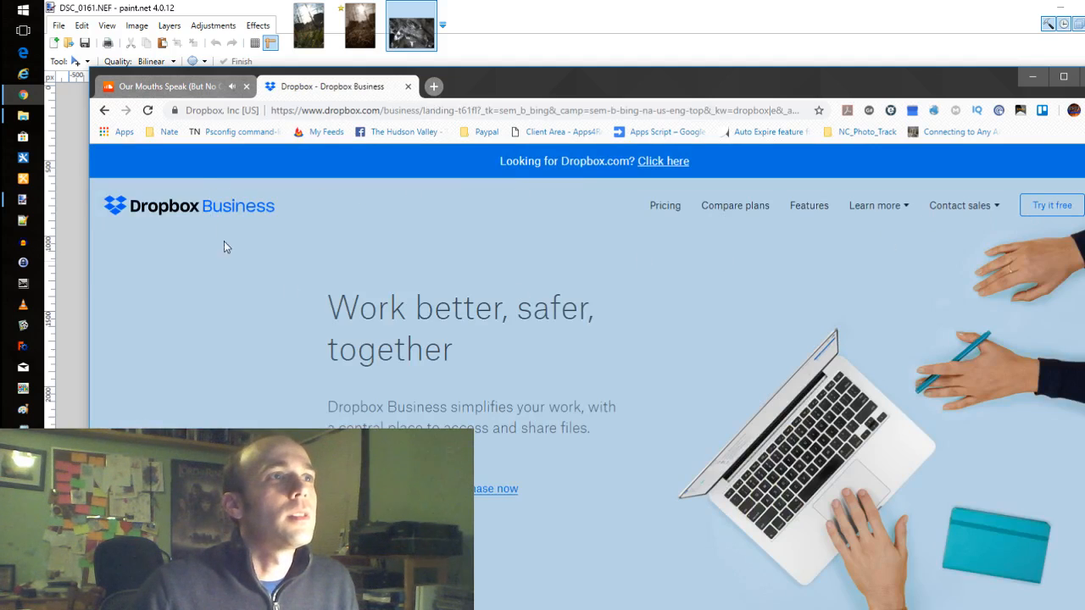
{"action": "left_click", "coordinate": [639, 173]}
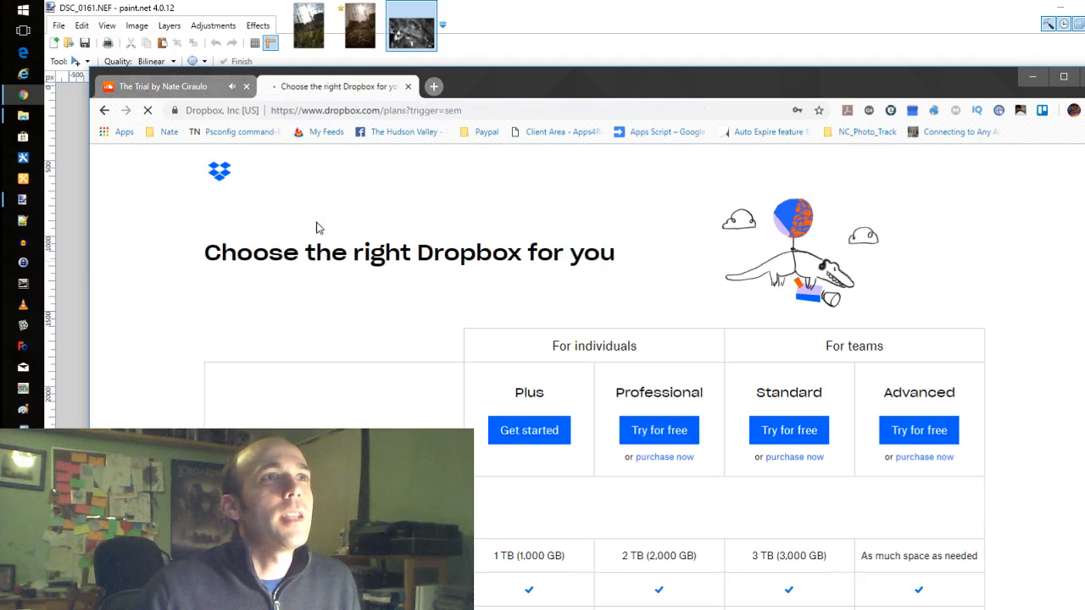
Examine the Dropbox plan comparison for individuals and teams down to the prices, and close that page
{"action": "scroll", "coordinate": [359, 374], "scroll_direction": "down", "scroll_amount": 1}
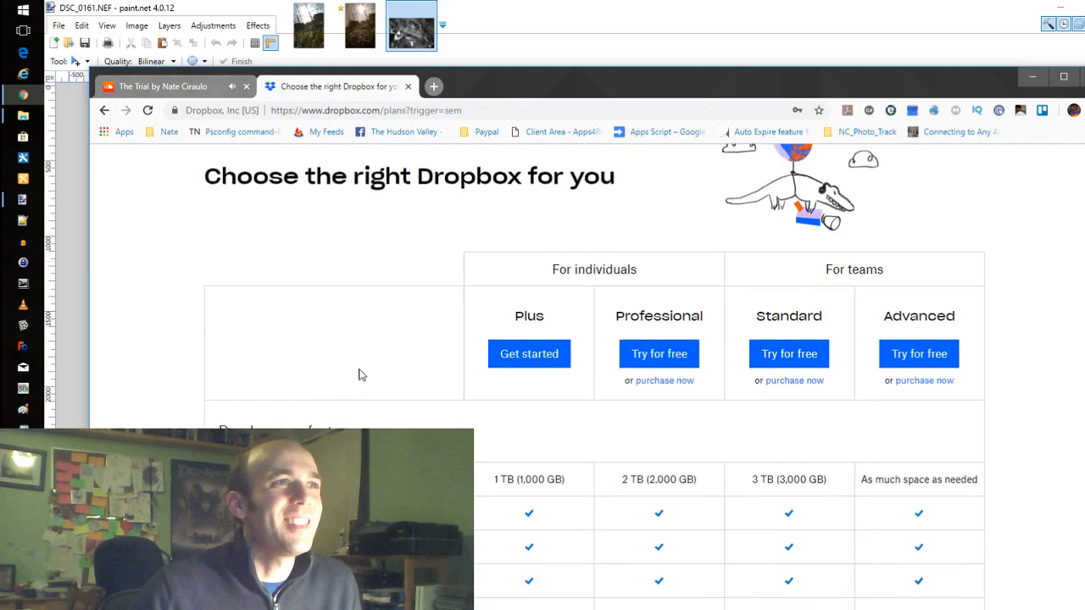
{"action": "scroll", "coordinate": [360, 374], "scroll_direction": "down", "scroll_amount": 15}
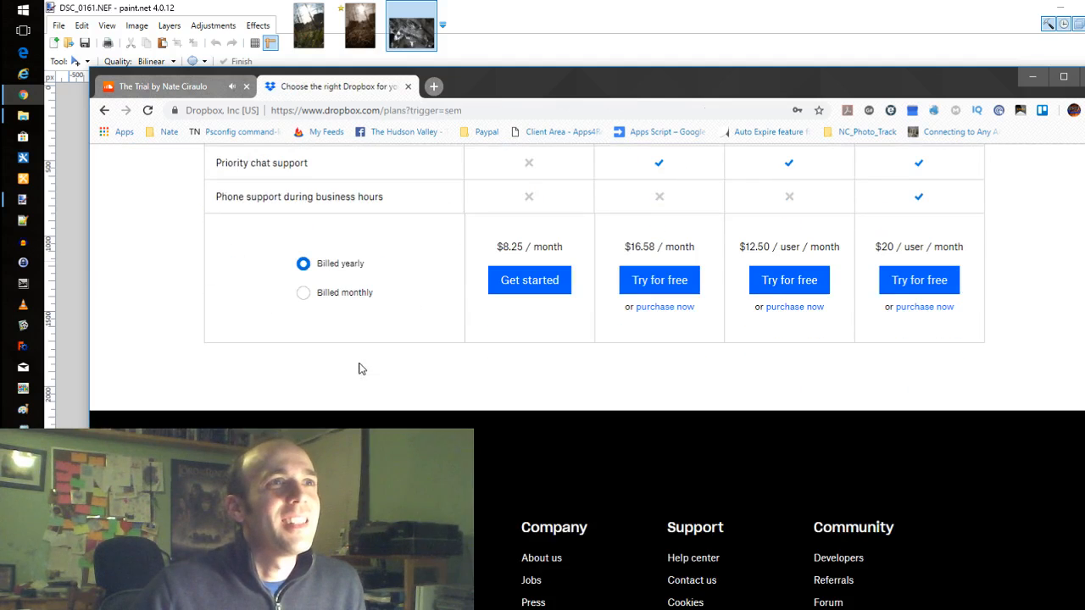
{"action": "scroll", "coordinate": [359, 368], "scroll_direction": "up", "scroll_amount": 15}
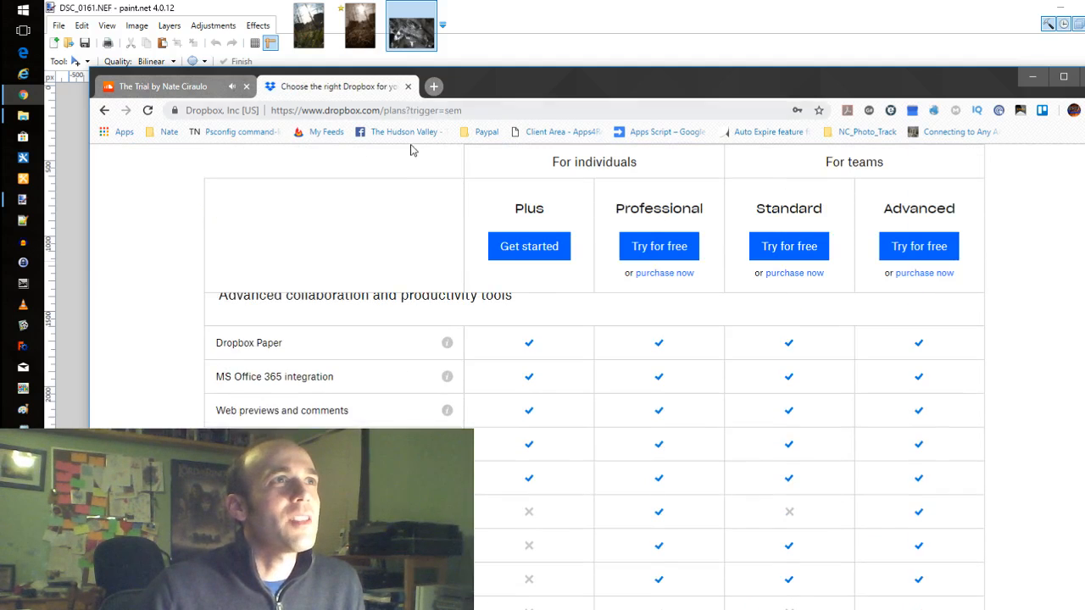
{"action": "left_click", "coordinate": [408, 87]}
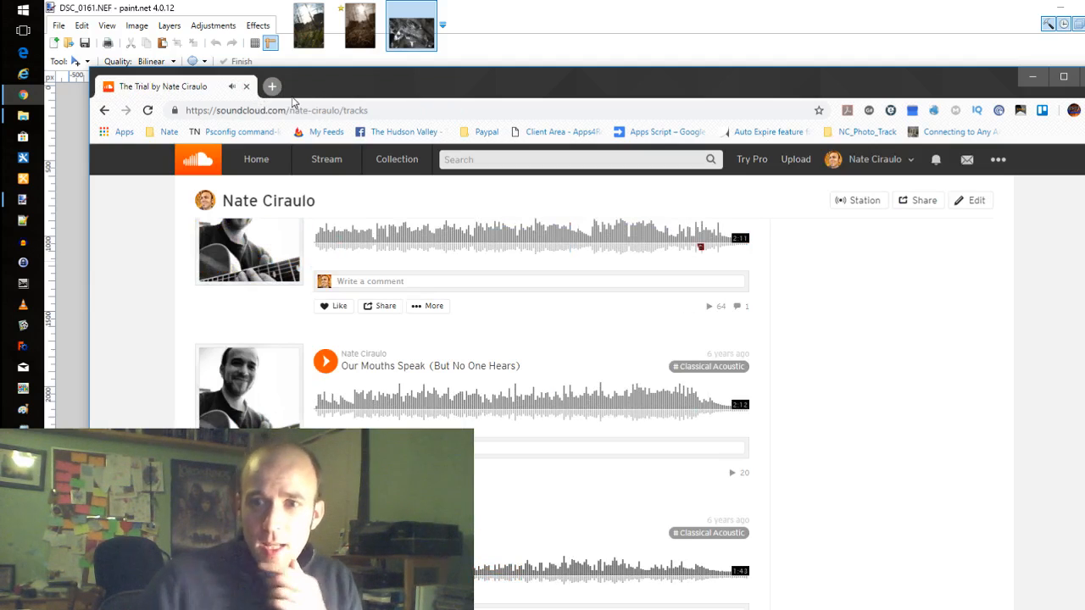
Return to paint.net and sharpen the DSC_0161.NEF ice photo with the Sharpen photo effect at an amount of 19
{"action": "left_click", "coordinate": [523, 22]}
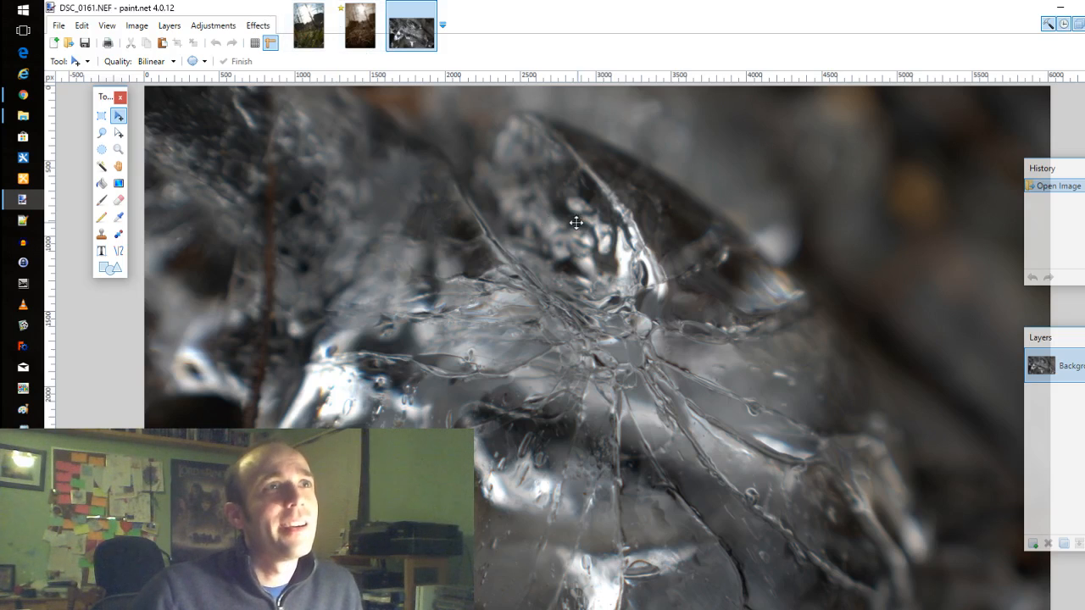
{"action": "left_click", "coordinate": [256, 26]}
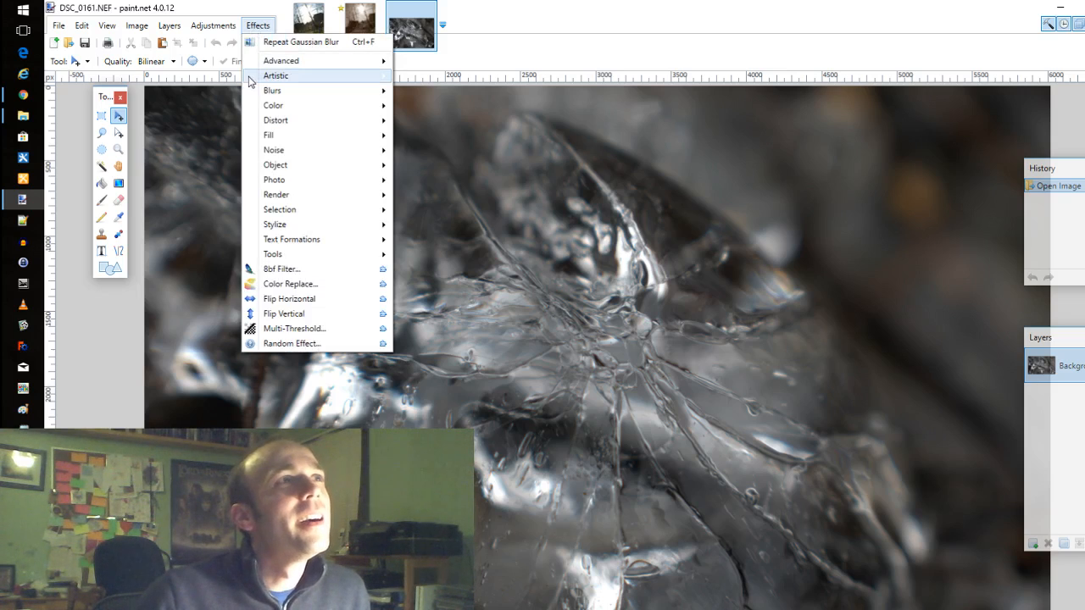
{"action": "mouse_move", "coordinate": [361, 94]}
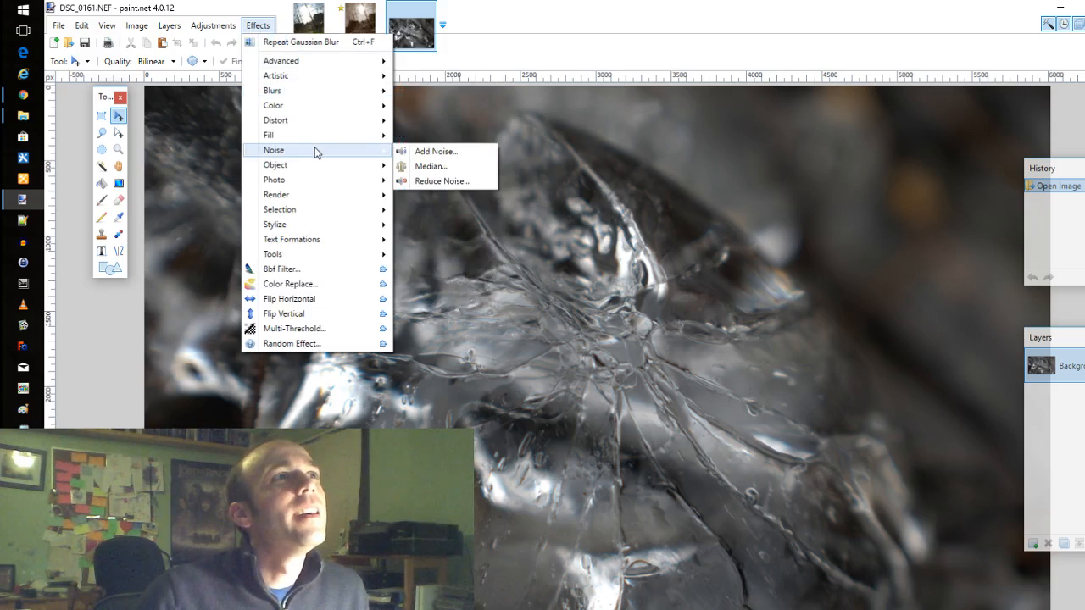
{"action": "mouse_move", "coordinate": [344, 186]}
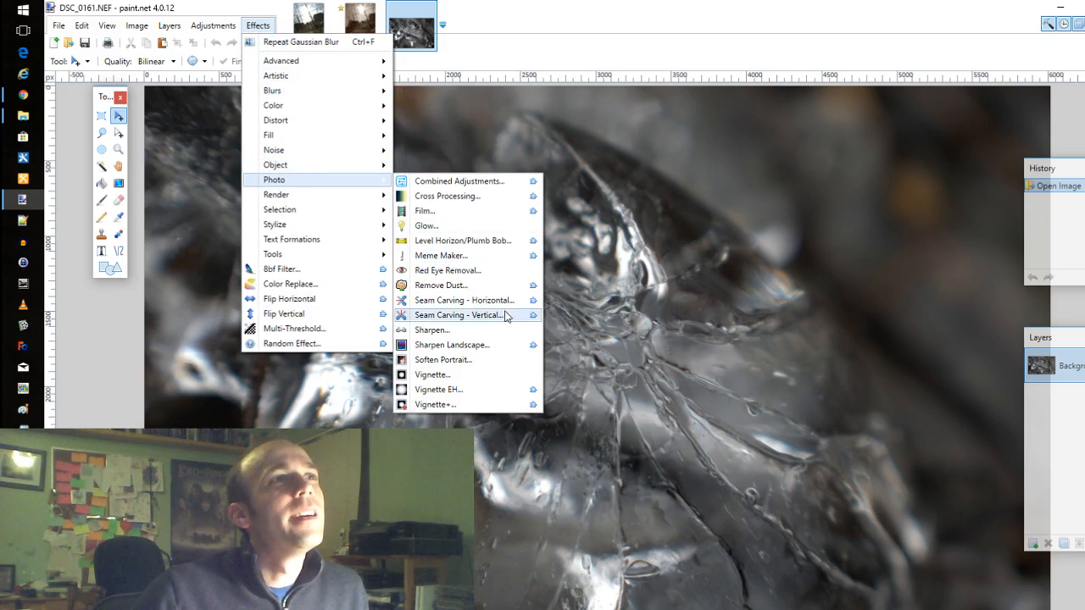
{"action": "left_click", "coordinate": [432, 330]}
{"action": "left_click_drag", "start_coordinate": [525, 358], "coordinate": [591, 358]}
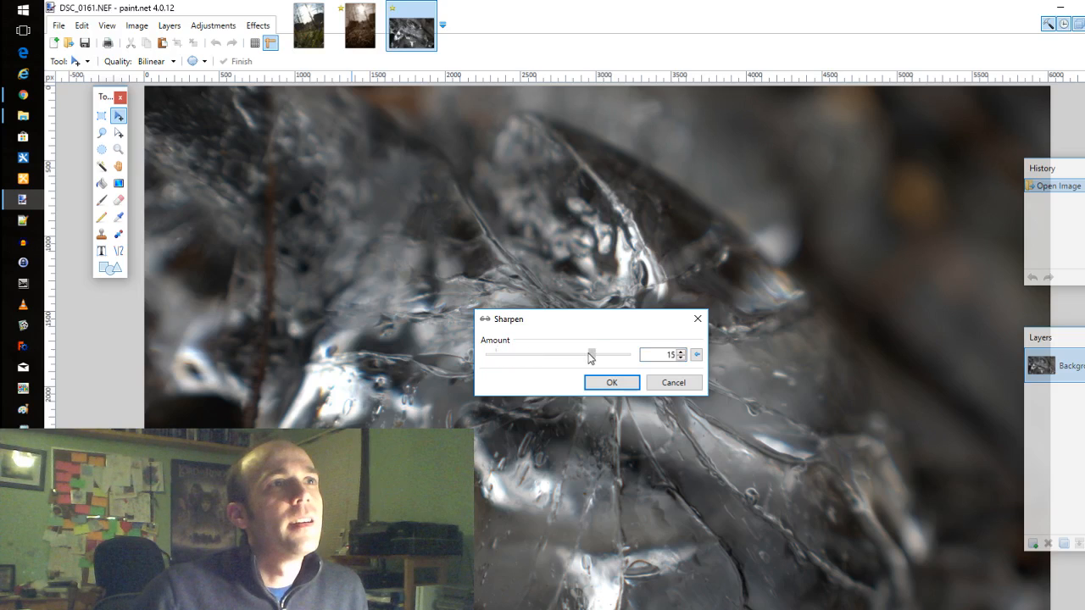
{"action": "left_click_drag", "start_coordinate": [590, 357], "coordinate": [622, 356]}
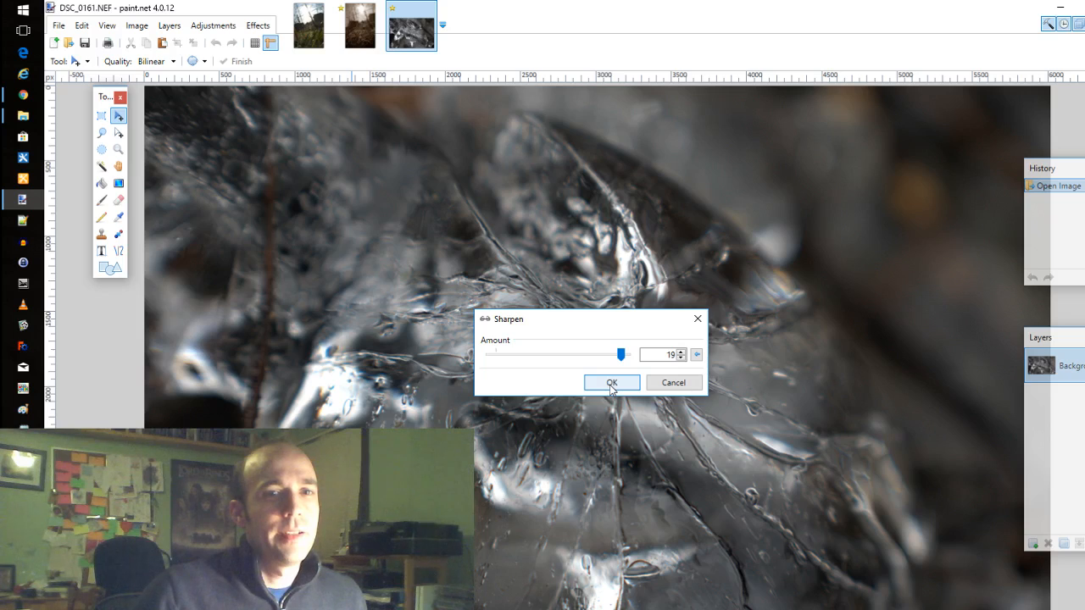
{"action": "left_click", "coordinate": [611, 383]}
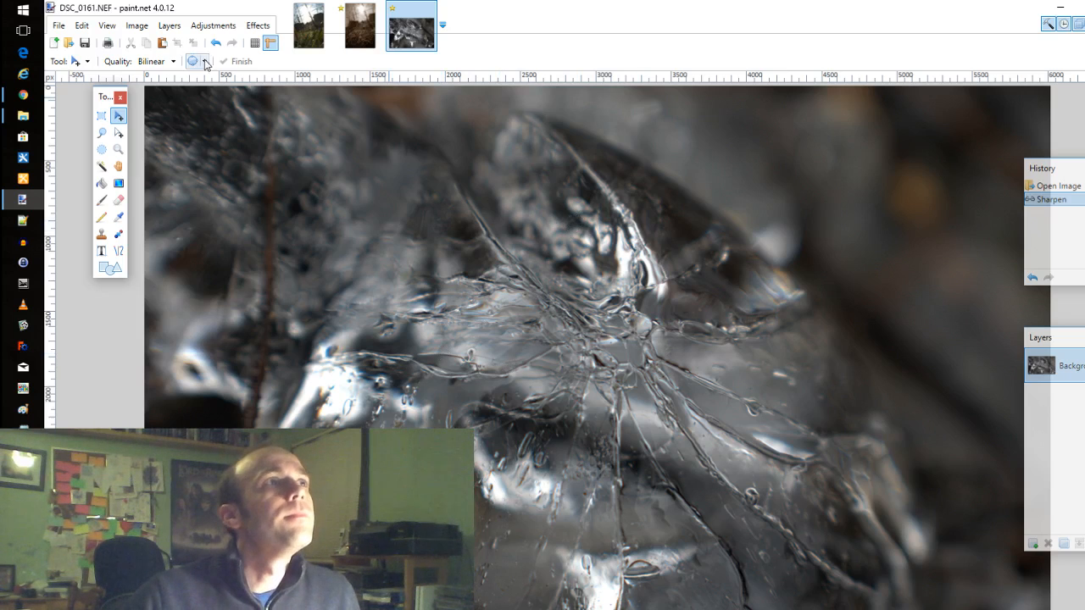
Apply a Vibrance adjustment with an amount of 128 to the sharpened ice photo
{"action": "left_click", "coordinate": [214, 26]}
{"action": "left_click", "coordinate": [259, 312]}
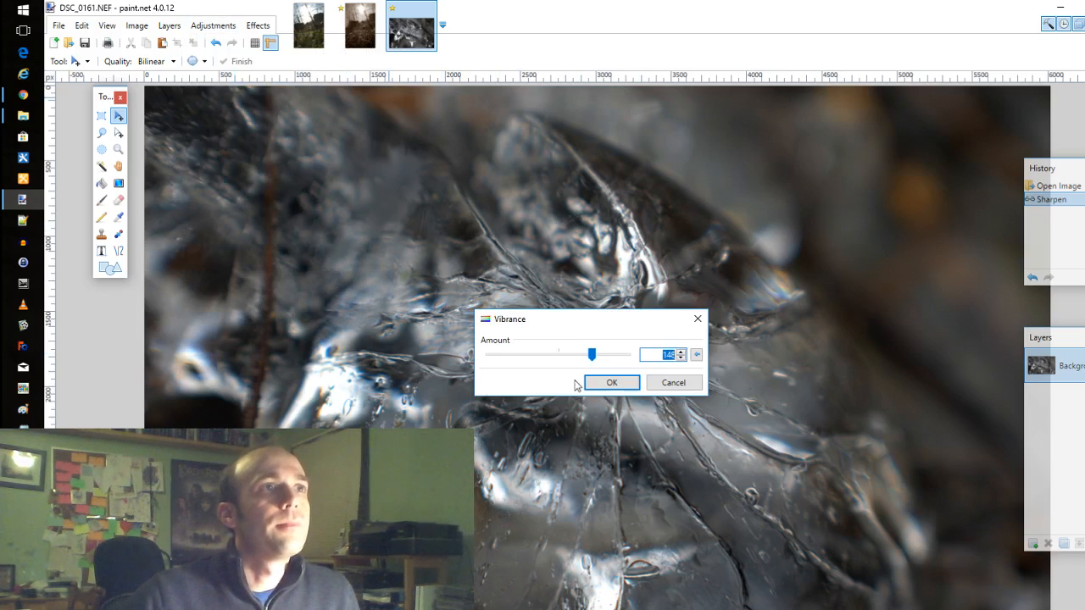
{"action": "mouse_move", "coordinate": [595, 357]}
{"action": "left_mouse_down"}
{"action": "mouse_move", "coordinate": [612, 359]}
{"action": "mouse_move", "coordinate": [583, 361]}
{"action": "left_mouse_up"}
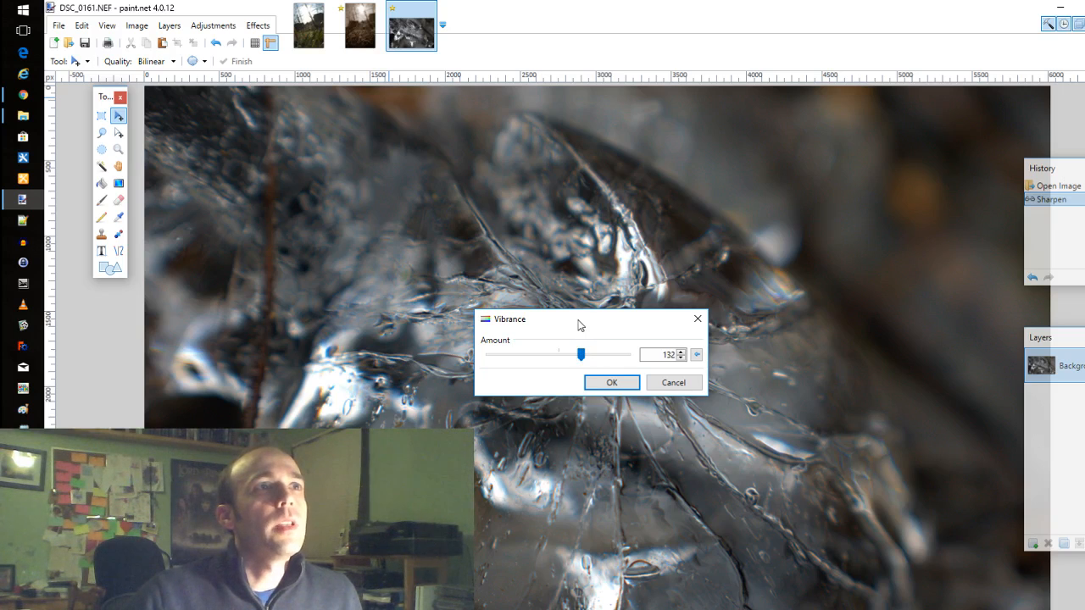
{"action": "left_click_drag", "start_coordinate": [579, 322], "coordinate": [651, 504]}
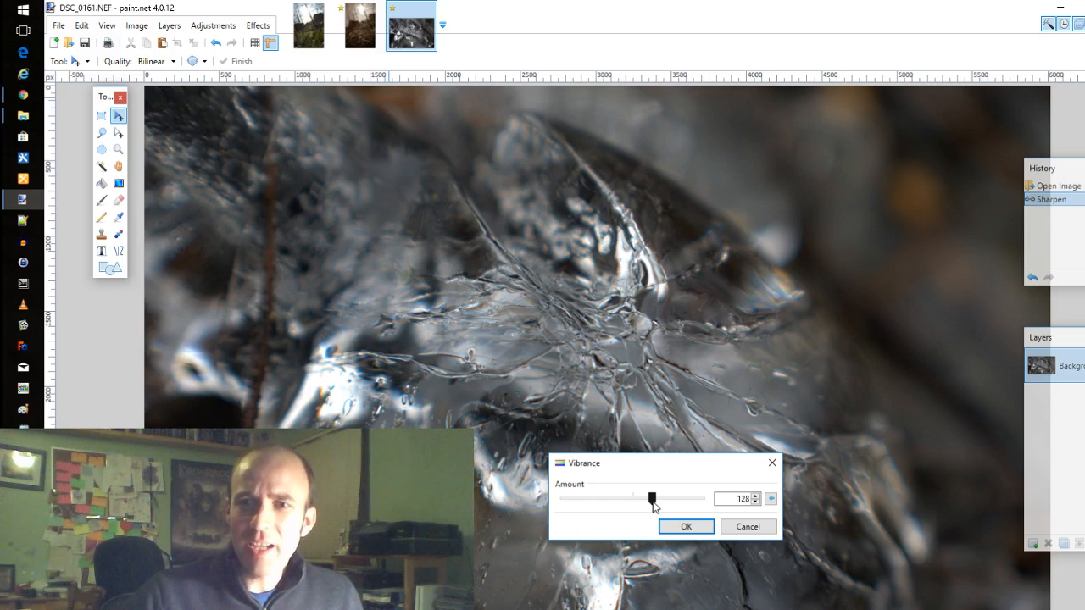
{"action": "left_click_drag", "start_coordinate": [666, 462], "coordinate": [645, 454]}
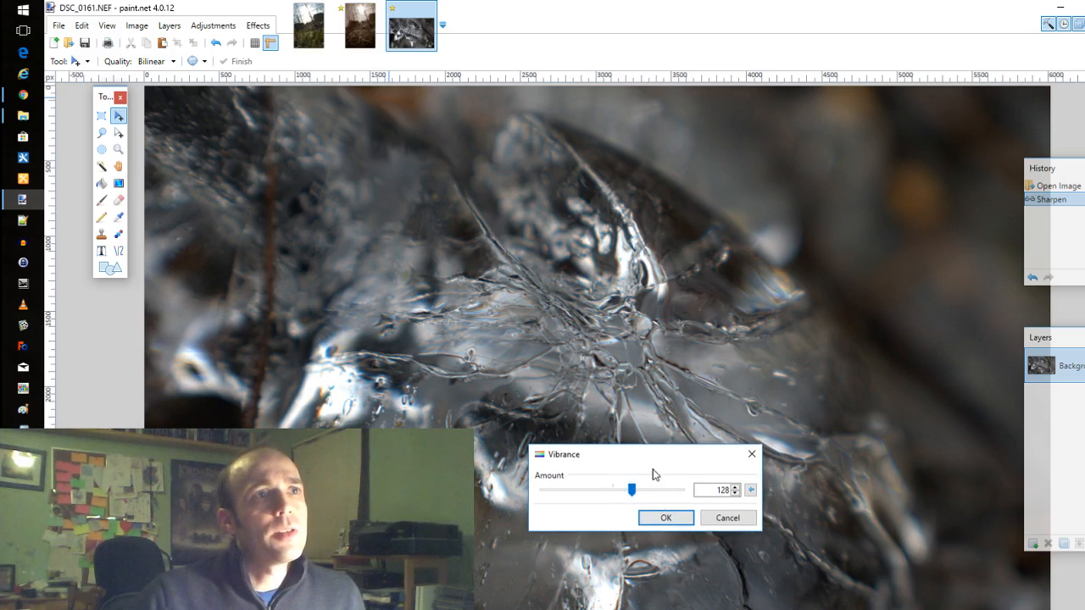
{"action": "left_click", "coordinate": [667, 518]}
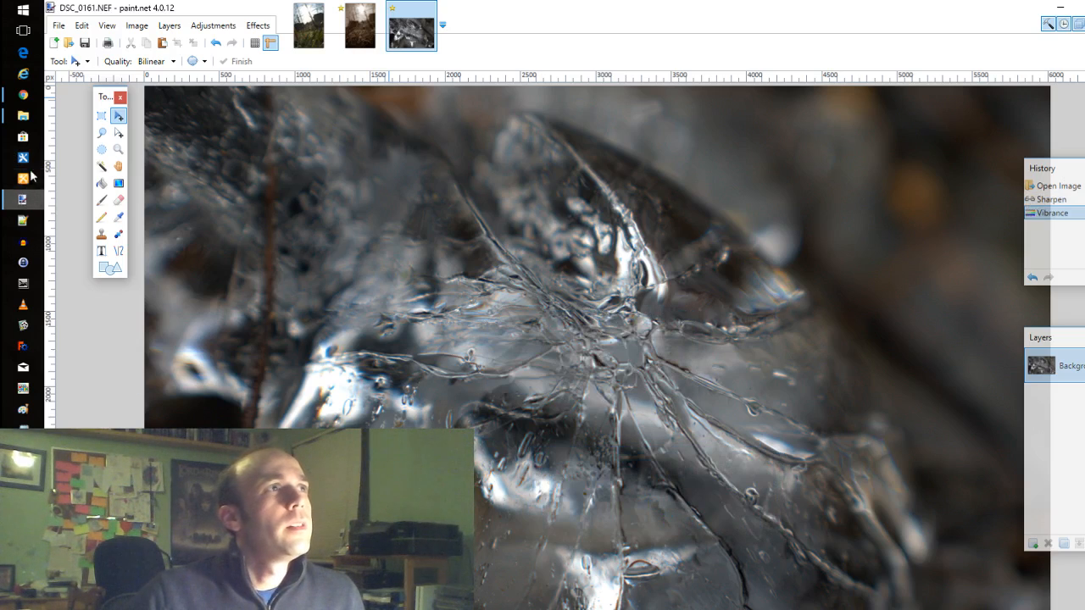
Check the ice photos around DSC_0161.NEF in the Hopewell_Rec_ConceptArt_12-14-2018 folder, and close the folder window
{"action": "left_click", "coordinate": [24, 116]}
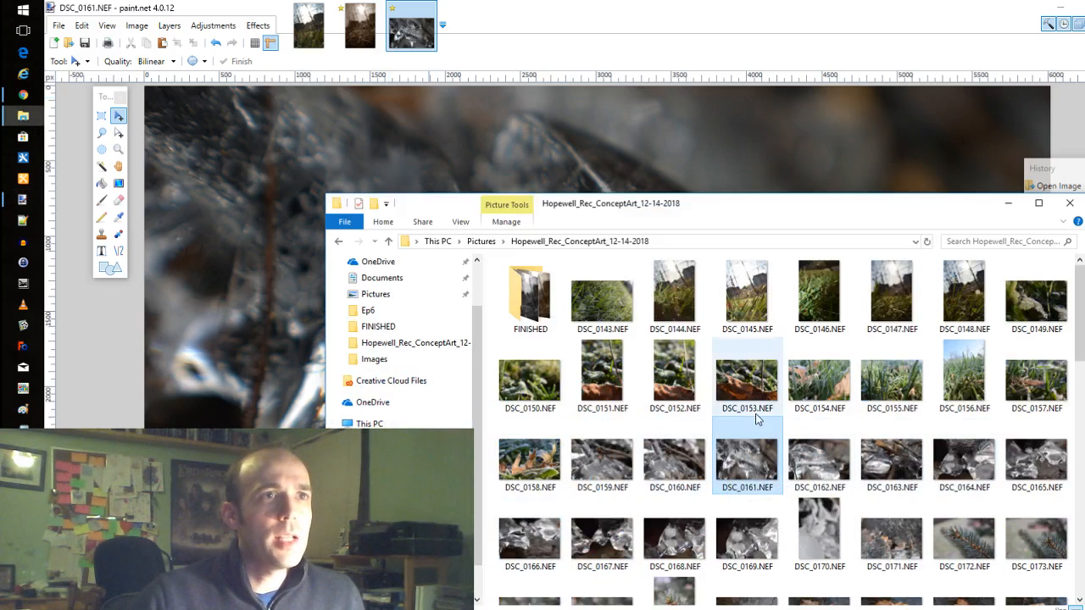
{"action": "mouse_move", "coordinate": [773, 458]}
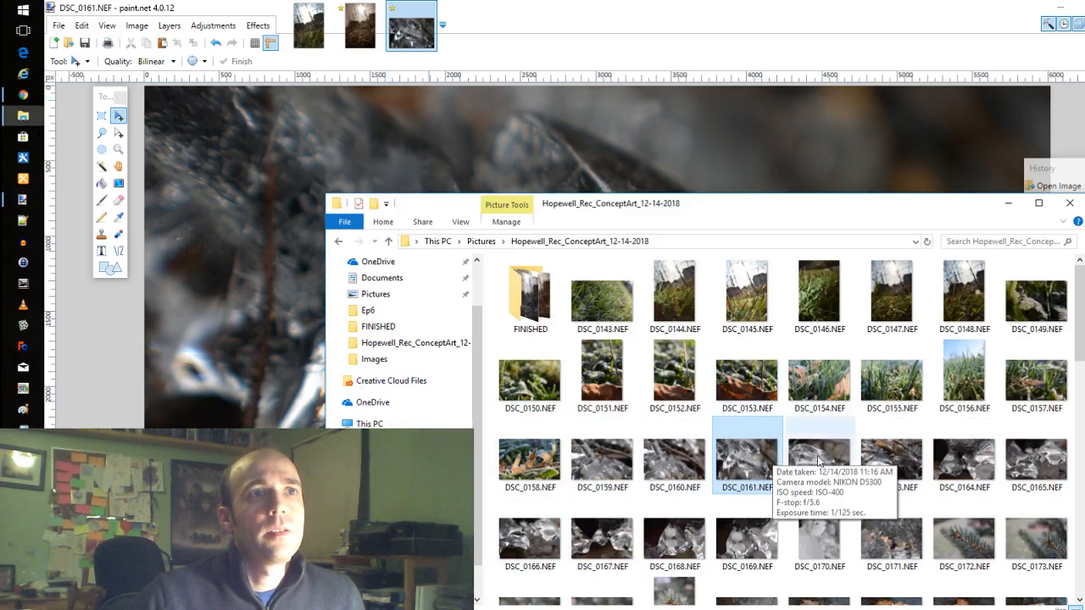
{"action": "left_click", "coordinate": [1069, 204]}
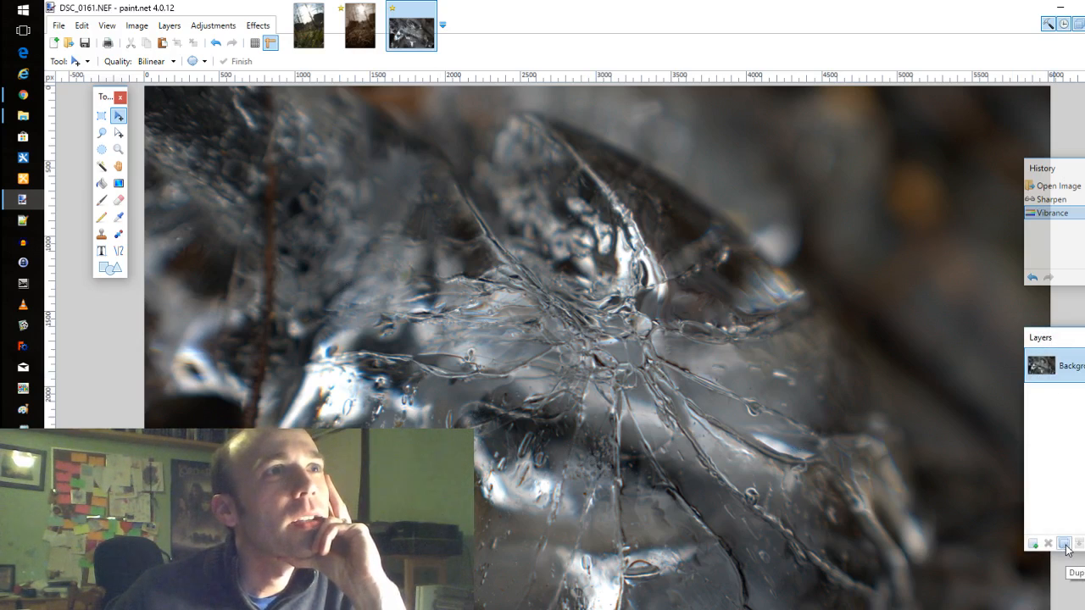
Brighten the ice photo with a Luminosity curve raised slightly at two points, the lower one at about (78, 84)
{"action": "left_click", "coordinate": [219, 25]}
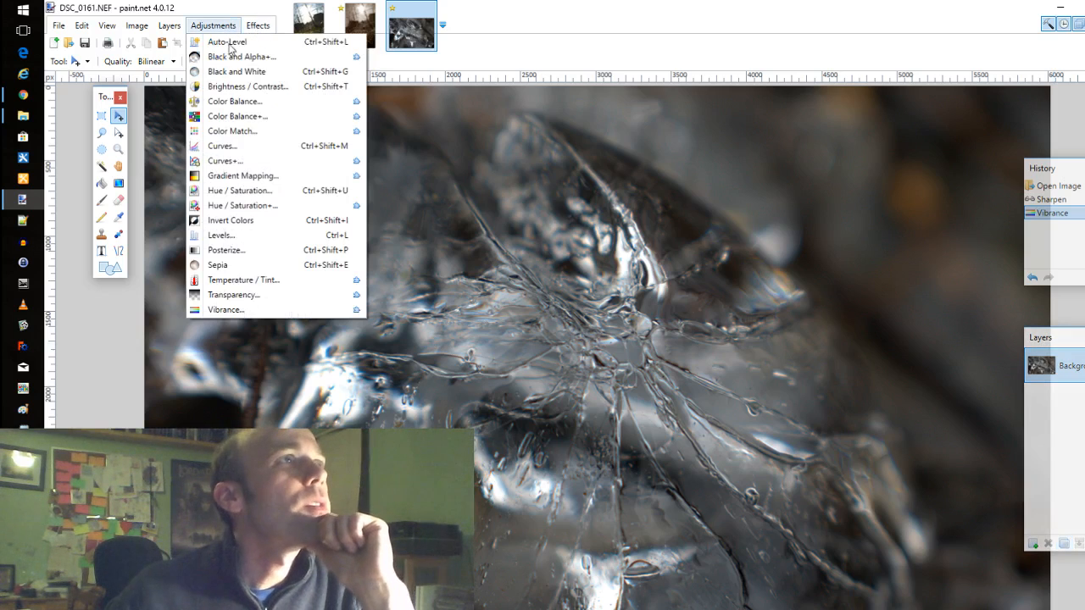
{"action": "left_click", "coordinate": [251, 145]}
{"action": "left_click_drag", "start_coordinate": [594, 222], "coordinate": [708, 451]}
{"action": "left_click_drag", "start_coordinate": [731, 560], "coordinate": [735, 539]}
{"action": "left_click_drag", "start_coordinate": [676, 591], "coordinate": [670, 601]}
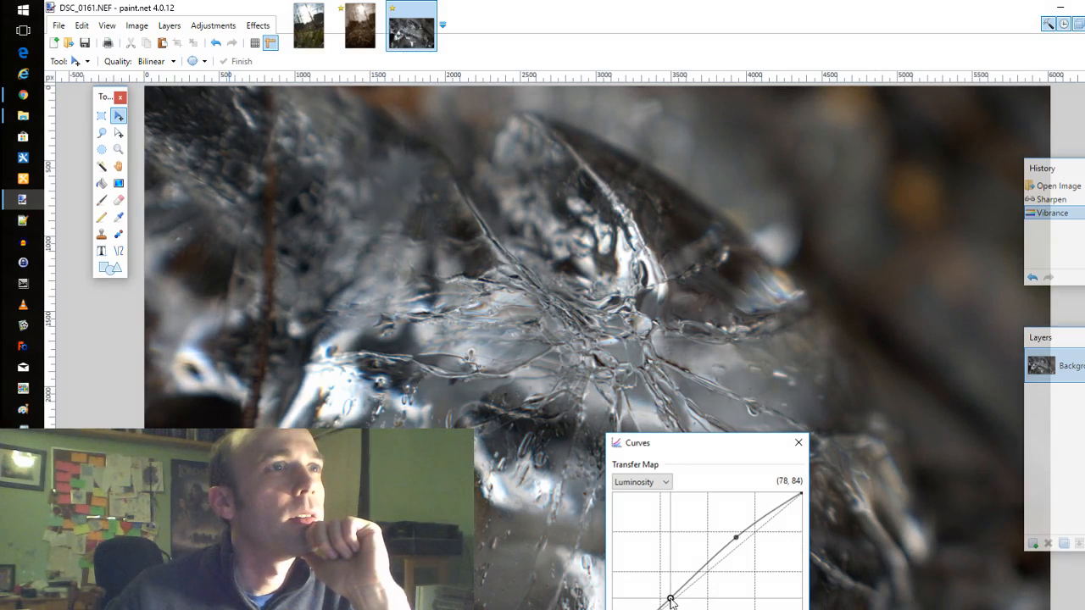
{"action": "left_click_drag", "start_coordinate": [704, 450], "coordinate": [824, 357]}
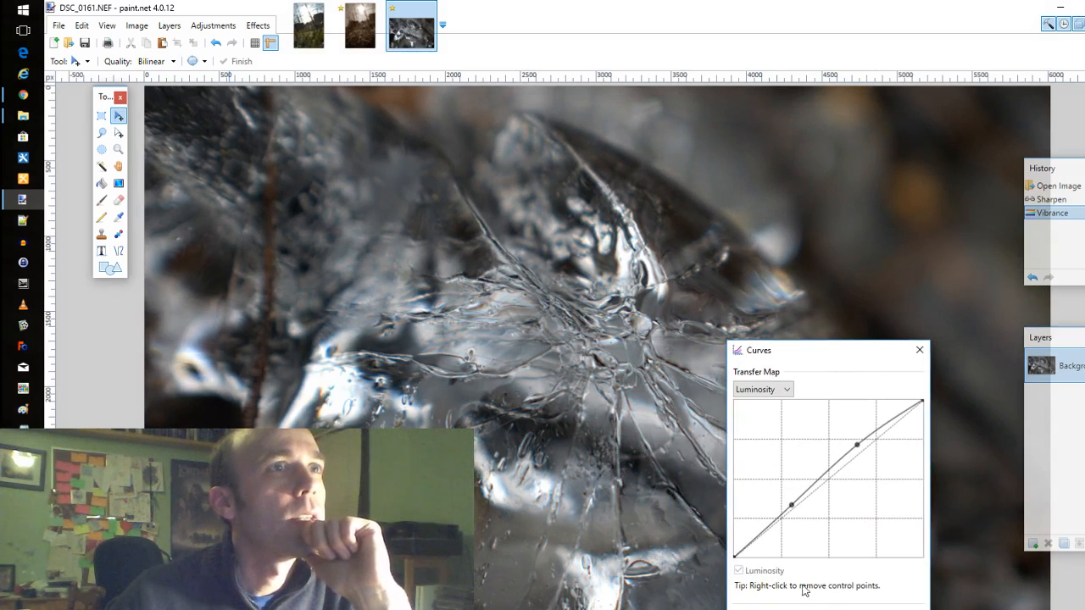
{"action": "left_click", "coordinate": [820, 609]}
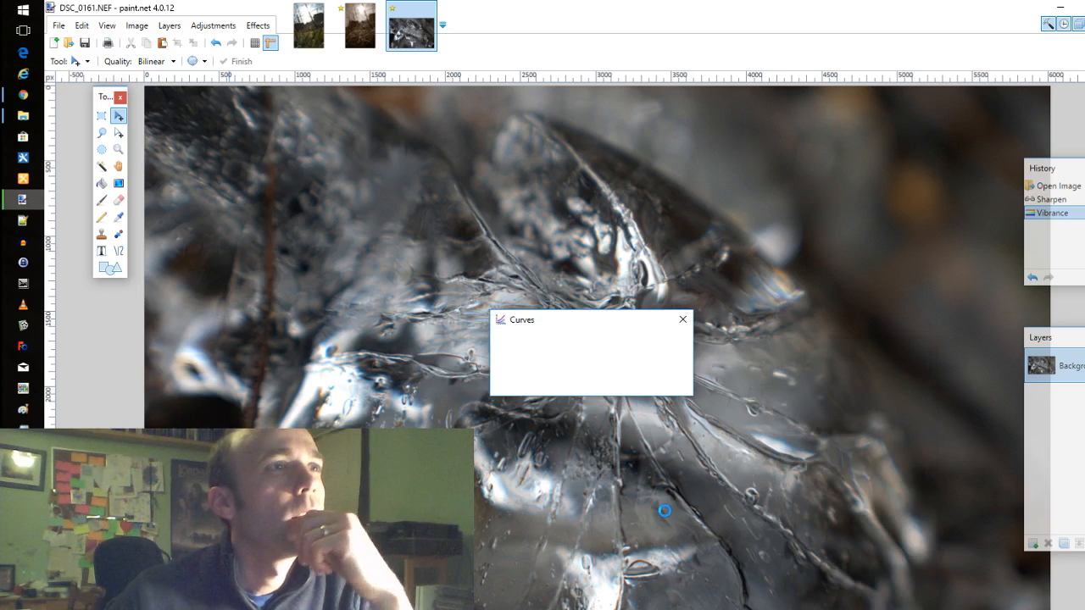
Duplicate the Background layer and hide the lower copy
{"action": "left_click", "coordinate": [1063, 544]}
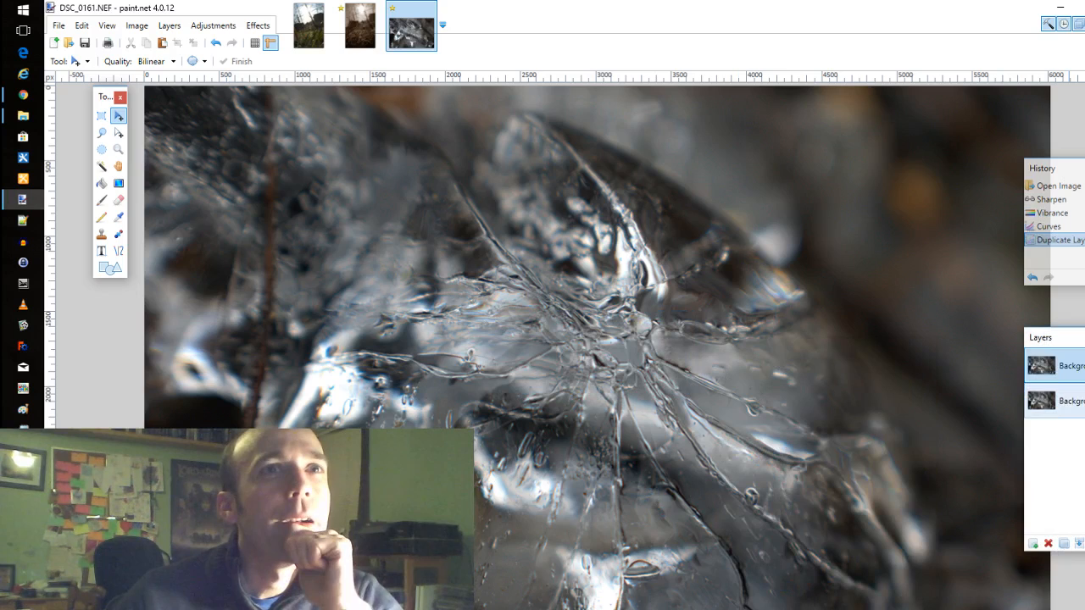
{"action": "left_click", "coordinate": [1084, 401]}
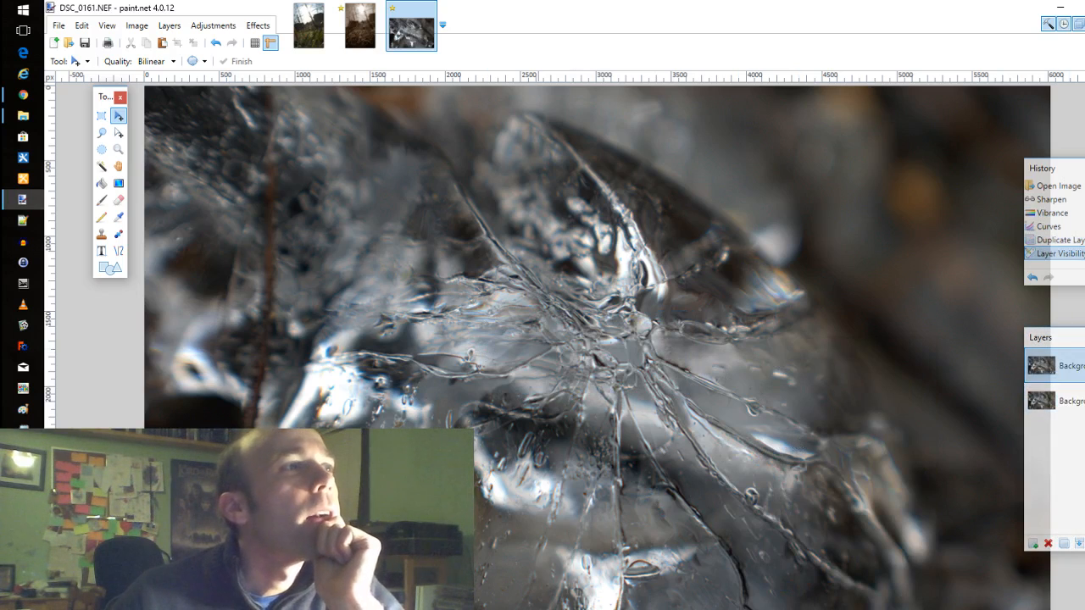
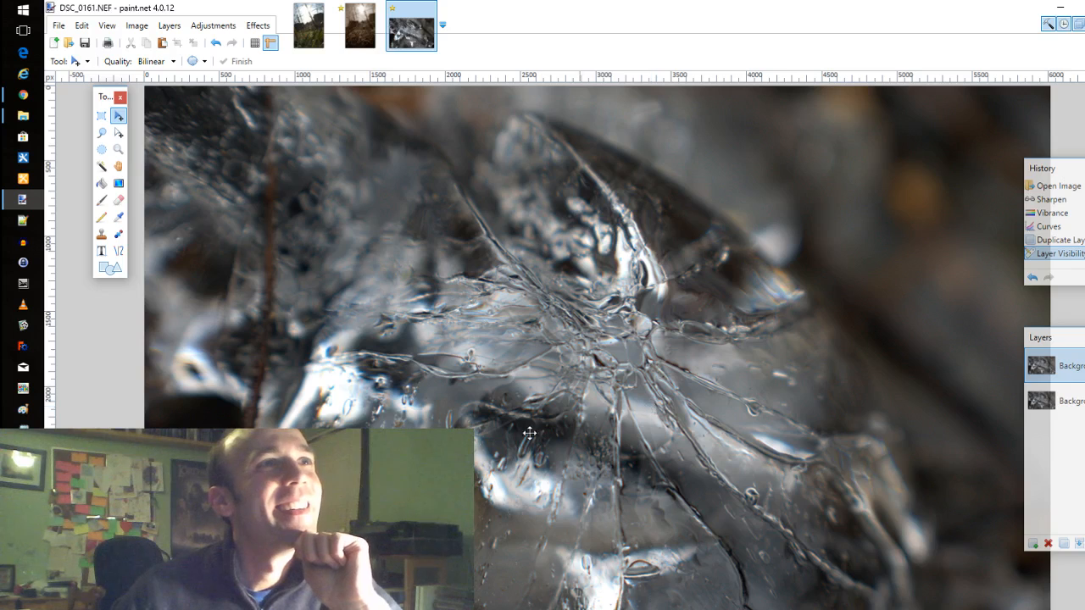
Start the Vignette EH photo effect on the upper layer and move its centre to an offset of 0.09, -0.10
{"action": "left_click", "coordinate": [259, 25]}
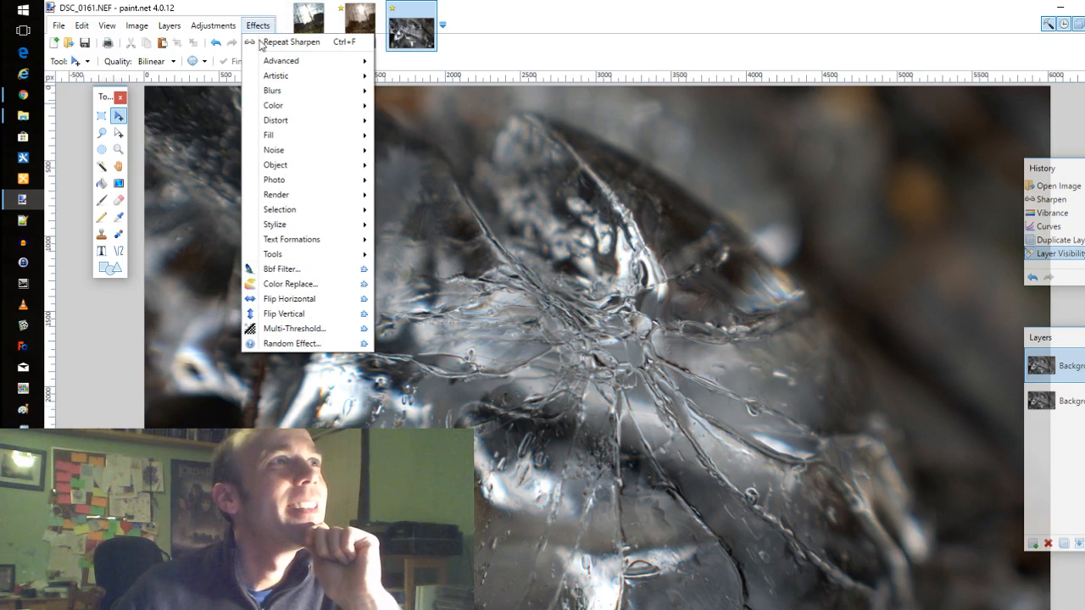
{"action": "mouse_move", "coordinate": [304, 179]}
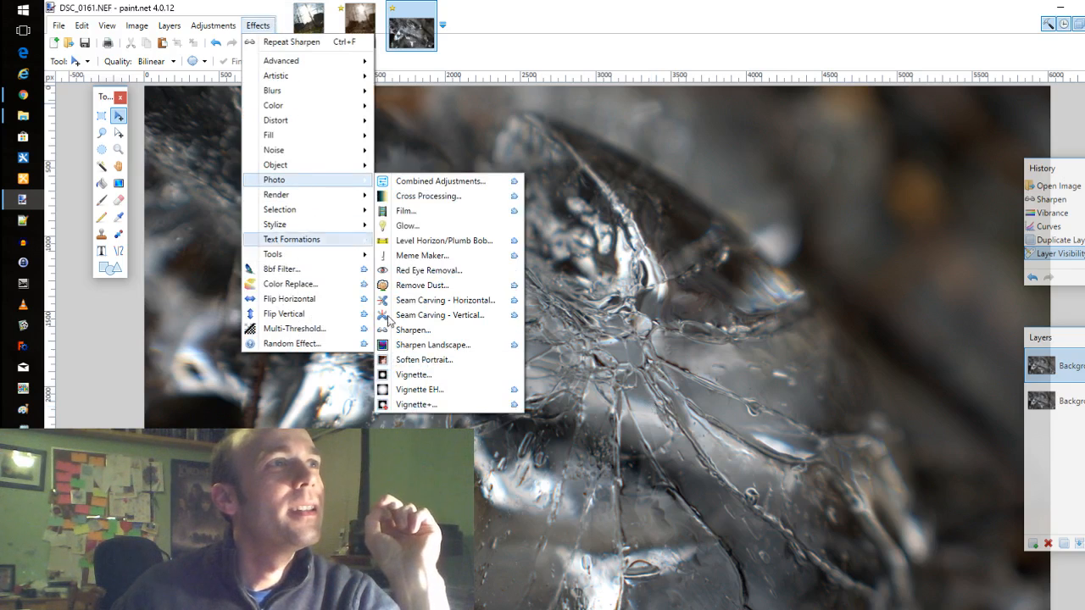
{"action": "left_click", "coordinate": [441, 389]}
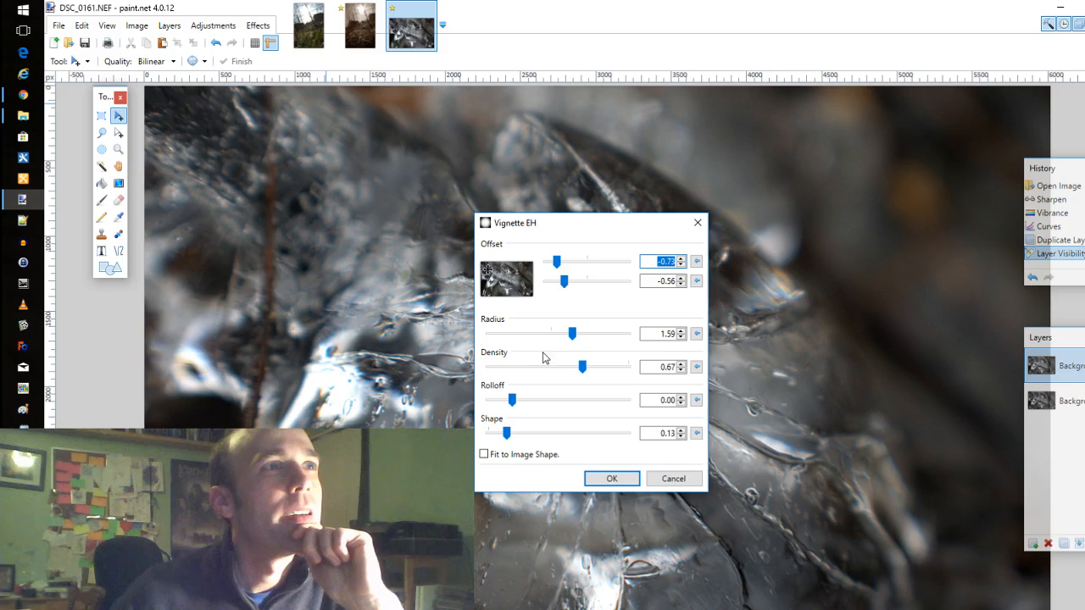
{"action": "left_click", "coordinate": [505, 275]}
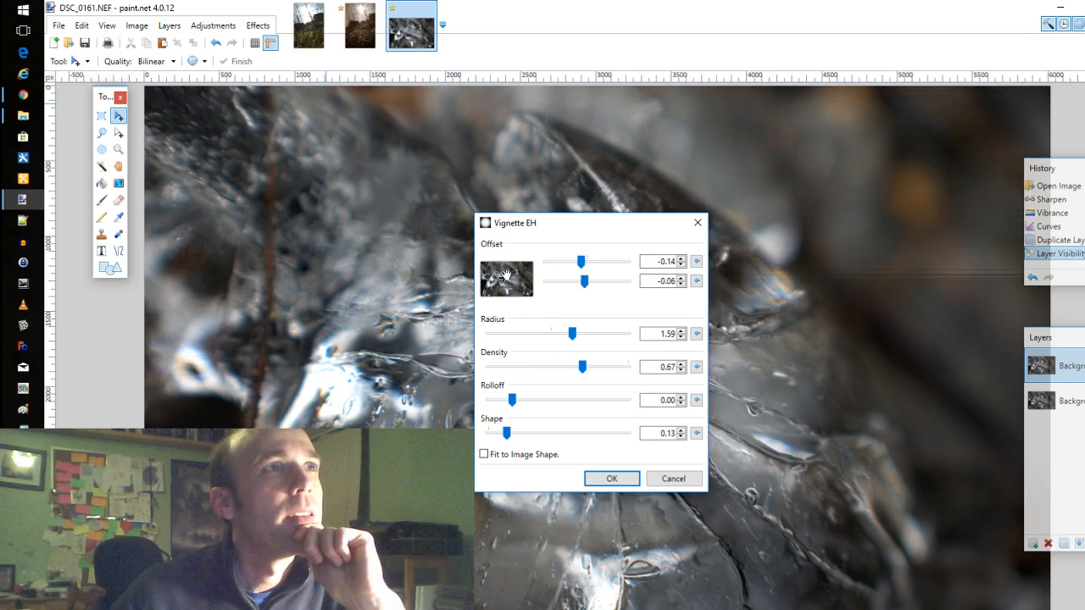
{"action": "left_click_drag", "start_coordinate": [505, 276], "coordinate": [510, 277]}
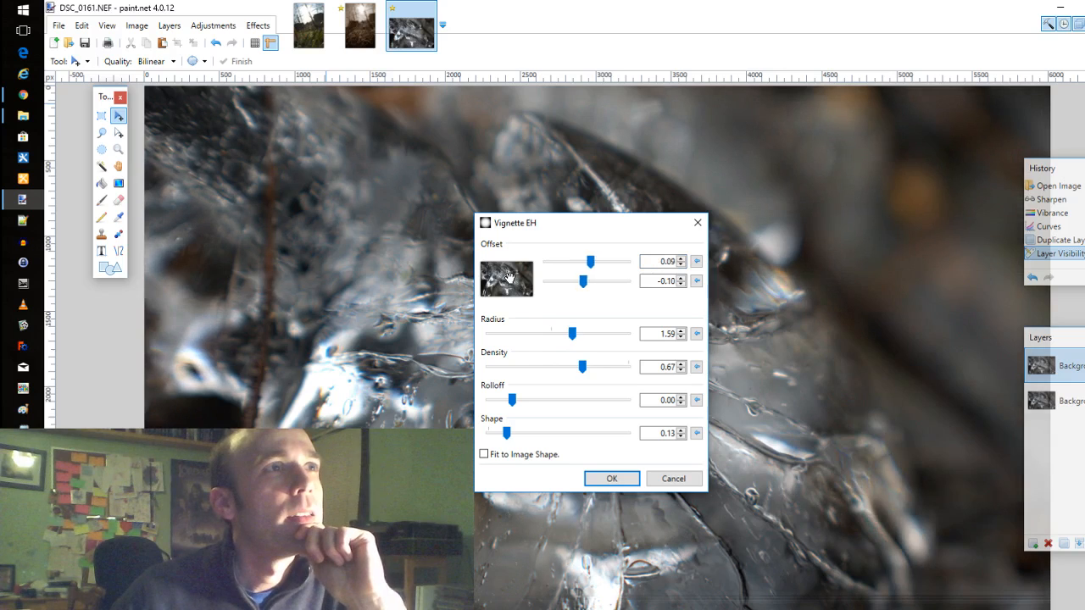
Switch to the browser to view the SoundCloud tracks page, and minimise it to return to the vignette settings
{"action": "left_click", "coordinate": [23, 97]}
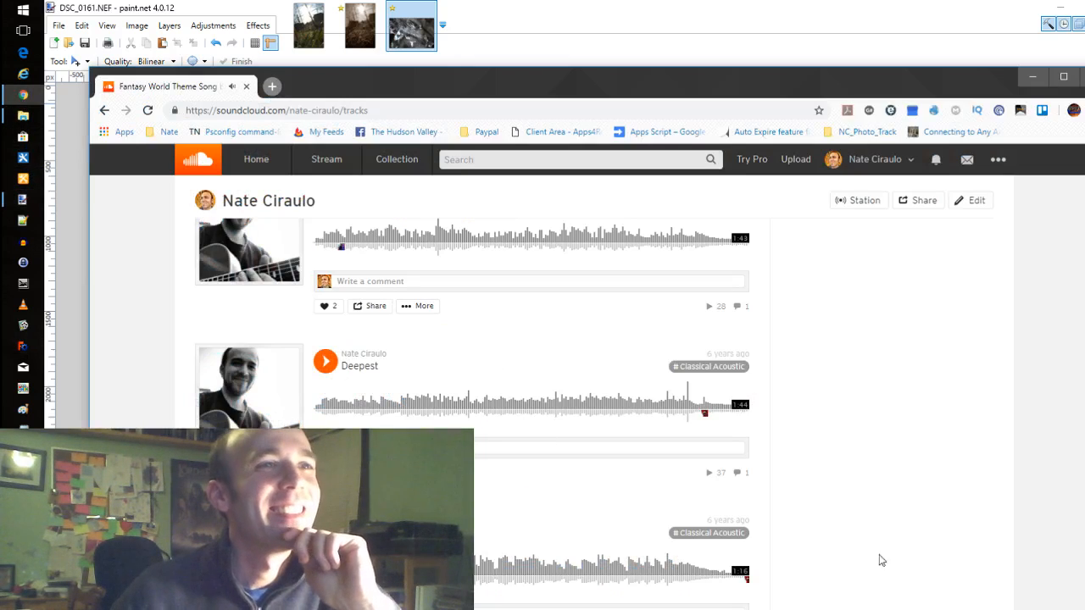
{"action": "left_click", "coordinate": [1033, 78]}
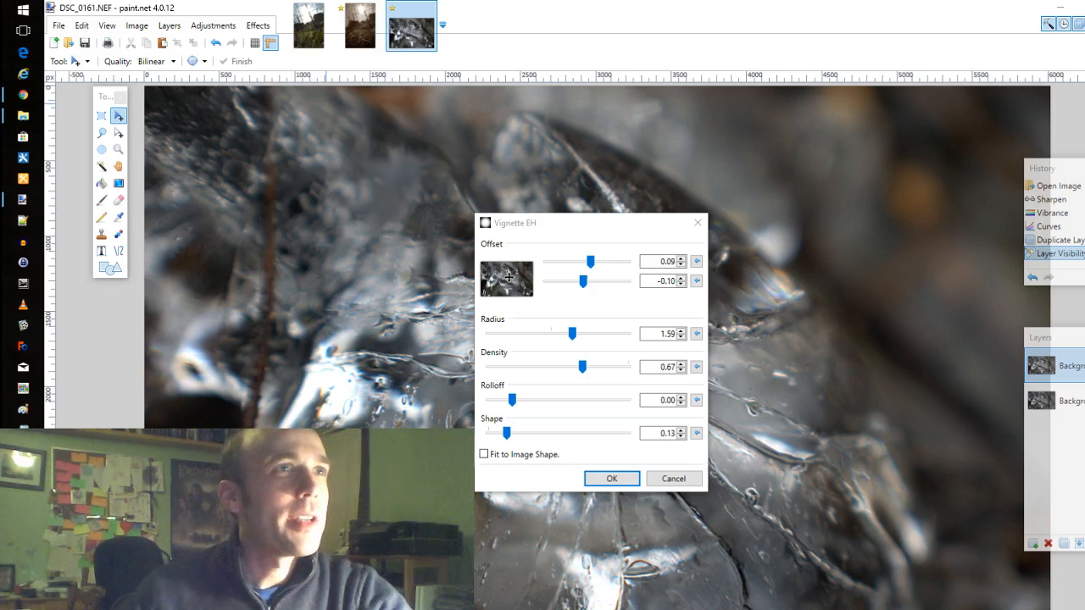
Apply the vignette with offset -0.14, -0.26, radius about 1.08, density 0.77 and shape 0.38
{"action": "left_click", "coordinate": [580, 336]}
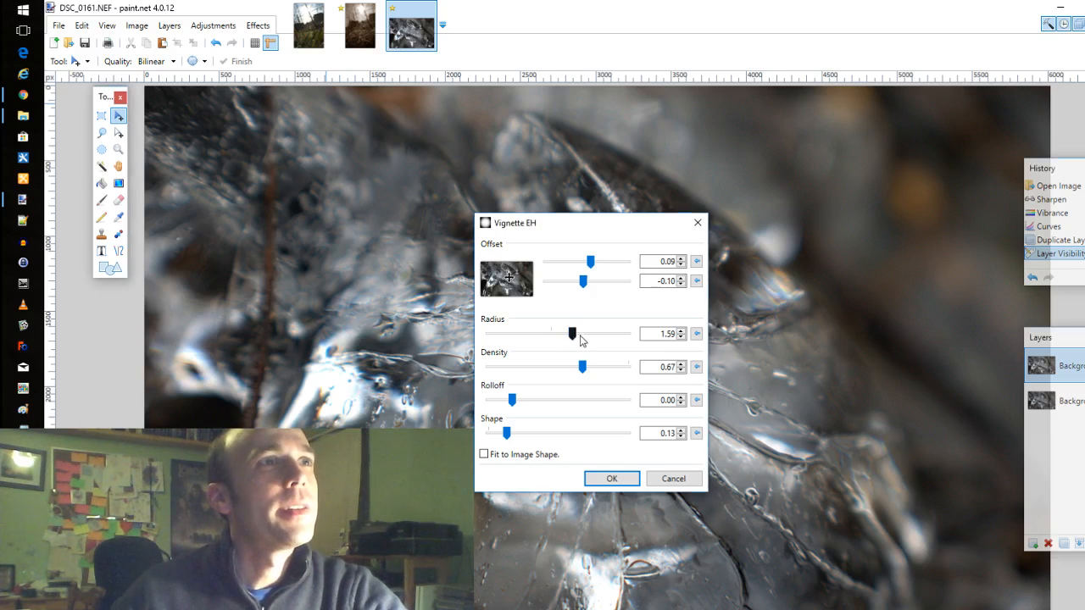
{"action": "left_click_drag", "start_coordinate": [580, 337], "coordinate": [585, 339]}
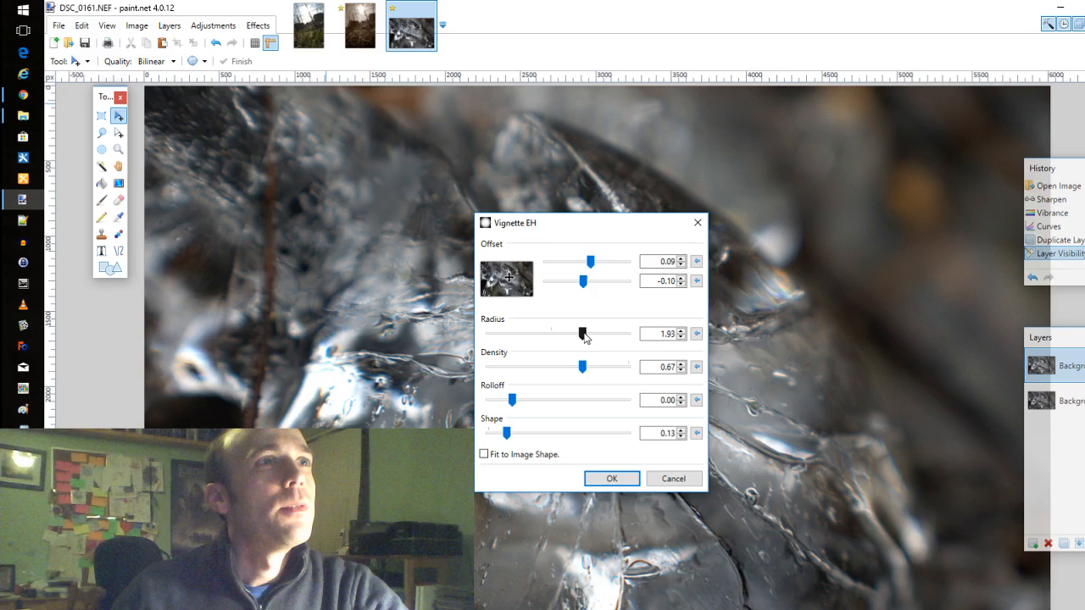
{"action": "left_click_drag", "start_coordinate": [584, 338], "coordinate": [598, 337]}
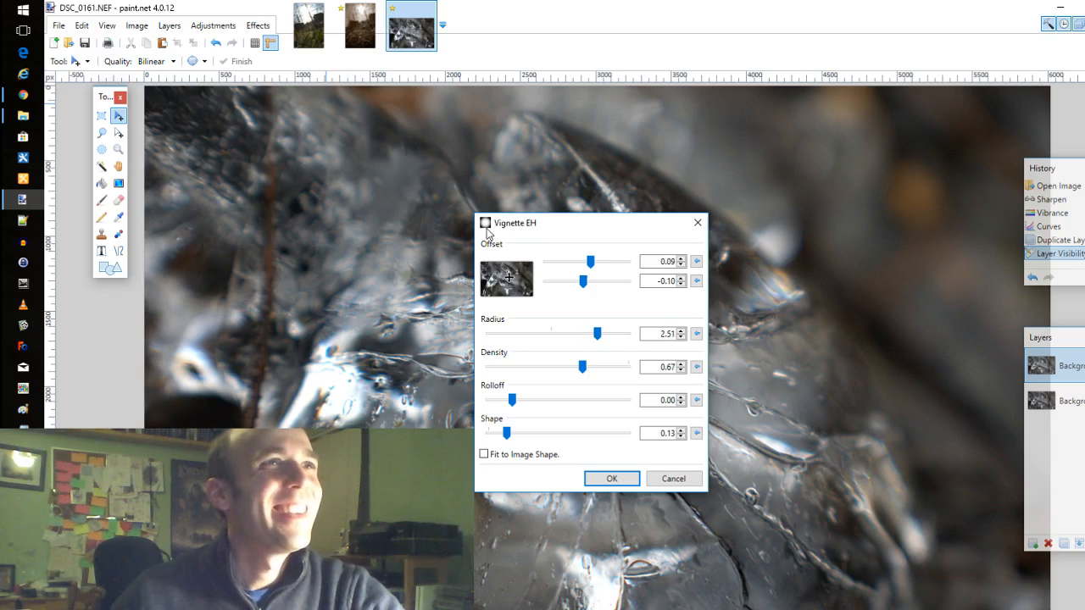
{"action": "left_click_drag", "start_coordinate": [508, 275], "coordinate": [504, 278]}
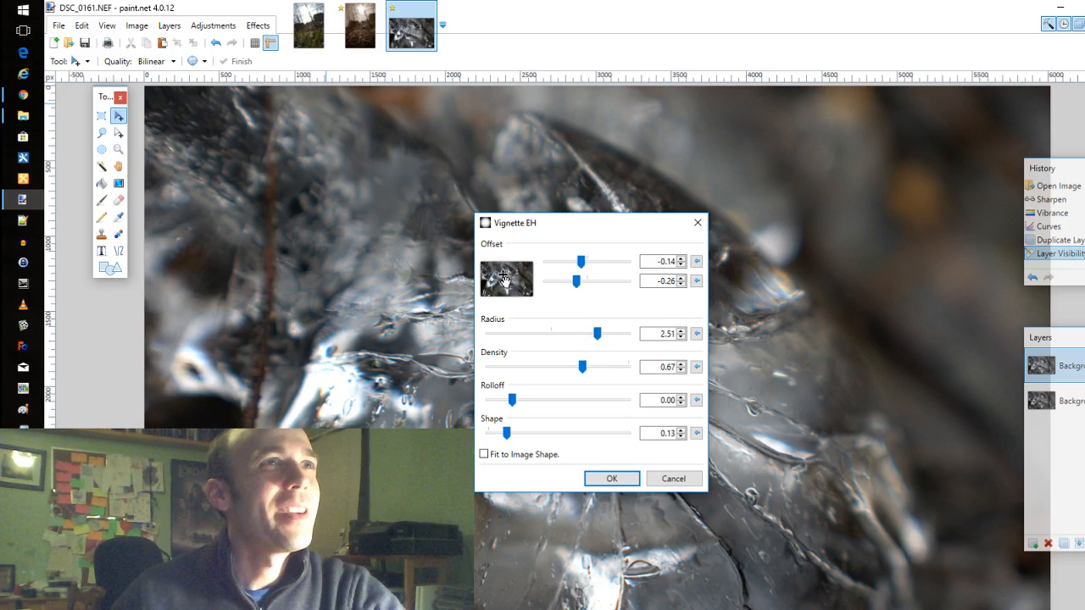
{"action": "left_click_drag", "start_coordinate": [581, 366], "coordinate": [593, 373]}
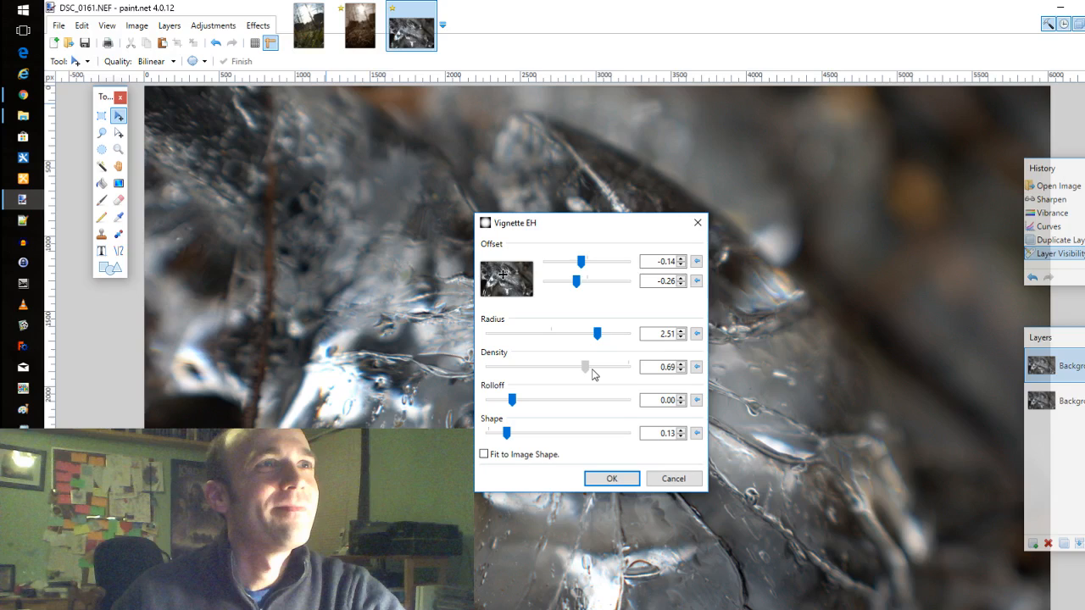
{"action": "left_click_drag", "start_coordinate": [592, 374], "coordinate": [597, 368]}
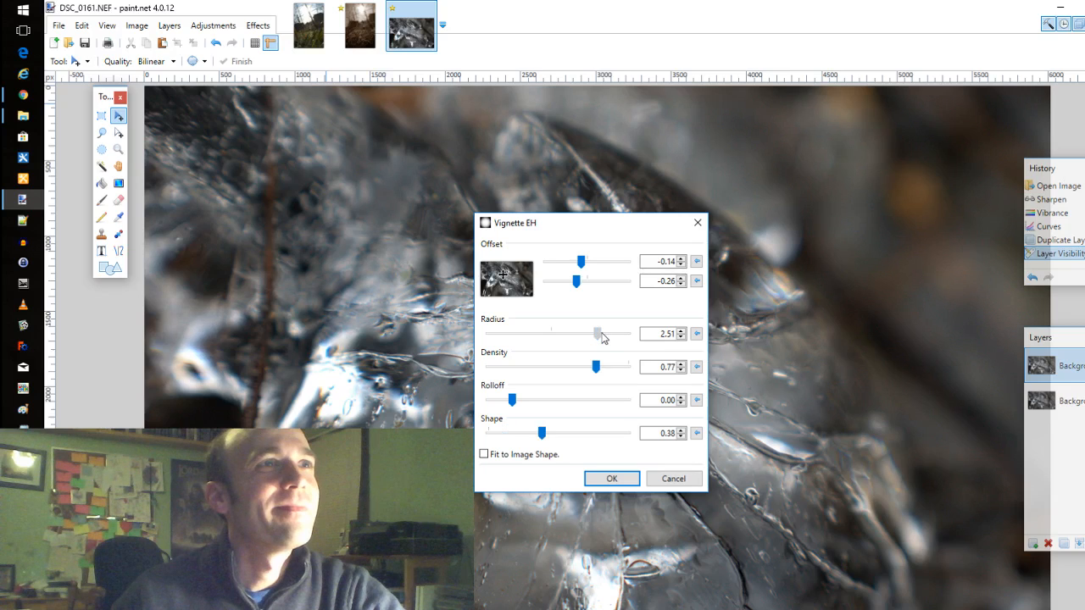
{"action": "left_click_drag", "start_coordinate": [597, 334], "coordinate": [555, 334]}
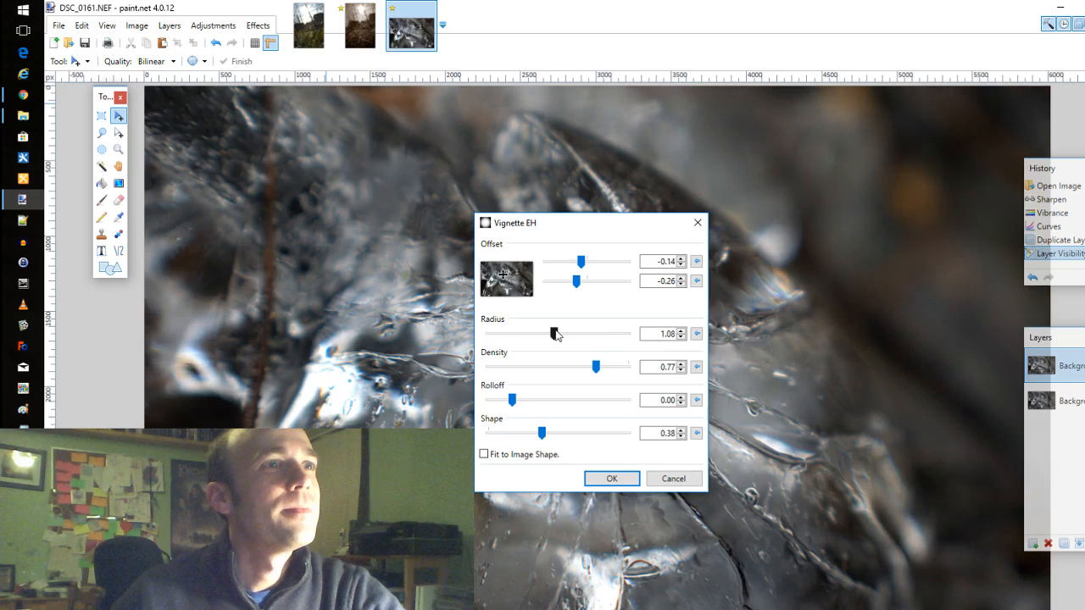
{"action": "left_click", "coordinate": [611, 478]}
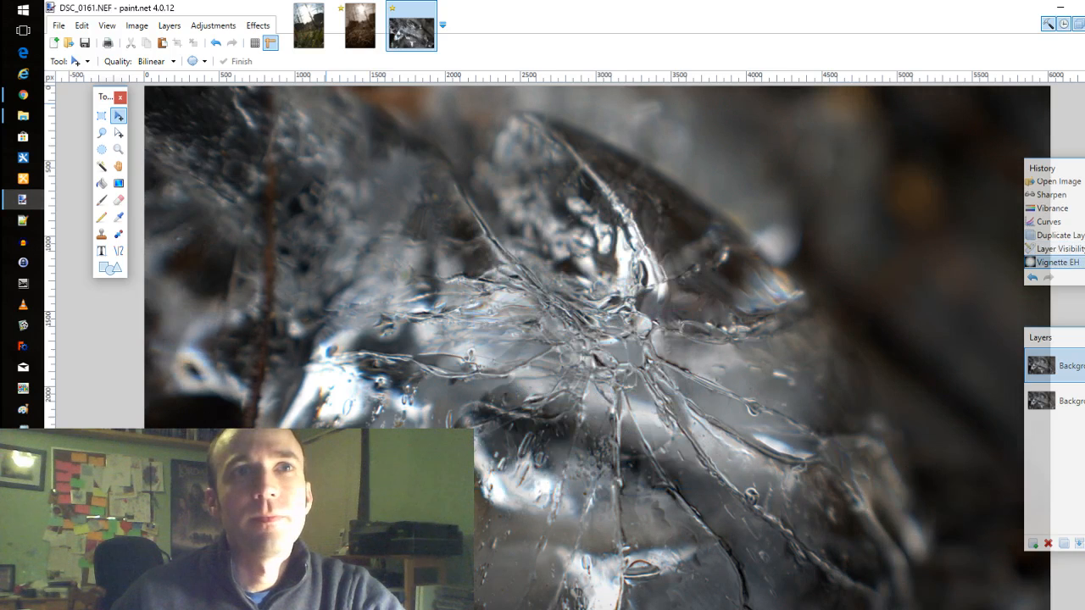
Duplicate the vignetted layer twice
{"action": "left_click", "coordinate": [1065, 544]}
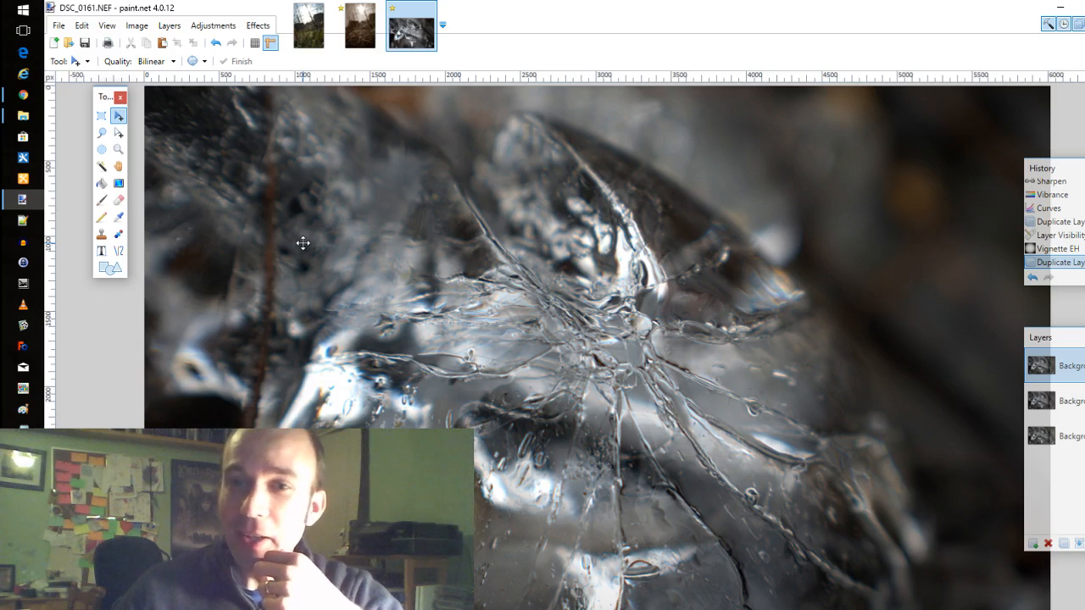
{"action": "left_click", "coordinate": [219, 28]}
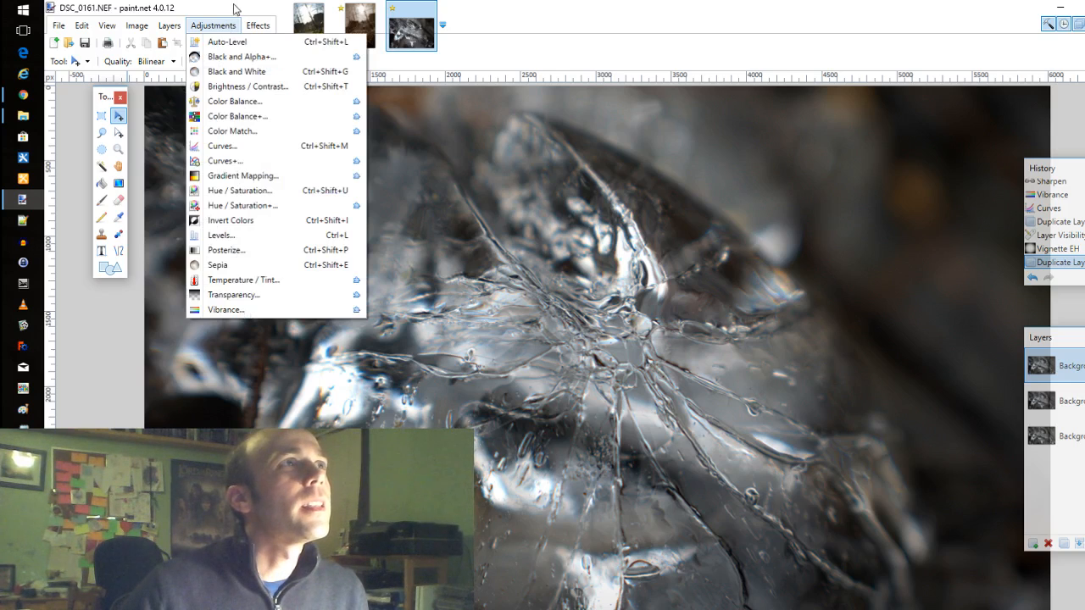
{"action": "left_click", "coordinate": [234, 6]}
{"action": "left_click", "coordinate": [1065, 544]}
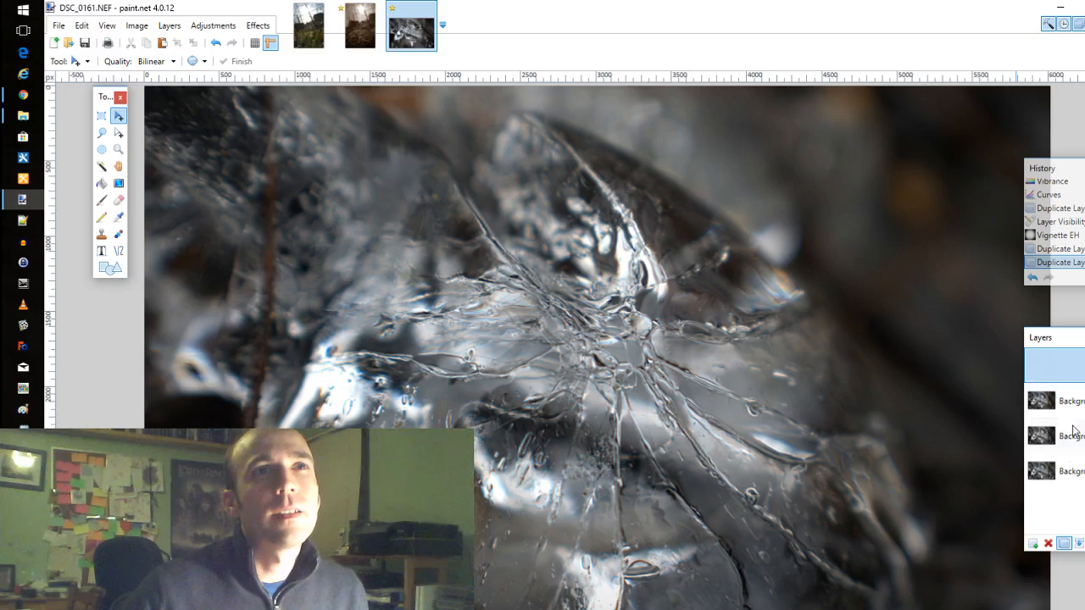
Hide the topmost duplicate layer and add a new empty layer above the second background layer
{"action": "scroll", "coordinate": [547, 383], "scroll_direction": "up", "scroll_amount": 4}
{"action": "scroll", "coordinate": [547, 382], "scroll_direction": "up", "scroll_amount": 3}
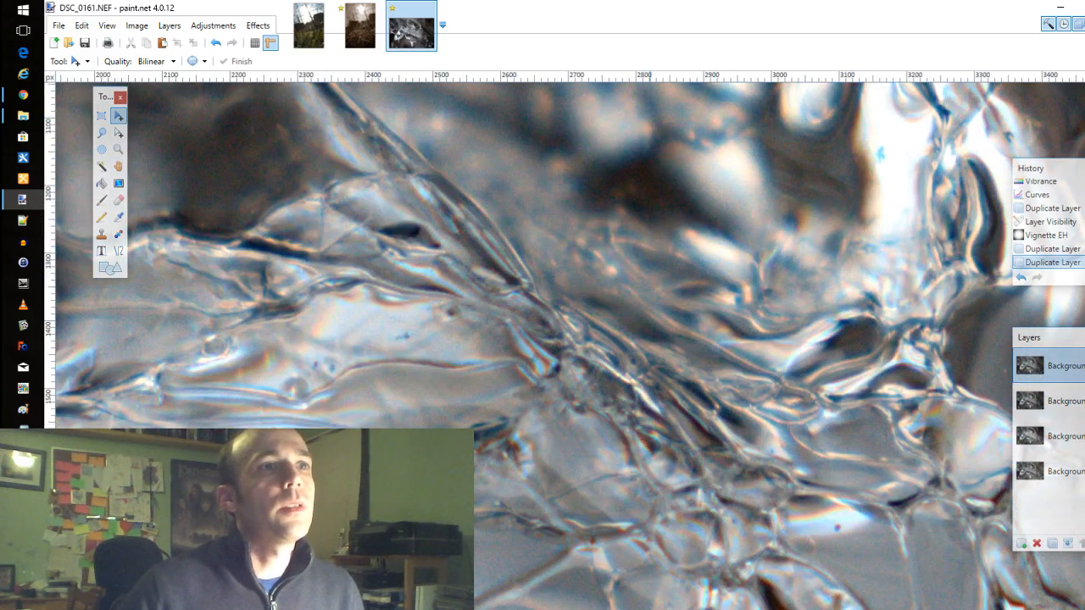
{"action": "scroll", "coordinate": [775, 518], "scroll_direction": "right", "scroll_amount": 4}
{"action": "scroll", "coordinate": [778, 518], "scroll_direction": "up", "scroll_amount": 3}
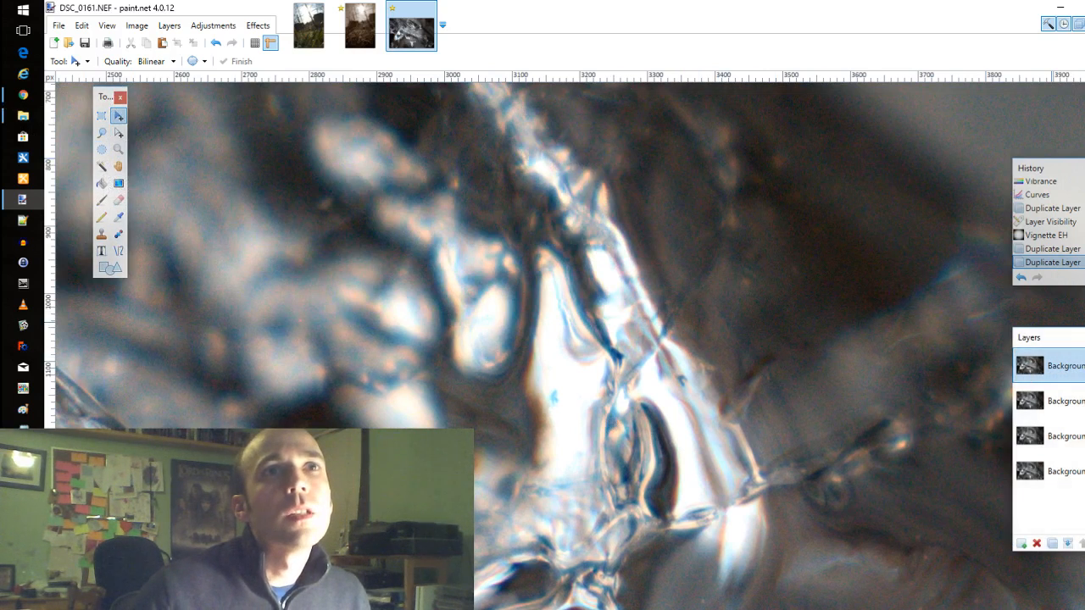
{"action": "left_click", "coordinate": [1084, 366]}
{"action": "left_click", "coordinate": [1066, 401]}
{"action": "left_click", "coordinate": [1021, 544]}
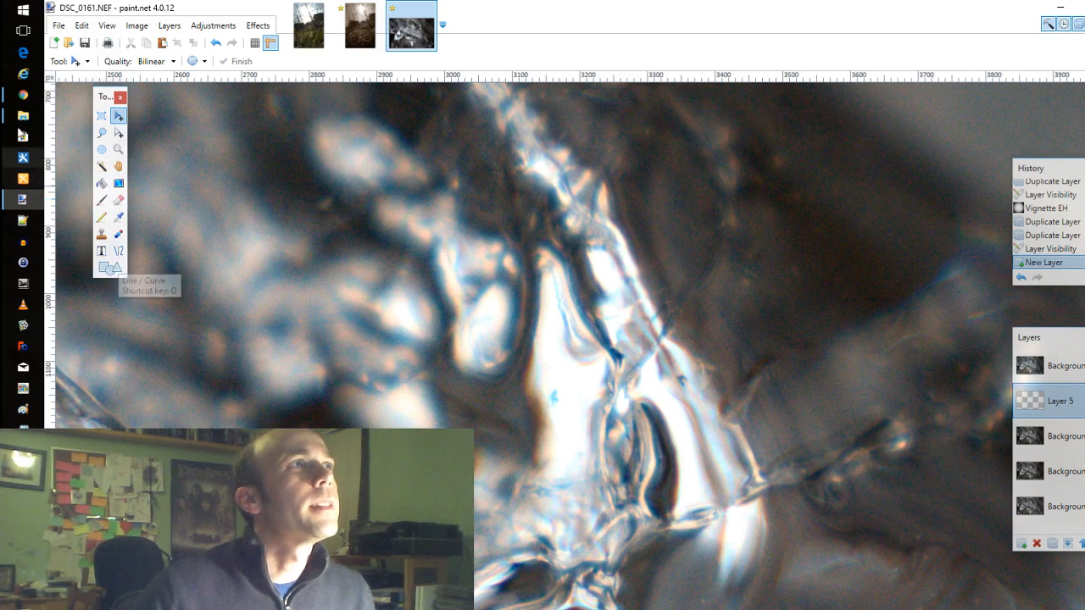
Switch to the browser to check the SoundCloud tracks page, and minimise it to return to the ice photo
{"action": "left_click", "coordinate": [22, 96]}
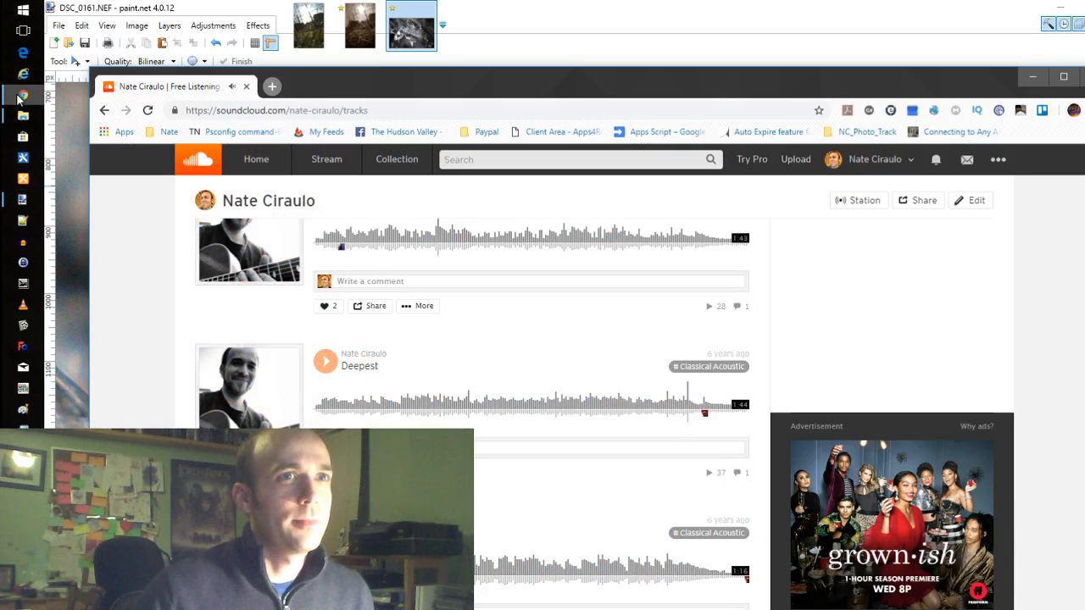
{"action": "left_click", "coordinate": [1032, 76]}
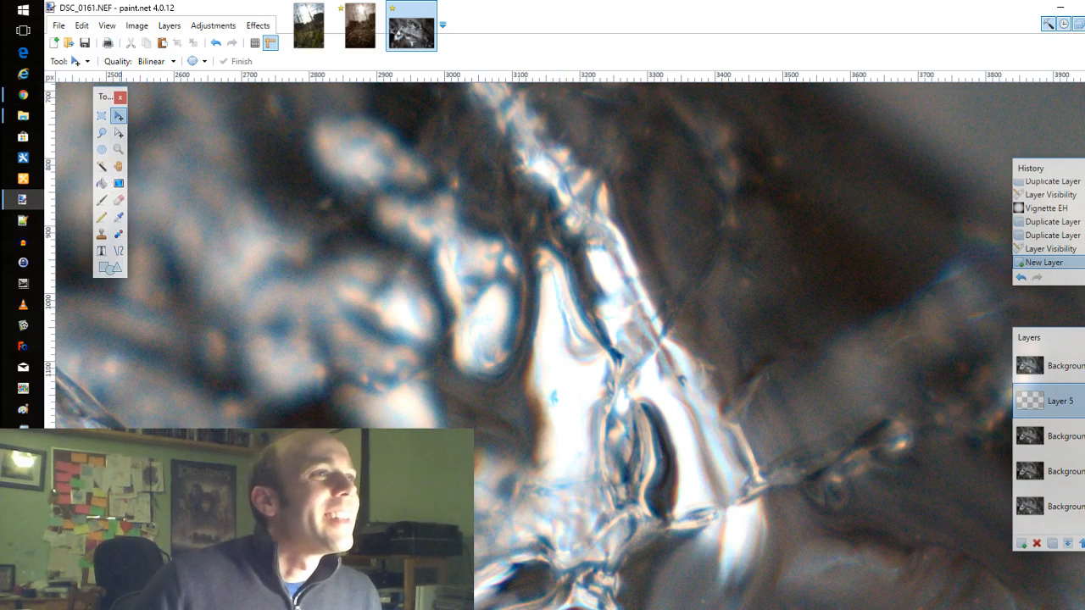
Make a circular selection about 130 px across over the bright area with the small blue spot in the ice
{"action": "left_click", "coordinate": [106, 152]}
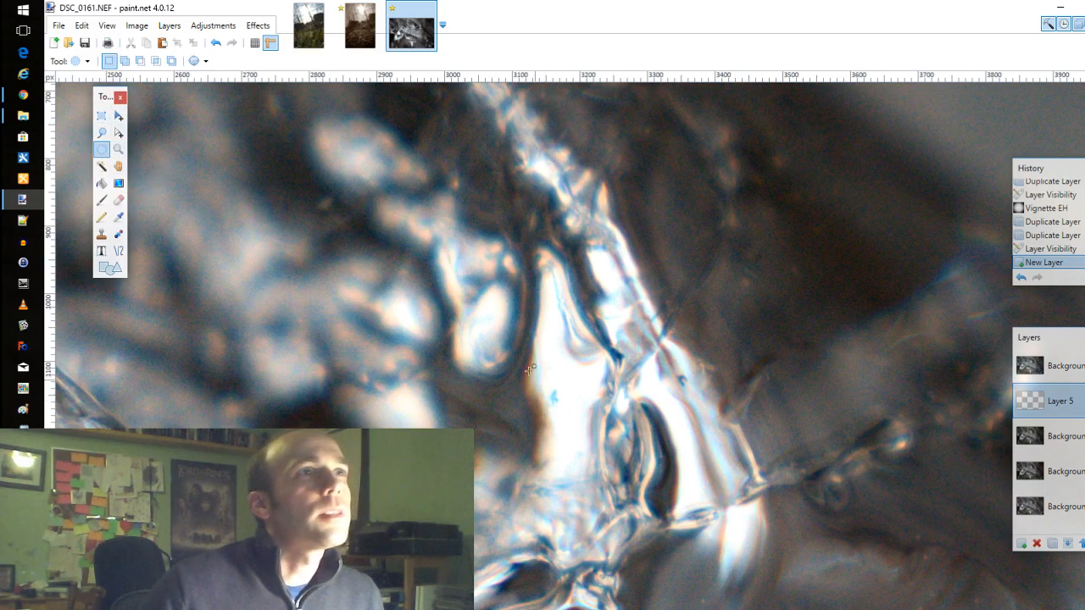
{"action": "left_click_drag", "start_coordinate": [526, 347], "coordinate": [612, 432]}
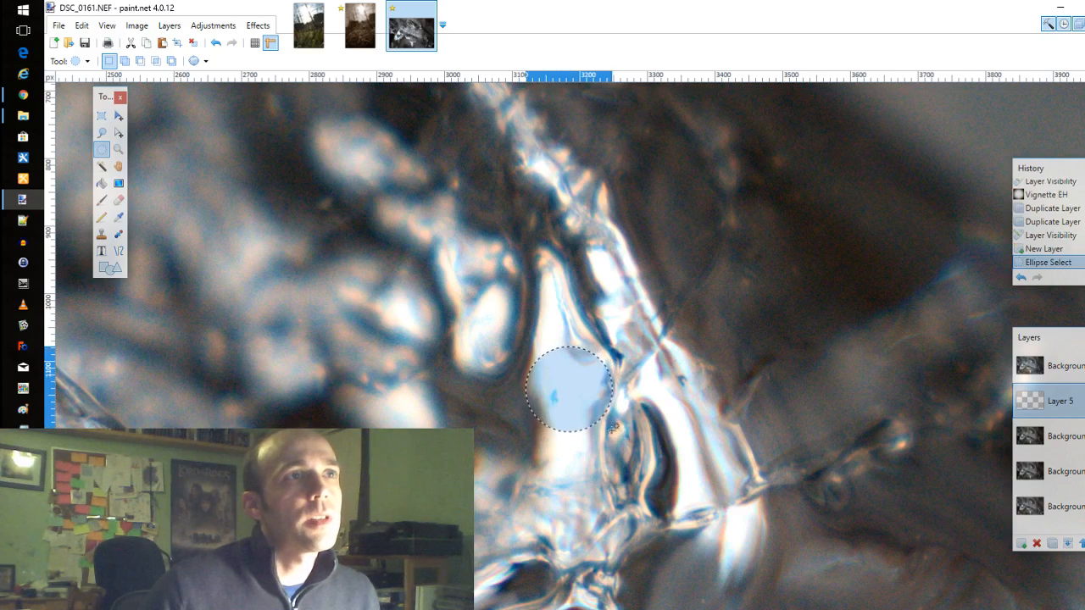
{"action": "left_click", "coordinate": [103, 185]}
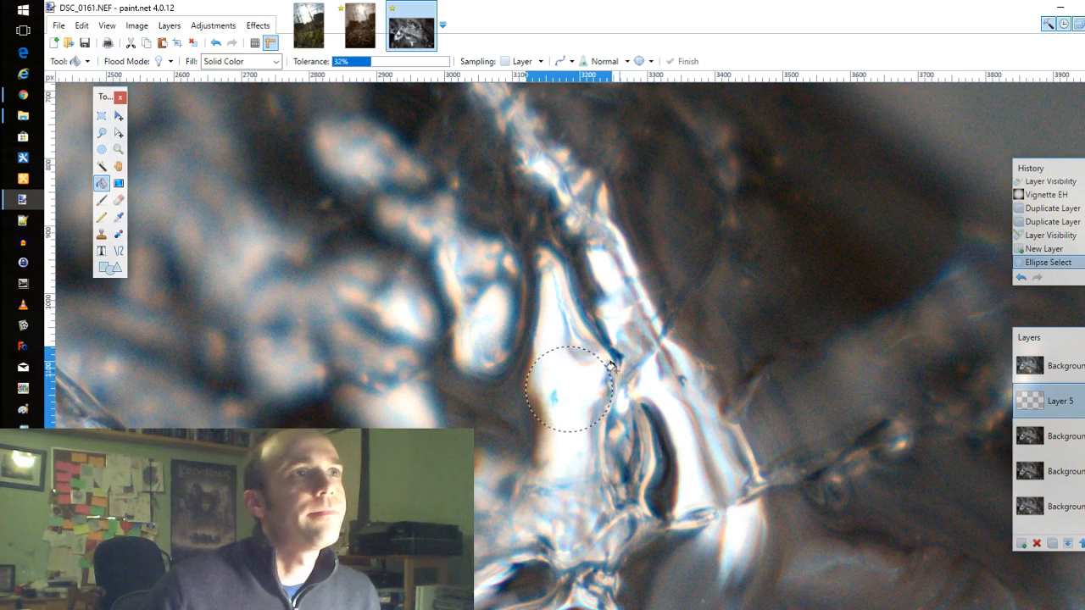
{"action": "left_click", "coordinate": [604, 391]}
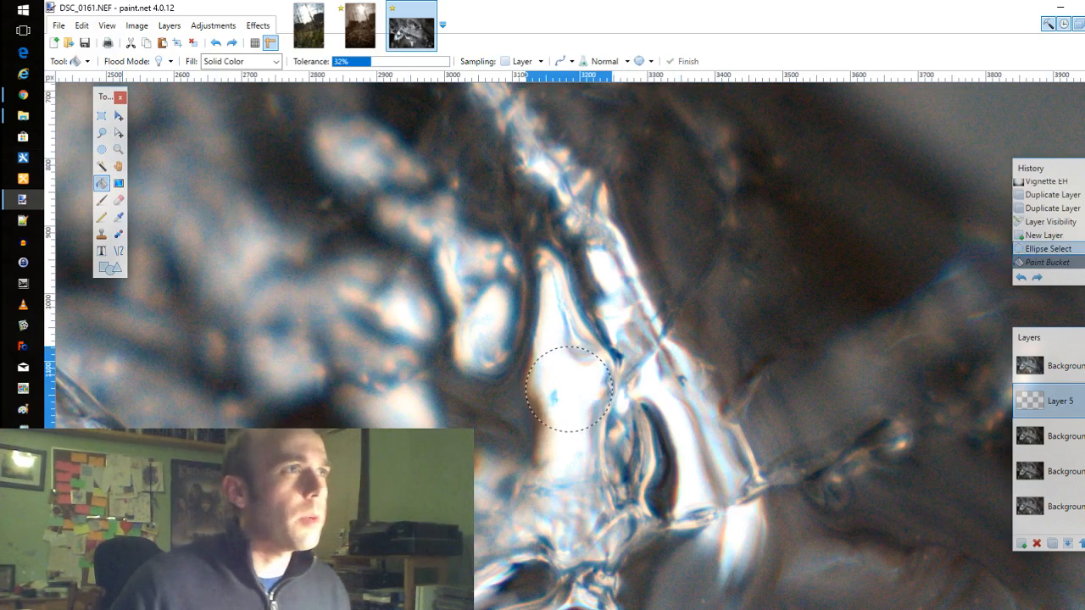
{"action": "key", "text": "ctrl+z"}
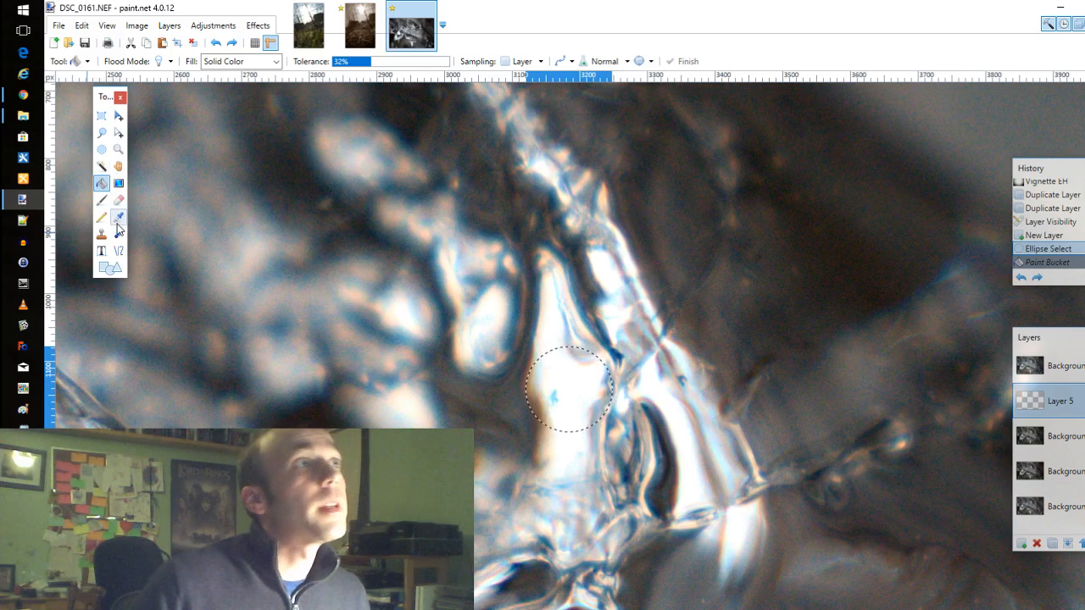
{"action": "key", "text": "ctrl+y"}
{"action": "key", "text": "ctrl+z"}
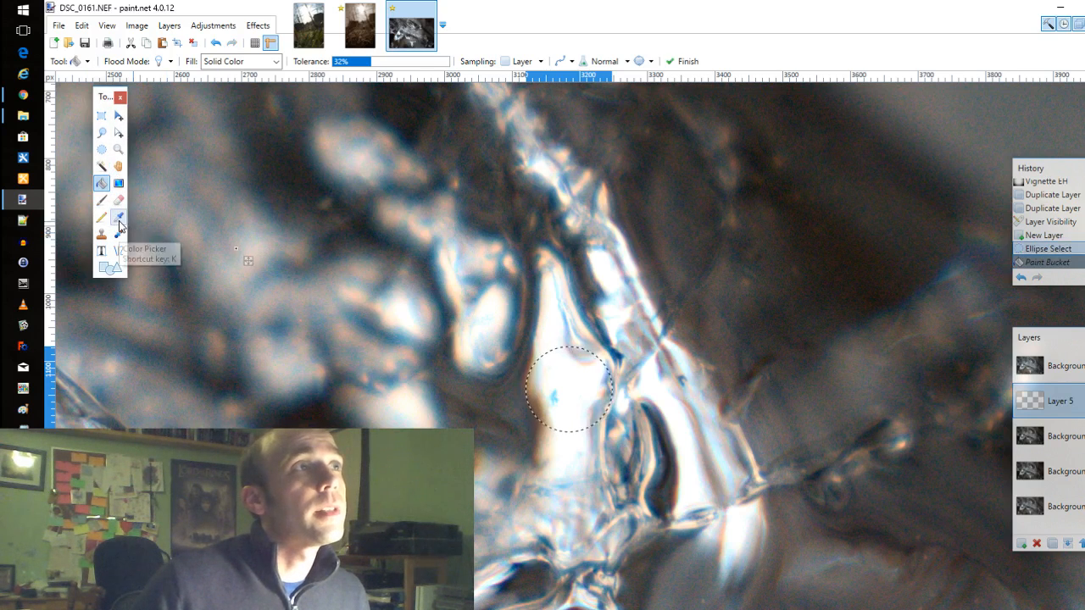
Sample a pale blue from the ice on the background layer beneath Layer 5, and make Layer 5 active again
{"action": "left_click", "coordinate": [120, 218]}
{"action": "left_click", "coordinate": [1050, 437]}
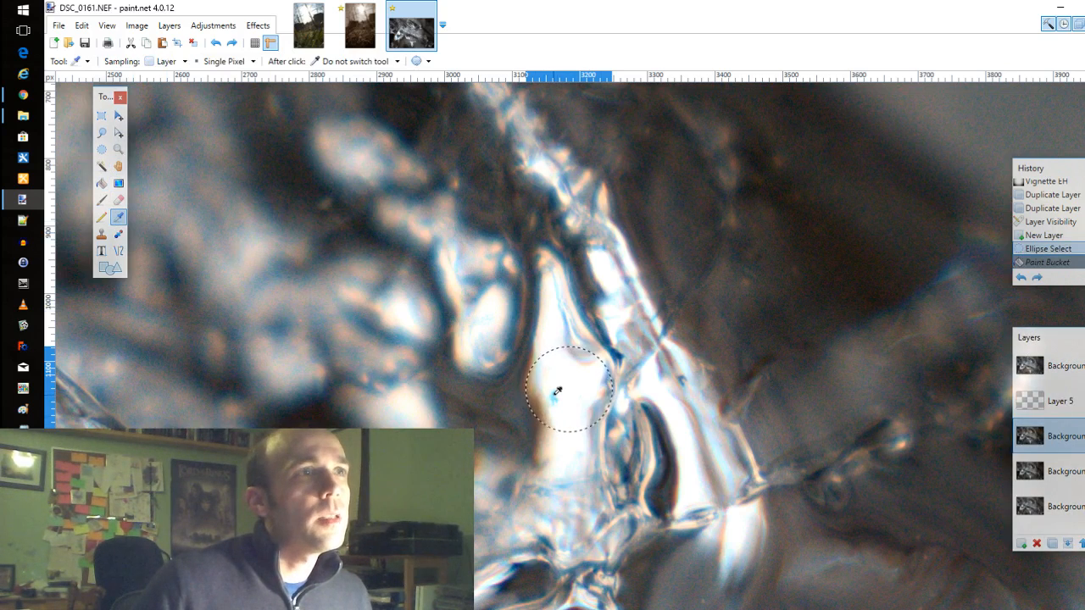
{"action": "left_click", "coordinate": [1034, 401]}
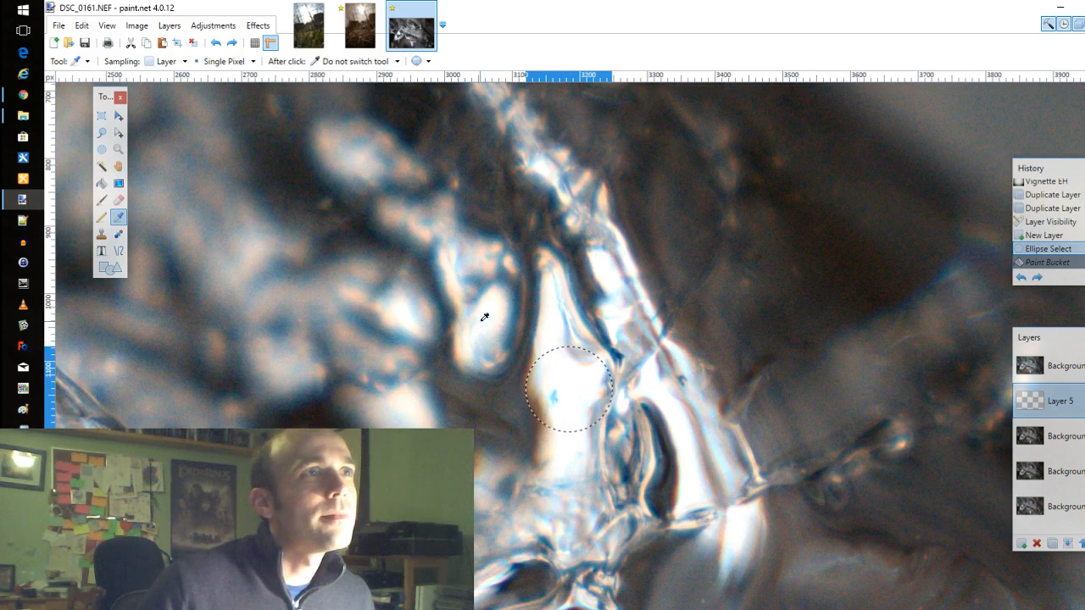
{"action": "left_click", "coordinate": [1043, 436]}
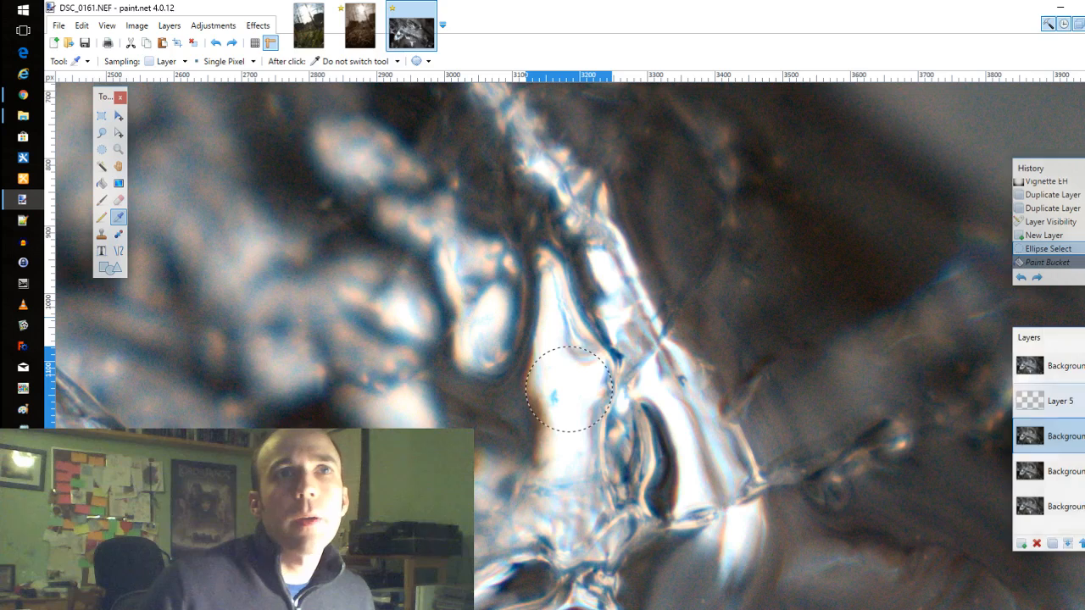
{"action": "left_click", "coordinate": [1041, 408]}
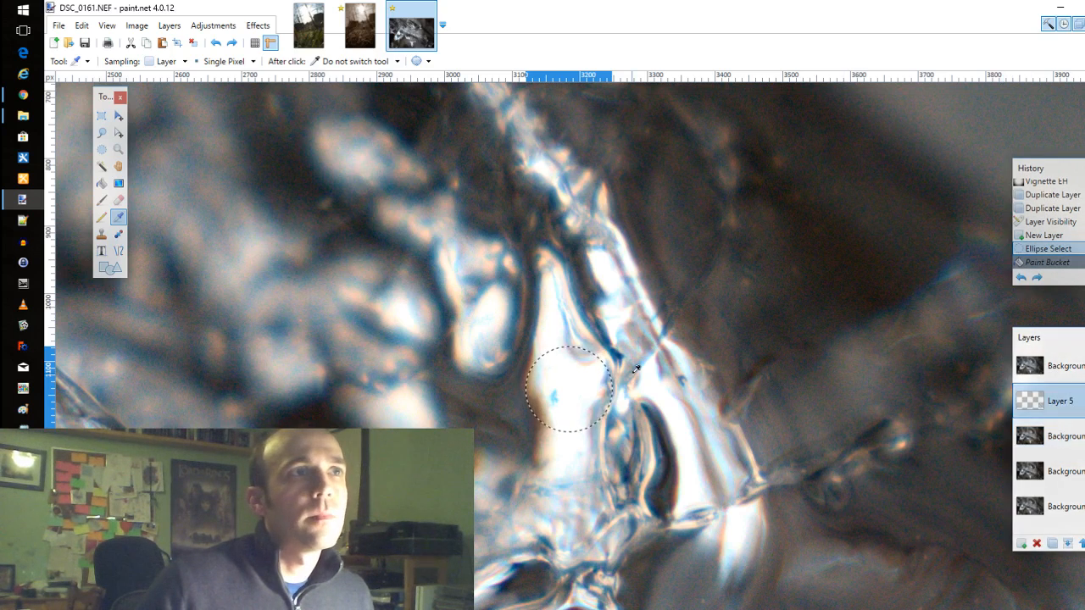
Fill the circular selection on Layer 5 with the sampled pale blue and deselect it
{"action": "left_click", "coordinate": [102, 183]}
{"action": "left_click", "coordinate": [577, 396]}
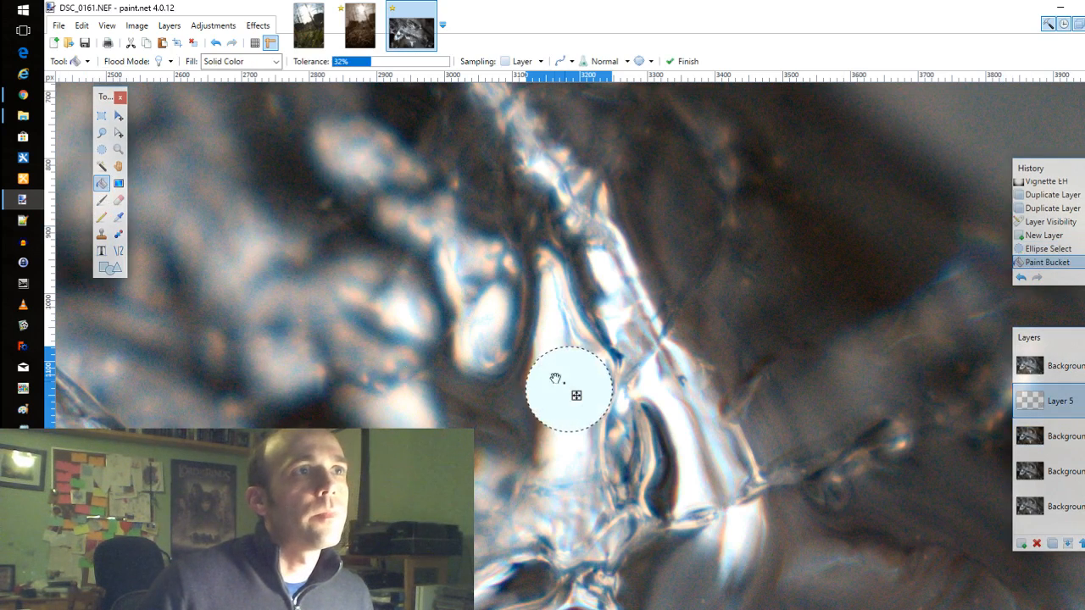
{"action": "key", "text": "ctrl+d"}
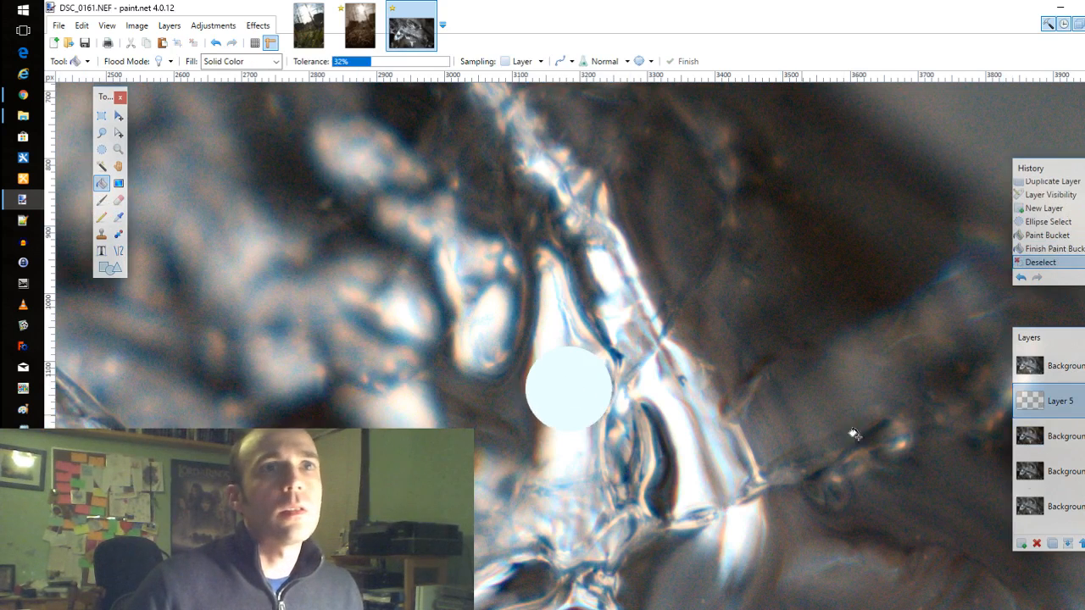
Start the Smudge effect on Layer 5 and frame the pale blue circle at 200% zoom
{"action": "left_click", "coordinate": [258, 26]}
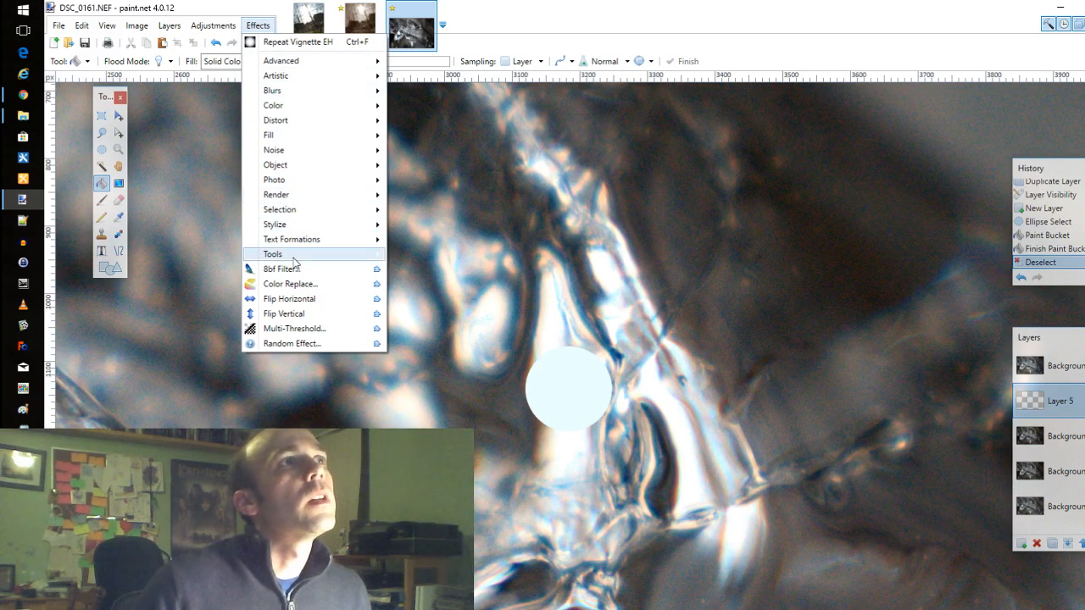
{"action": "mouse_move", "coordinate": [360, 256]}
{"action": "left_click", "coordinate": [425, 286]}
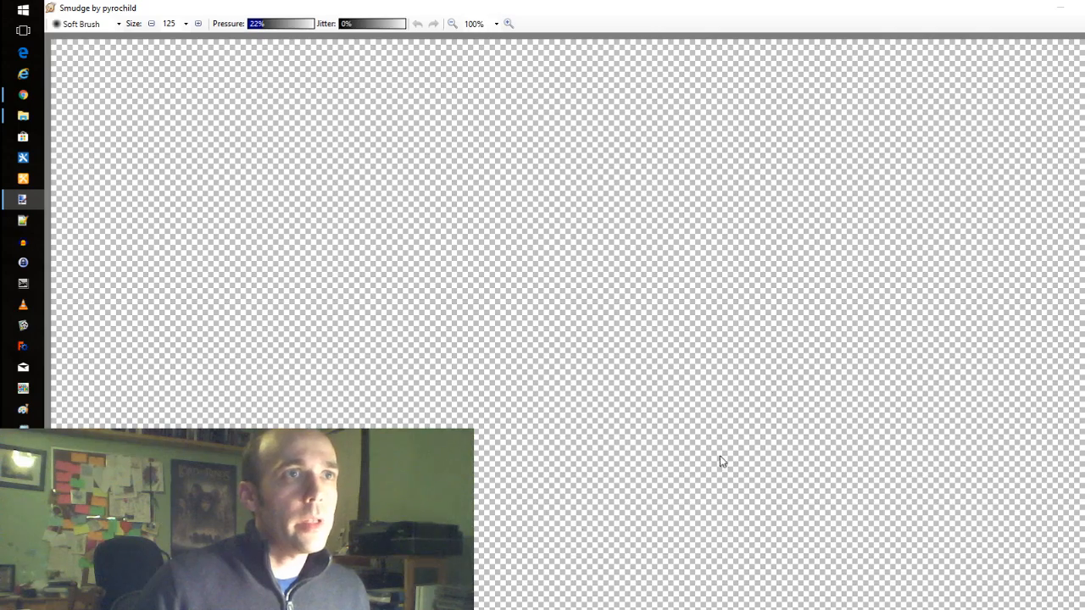
{"action": "scroll", "coordinate": [517, 538], "scroll_direction": "down", "scroll_amount": 2}
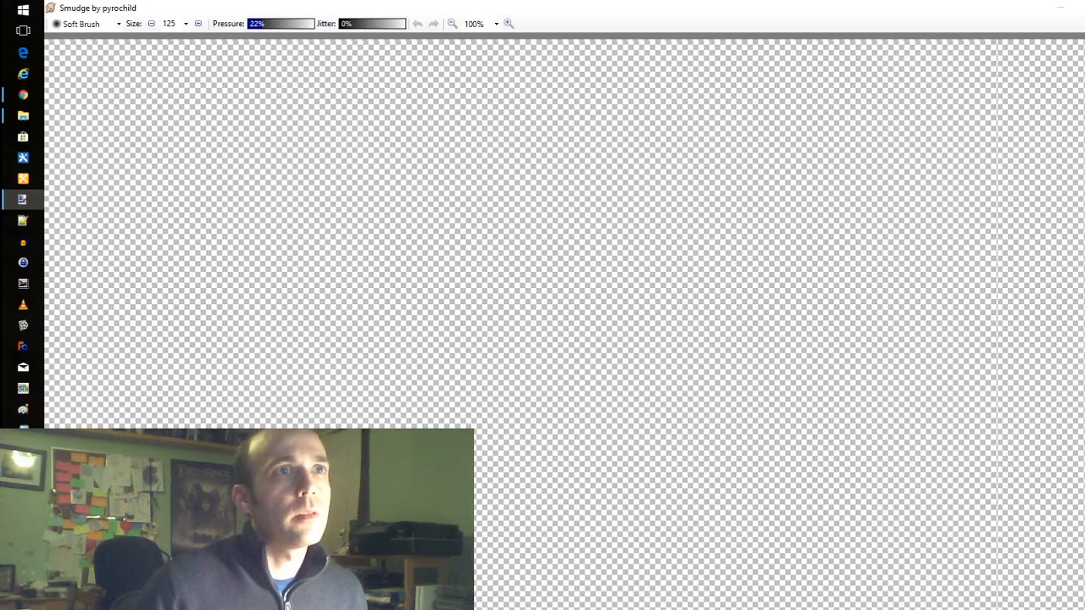
{"action": "scroll", "coordinate": [515, 537], "scroll_direction": "down", "scroll_amount": 3}
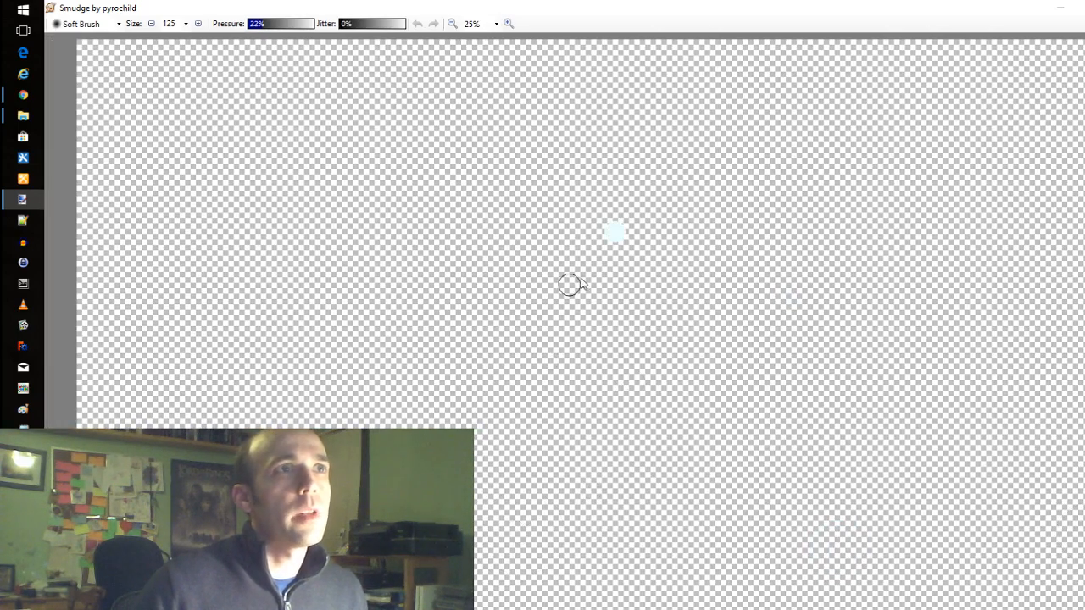
{"action": "scroll", "coordinate": [593, 229], "scroll_direction": "up", "scroll_amount": 8}
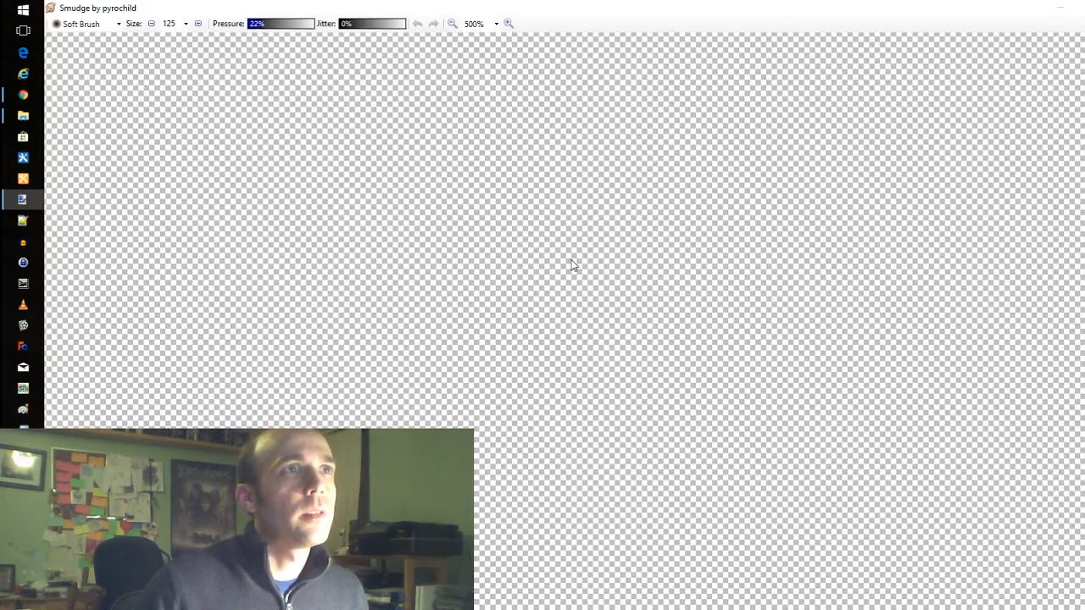
{"action": "scroll", "coordinate": [573, 264], "scroll_direction": "down", "scroll_amount": 4}
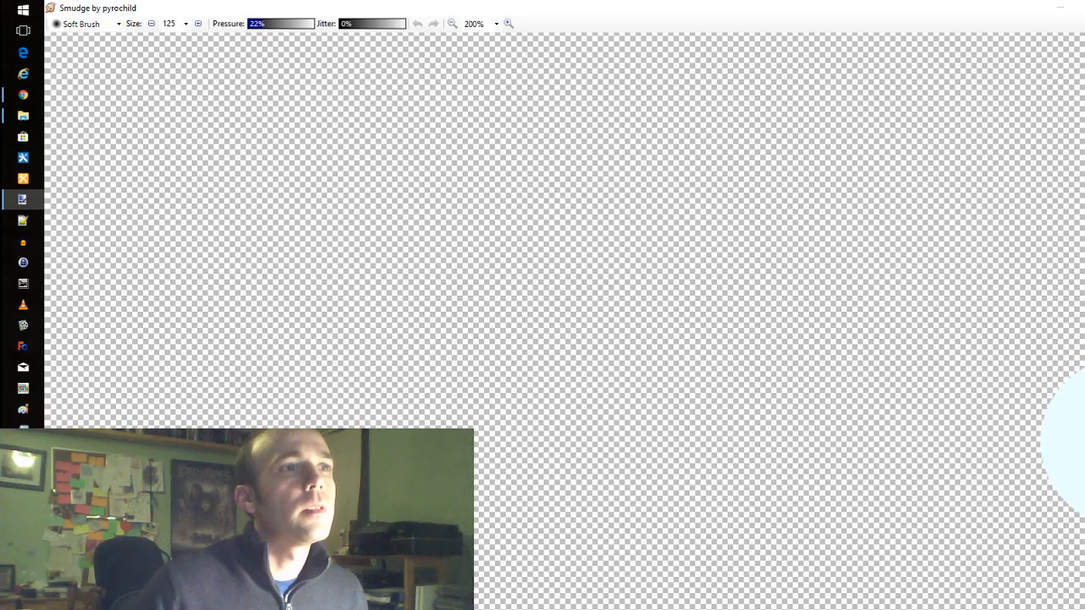
{"action": "mouse_move", "coordinate": [526, 606]}
{"action": "left_mouse_down"}
{"action": "mouse_move", "coordinate": [787, 607]}
{"action": "mouse_move", "coordinate": [677, 606]}
{"action": "mouse_move", "coordinate": [695, 519]}
{"action": "left_mouse_up"}
{"action": "scroll", "coordinate": [714, 497], "scroll_direction": "down", "scroll_amount": 1}
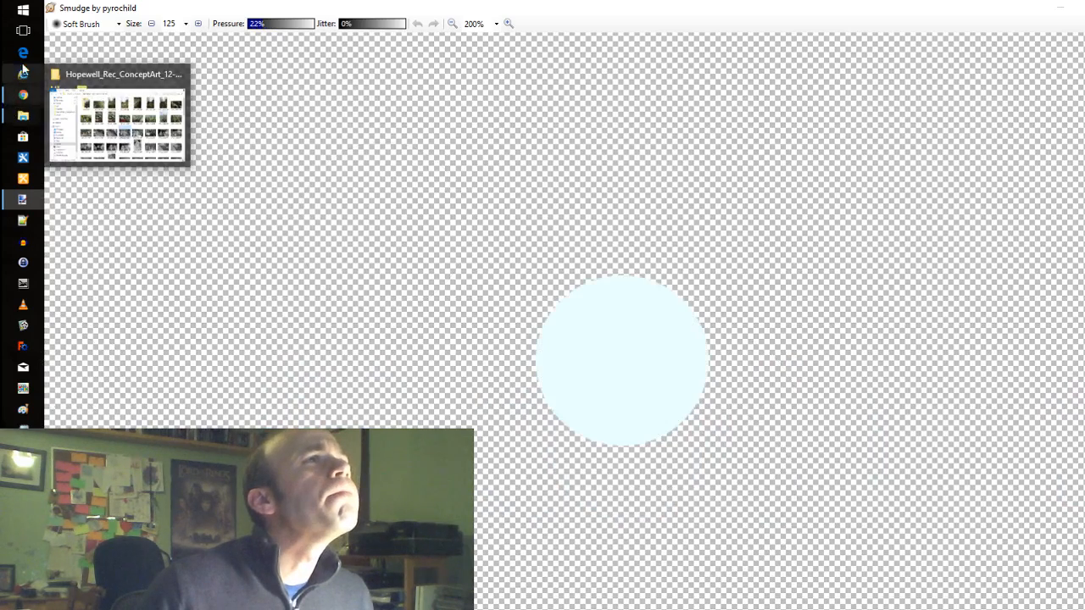
Set the Smudge brush size to 90
{"action": "left_click", "coordinate": [196, 23]}
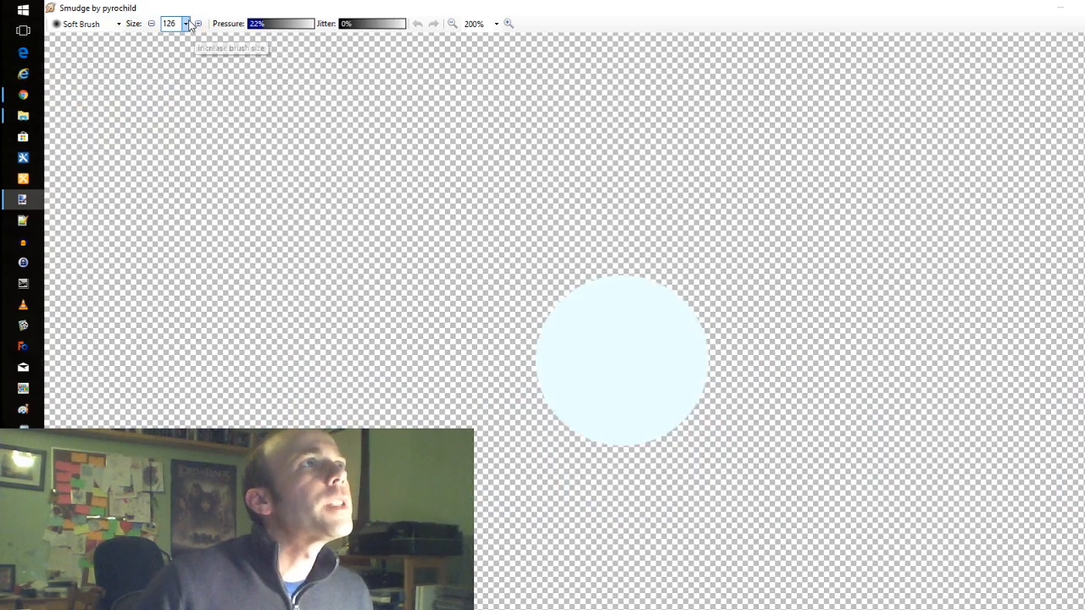
{"action": "left_click", "coordinate": [184, 24]}
{"action": "left_click", "coordinate": [172, 120]}
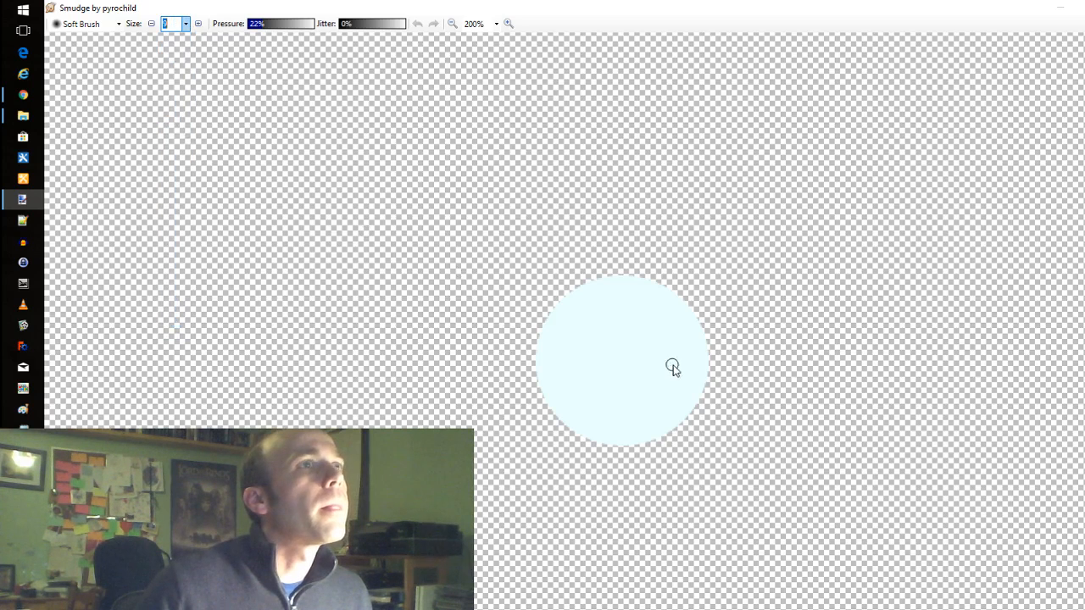
{"action": "left_click", "coordinate": [185, 24]}
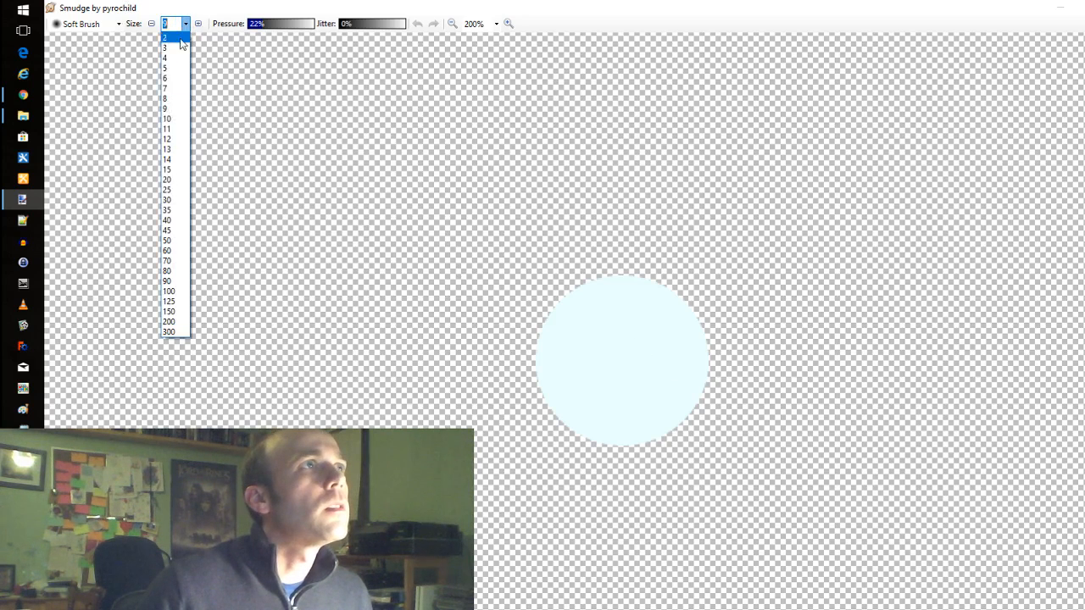
{"action": "left_click", "coordinate": [169, 209]}
{"action": "left_click", "coordinate": [185, 24]}
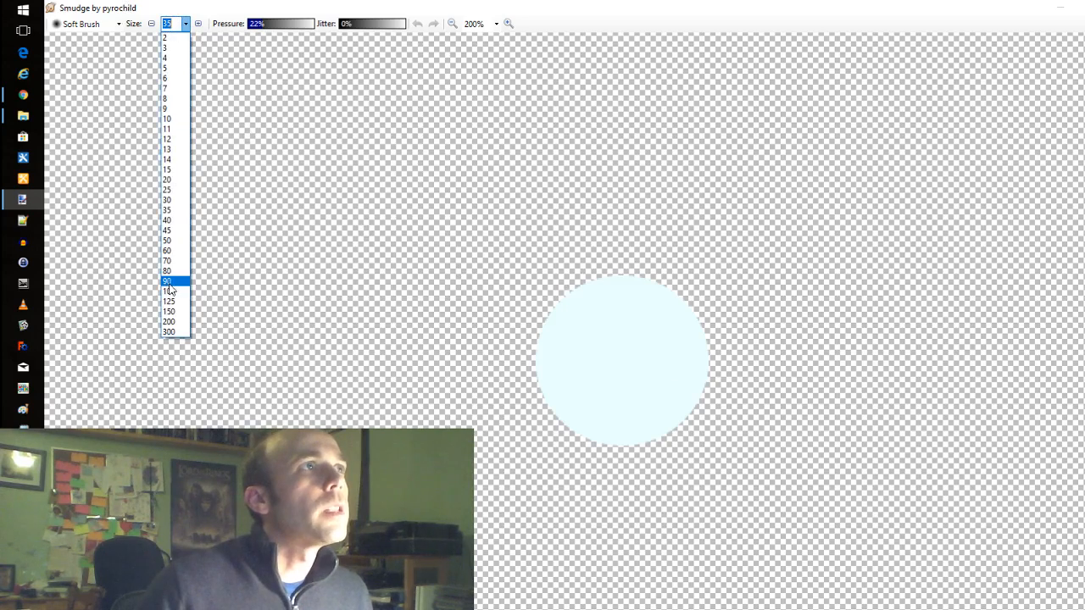
{"action": "left_click", "coordinate": [174, 281]}
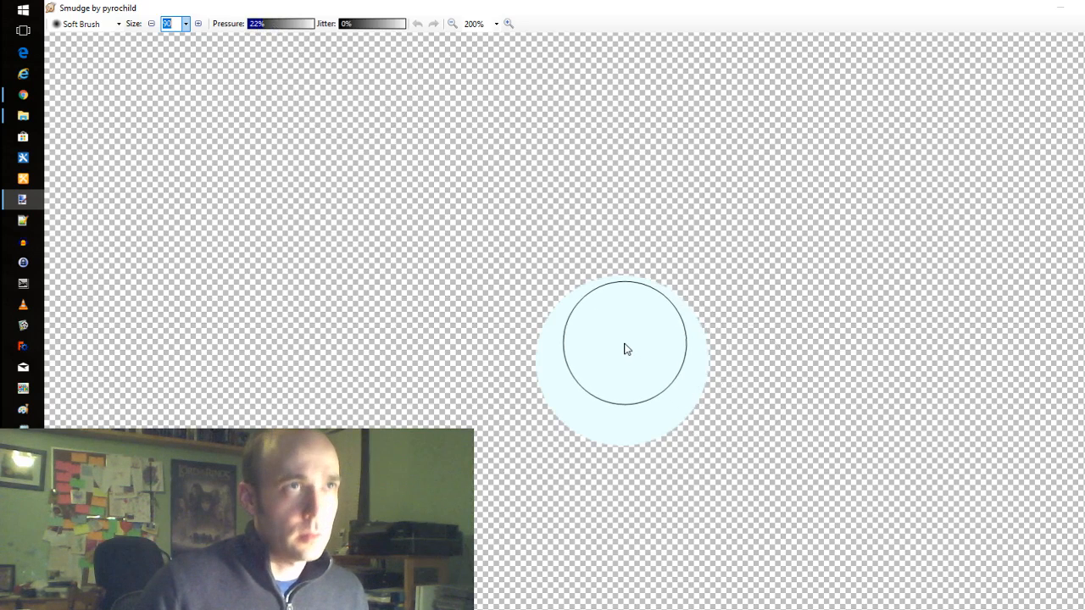
Smudge the circle's upper edge upward into a short point, undoing the two strokes that lengthen it further
{"action": "left_click_drag", "start_coordinate": [622, 339], "coordinate": [618, 179]}
{"action": "left_click_drag", "start_coordinate": [617, 286], "coordinate": [629, 103]}
{"action": "left_click_drag", "start_coordinate": [627, 182], "coordinate": [612, 78]}
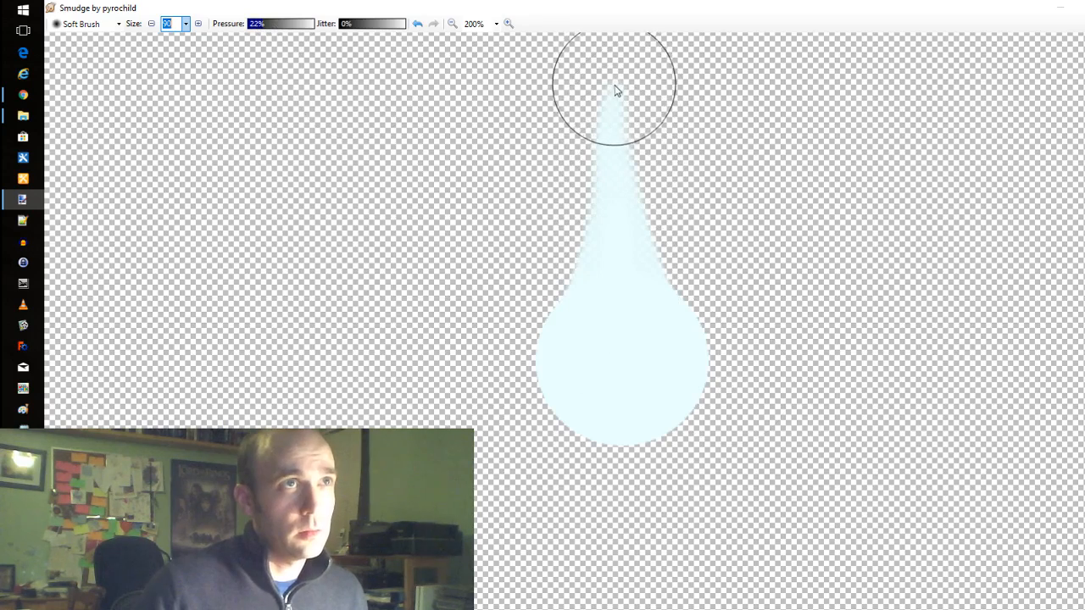
{"action": "key", "text": "ctrl+z"}
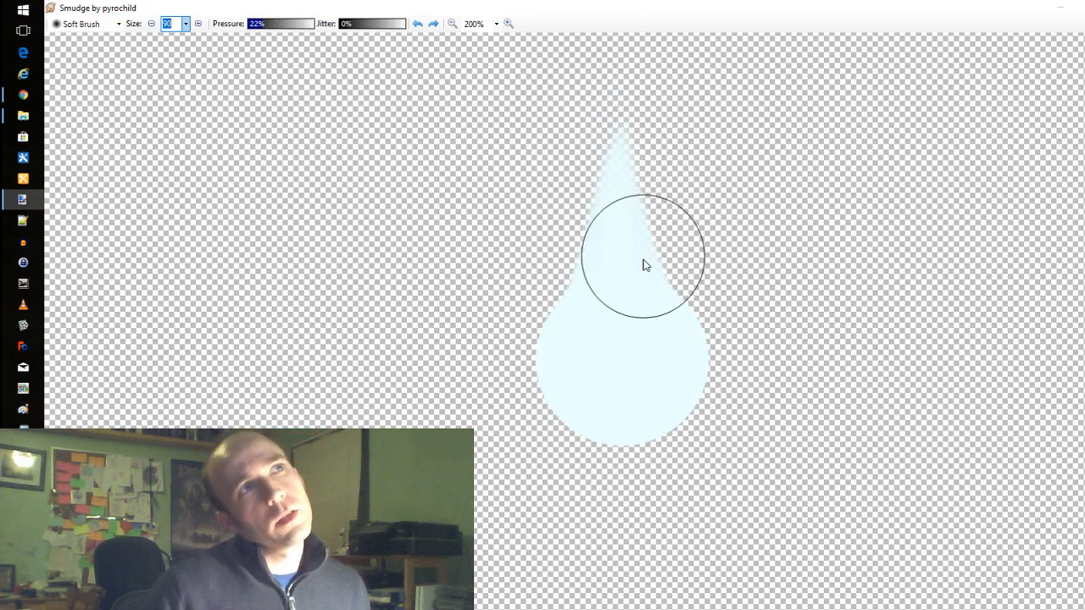
{"action": "key", "text": "ctrl+z"}
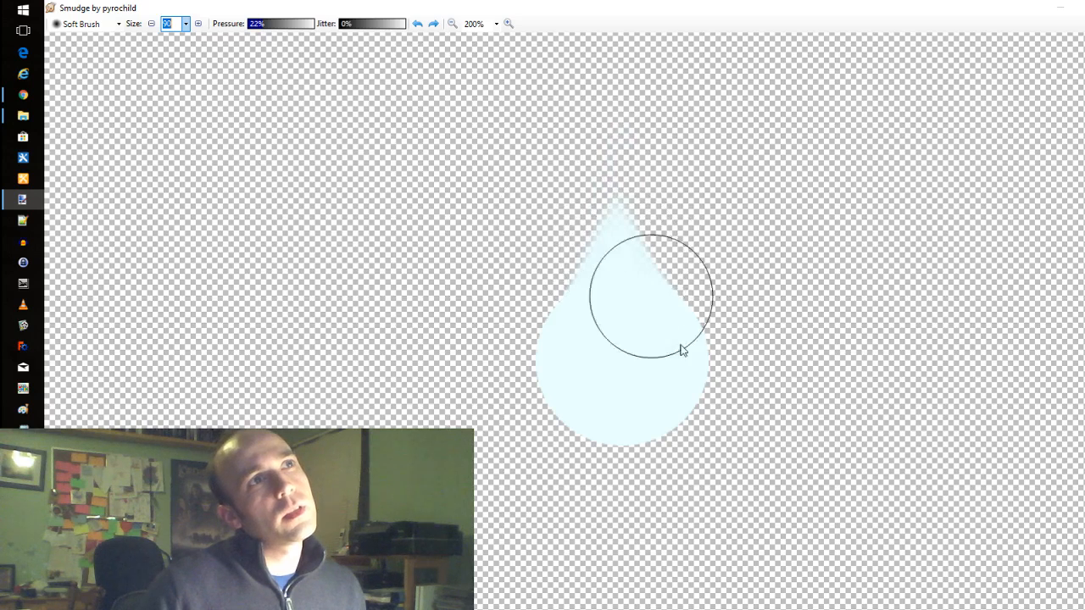
Smudge the circle's right, left and lower edges outward into points to form a four-pointed star
{"action": "left_click_drag", "start_coordinate": [679, 371], "coordinate": [852, 376]}
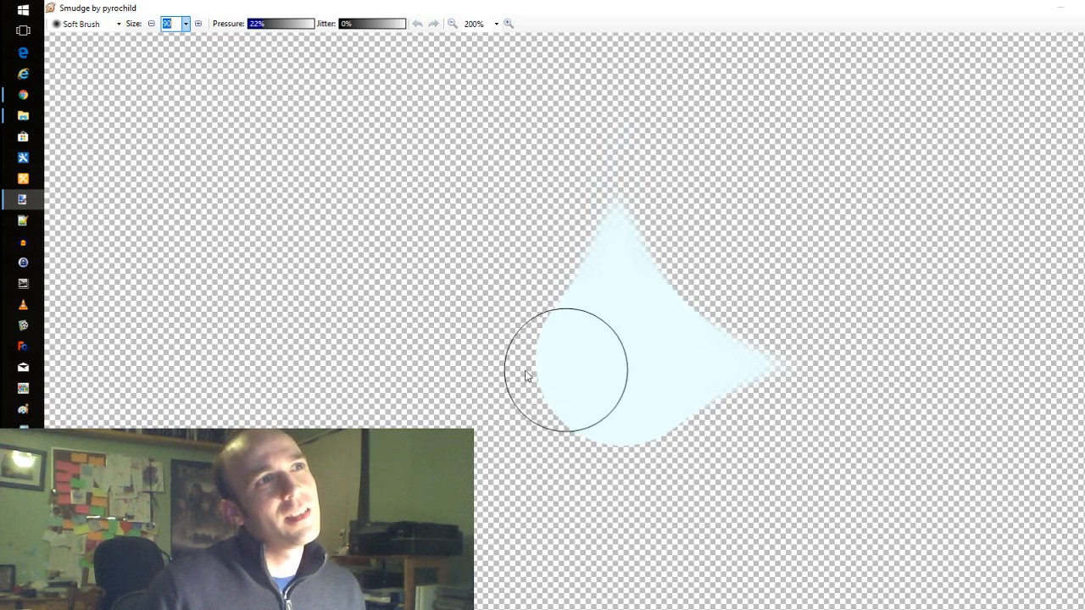
{"action": "left_click_drag", "start_coordinate": [530, 374], "coordinate": [466, 369]}
{"action": "left_click_drag", "start_coordinate": [612, 411], "coordinate": [624, 593]}
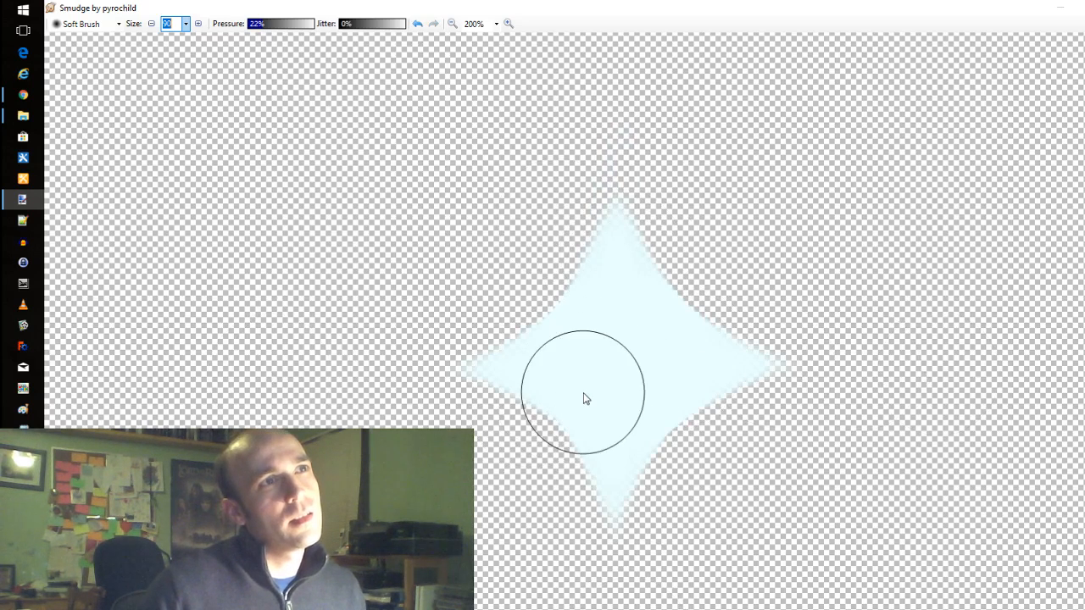
Lengthen the star's lower point with further downward smudge strokes
{"action": "scroll", "coordinate": [584, 395], "scroll_direction": "down", "scroll_amount": 3}
{"action": "left_click_drag", "start_coordinate": [624, 404], "coordinate": [638, 566]}
{"action": "left_click_drag", "start_coordinate": [613, 315], "coordinate": [627, 548]}
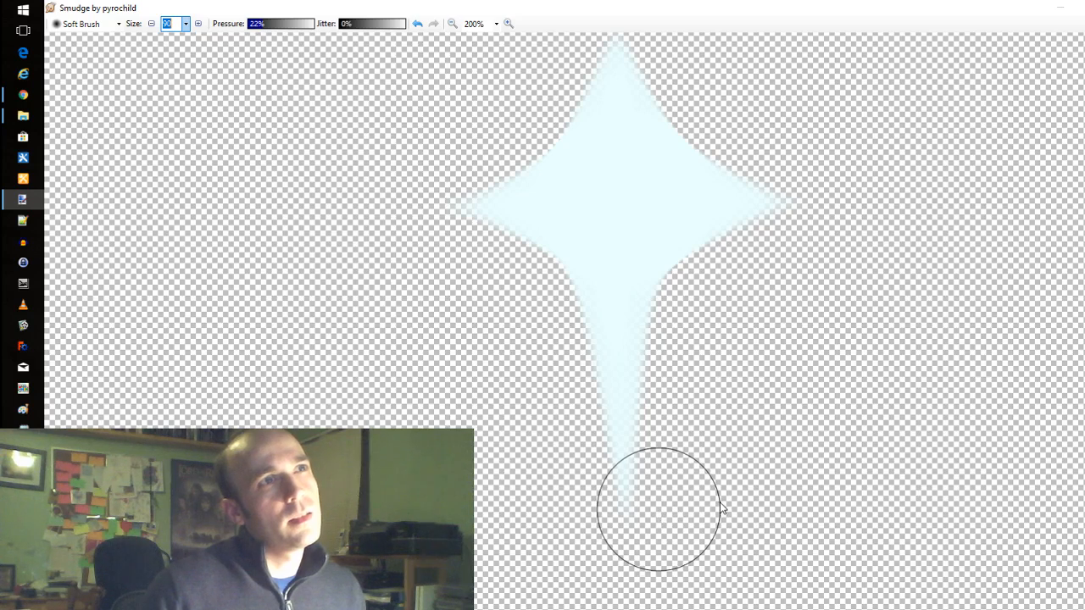
Undo the last stroke on the star's lower point and smudge the right and left points further outward
{"action": "key", "text": "ctrl+z"}
{"action": "scroll", "coordinate": [780, 498], "scroll_direction": "up", "scroll_amount": 3}
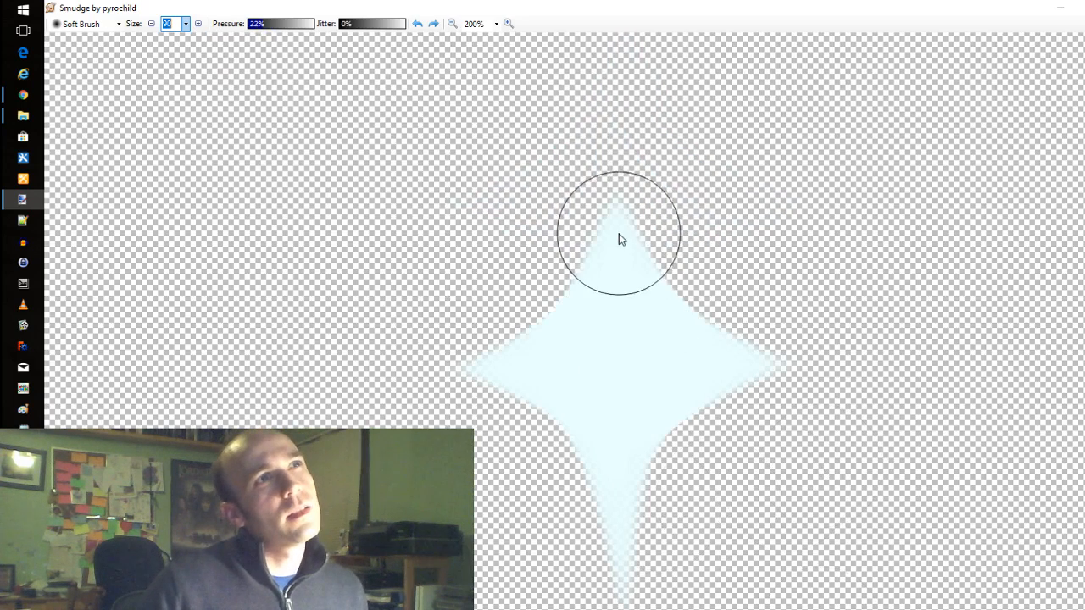
{"action": "left_click_drag", "start_coordinate": [755, 364], "coordinate": [963, 367]}
{"action": "left_click_drag", "start_coordinate": [508, 372], "coordinate": [300, 381]}
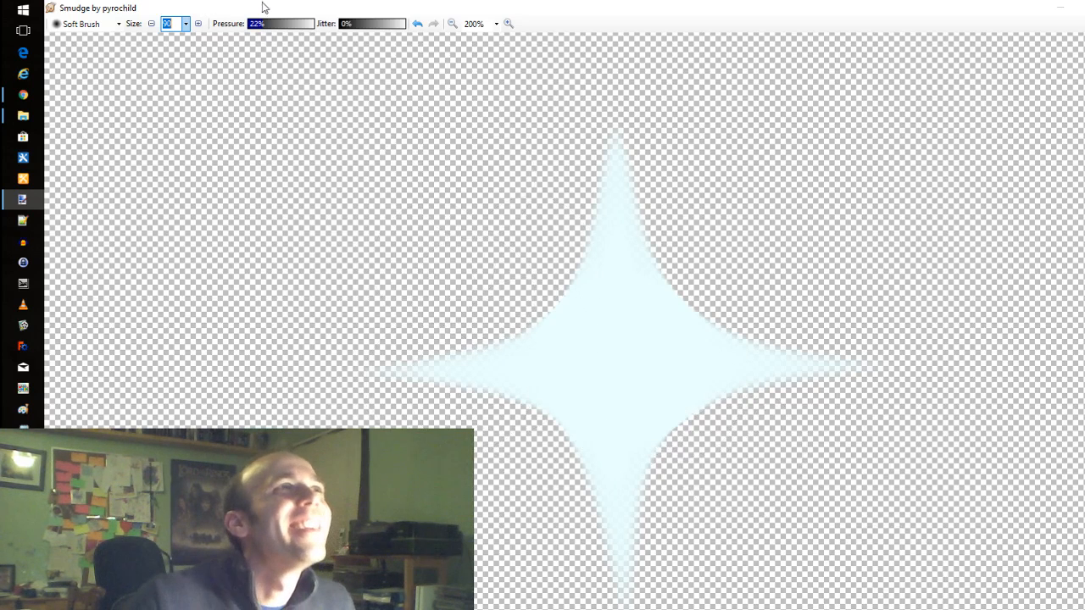
Lower the smudge pressure to 13% and draw the star's upper and left points out into finer tips
{"action": "left_click_drag", "start_coordinate": [259, 26], "coordinate": [256, 26]}
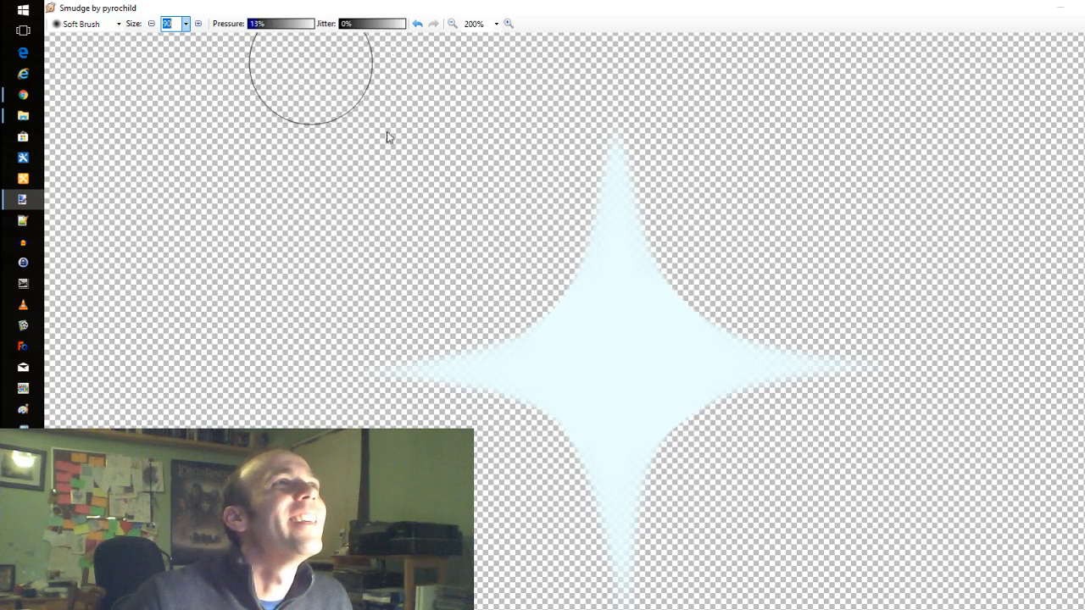
{"action": "left_click_drag", "start_coordinate": [617, 170], "coordinate": [620, 94]}
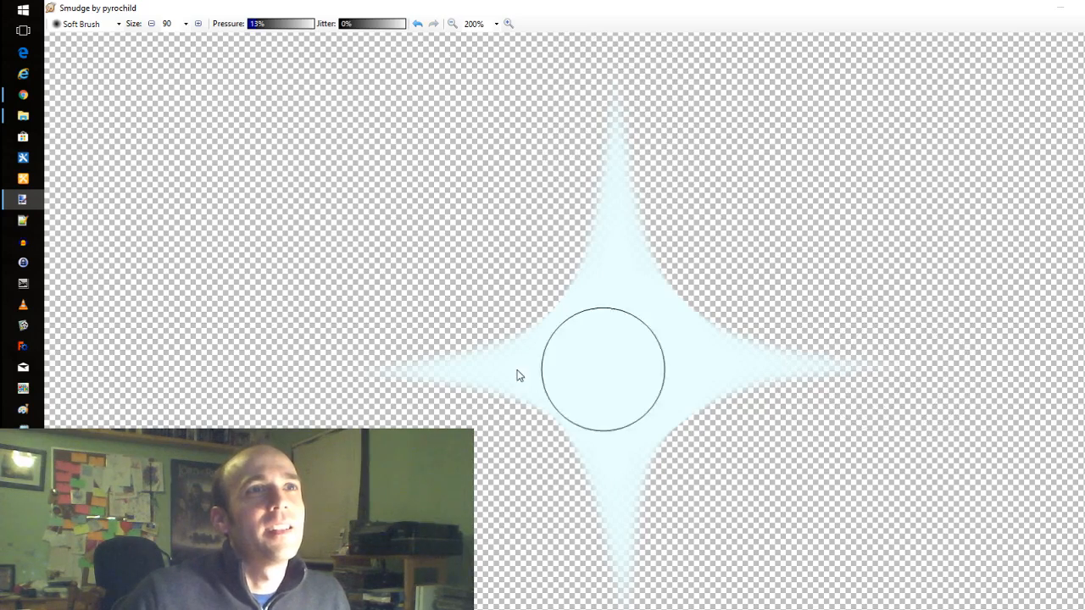
{"action": "left_click_drag", "start_coordinate": [394, 379], "coordinate": [356, 385]}
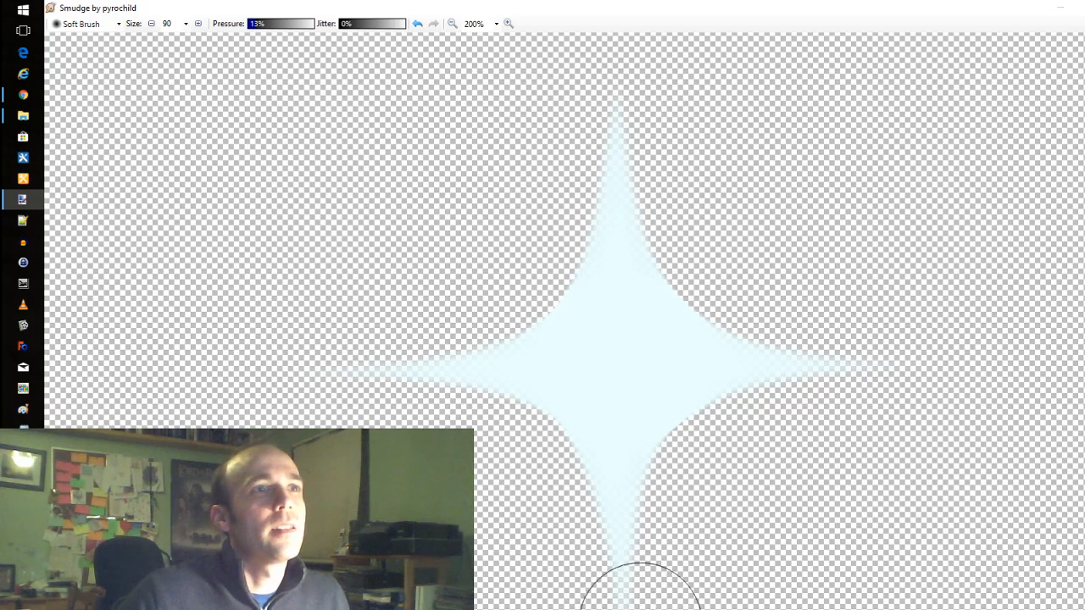
Smudge the star's right, left and lower points into long fine tips and apply the Smudge effect
{"action": "scroll", "coordinate": [699, 555], "scroll_direction": "down", "scroll_amount": 1}
{"action": "scroll", "coordinate": [714, 569], "scroll_direction": "up", "scroll_amount": 2}
{"action": "scroll", "coordinate": [723, 564], "scroll_direction": "down", "scroll_amount": 1, "text": "ctrl"}
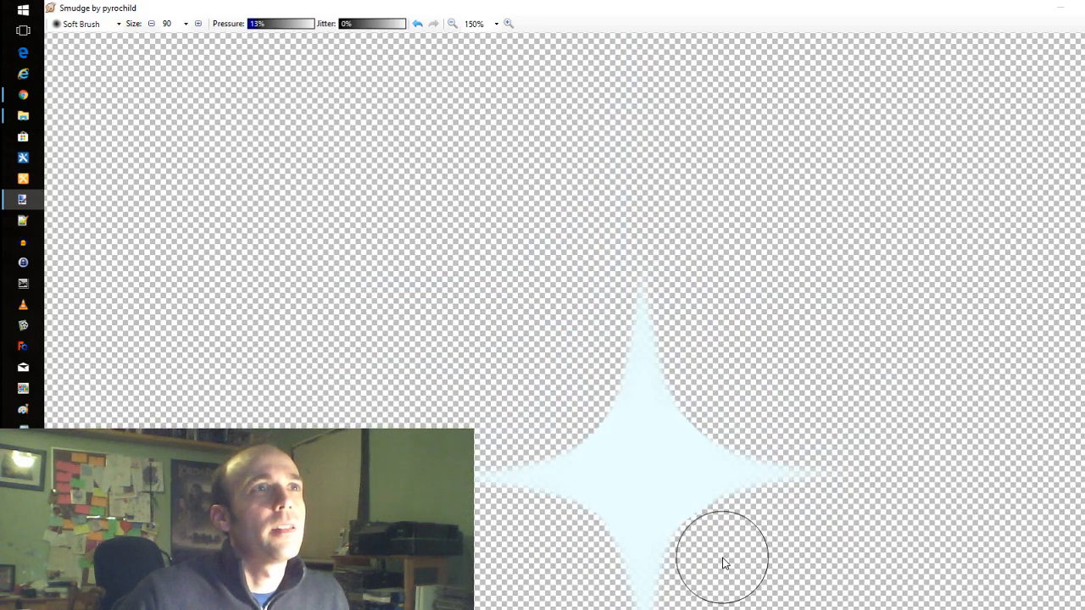
{"action": "scroll", "coordinate": [723, 564], "scroll_direction": "down", "scroll_amount": 1, "text": "ctrl"}
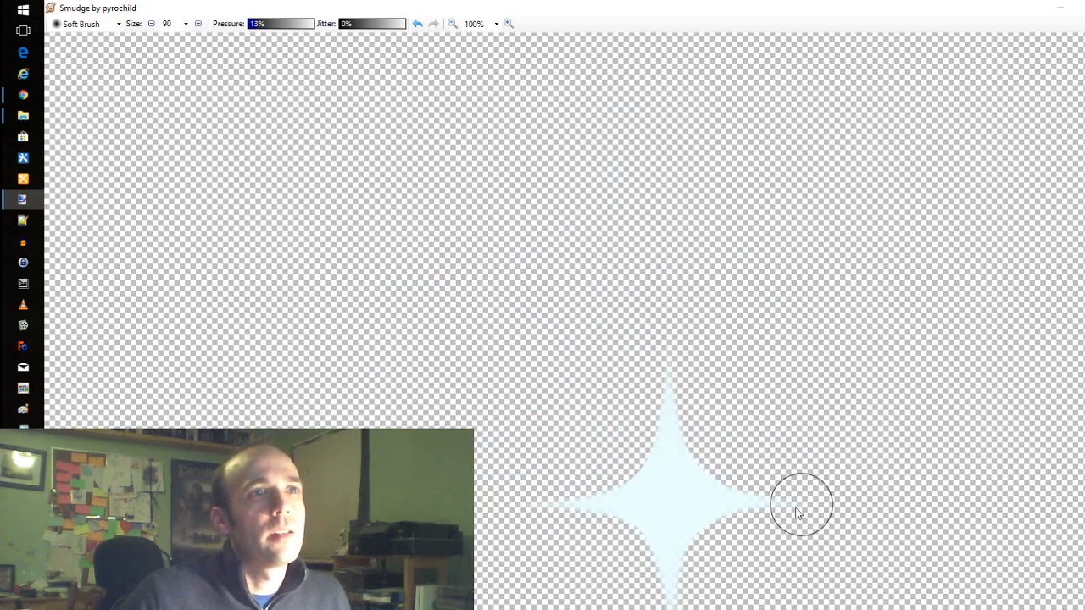
{"action": "left_click_drag", "start_coordinate": [797, 512], "coordinate": [881, 511]}
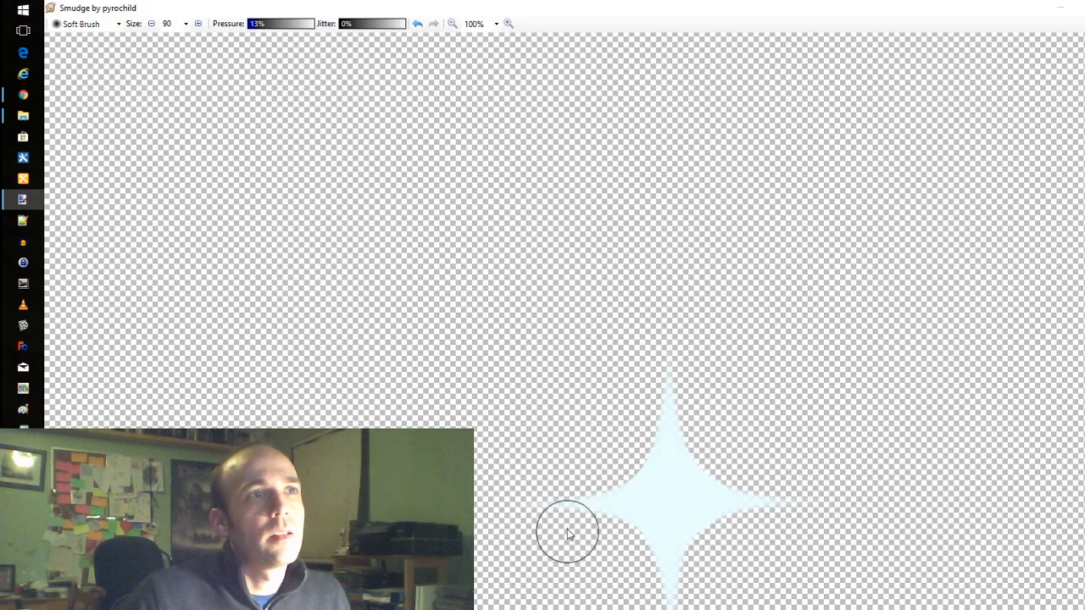
{"action": "mouse_move", "coordinate": [568, 532]}
{"action": "left_mouse_down"}
{"action": "mouse_move", "coordinate": [536, 524]}
{"action": "mouse_move", "coordinate": [539, 511]}
{"action": "mouse_move", "coordinate": [507, 508]}
{"action": "left_mouse_up"}
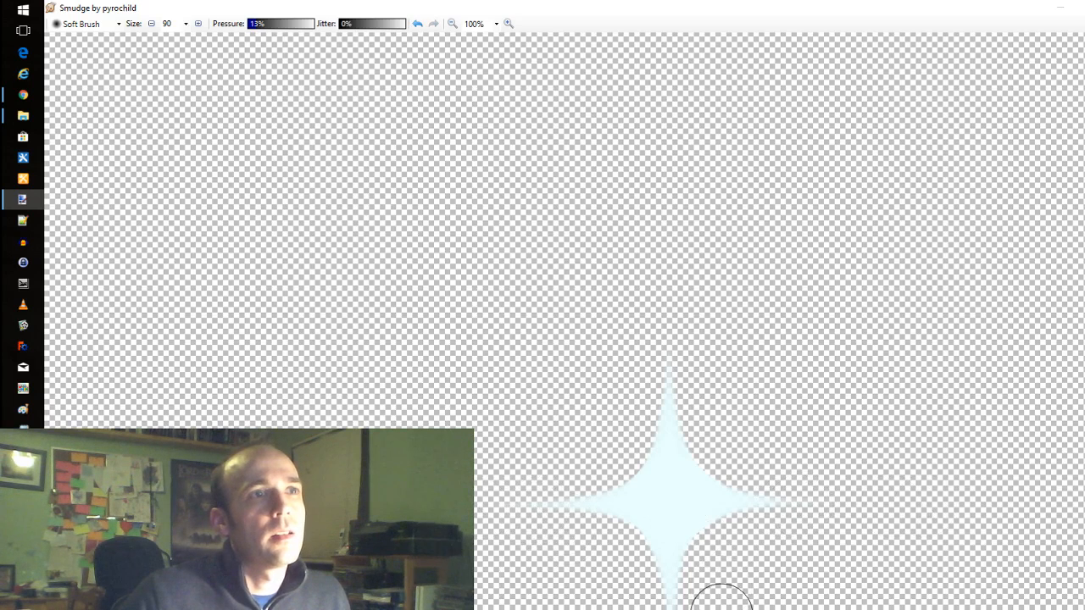
{"action": "scroll", "coordinate": [722, 609], "scroll_direction": "down", "scroll_amount": 1}
{"action": "left_click_drag", "start_coordinate": [674, 557], "coordinate": [680, 609]}
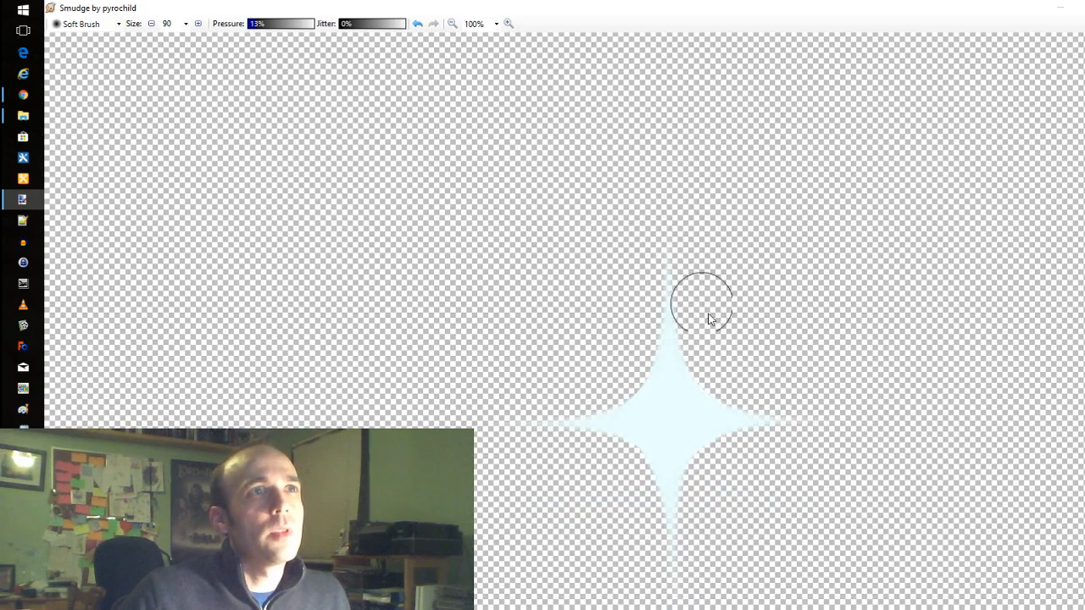
{"action": "scroll", "coordinate": [826, 318], "scroll_direction": "down", "scroll_amount": 1}
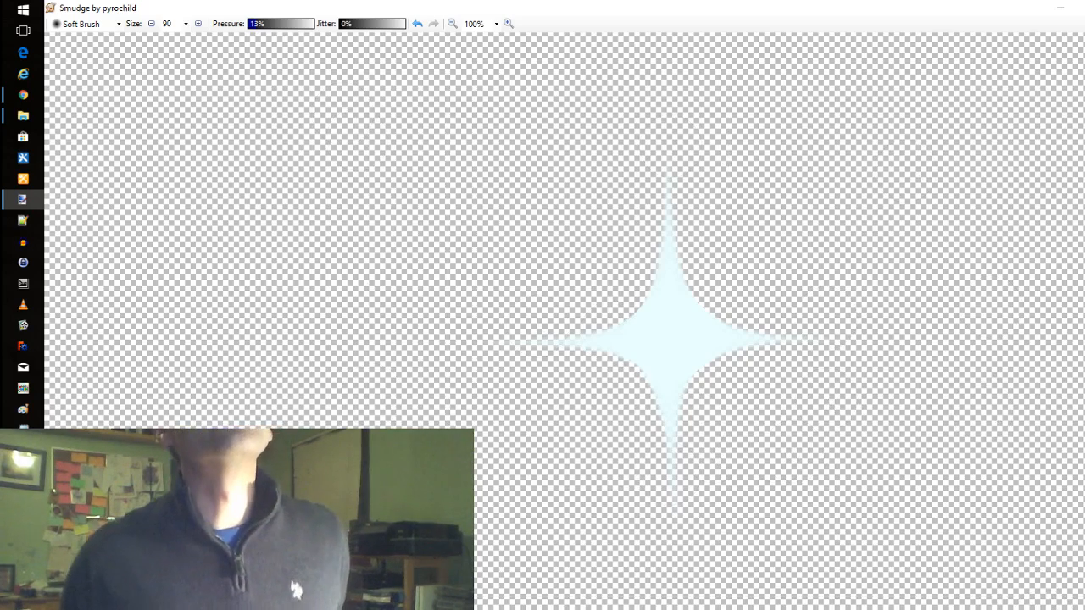
{"action": "key", "text": "Return"}
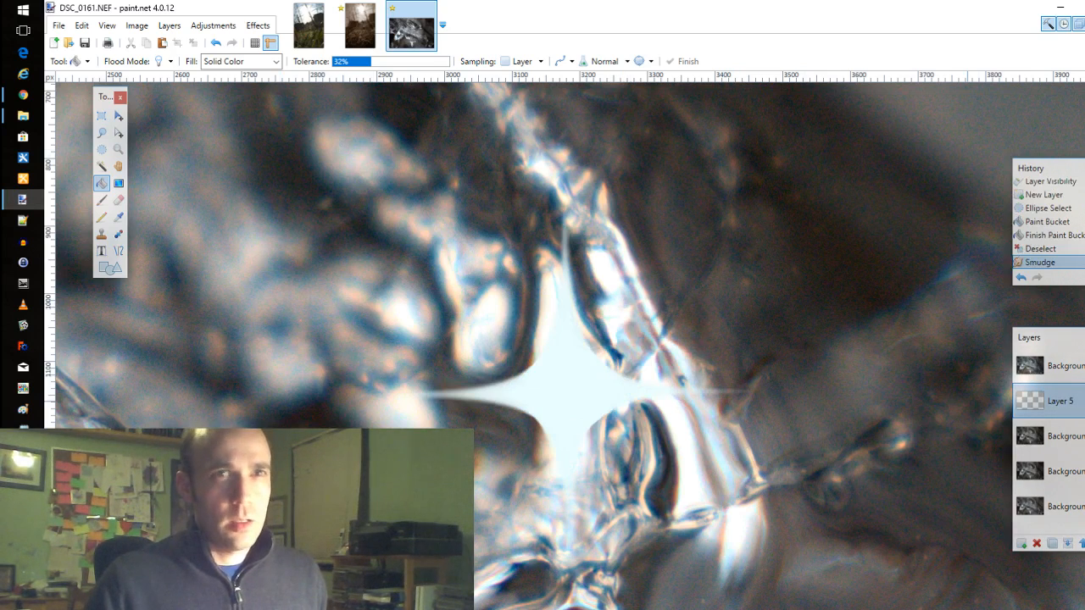
Duplicate the star layer and set the copy's brightness and contrast both to 100
{"action": "key", "text": "ctrl+shift+d"}
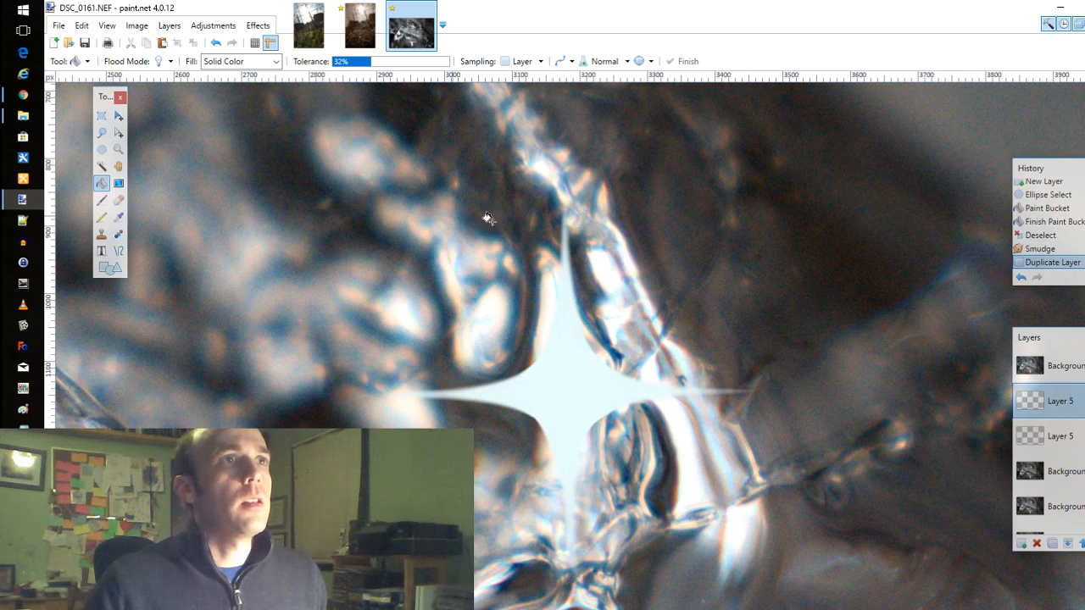
{"action": "left_click", "coordinate": [213, 25]}
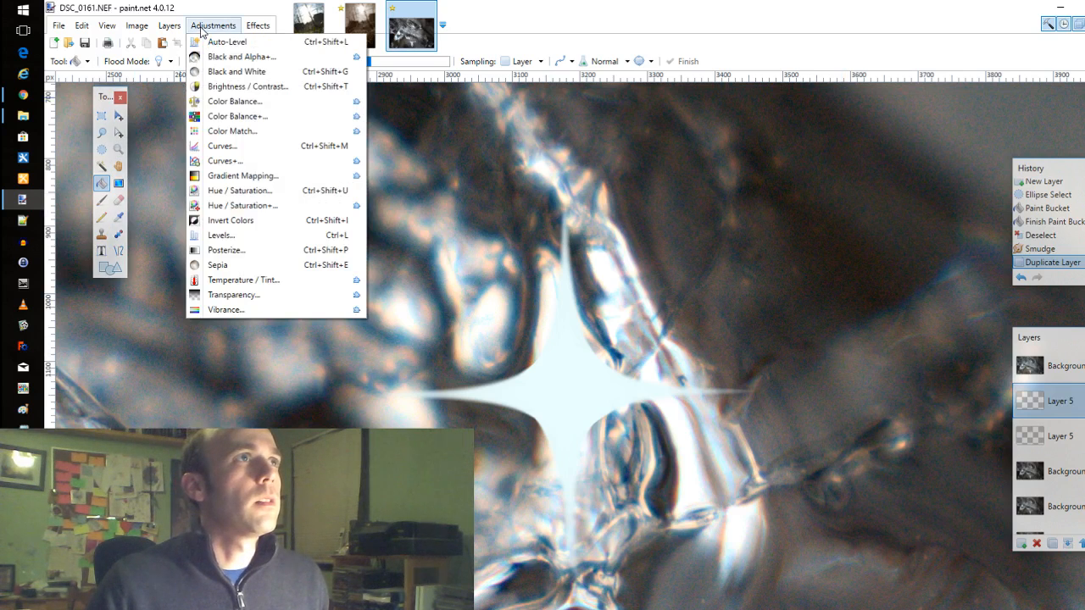
{"action": "left_click", "coordinate": [246, 87]}
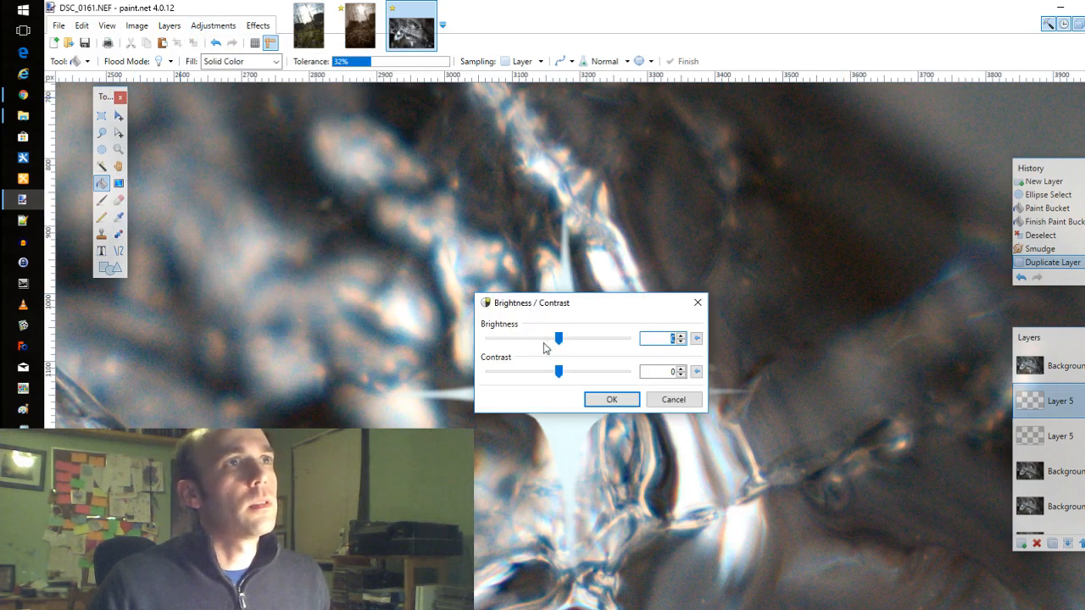
{"action": "left_click_drag", "start_coordinate": [559, 373], "coordinate": [681, 387]}
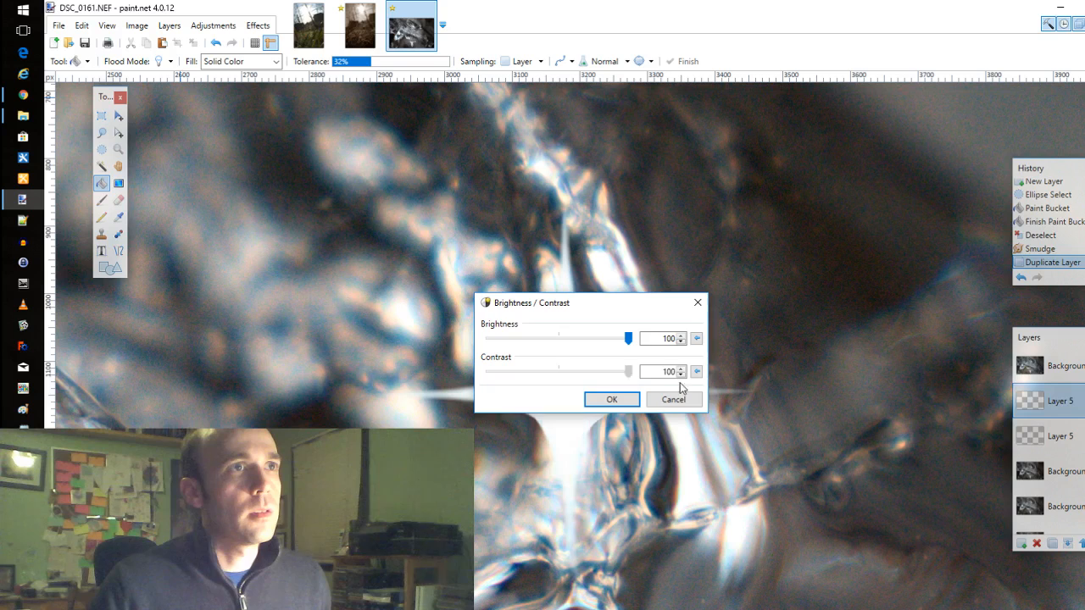
{"action": "left_click", "coordinate": [612, 400]}
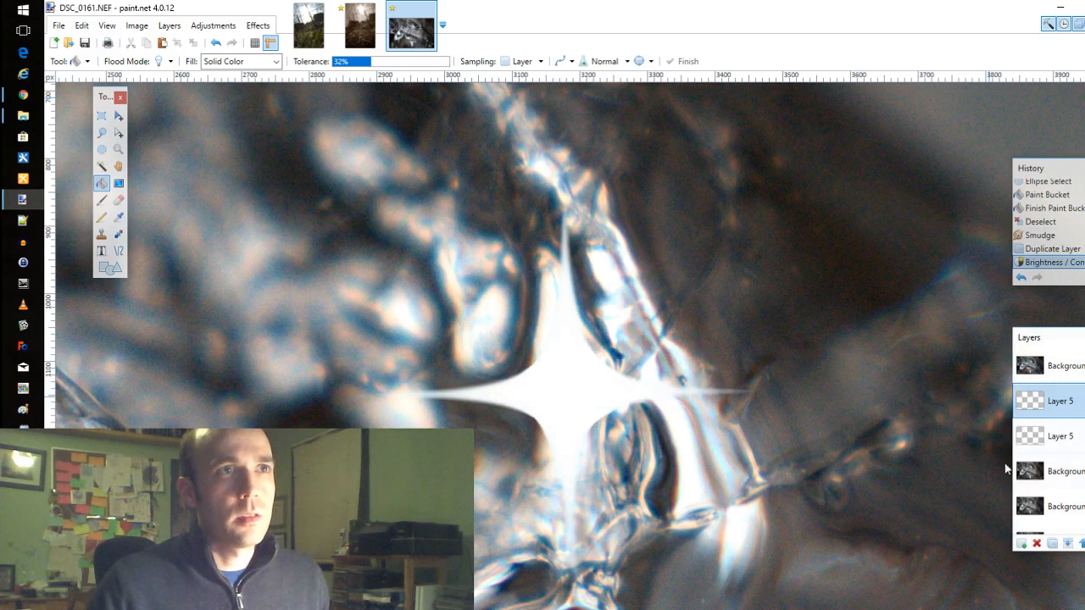
Select a rectangular area around the star on the duplicate layer and rotate its pixels slightly clockwise
{"action": "scroll", "coordinate": [465, 173], "scroll_direction": "down", "scroll_amount": 1}
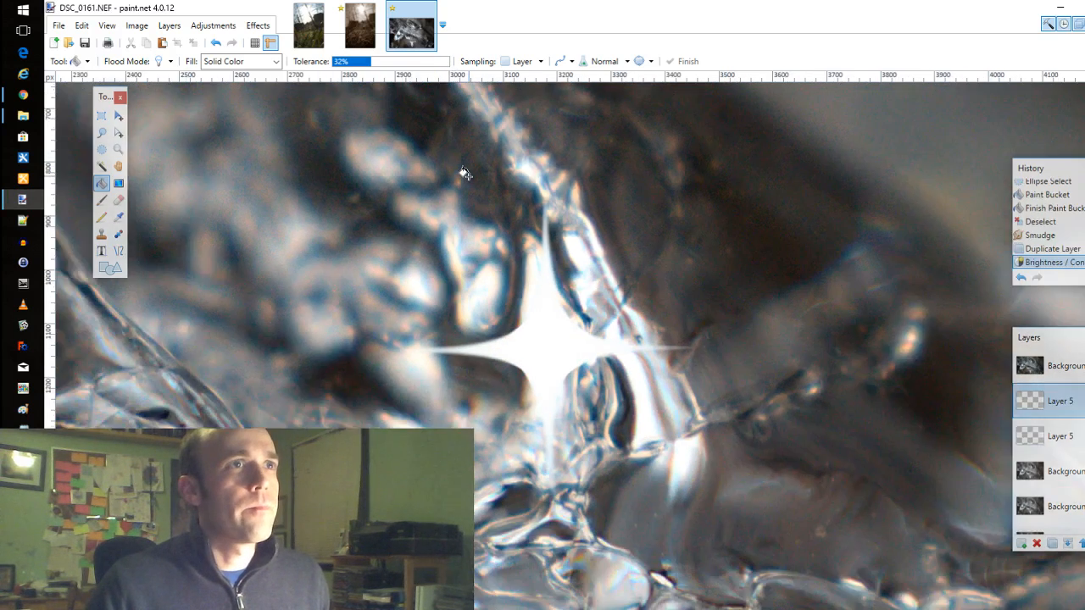
{"action": "scroll", "coordinate": [465, 173], "scroll_direction": "down", "scroll_amount": 1}
{"action": "left_click", "coordinate": [101, 115]}
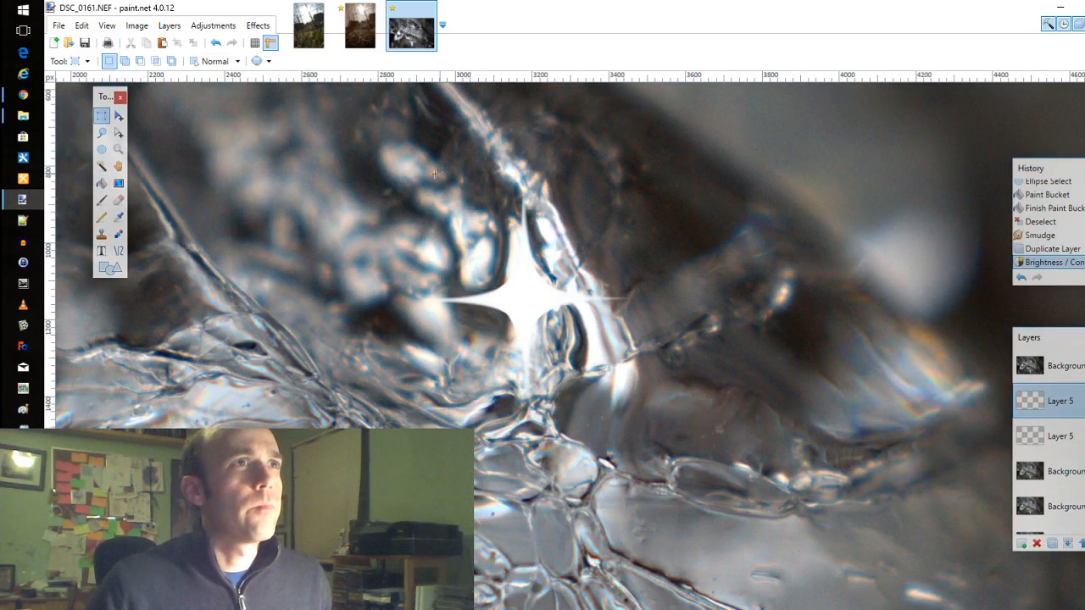
{"action": "left_click_drag", "start_coordinate": [366, 150], "coordinate": [677, 431]}
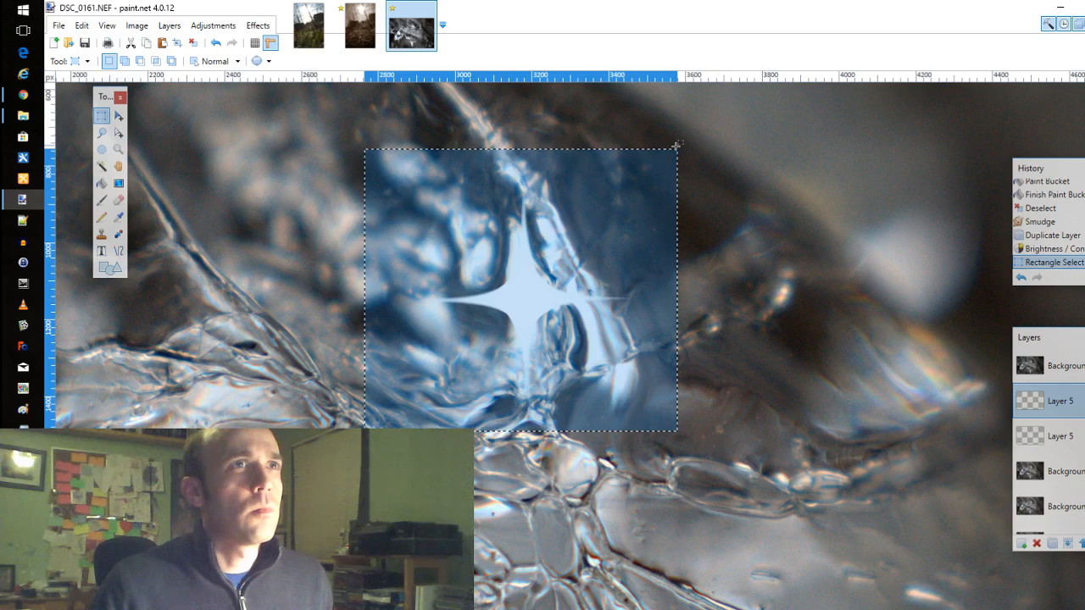
{"action": "left_click", "coordinate": [119, 117]}
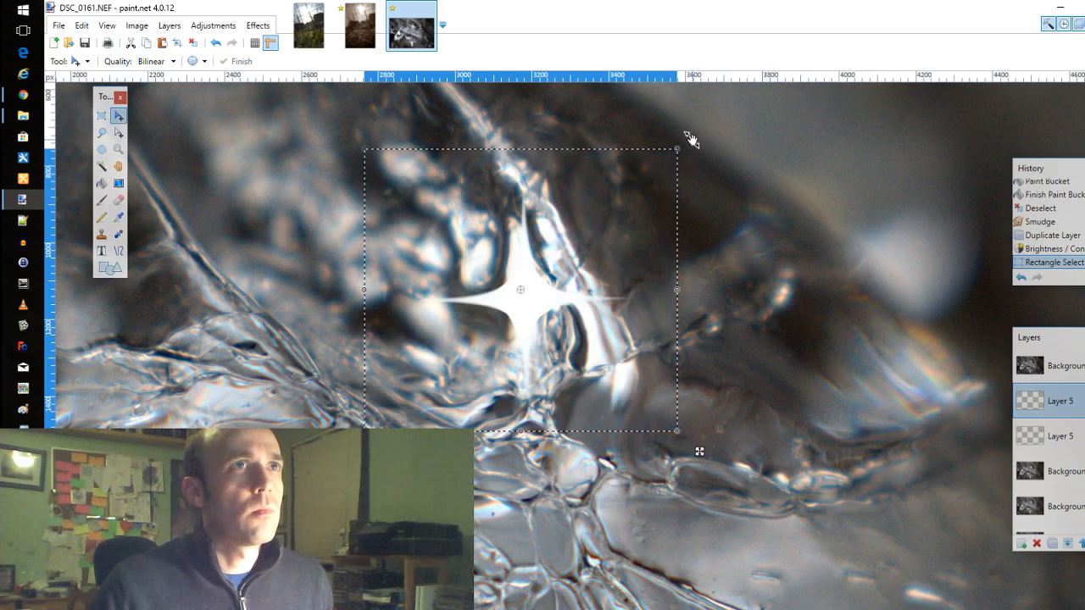
{"action": "left_click_drag", "start_coordinate": [690, 138], "coordinate": [738, 162]}
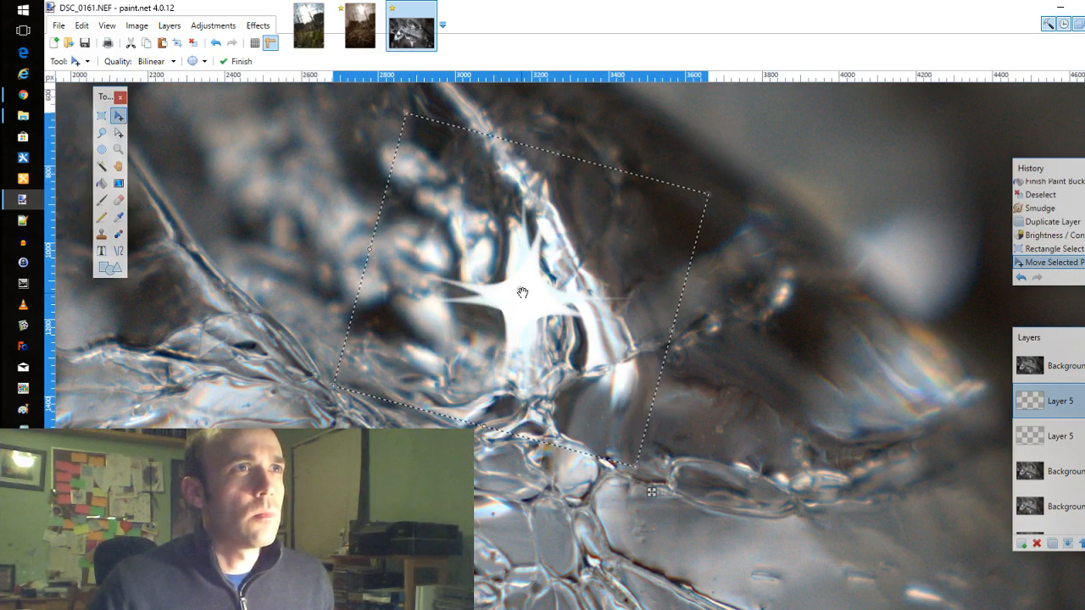
Fine-tune the star copy's rotation and position over the original, deselect it and make the original star layer active
{"action": "left_click_drag", "start_coordinate": [521, 301], "coordinate": [522, 299]}
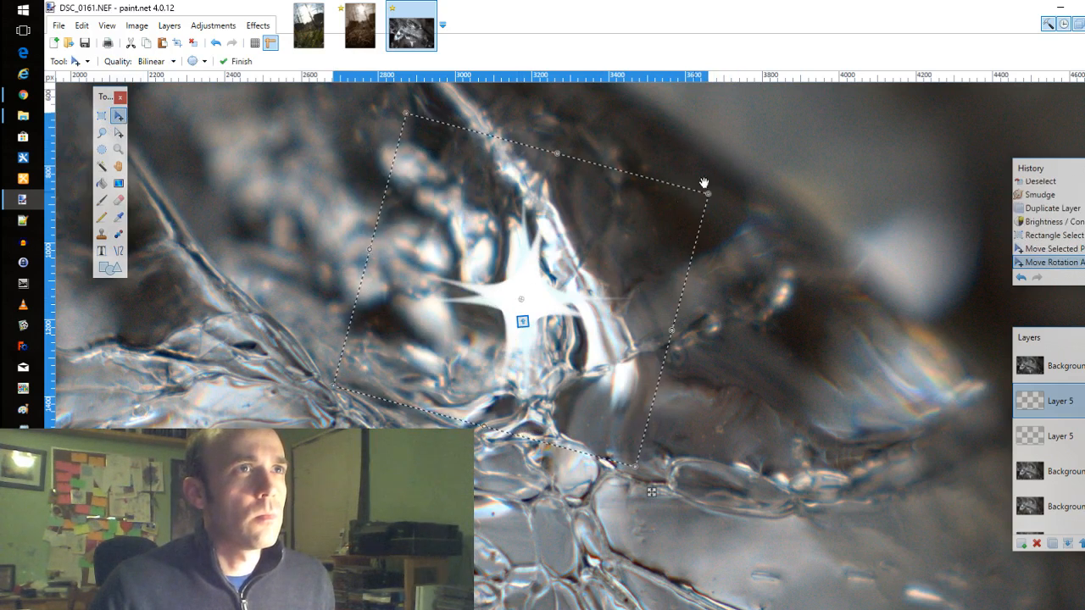
{"action": "left_click_drag", "start_coordinate": [730, 198], "coordinate": [731, 182]}
{"action": "left_click_drag", "start_coordinate": [551, 296], "coordinate": [542, 298]}
{"action": "left_click_drag", "start_coordinate": [753, 193], "coordinate": [722, 176]}
{"action": "left_click_drag", "start_coordinate": [534, 299], "coordinate": [529, 294]}
{"action": "left_click_drag", "start_coordinate": [695, 209], "coordinate": [690, 164]}
{"action": "mouse_move", "coordinate": [533, 301]}
{"action": "left_mouse_down"}
{"action": "mouse_move", "coordinate": [524, 292]}
{"action": "mouse_move", "coordinate": [552, 296]}
{"action": "left_mouse_up"}
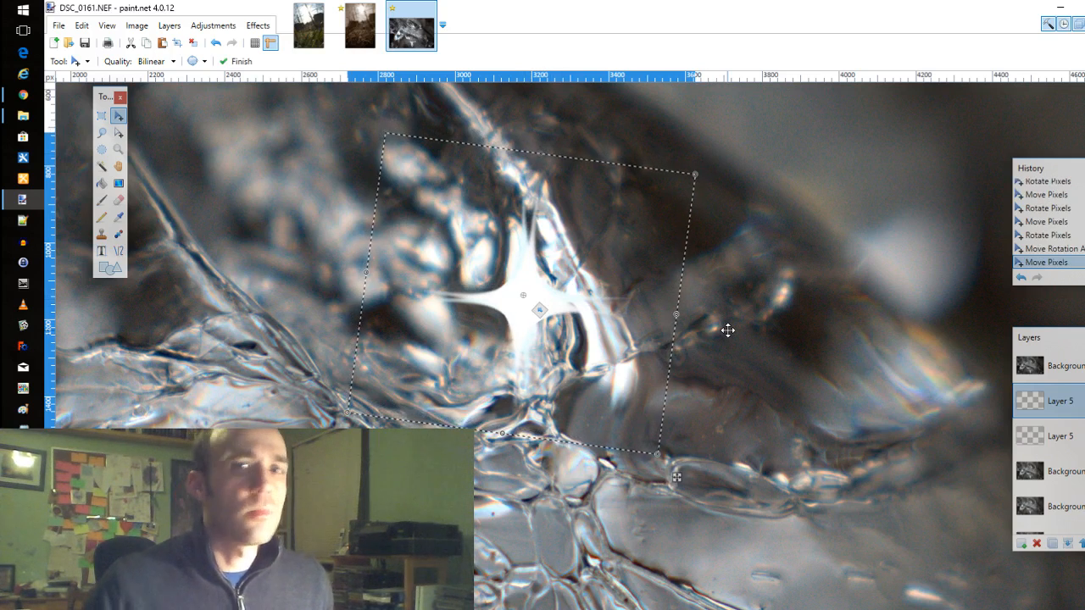
{"action": "key", "text": "ctrl+d"}
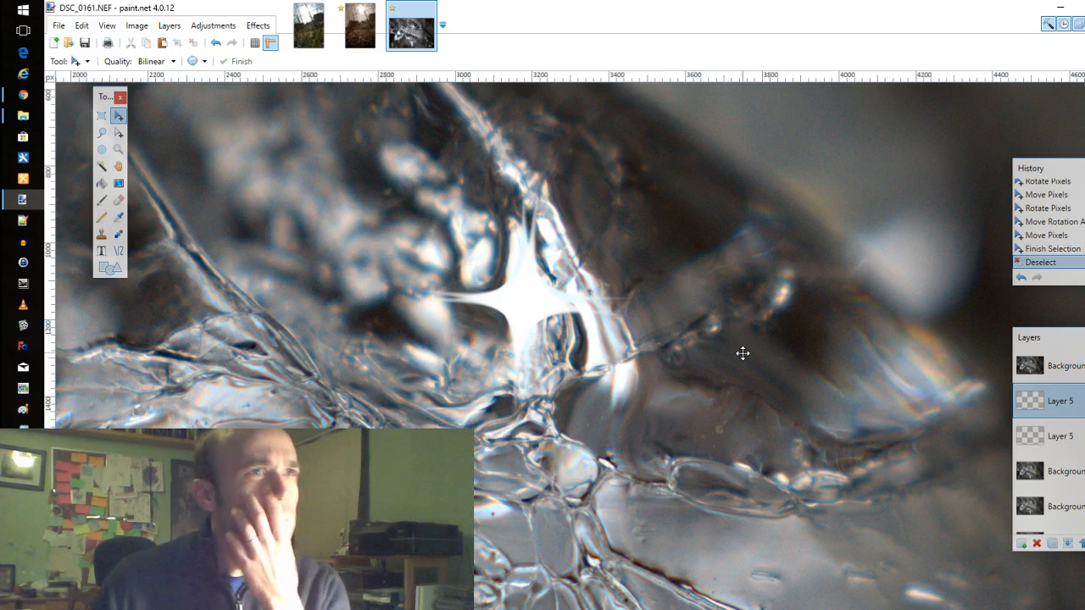
{"action": "left_click", "coordinate": [1051, 436]}
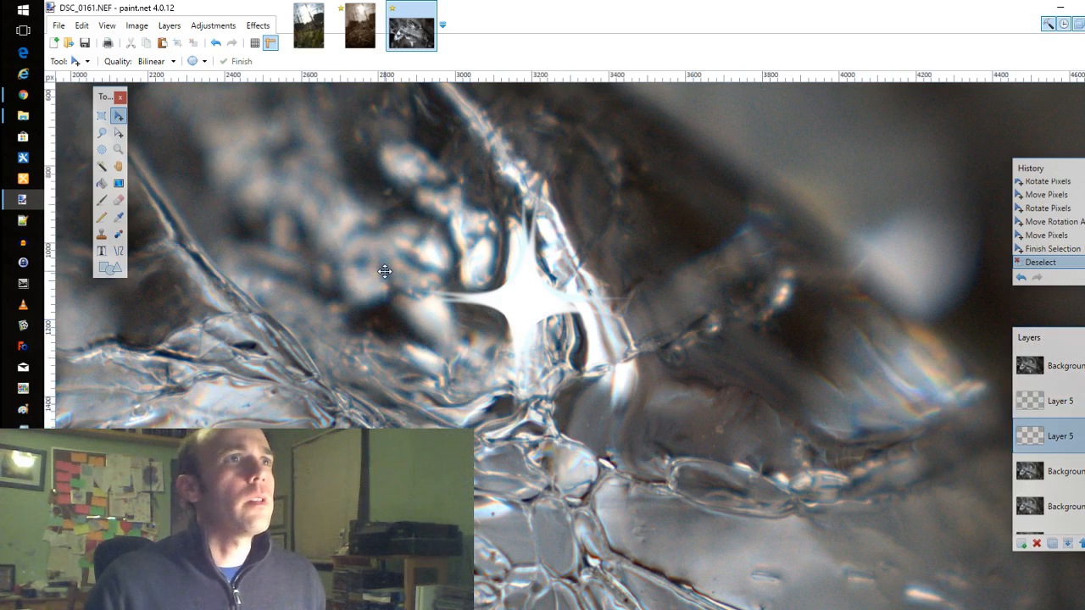
Try a Gaussian Blur with radius 81 on the original star layer and undo it
{"action": "left_click", "coordinate": [256, 25]}
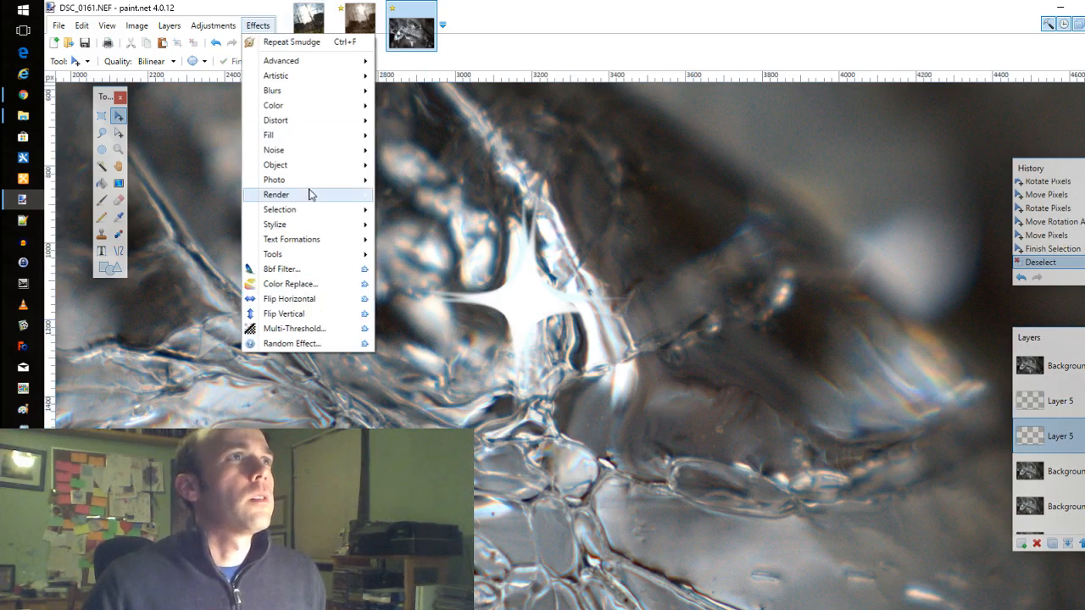
{"action": "mouse_move", "coordinate": [286, 183]}
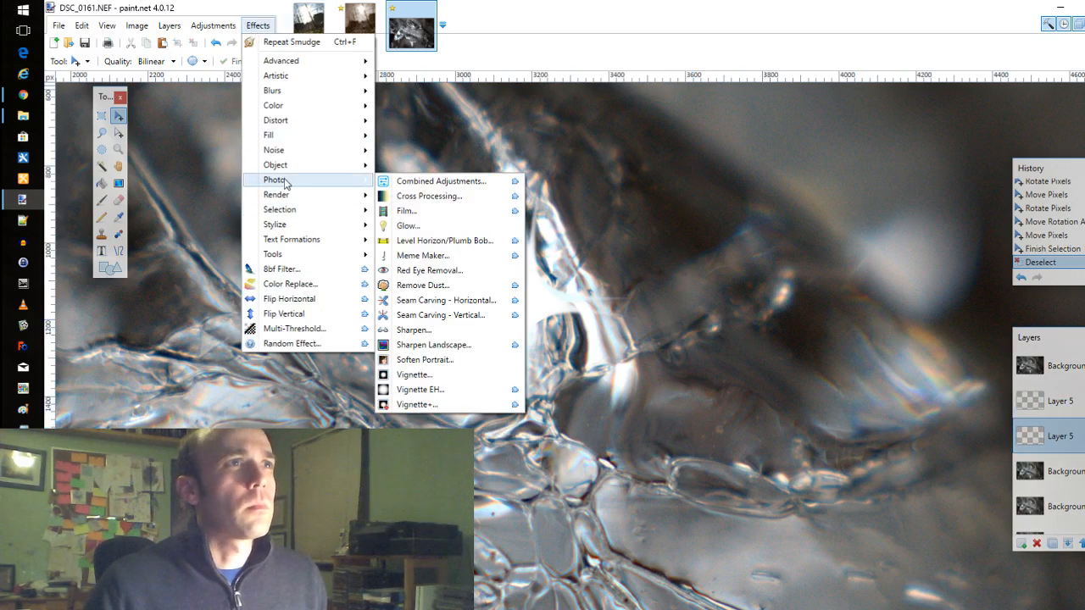
{"action": "mouse_move", "coordinate": [279, 90]}
{"action": "left_click", "coordinate": [423, 129]}
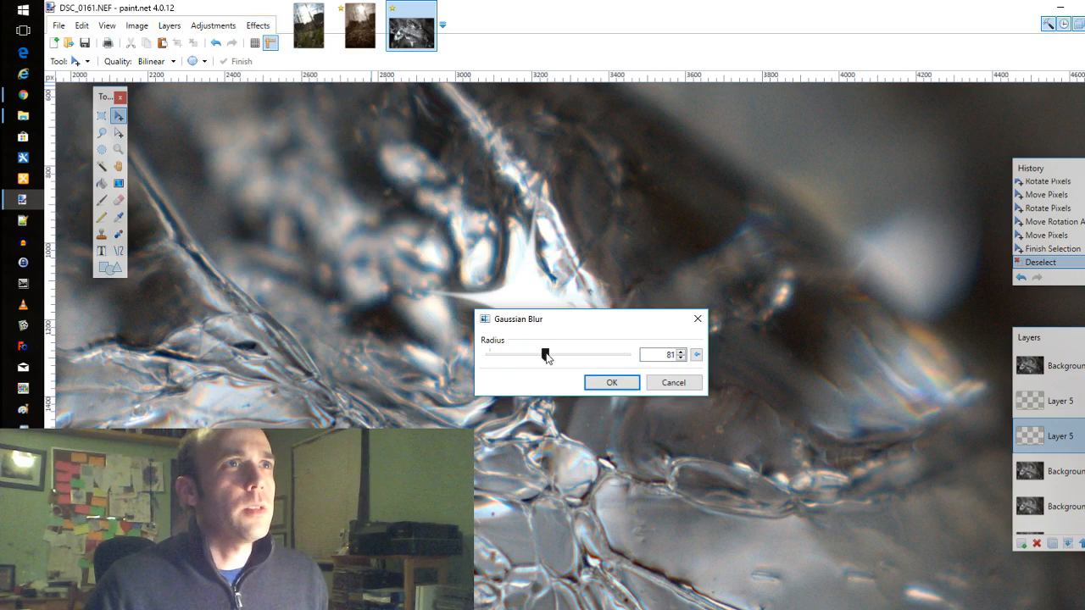
{"action": "left_click", "coordinate": [611, 382]}
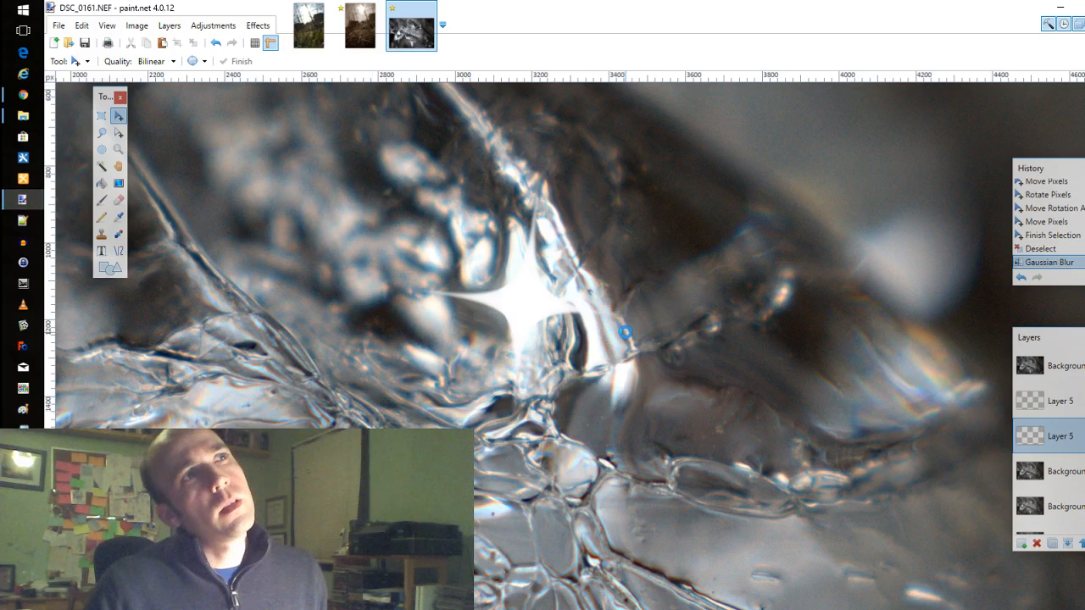
{"action": "key", "text": "ctrl+z"}
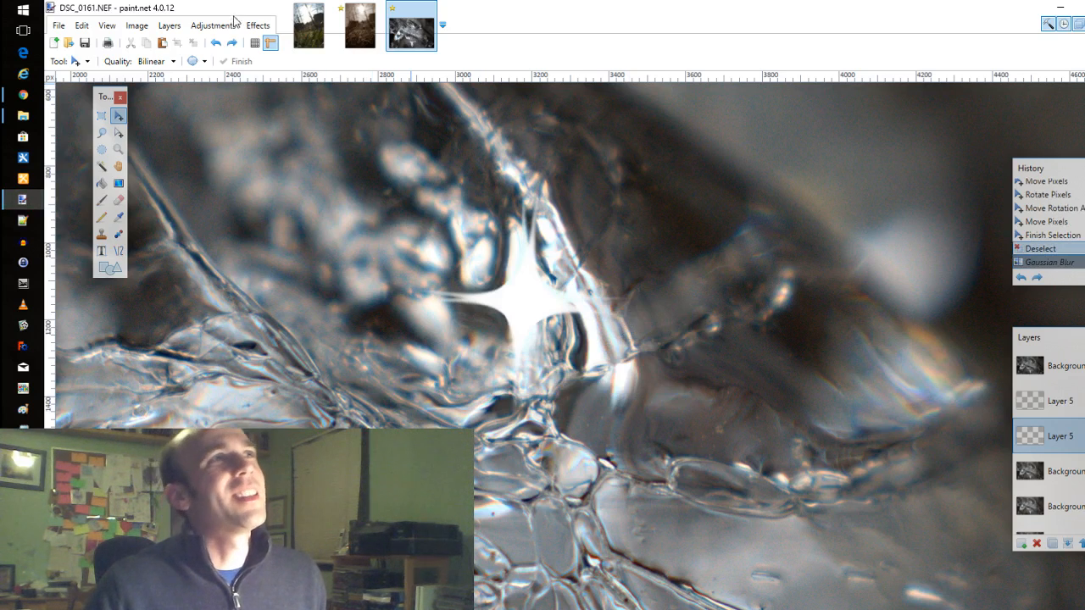
Apply a Gaussian Blur with radius 11 to the original star layer and make the brightened copy's layer active
{"action": "left_click", "coordinate": [258, 25]}
{"action": "mouse_move", "coordinate": [373, 91]}
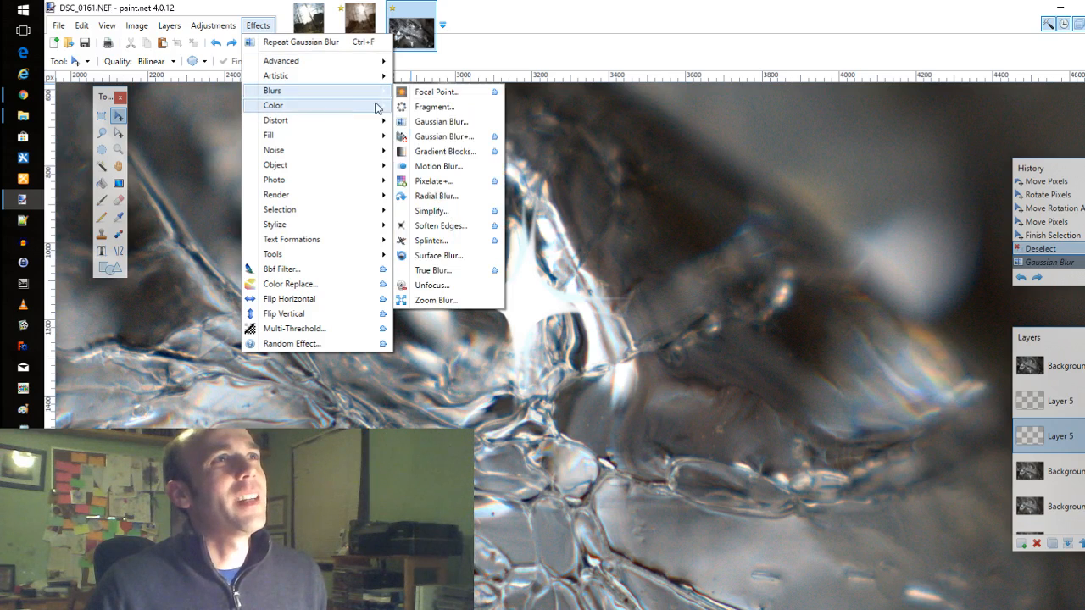
{"action": "left_click", "coordinate": [440, 121]}
{"action": "left_click_drag", "start_coordinate": [545, 355], "coordinate": [500, 360]}
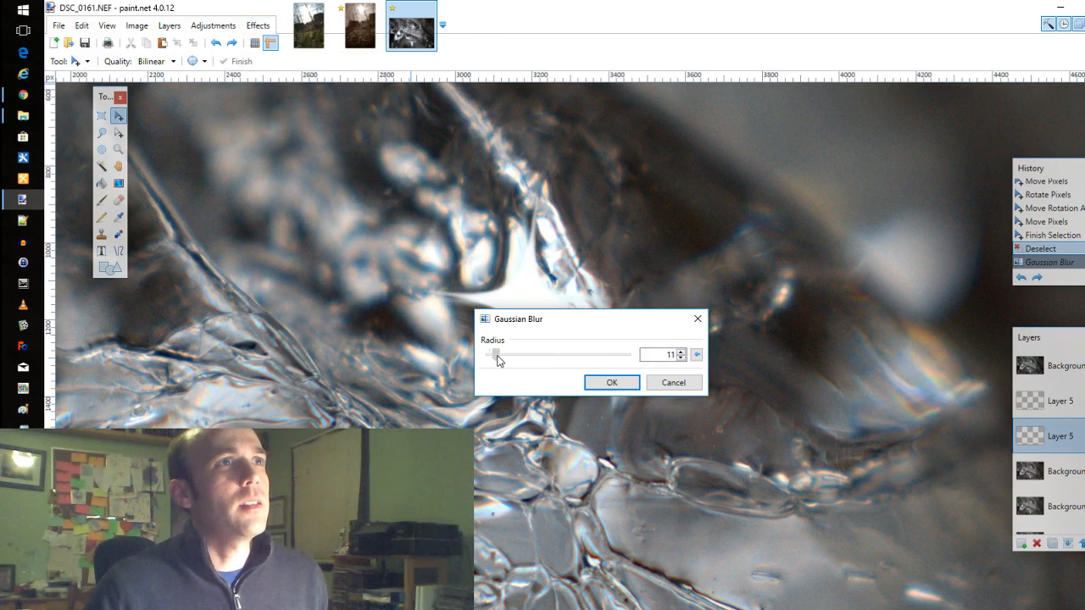
{"action": "left_click", "coordinate": [623, 381]}
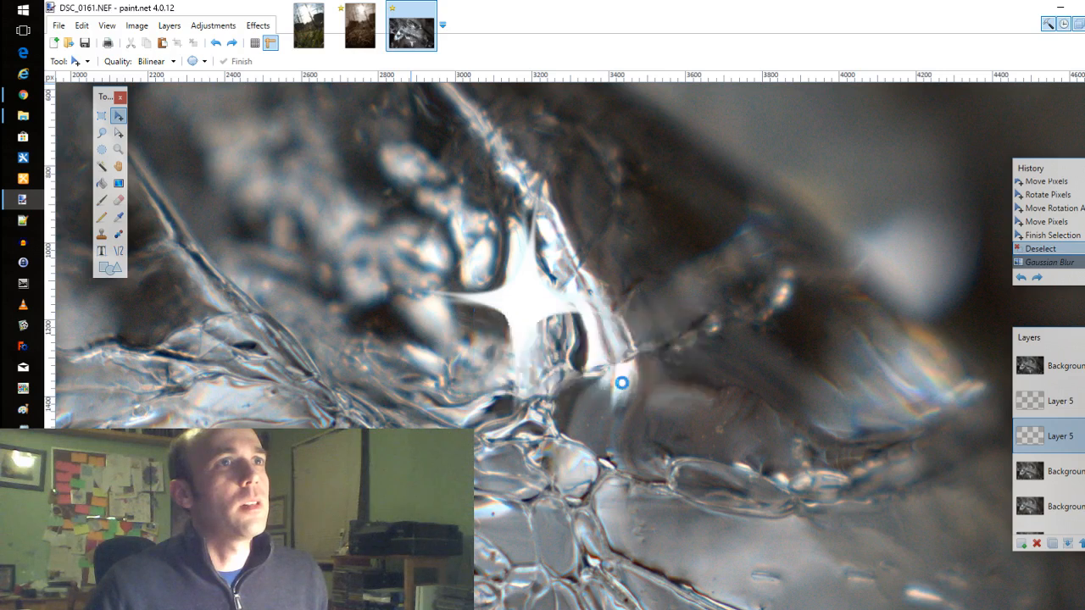
{"action": "left_click", "coordinate": [1065, 405]}
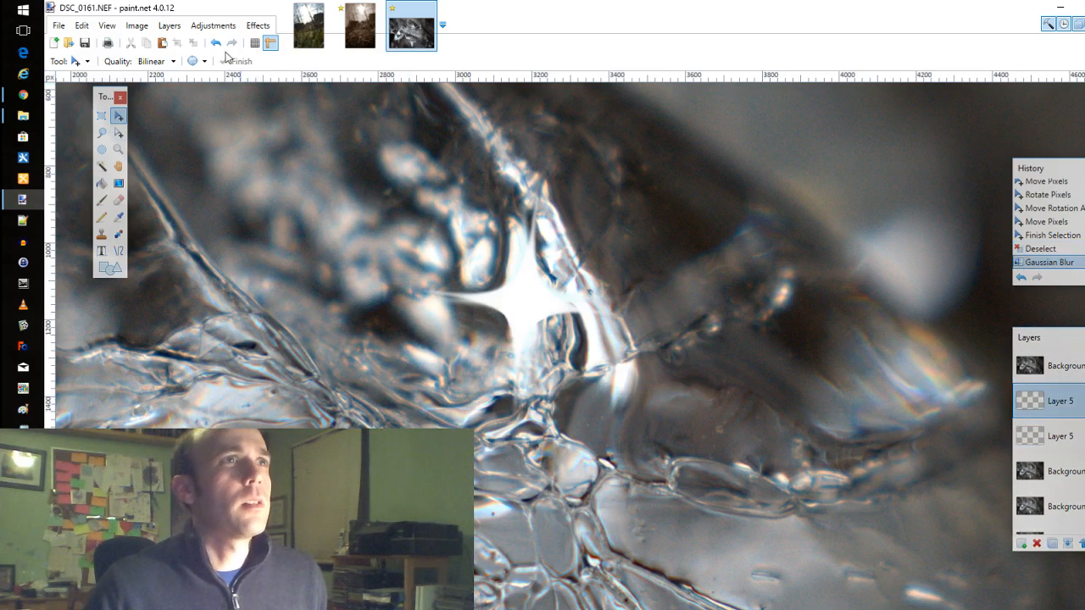
Apply a Gaussian Blur to the brightened star copy's layer, keeping the previously used radius
{"action": "left_click", "coordinate": [258, 25]}
{"action": "mouse_move", "coordinate": [278, 93]}
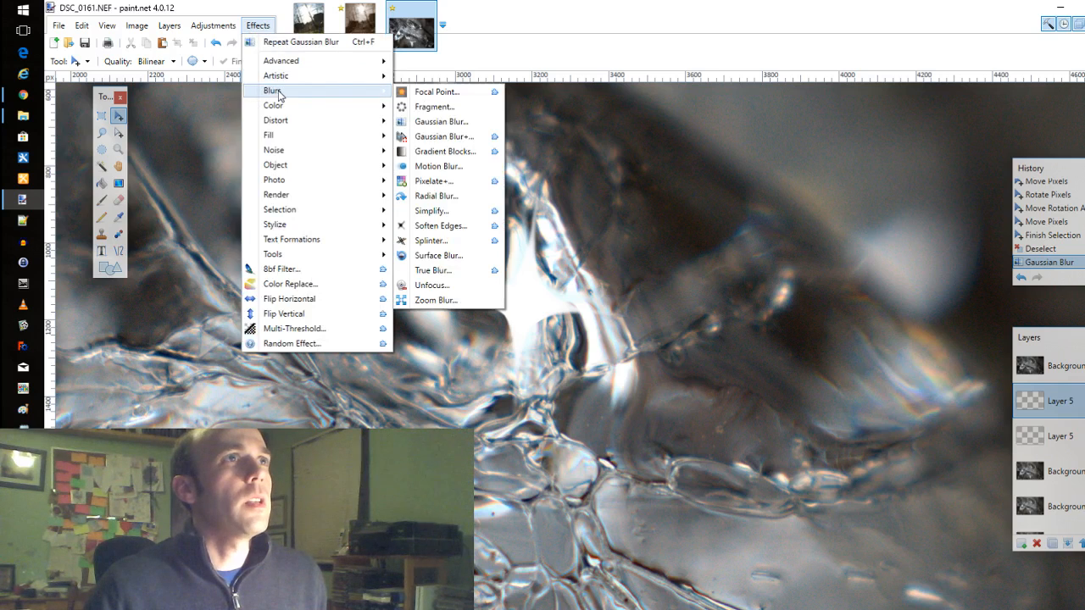
{"action": "left_click", "coordinate": [441, 121]}
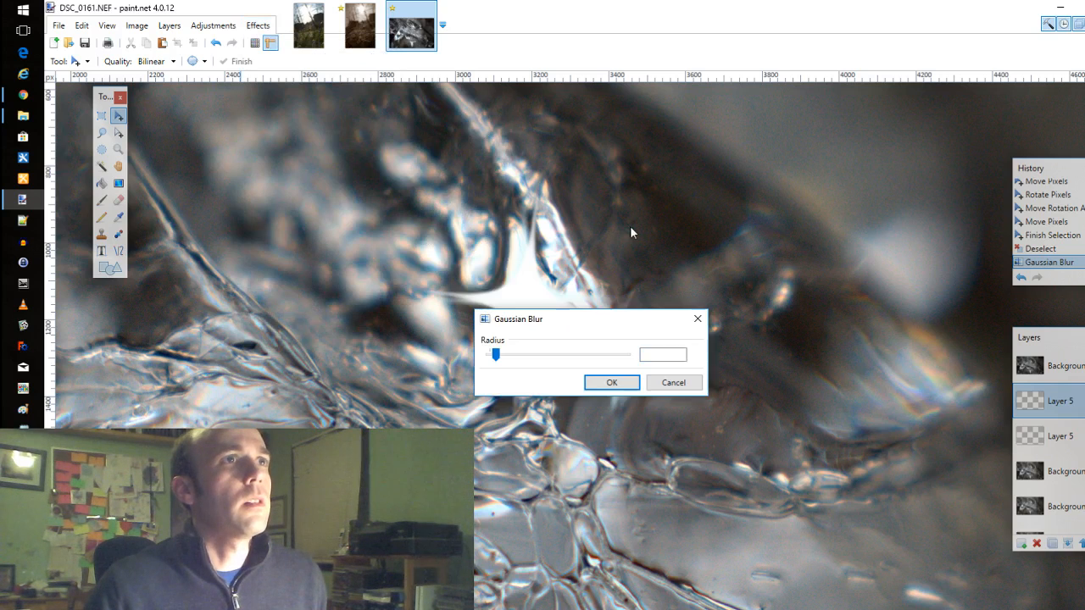
{"action": "left_click", "coordinate": [611, 384]}
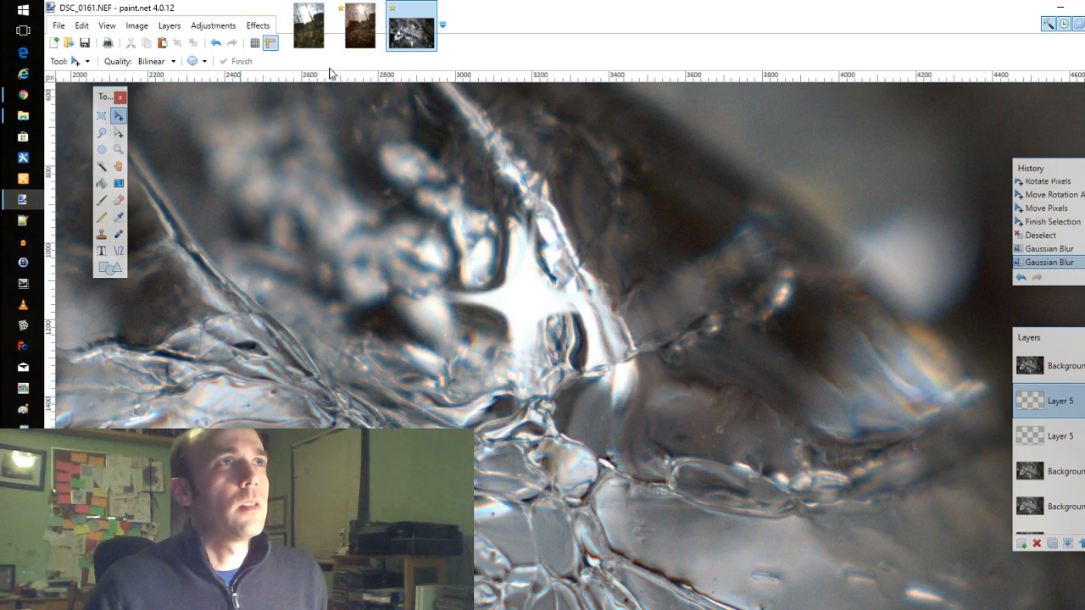
Sharpen the brightened star copy's layer with an amount of 20
{"action": "left_click", "coordinate": [265, 27]}
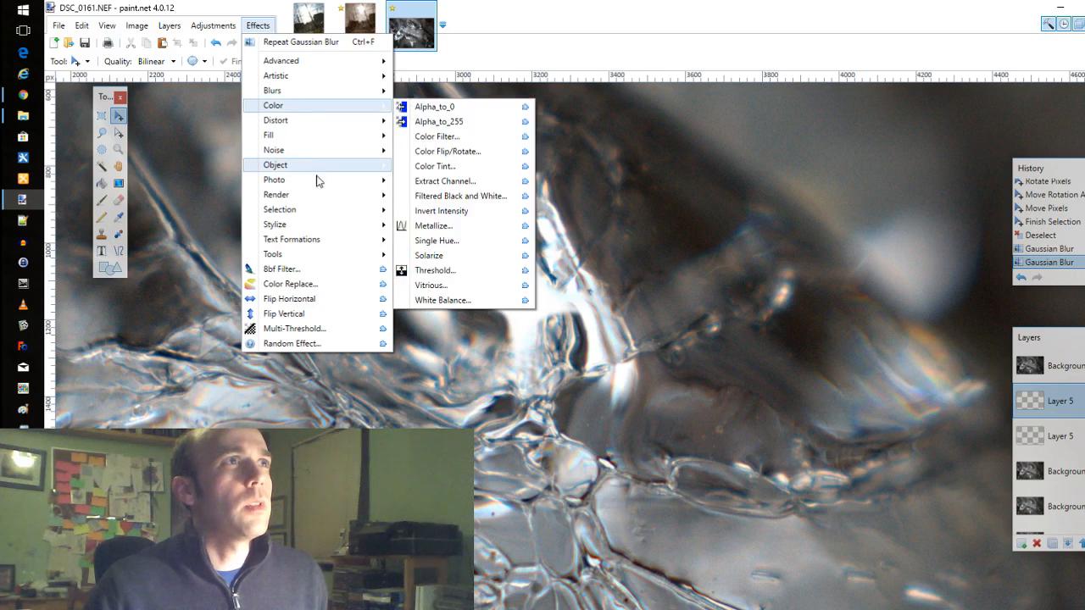
{"action": "mouse_move", "coordinate": [322, 181]}
{"action": "left_click", "coordinate": [434, 330]}
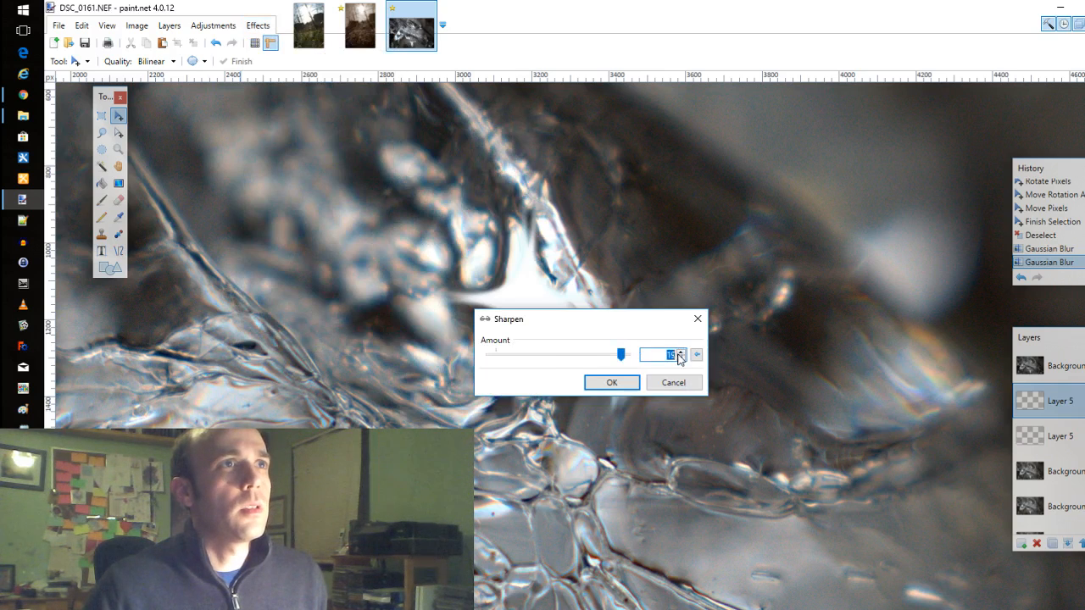
{"action": "left_click", "coordinate": [619, 354]}
{"action": "left_click", "coordinate": [617, 381]}
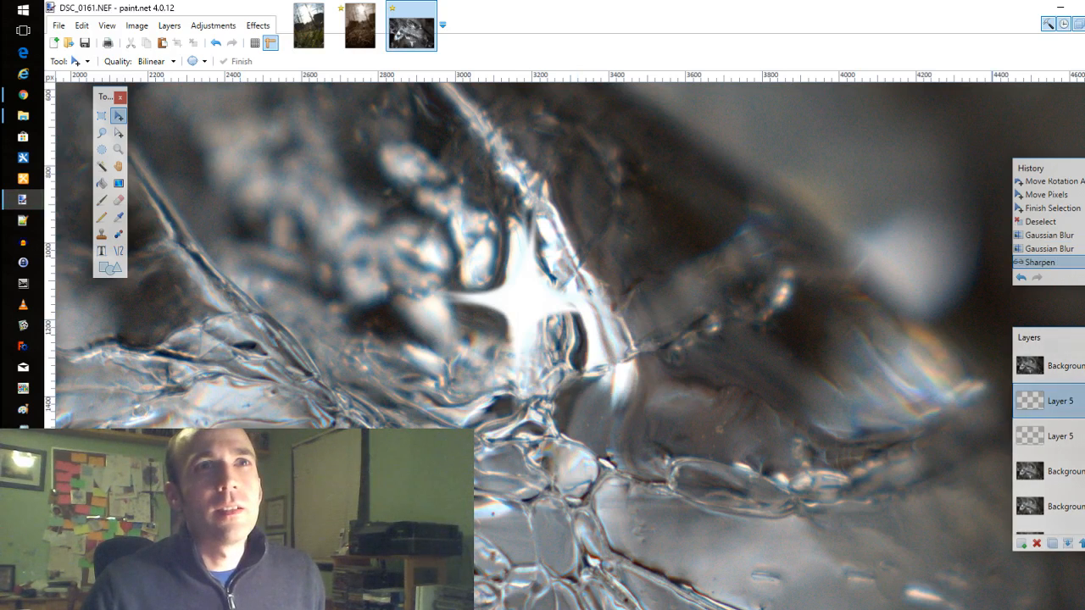
Make the original star layer active and sharpen it with an amount of 20
{"action": "left_click", "coordinate": [1047, 435]}
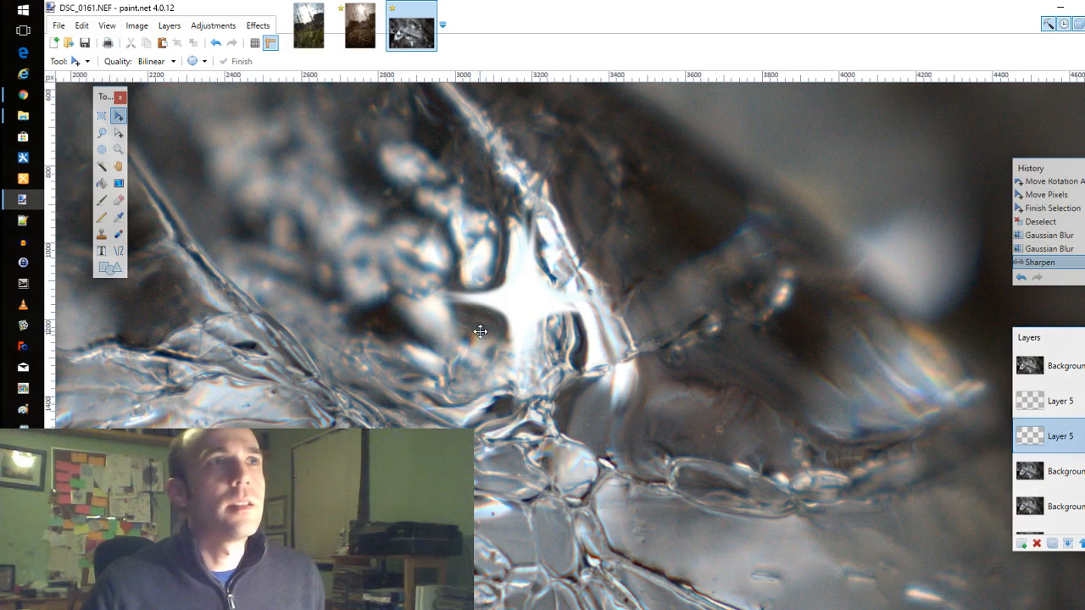
{"action": "left_click", "coordinate": [258, 26]}
{"action": "mouse_move", "coordinate": [304, 104]}
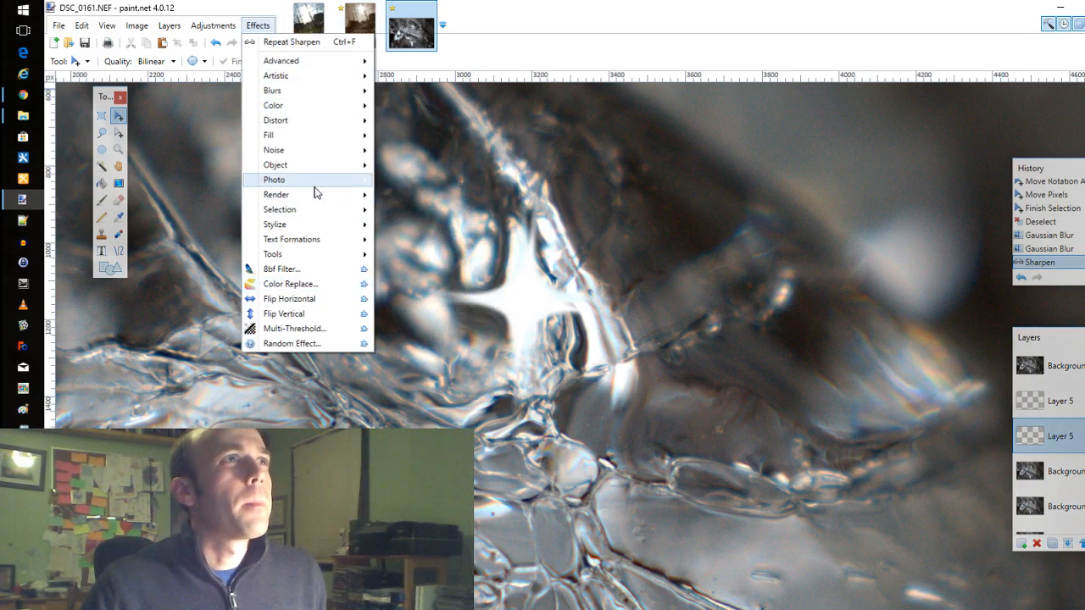
{"action": "mouse_move", "coordinate": [314, 189]}
{"action": "left_click", "coordinate": [413, 329]}
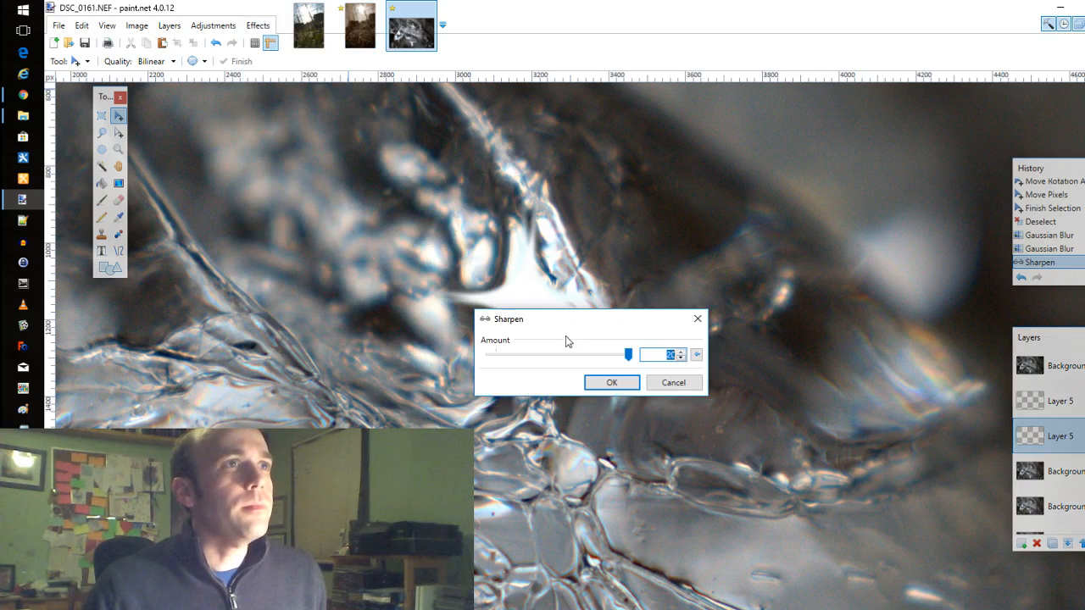
{"action": "left_click", "coordinate": [612, 382]}
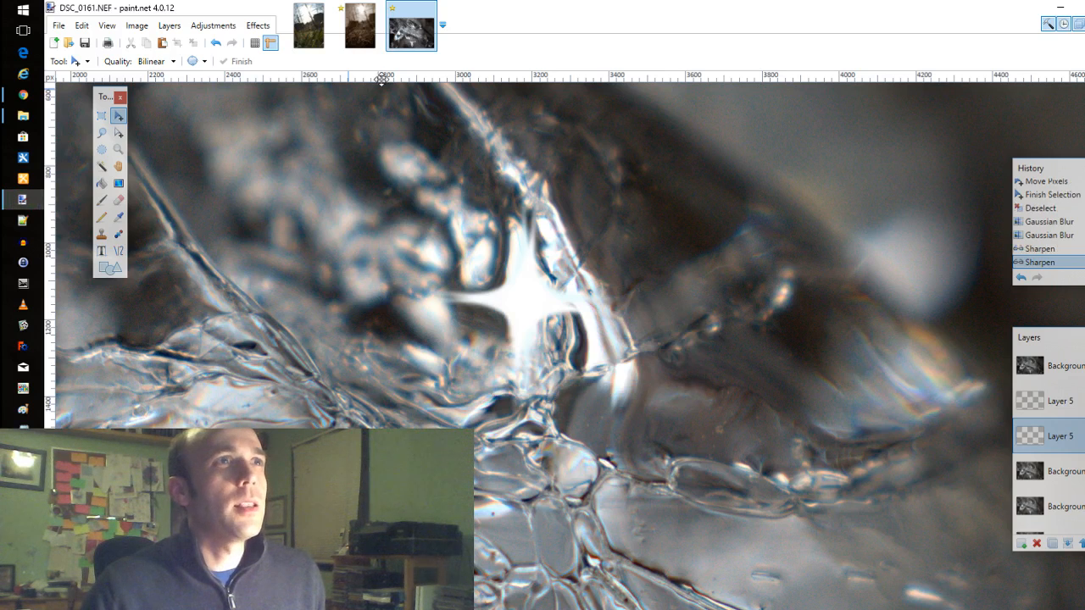
Sharpen the original star layer a second time with an amount of 20
{"action": "left_click", "coordinate": [257, 25]}
{"action": "mouse_move", "coordinate": [280, 89]}
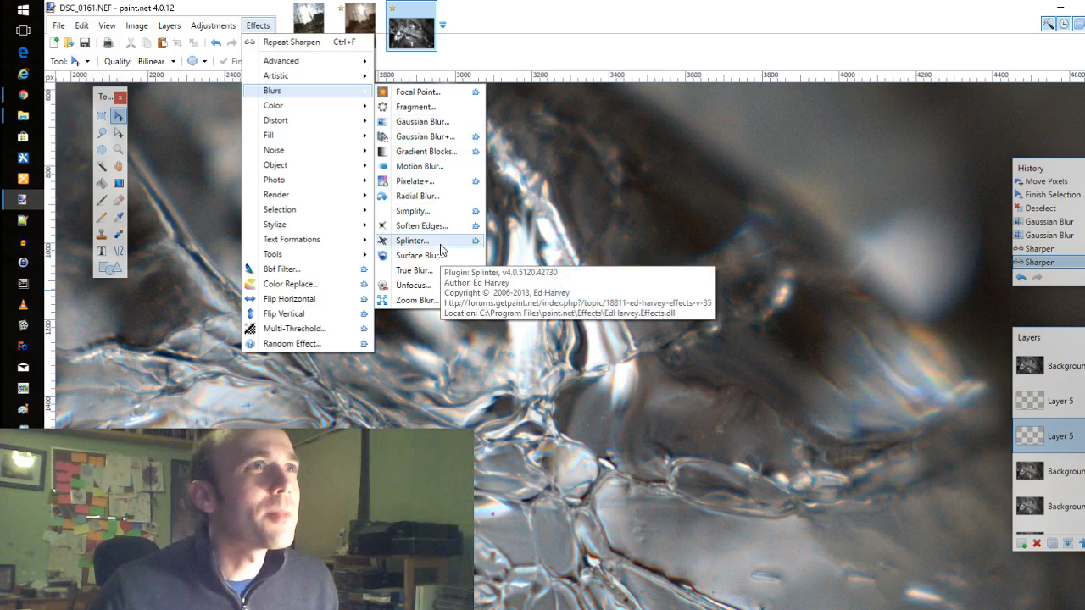
{"action": "mouse_move", "coordinate": [329, 182]}
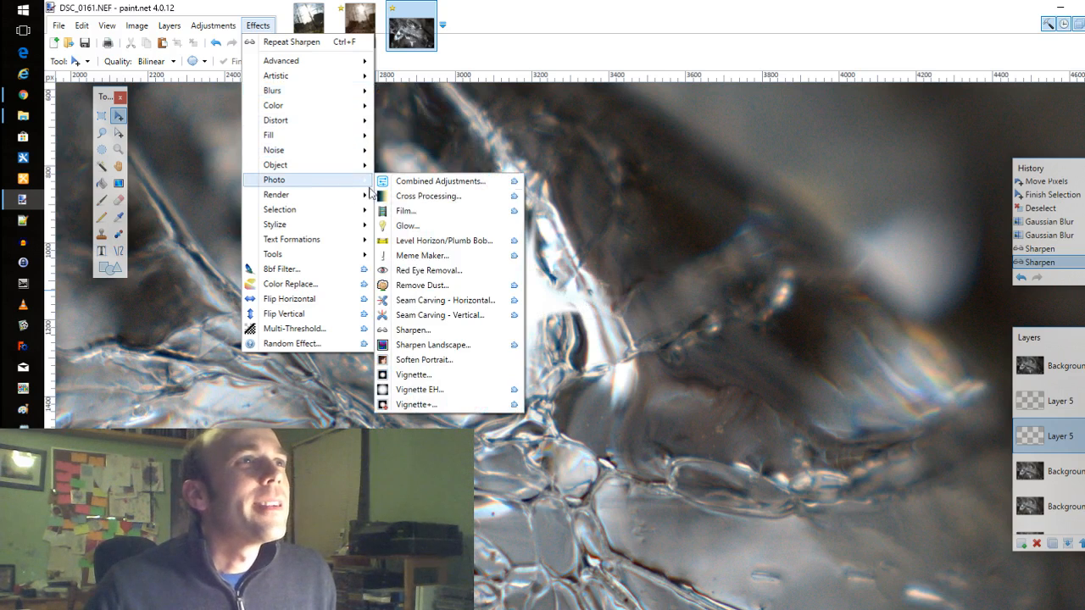
{"action": "left_click", "coordinate": [447, 330]}
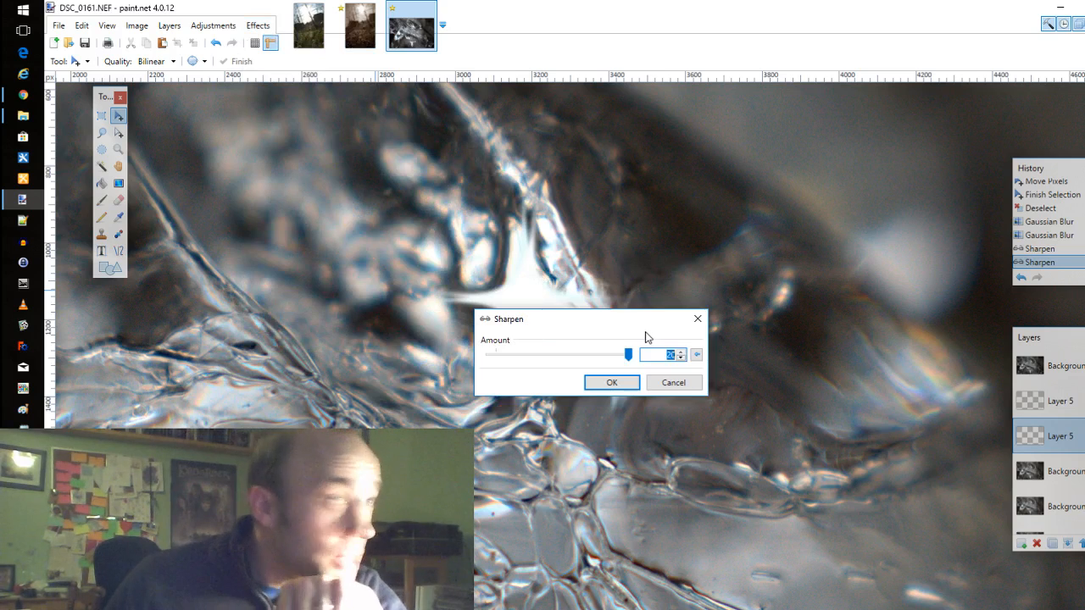
{"action": "left_click", "coordinate": [621, 380]}
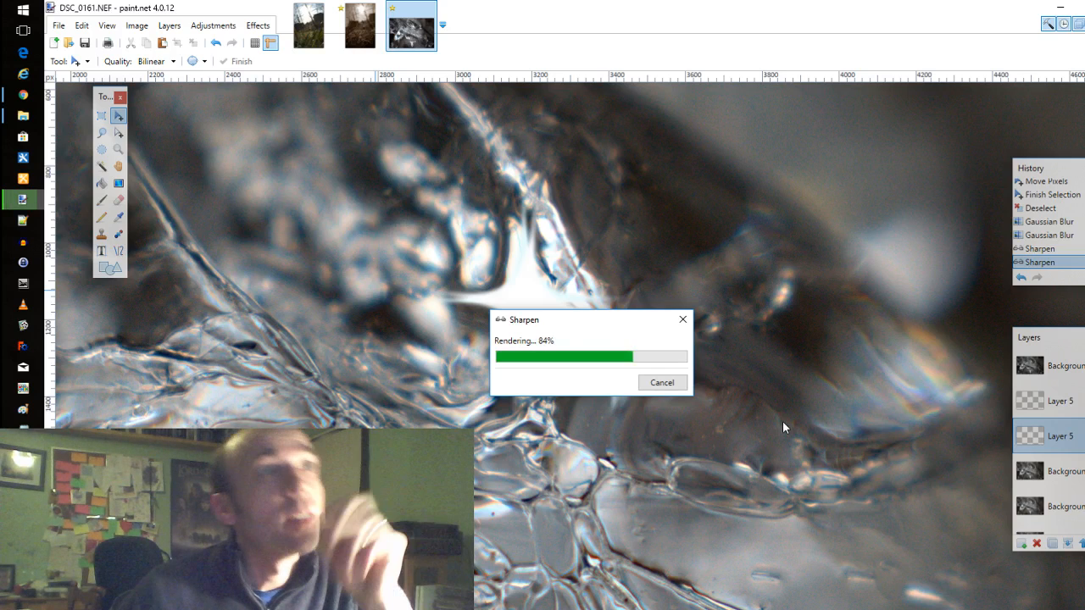
Return to the brightened star copy's layer and sharpen it a second time with the same amount
{"action": "left_click", "coordinate": [1030, 404]}
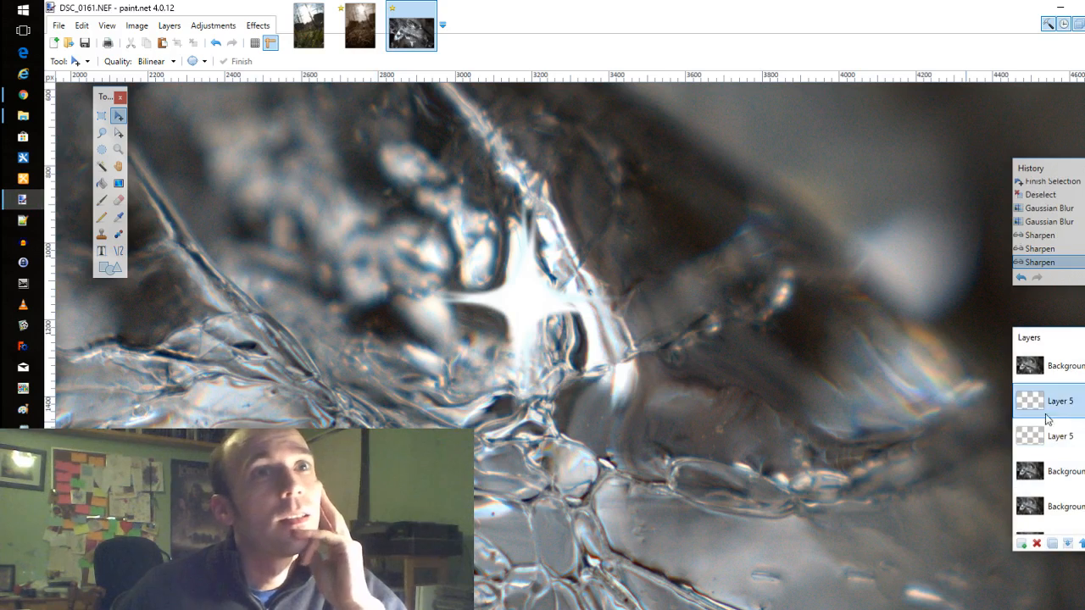
{"action": "left_click", "coordinate": [247, 28]}
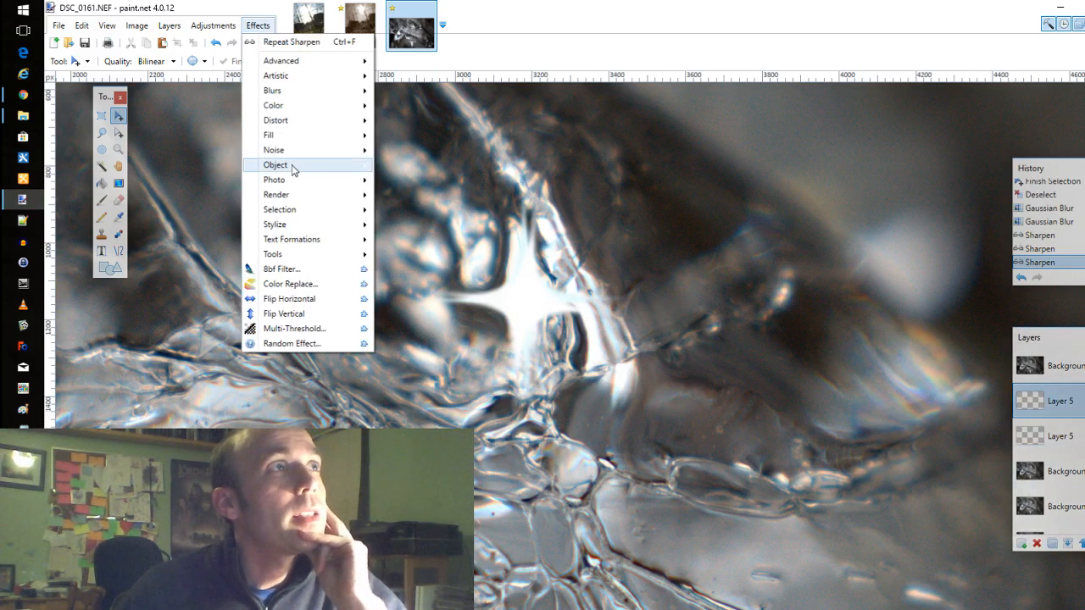
{"action": "mouse_move", "coordinate": [314, 184]}
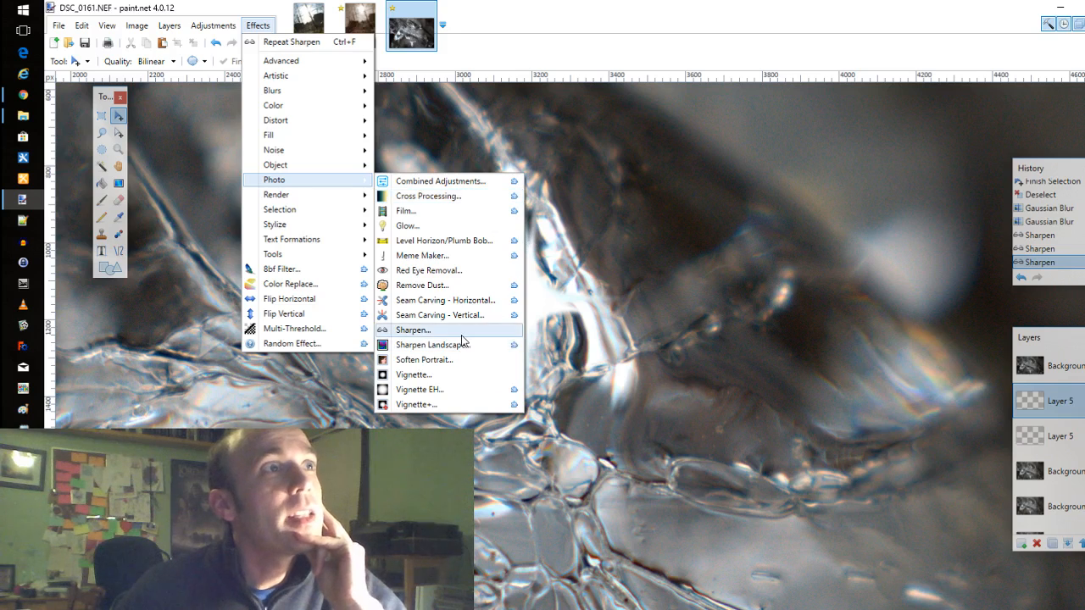
{"action": "left_click", "coordinate": [419, 331]}
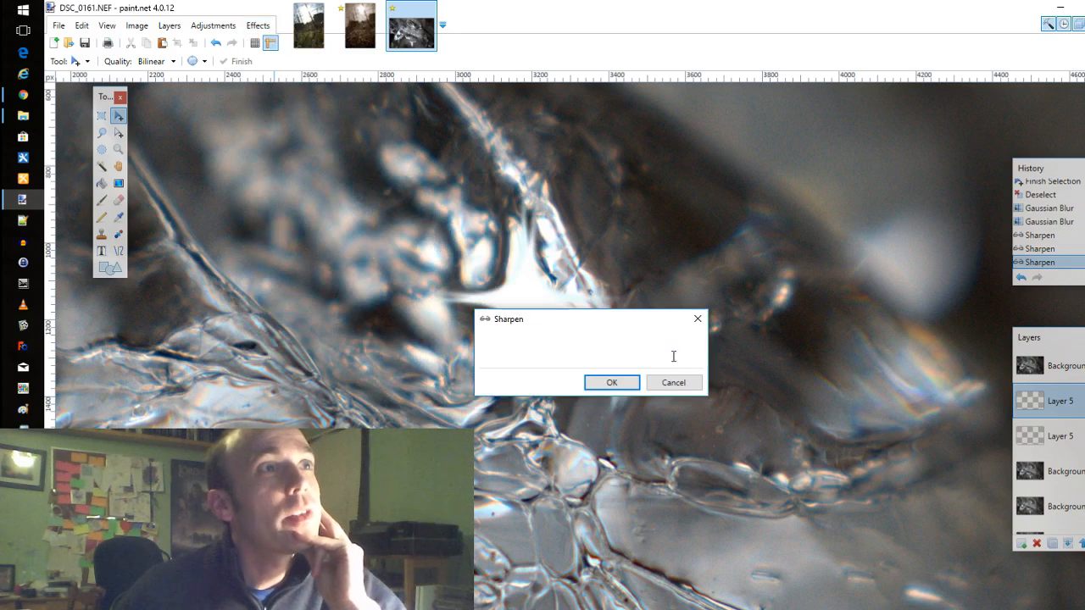
{"action": "left_click", "coordinate": [615, 383]}
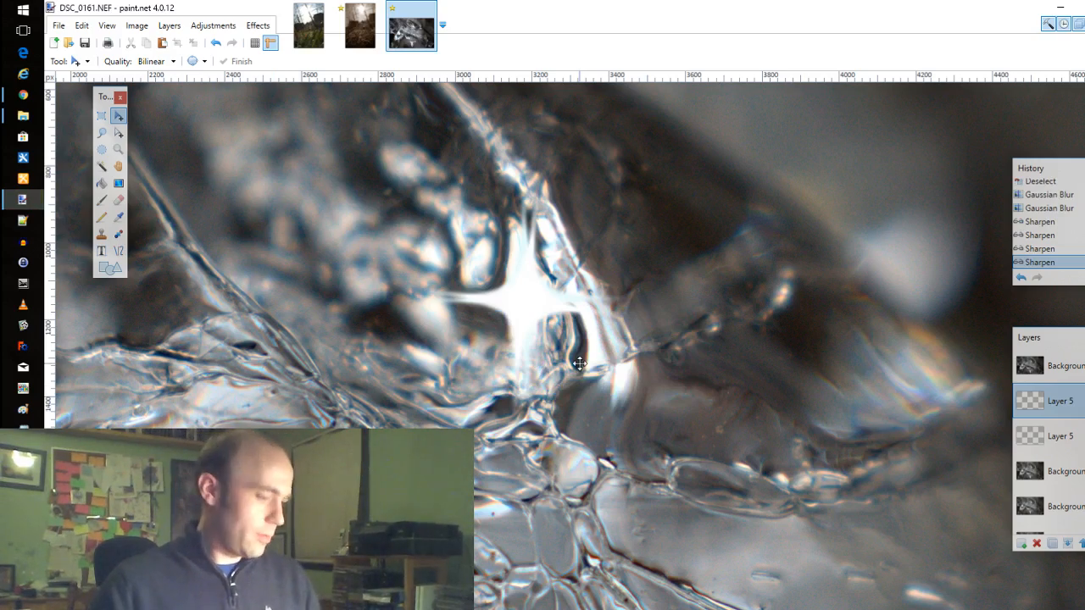
Compare the whole image with and without the glint by hiding both star layers and showing them again
{"action": "scroll", "coordinate": [579, 364], "scroll_direction": "down", "scroll_amount": 6}
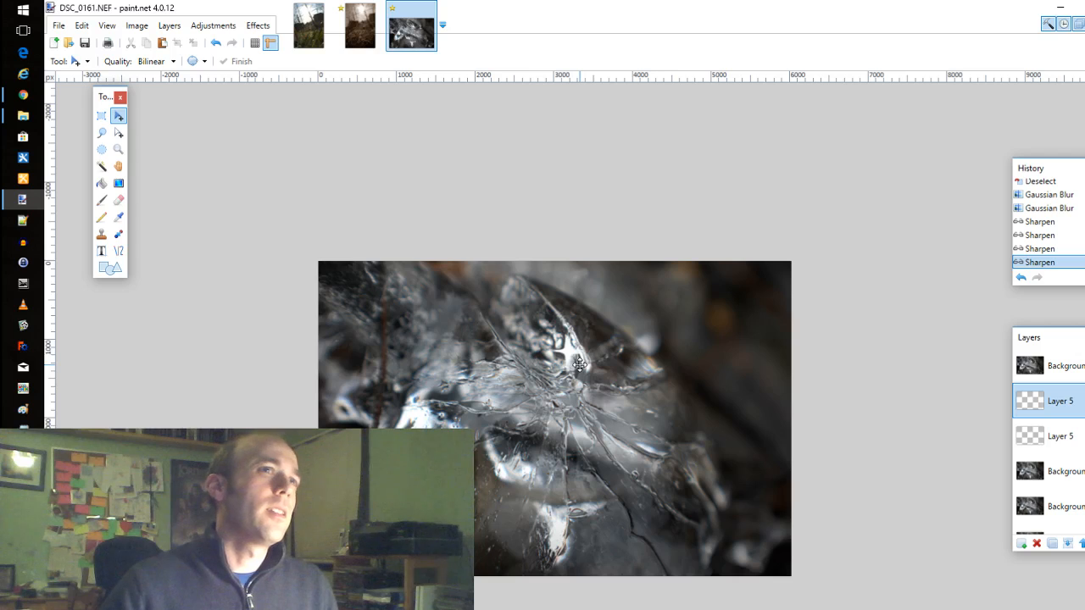
{"action": "scroll", "coordinate": [666, 387], "scroll_direction": "down", "scroll_amount": 1}
{"action": "scroll", "coordinate": [666, 387], "scroll_direction": "up", "scroll_amount": 2}
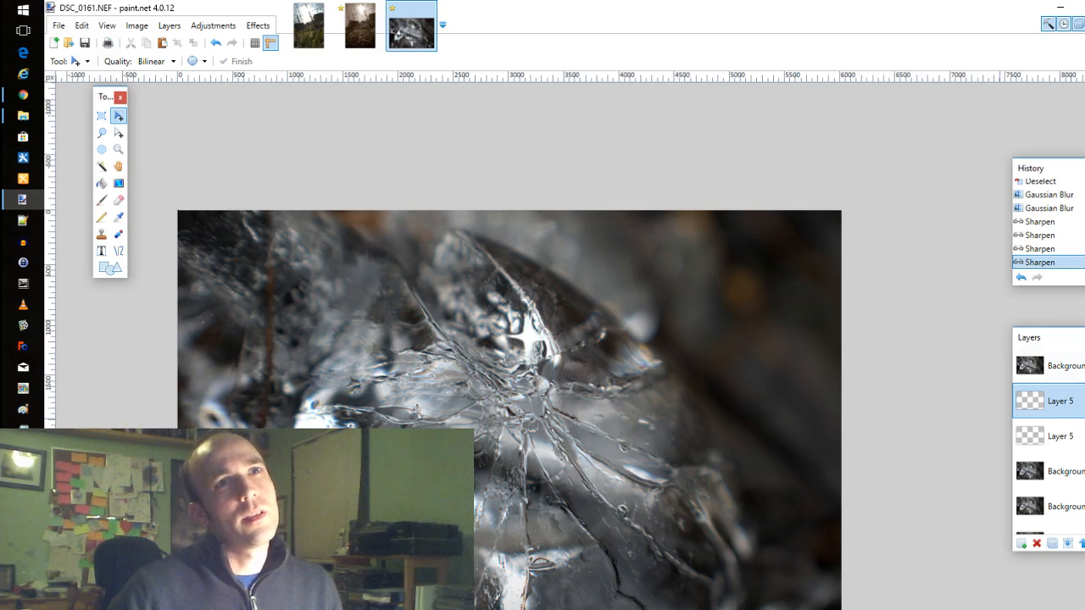
{"action": "left_click", "coordinate": [1084, 436]}
{"action": "left_click", "coordinate": [1084, 471]}
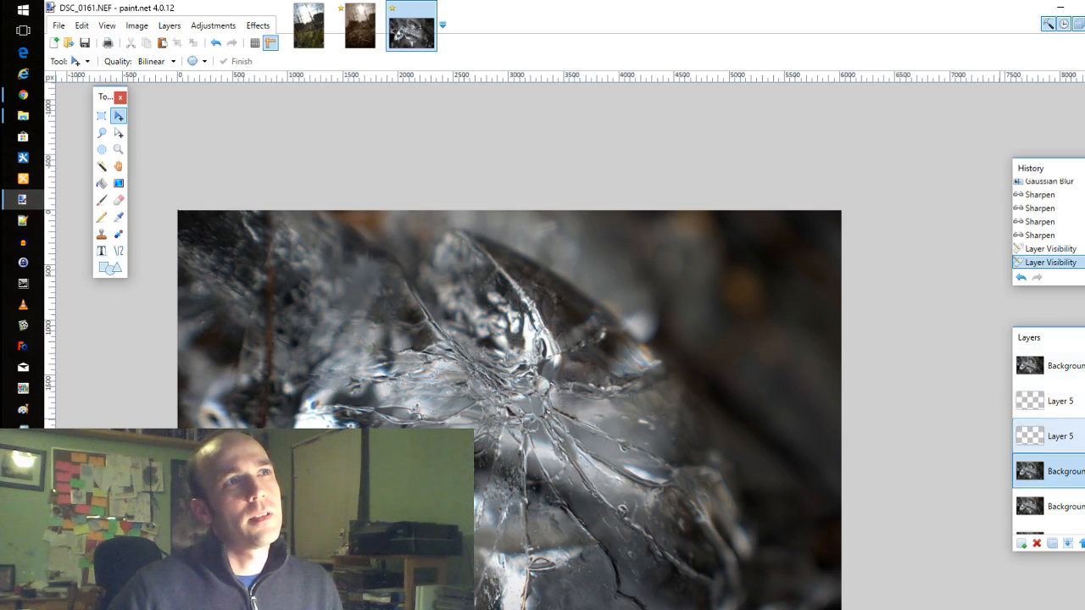
{"action": "left_click", "coordinate": [1084, 435]}
{"action": "left_click", "coordinate": [1084, 401]}
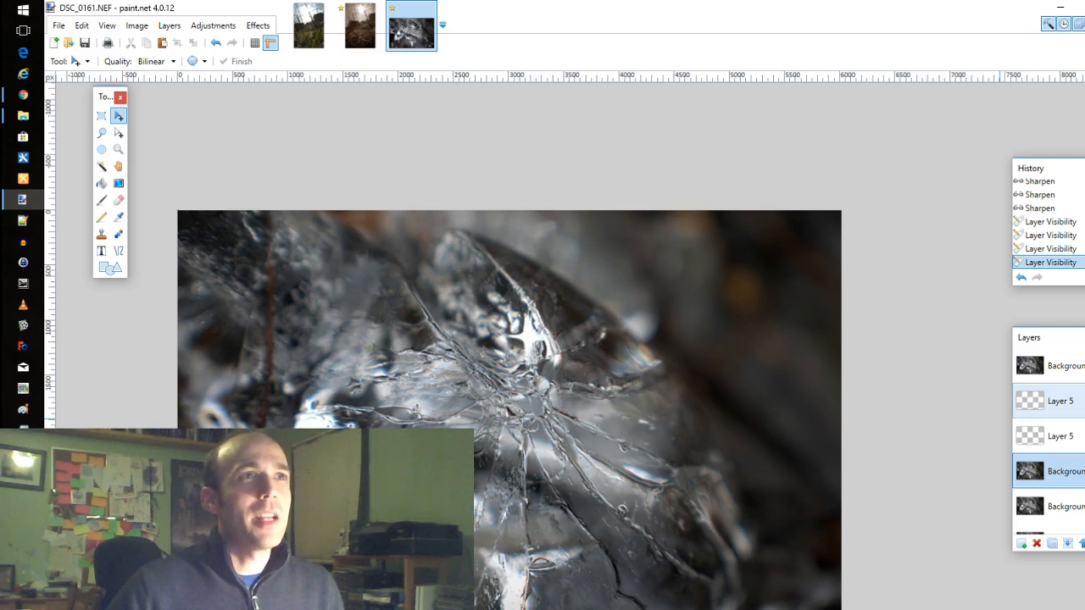
Save the layered image as Ice_Fissure_1.pdn in the FINISHED folder
{"action": "left_click", "coordinate": [58, 25]}
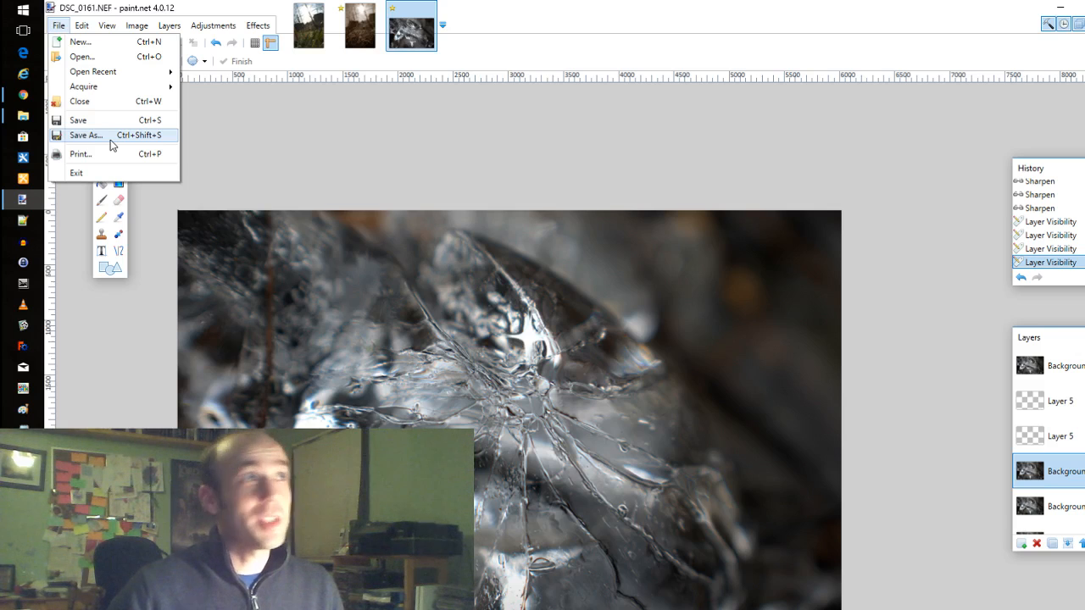
{"action": "left_click", "coordinate": [110, 140]}
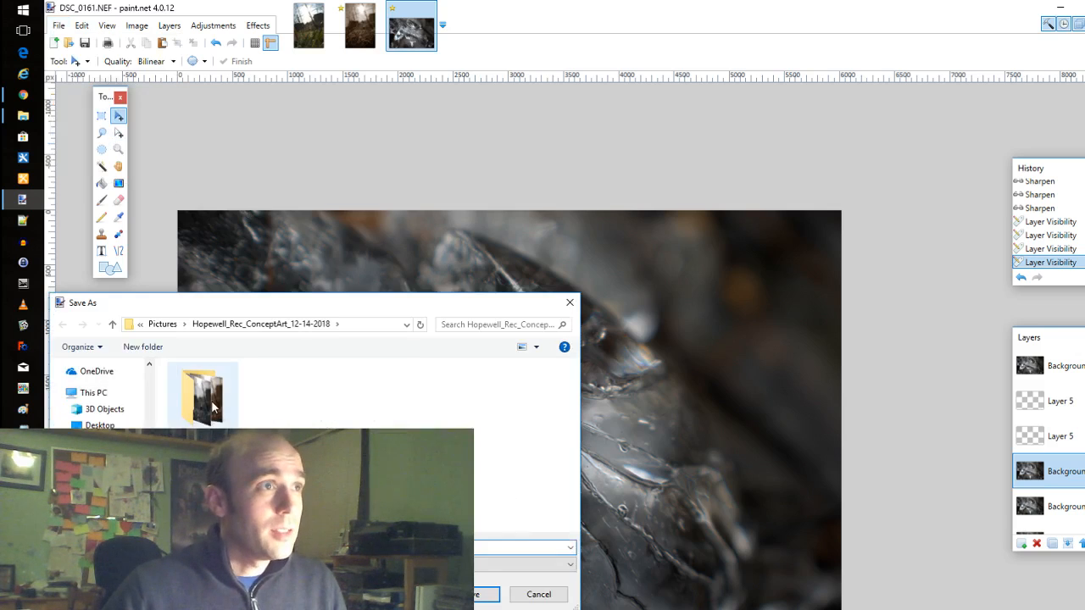
{"action": "double_click", "coordinate": [212, 407]}
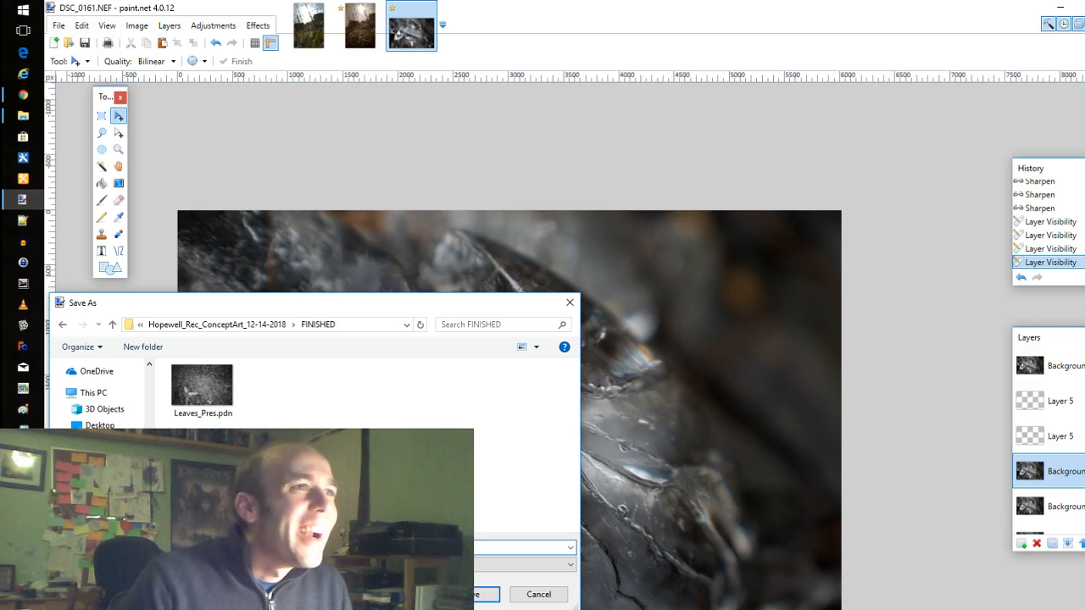
{"action": "key", "text": "Return"}
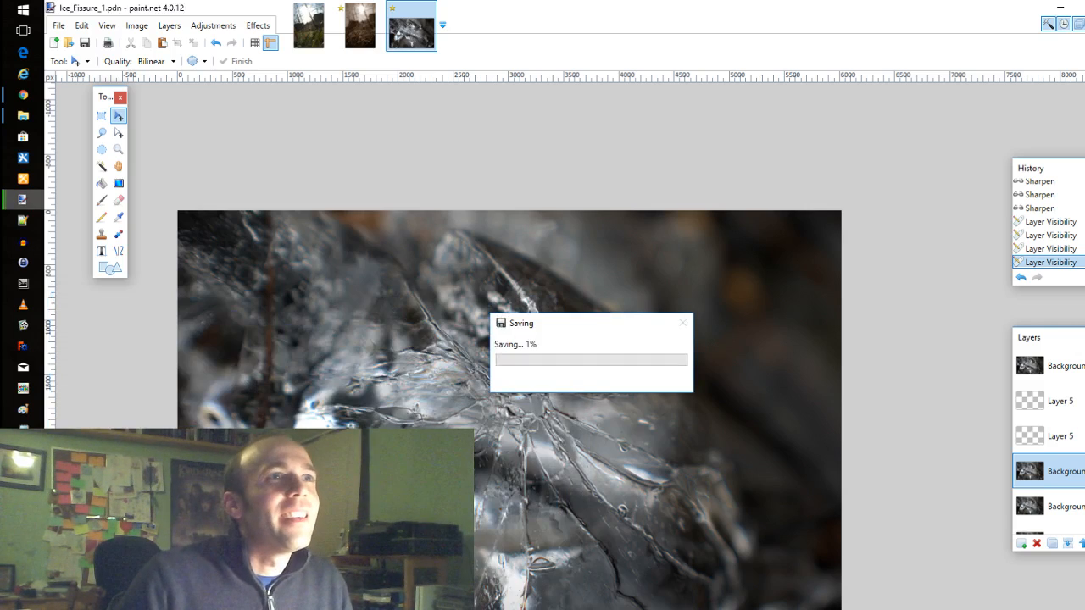